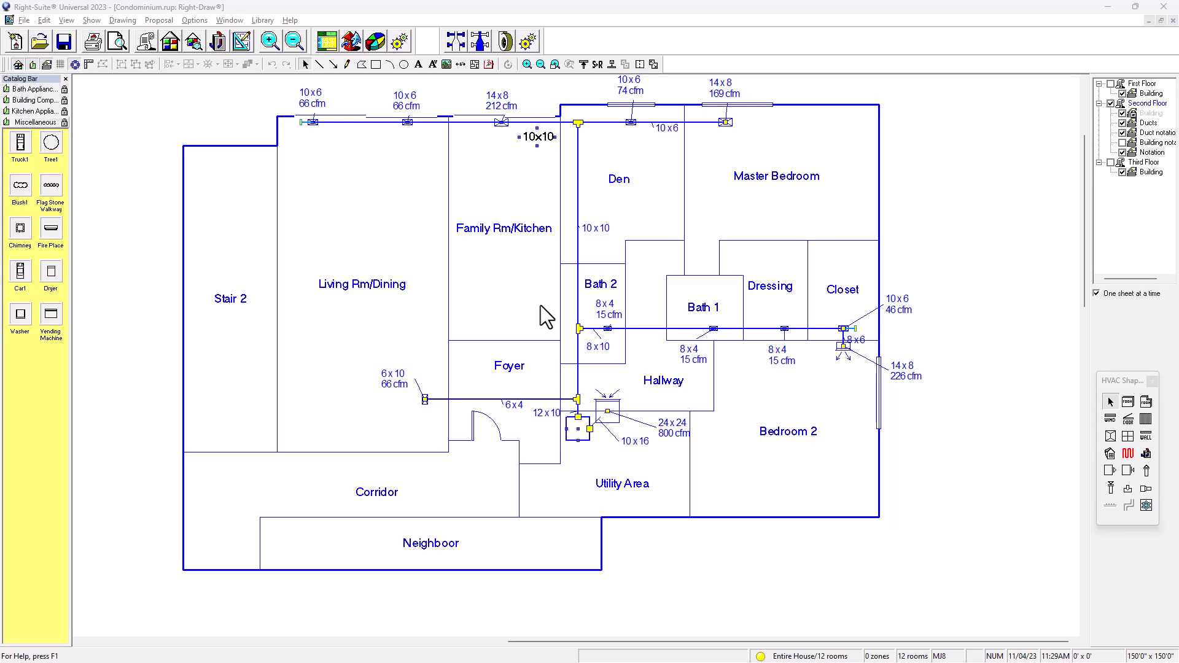
Step: Move the 24x24 800 cfm box up against the main trunk junction
scroll(611, 427, "up", 2)
scroll(618, 427, "up", 1)
middle_click_drag(623, 426, 572, 408)
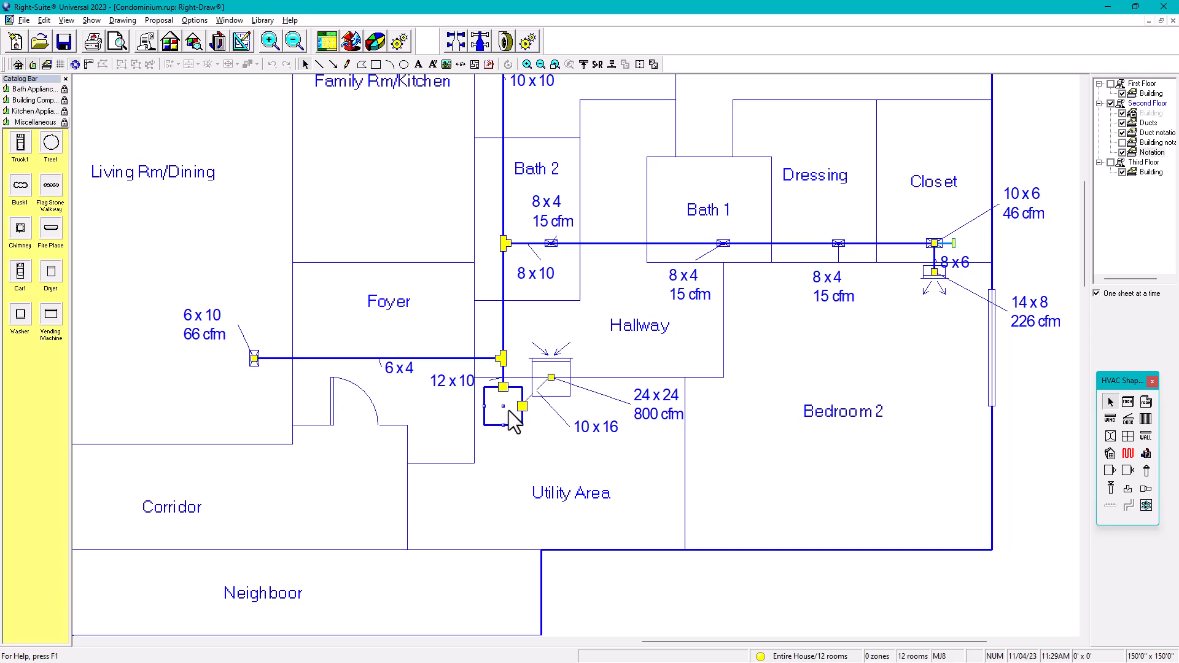
left_click(548, 370)
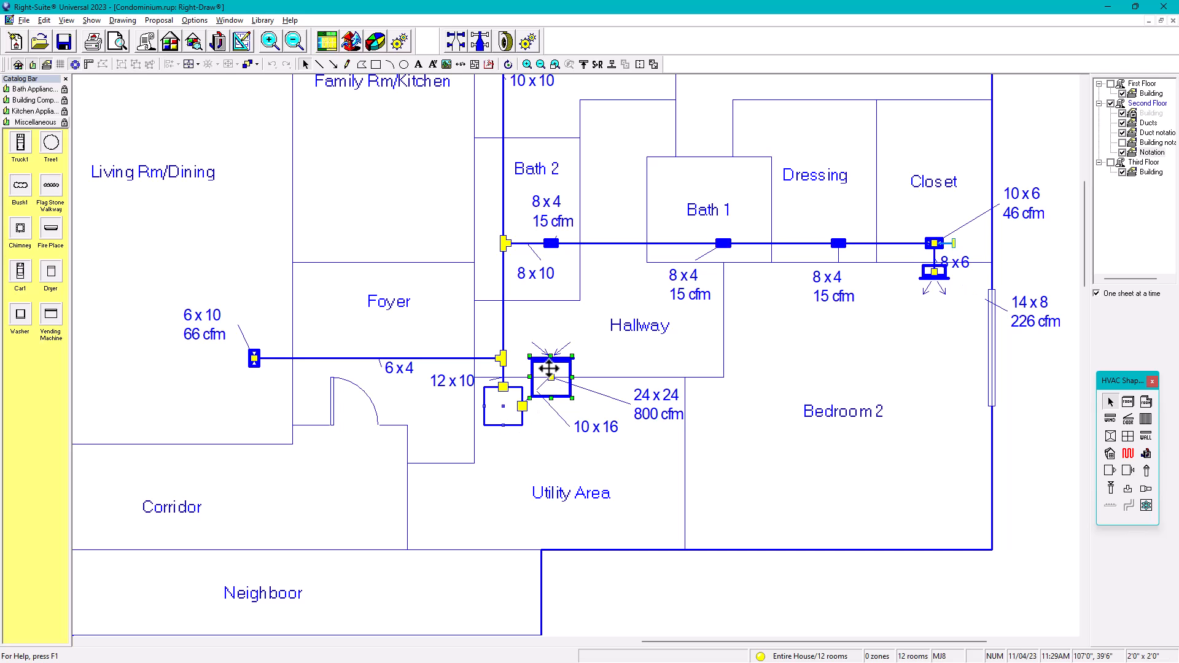
left_click_drag(548, 370, 586, 435)
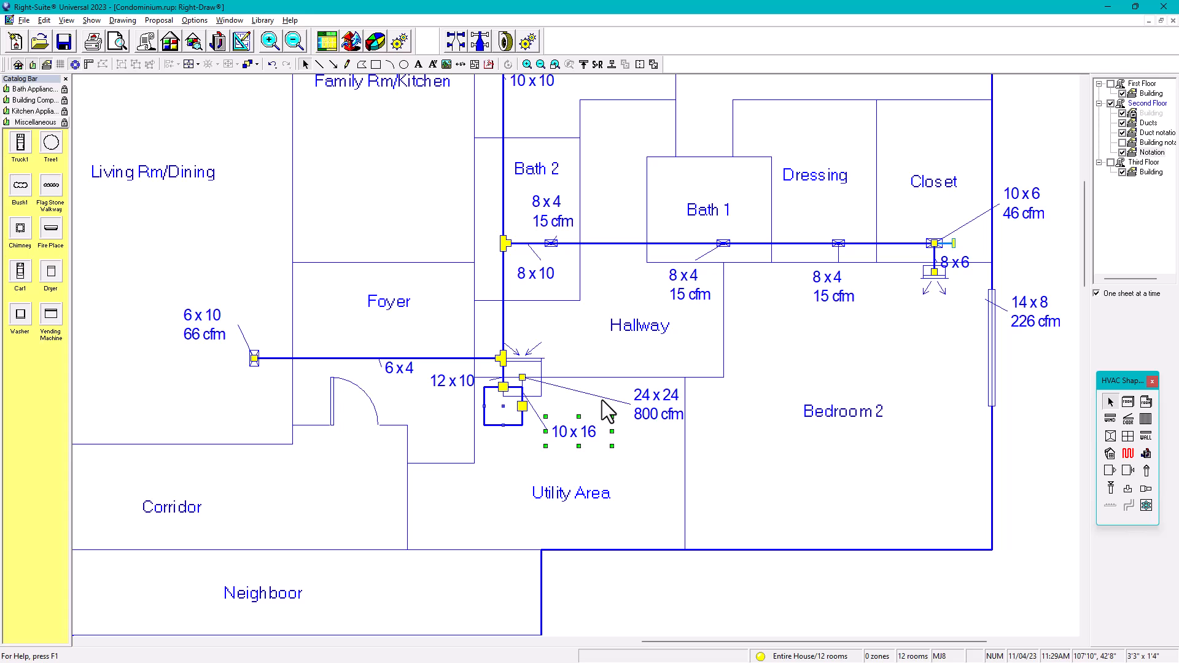
Step: Nudge the 8 x 6 duct label by the Closet slightly to the right
middle_click_drag(905, 278, 842, 335)
scroll(855, 323, "up", 1)
left_click(893, 323)
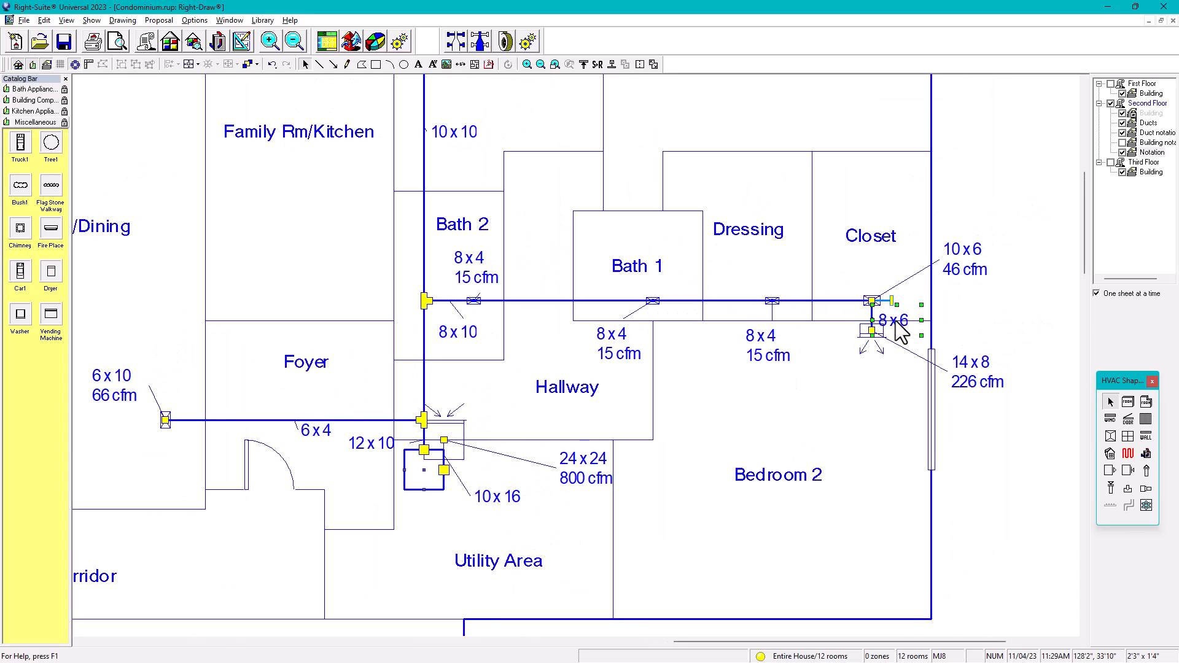
left_click_drag(899, 320, 921, 316)
Step: Zoom back out to the whole floor plan and deselect the 8 x 6 fitting
scroll(706, 330, "down", 3)
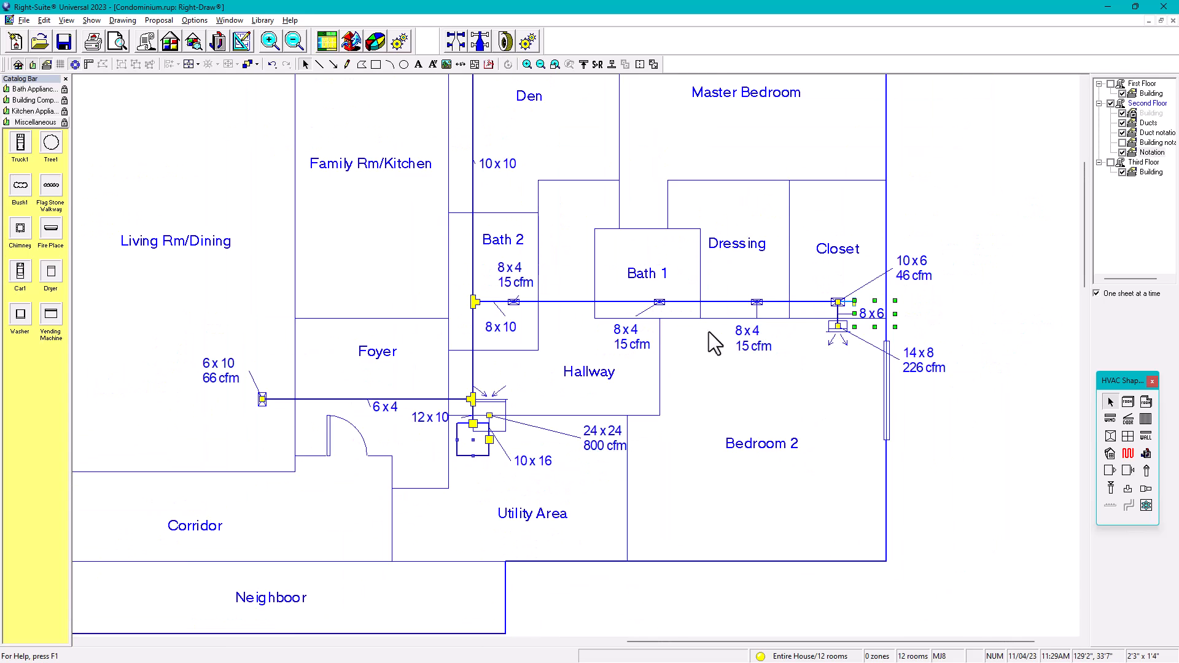
scroll(760, 429, "up", 2)
scroll(442, 315, "down", 1)
middle_click_drag(443, 315, 541, 344)
scroll(542, 306, "down", 1)
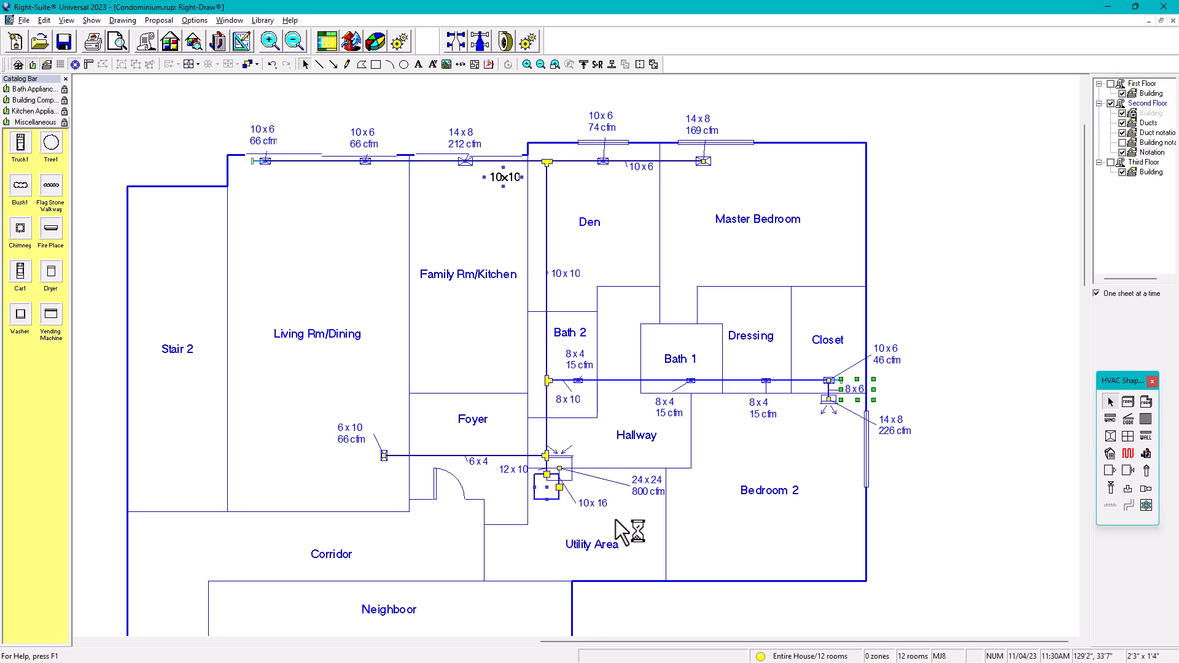
middle_click_drag(966, 256, 920, 297)
scroll(924, 316, "up", 1)
left_click(912, 308)
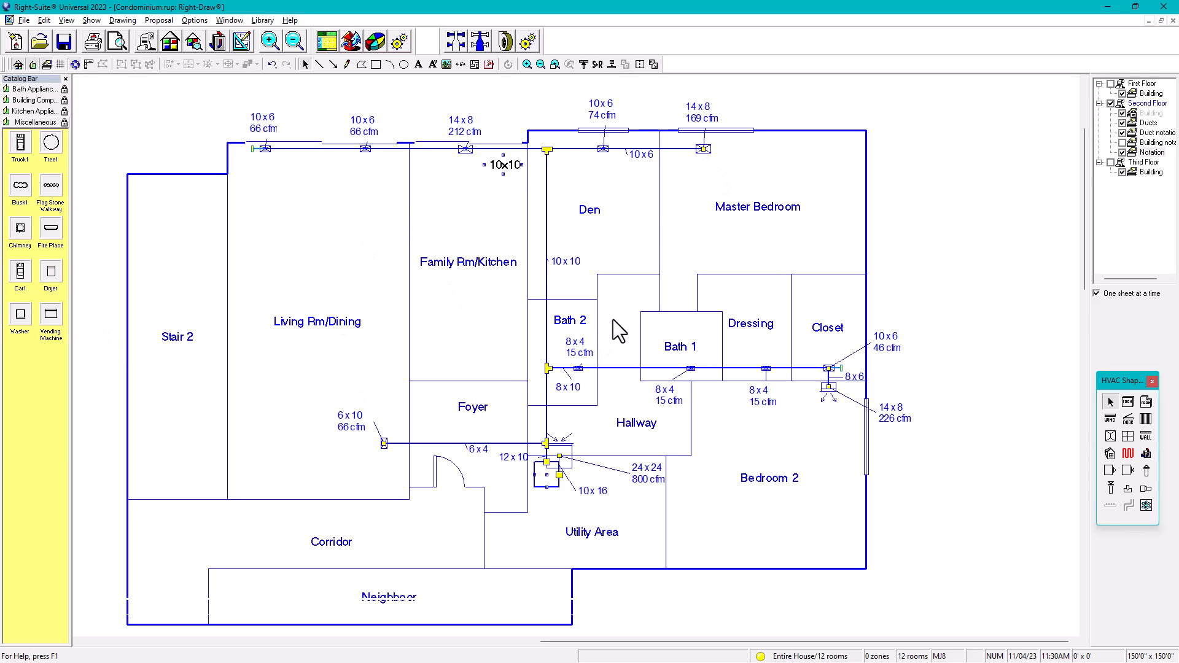
Step: Choose the Manual D report for preview and accept the drawing print options
left_click(117, 46)
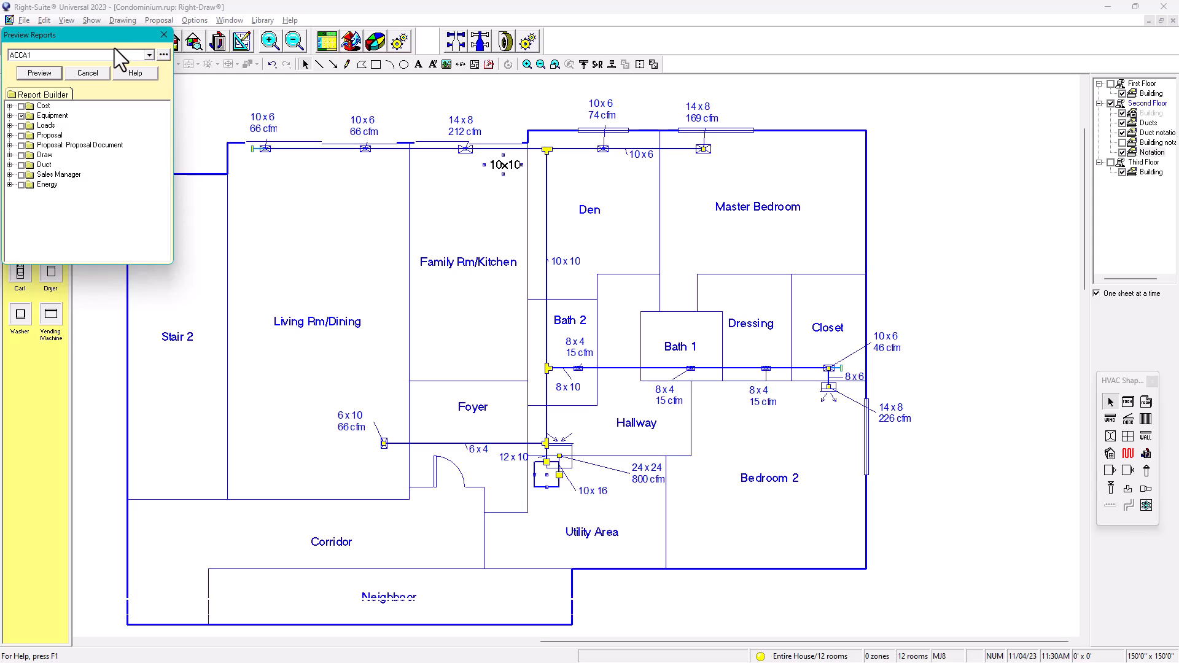
left_click(148, 55)
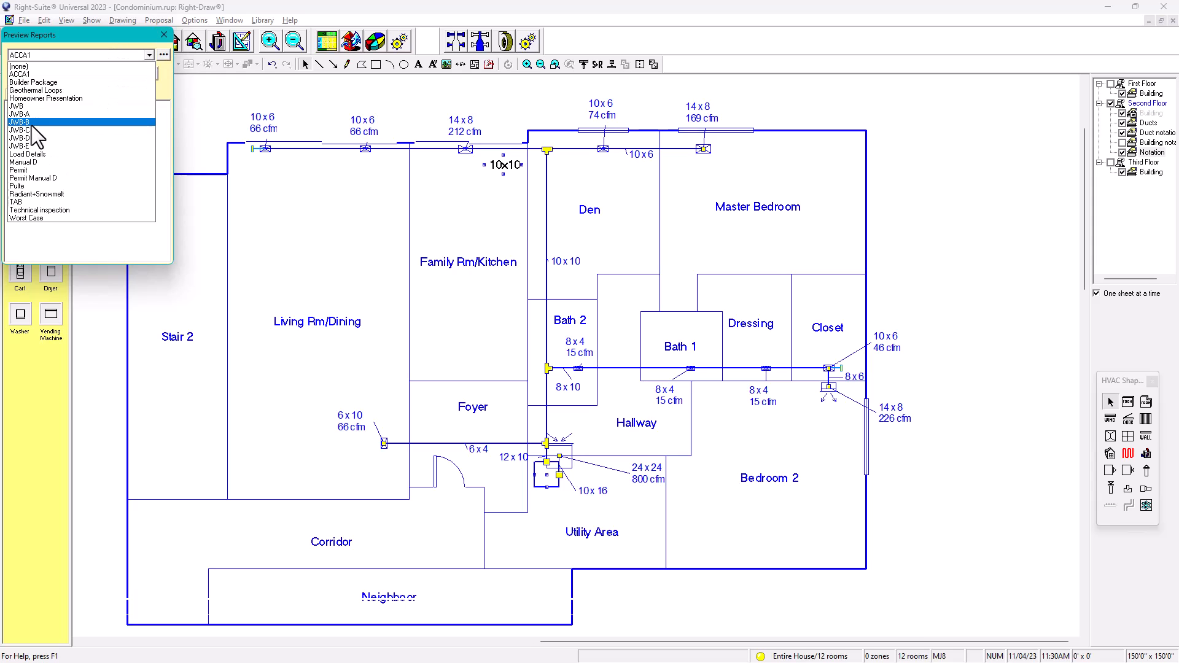
left_click(26, 161)
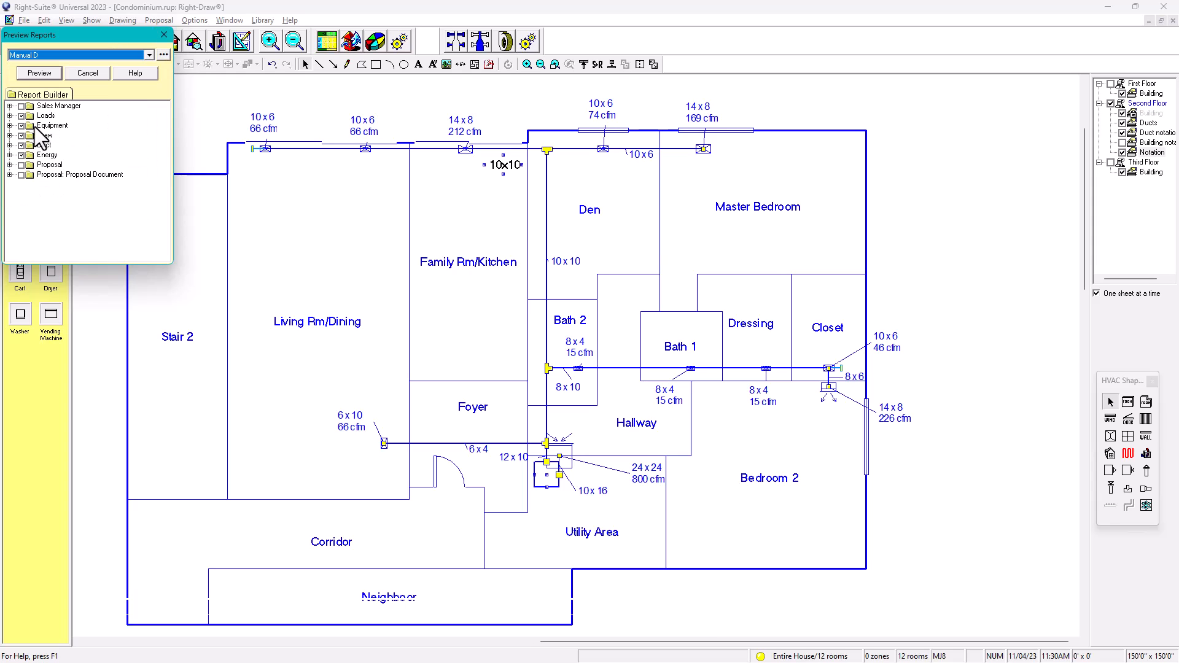
left_click(39, 74)
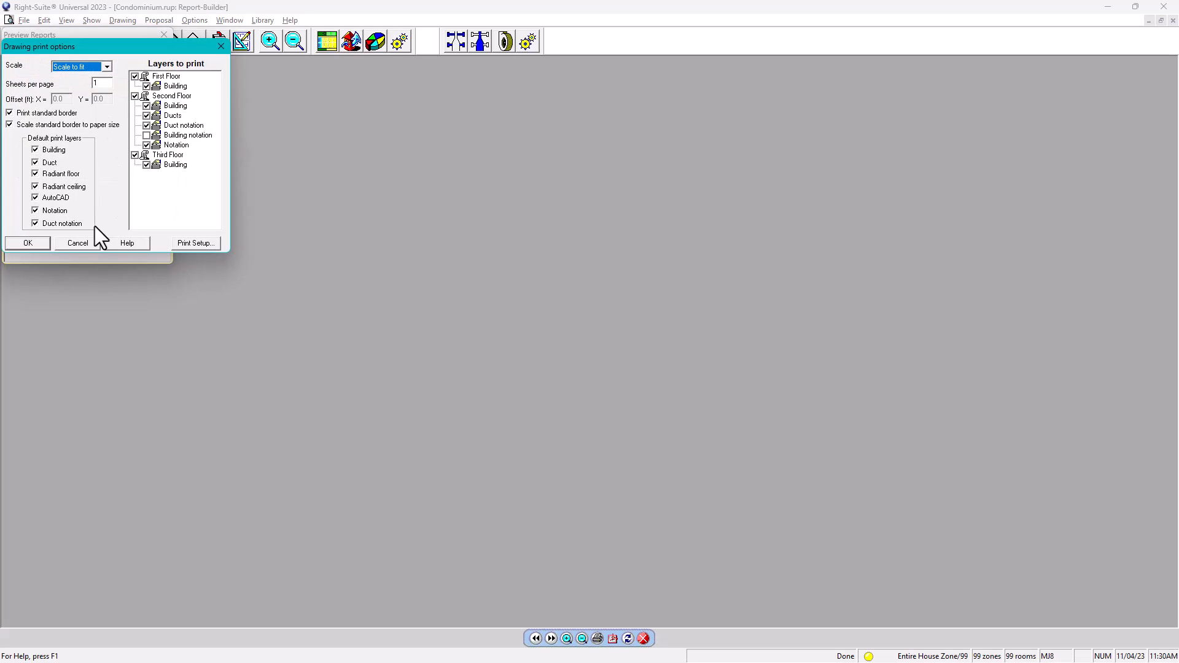
left_click(27, 247)
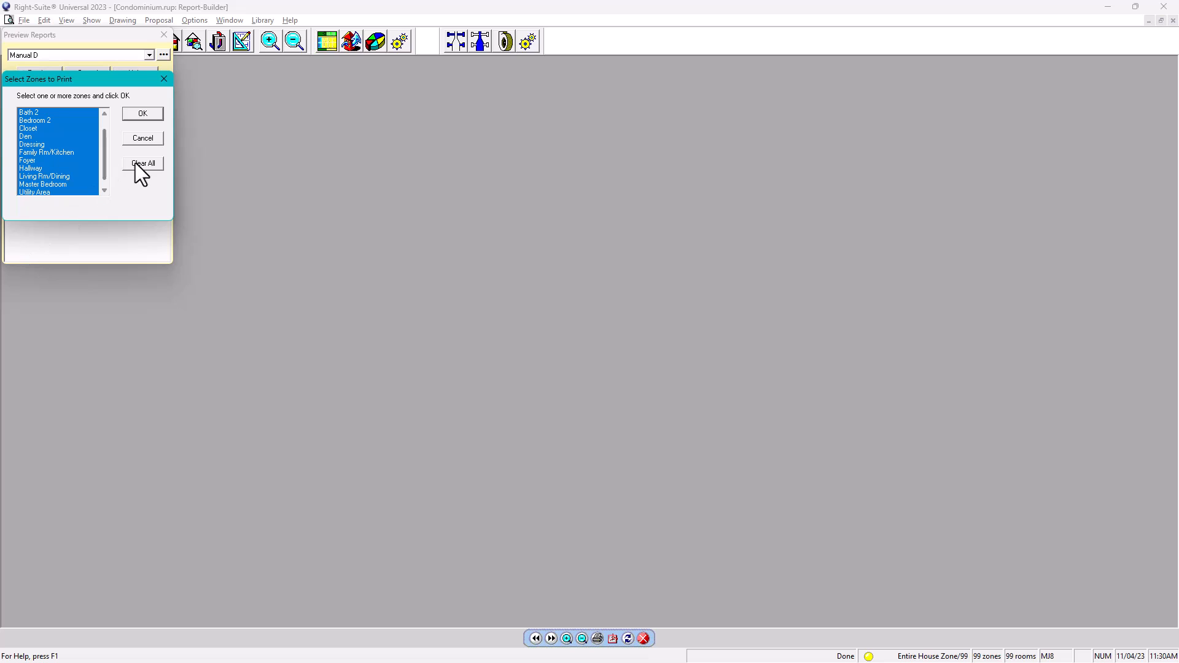
Step: Limit the report to the Entire House zone only and build the preview
left_click(134, 164)
left_click_drag(104, 164, 107, 127)
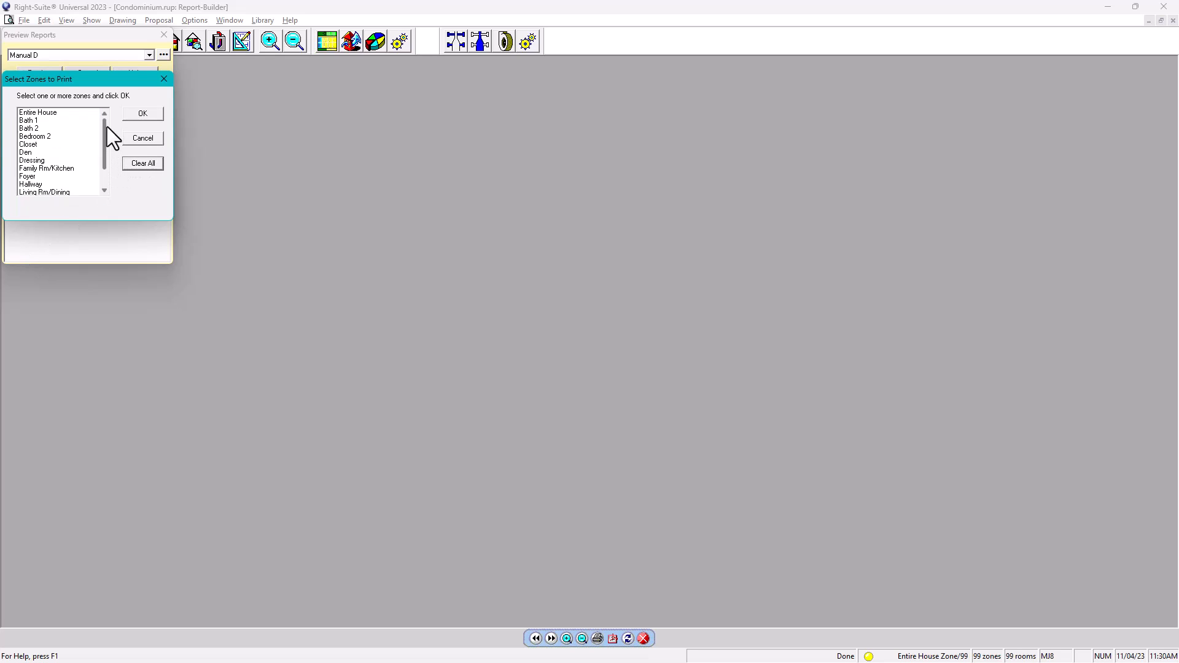
left_click(54, 114)
left_click(142, 113)
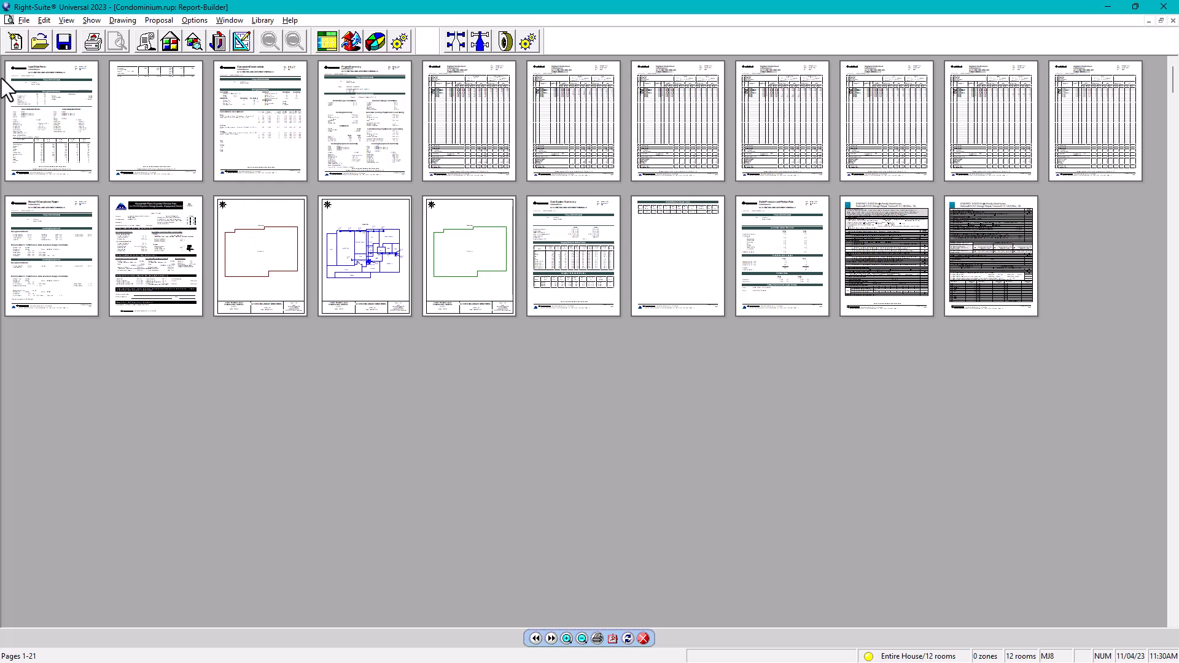
Step: Open pages 1–2, the Entire House Load Short Form, at full size
left_click_drag(46, 116, 566, 640)
left_click(566, 639)
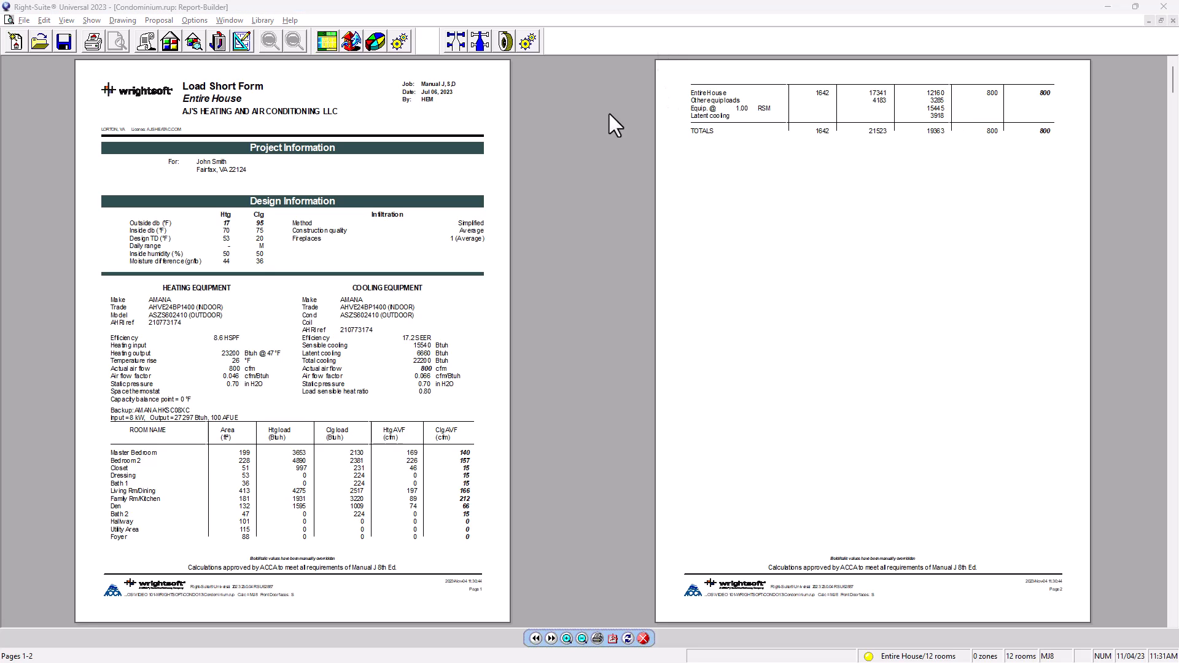
Step: Advance the preview to pages 2–3 with the Component Constructions page
left_click(551, 640)
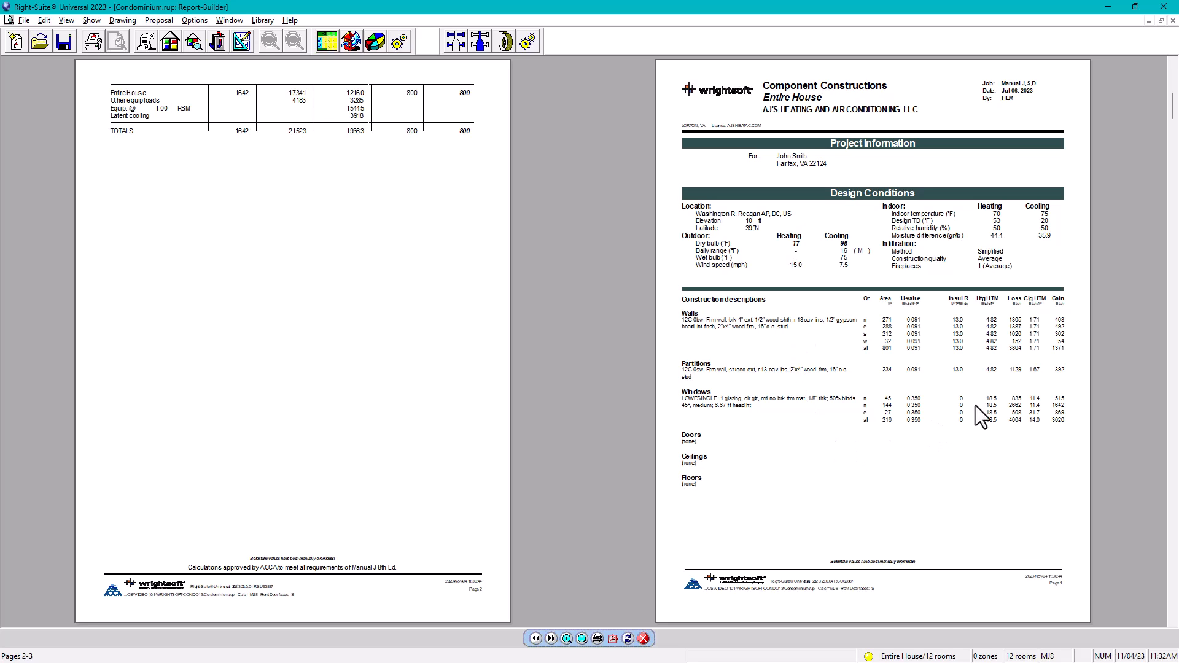
Step: Advance the preview to pages 3–4 to show the Entire House Project Summary
left_click(551, 639)
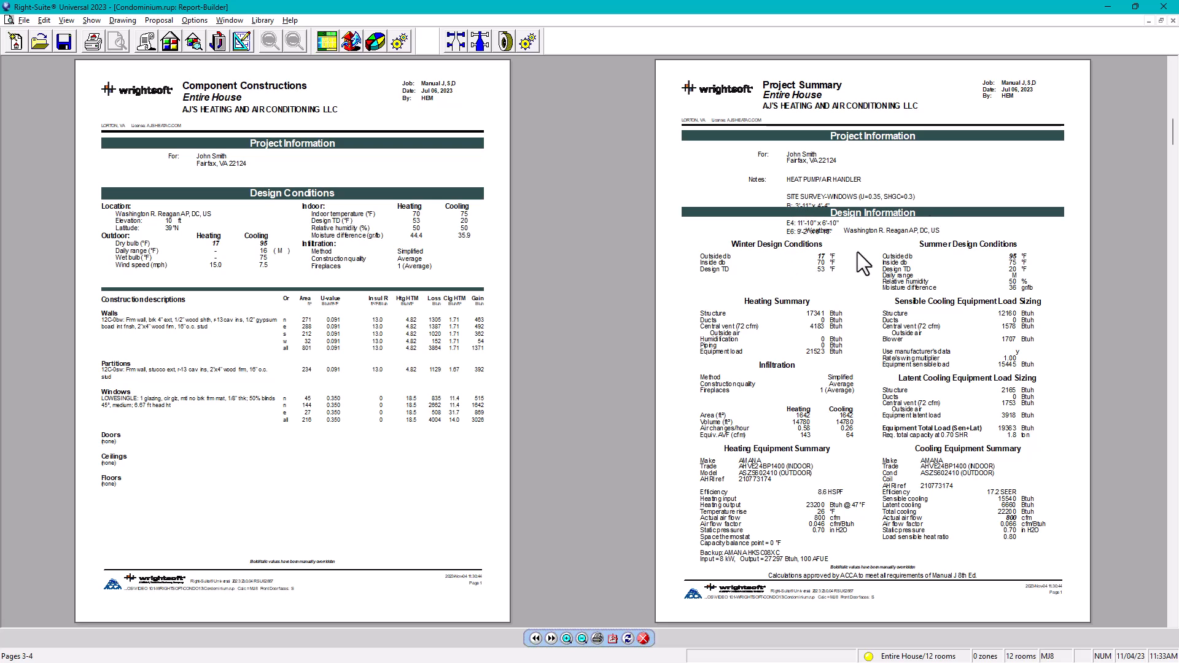
Step: Page forward from pages 4–5 to pages 11–12, reaching the Manual S Compliance Report
left_click(551, 639)
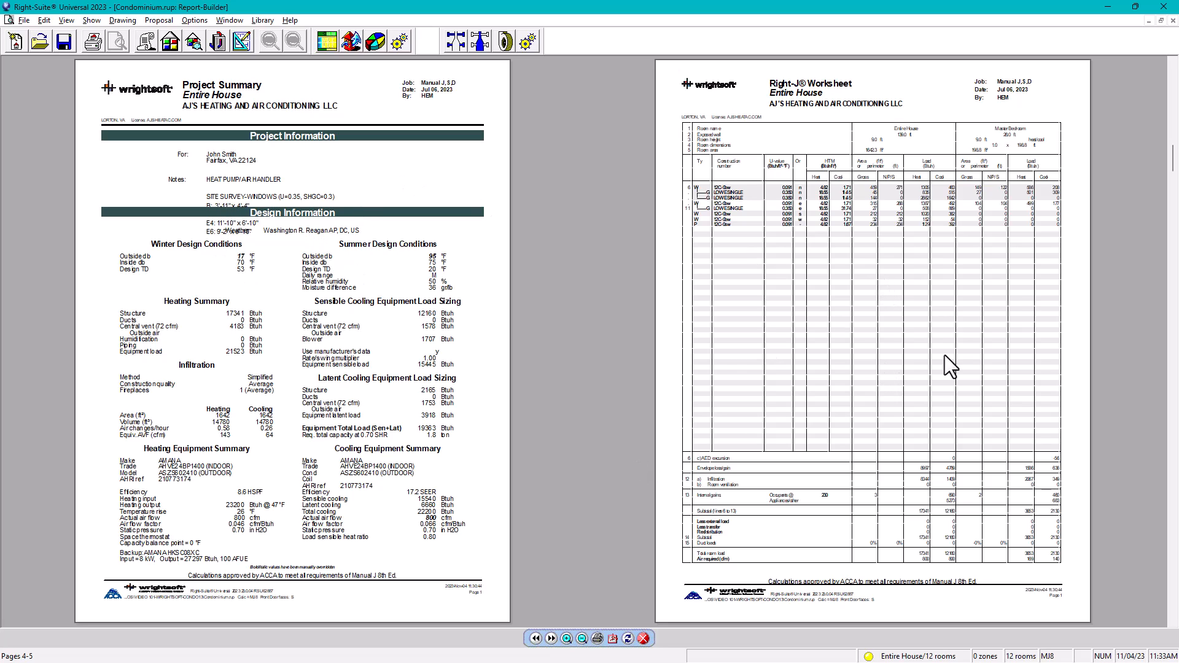
left_click(551, 639)
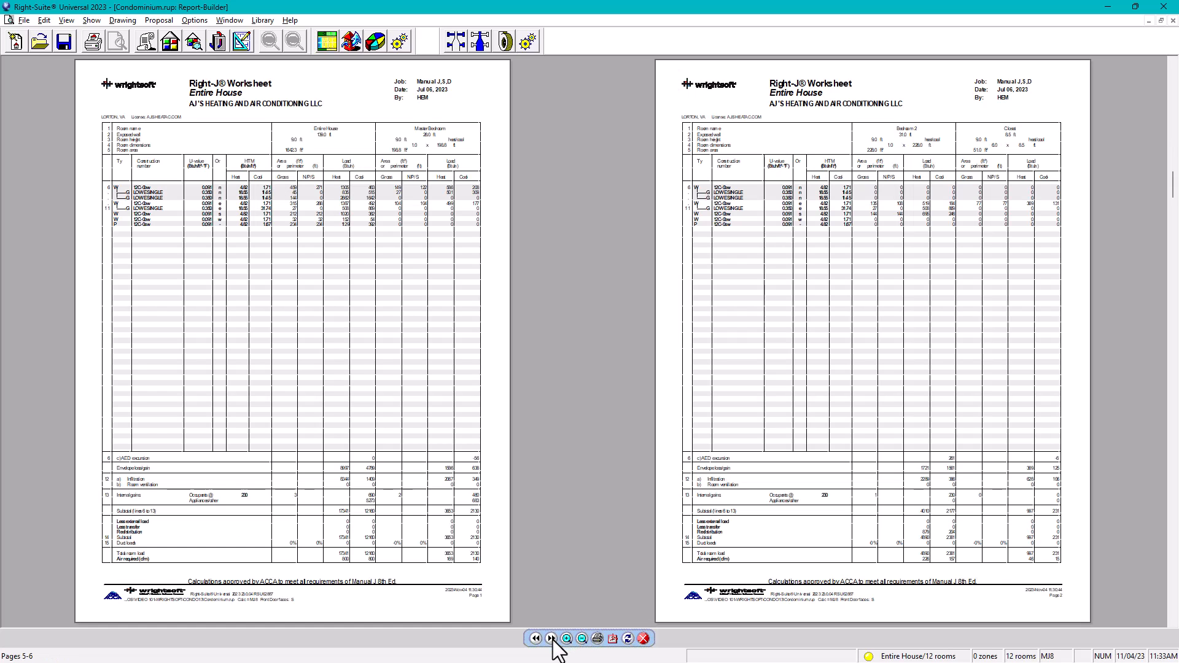
left_click(551, 639)
left_click(552, 638)
left_click(552, 639)
left_click(551, 639)
left_click(552, 639)
left_click(552, 639)
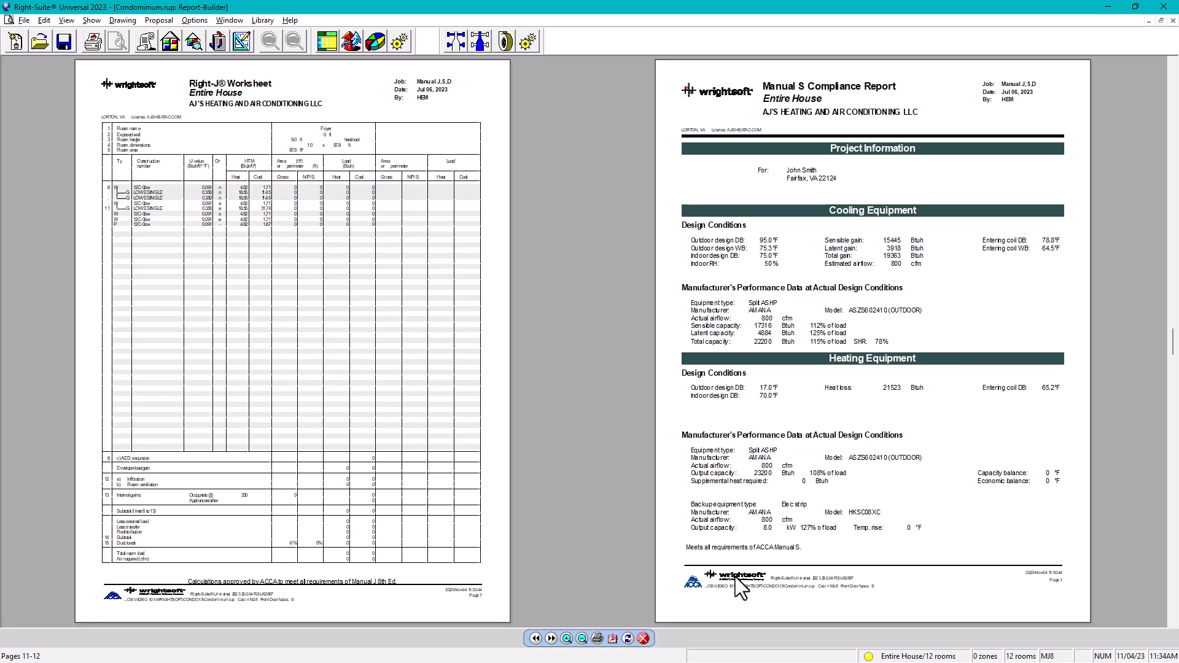
Step: Advance two pages to the Plans Examiner Review Form and First Floor plan
left_click(551, 639)
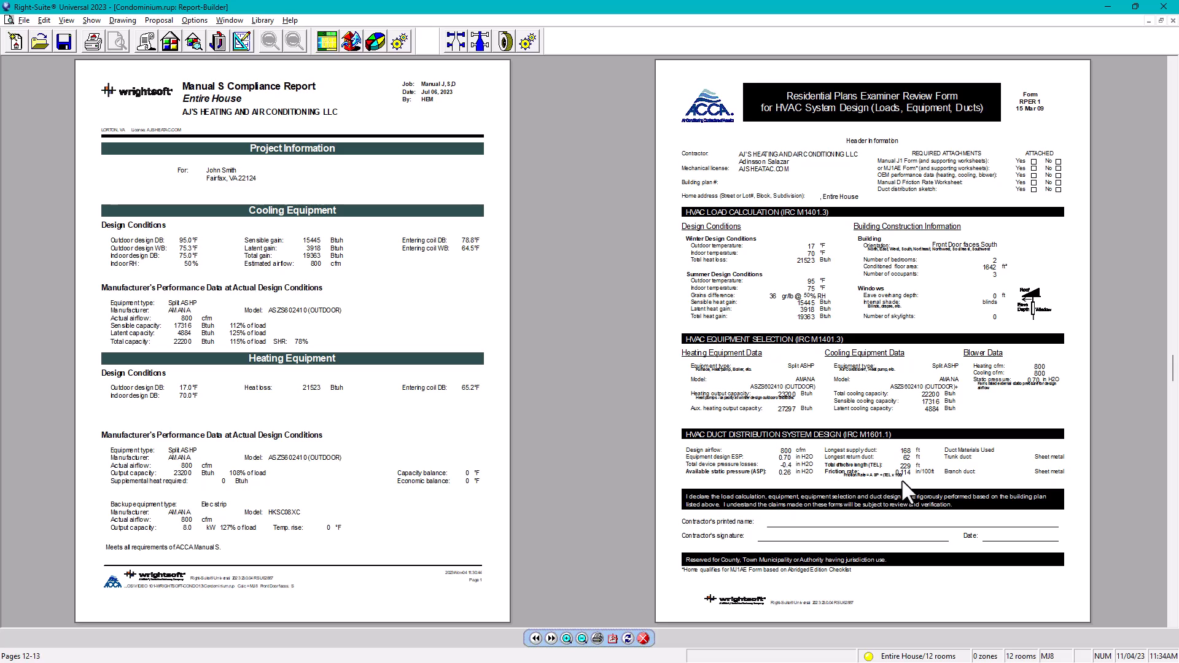
left_click(551, 638)
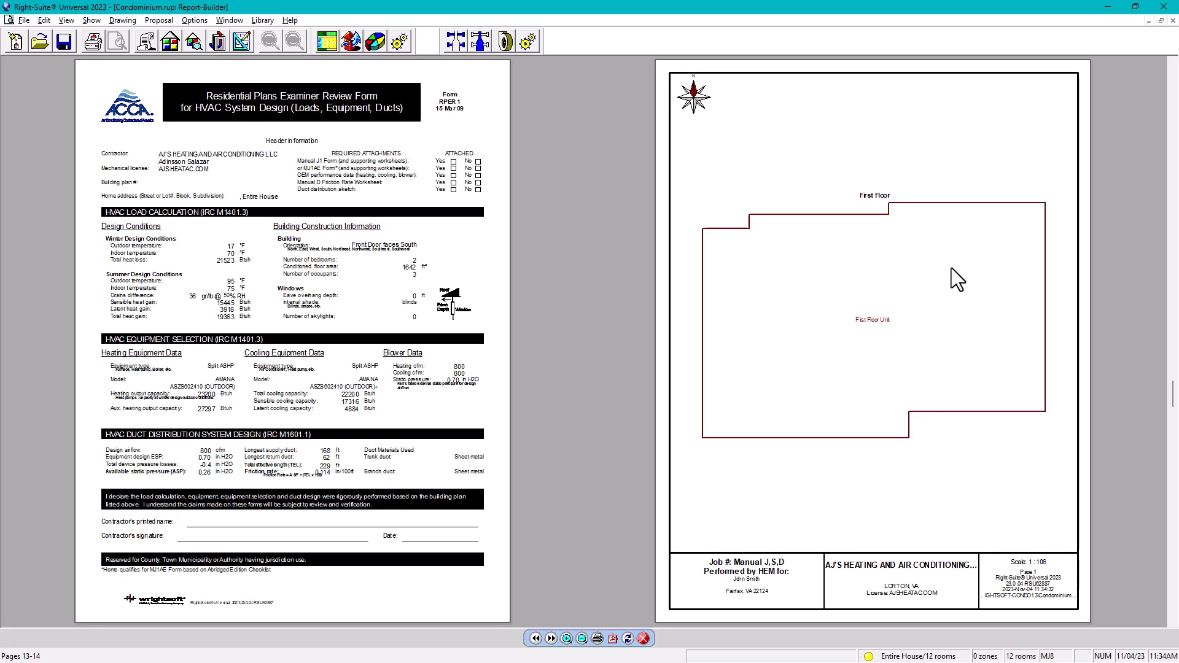
Step: Page forward three times through the First, Second and Third Floor plan sheets
left_click(551, 638)
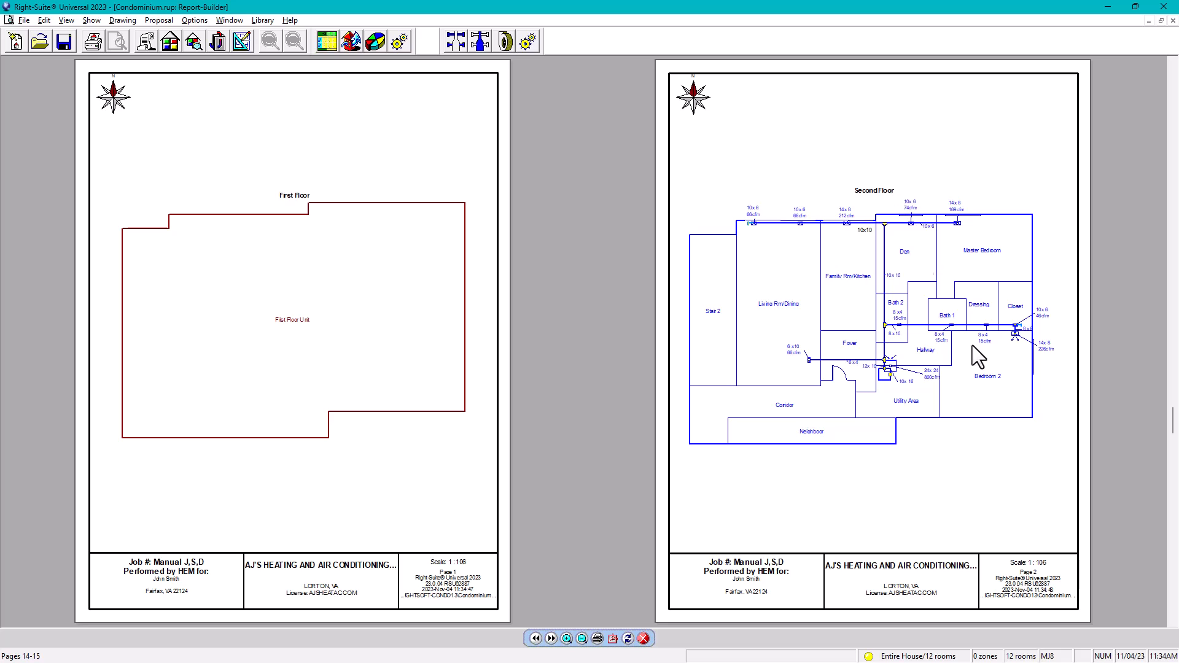
left_click(551, 639)
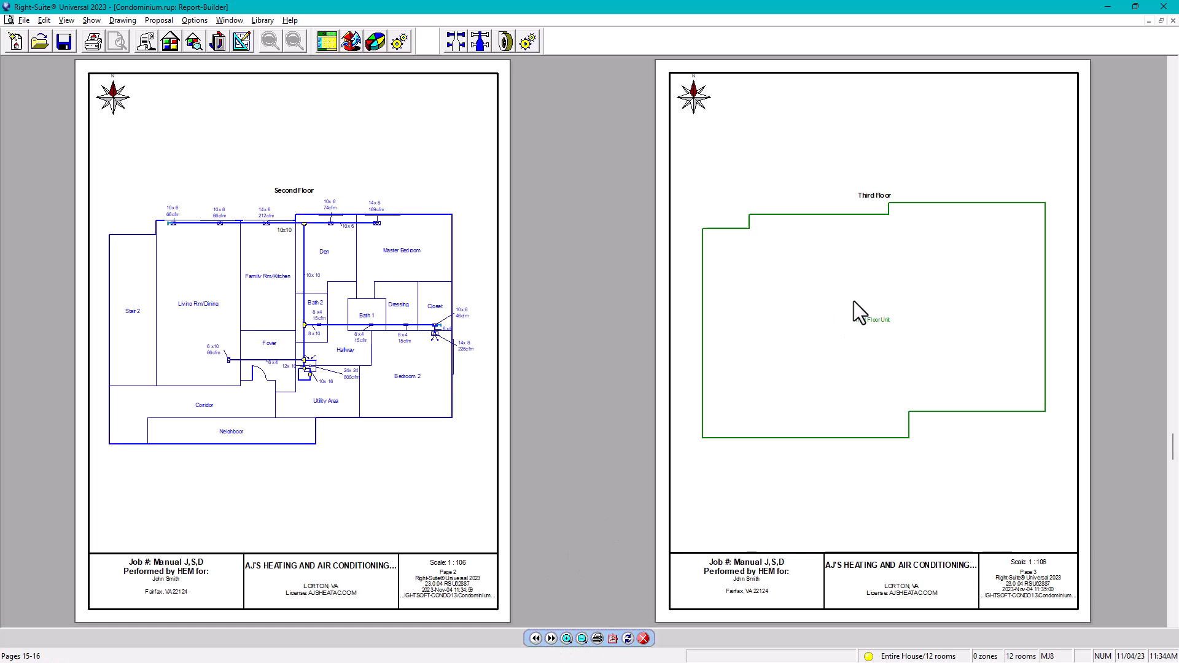
left_click(551, 639)
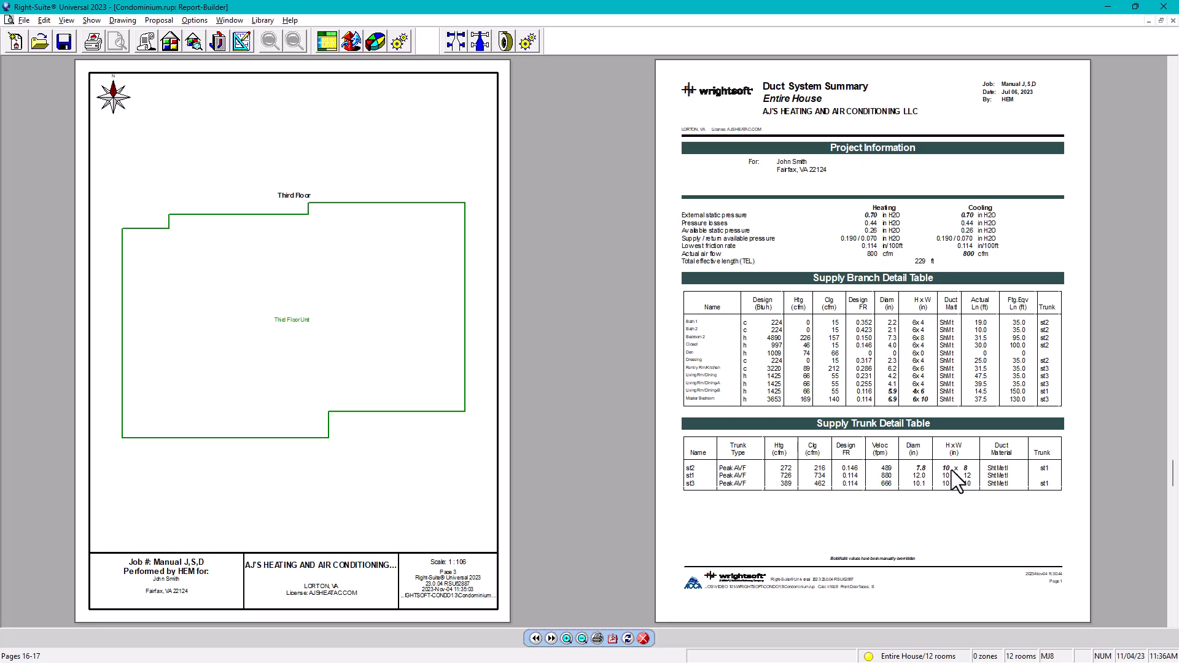
Step: Page past the Return Branch Detail Table to Static Pressure and the ENERGY STAR report
left_click(552, 638)
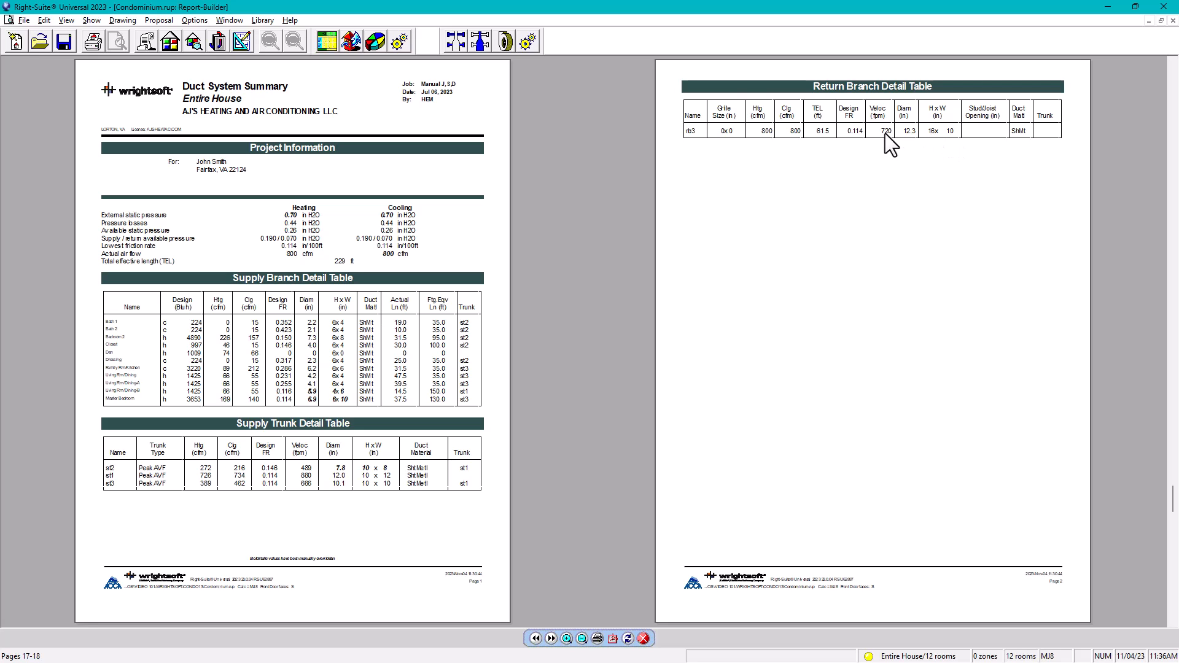
left_click(550, 638)
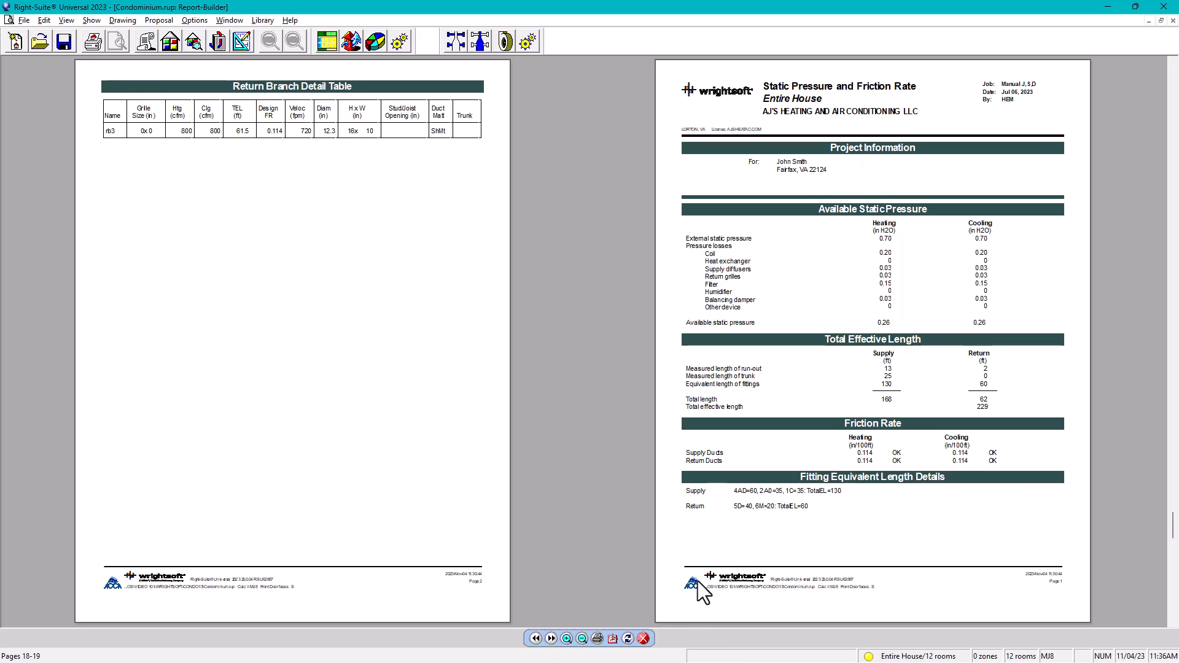
left_click(550, 638)
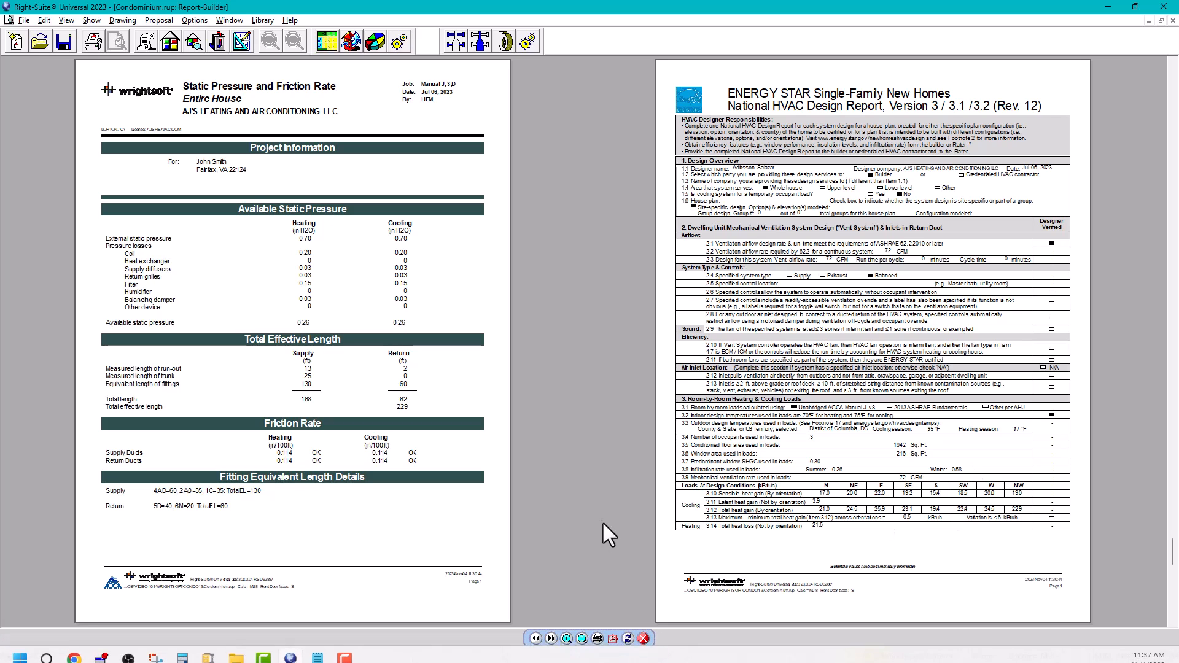
Step: View the next ENERGY STAR report page, then close the preview to return to the plan
left_click(552, 639)
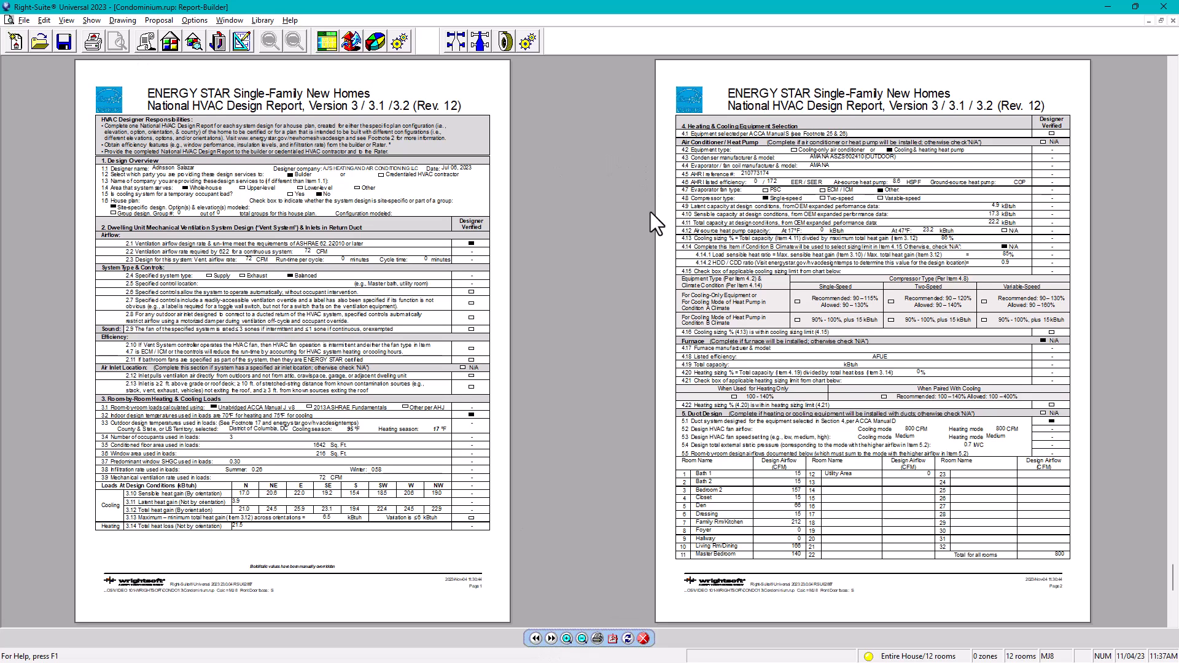
left_click(643, 639)
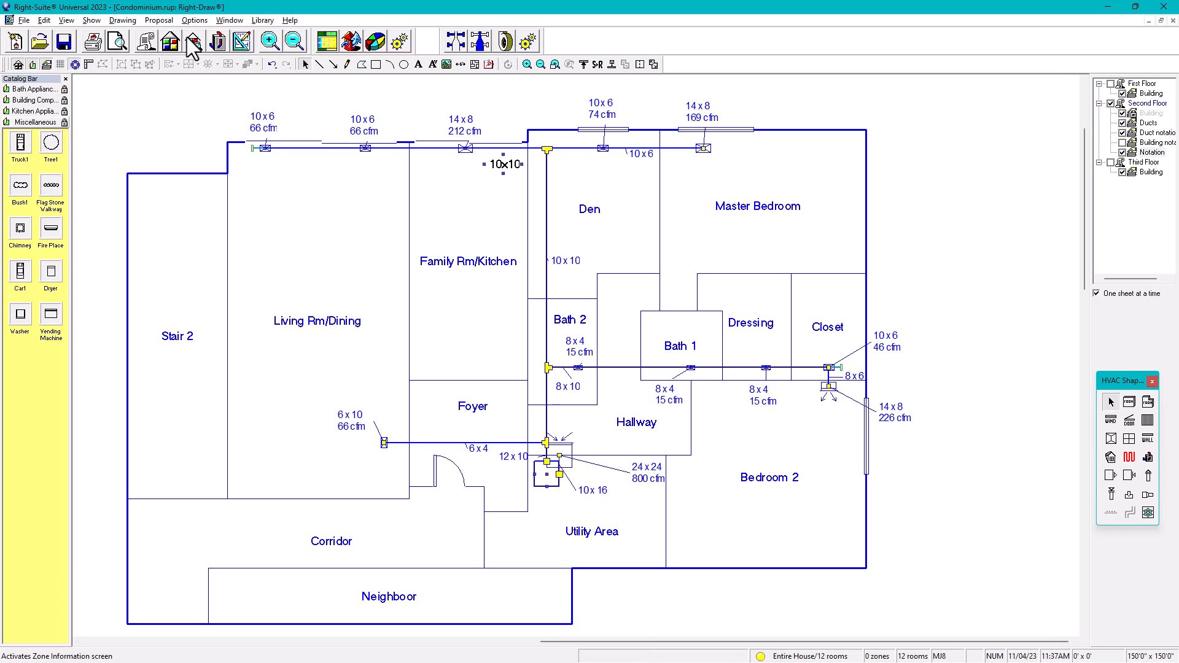
Step: In the project information notes, delete the empty line under HEAT PUMP/ AIR HANDLER
left_click(147, 48)
scroll(583, 375, "down", 4)
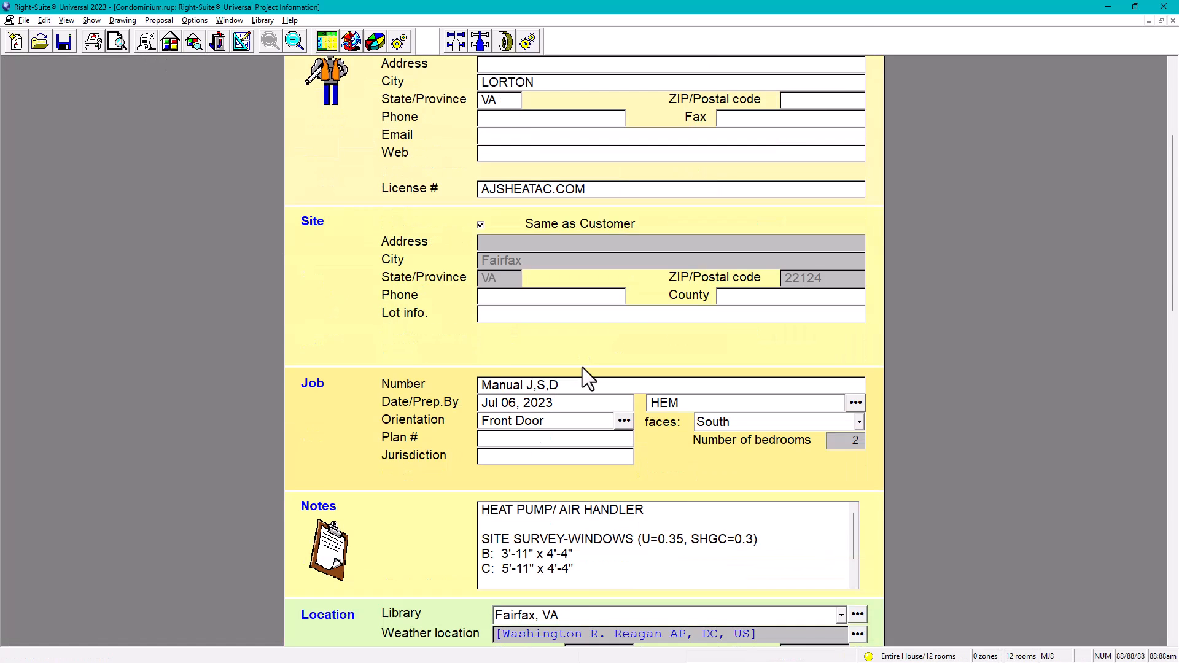
scroll(587, 378, "down", 5)
scroll(529, 368, "up", 2)
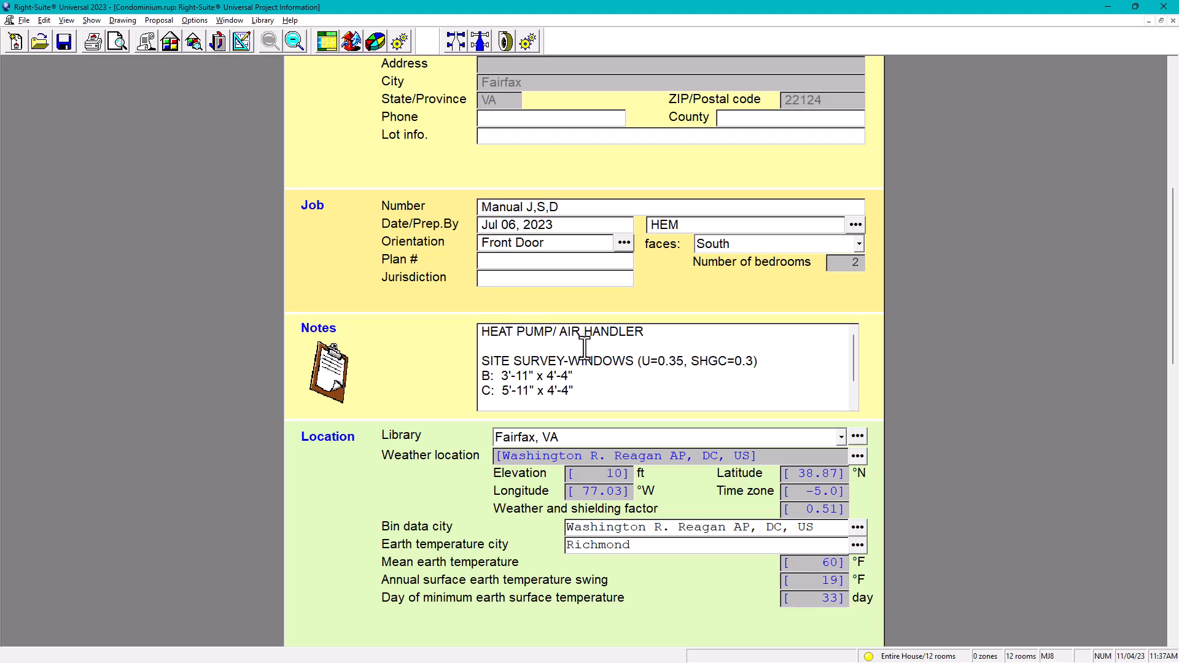
left_click(482, 361)
key("BackSpace")
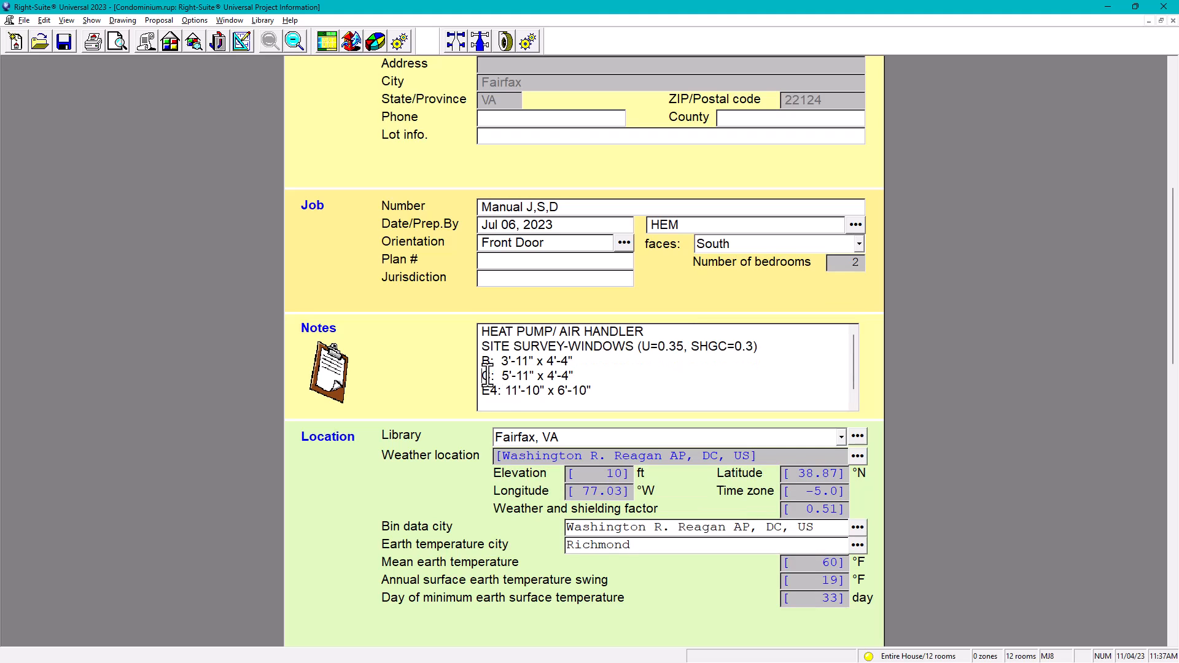
Step: Join window sizes B, C and E4 into one comma-separated line, leaving E6 on the line below
left_click(483, 376)
key("BackSpace")
type(", C:  5'-11\" x 4'-4")
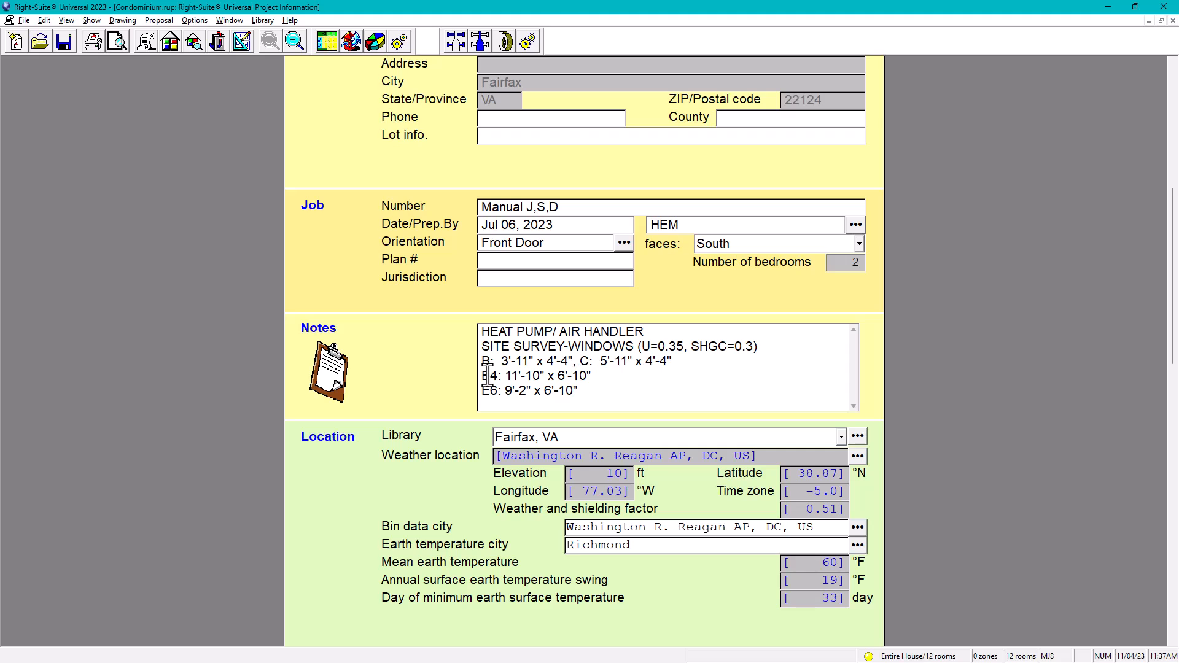
left_click(482, 377)
key("BackSpace")
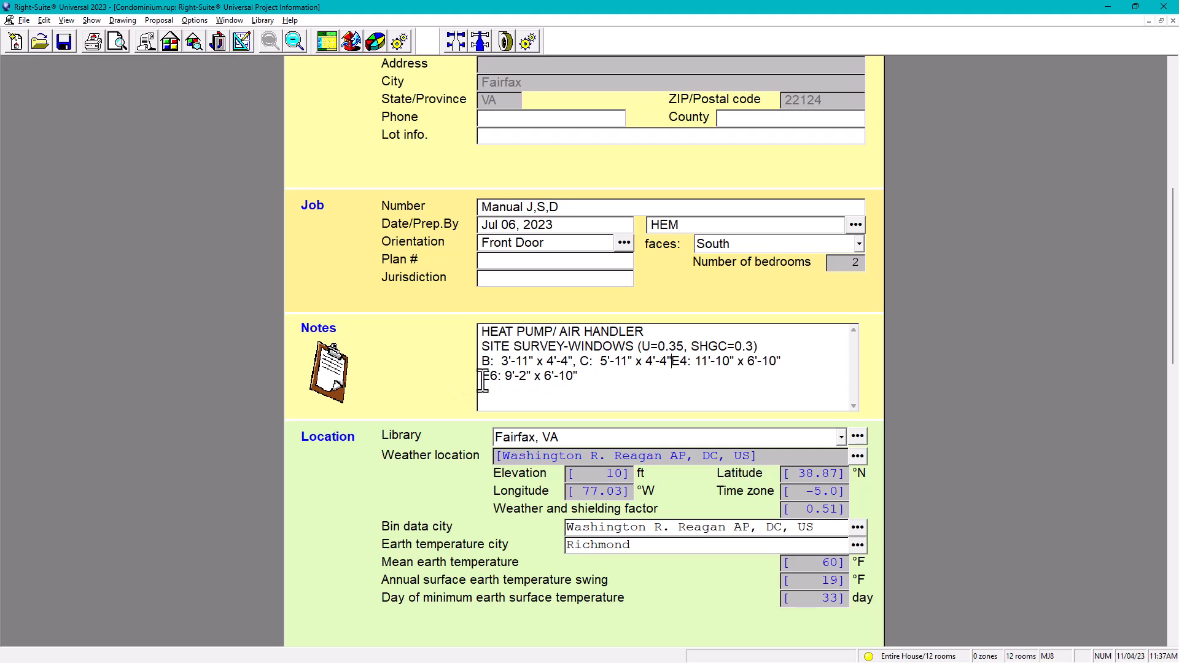
type(",")
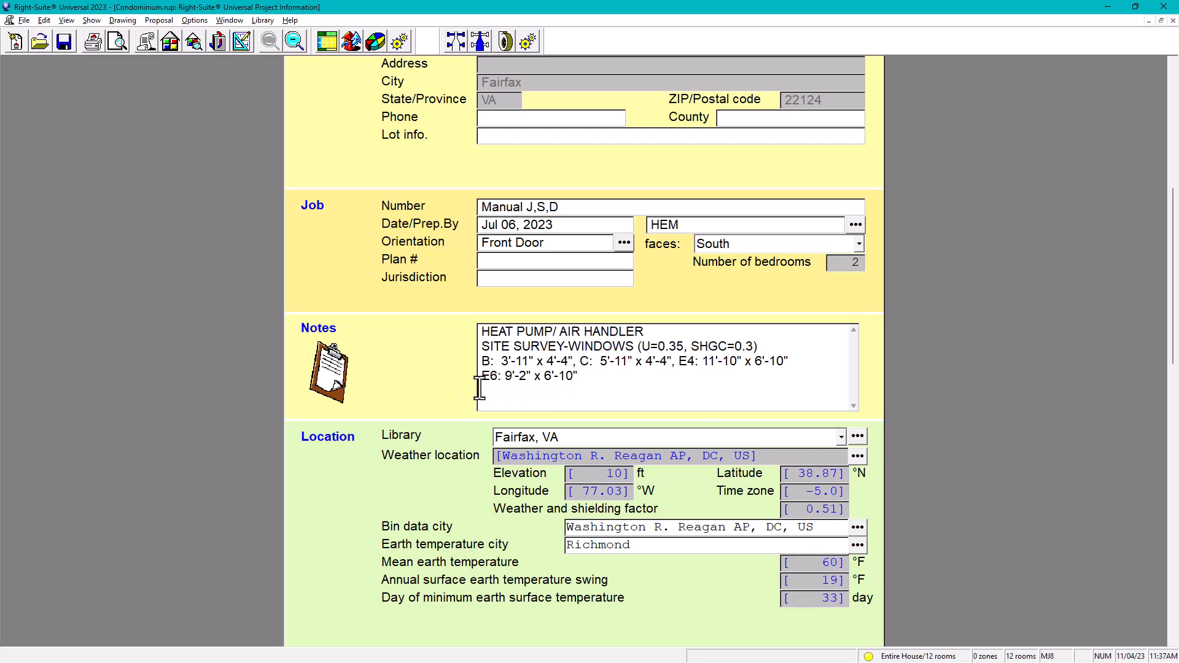
left_click(485, 377)
key("BackSpace")
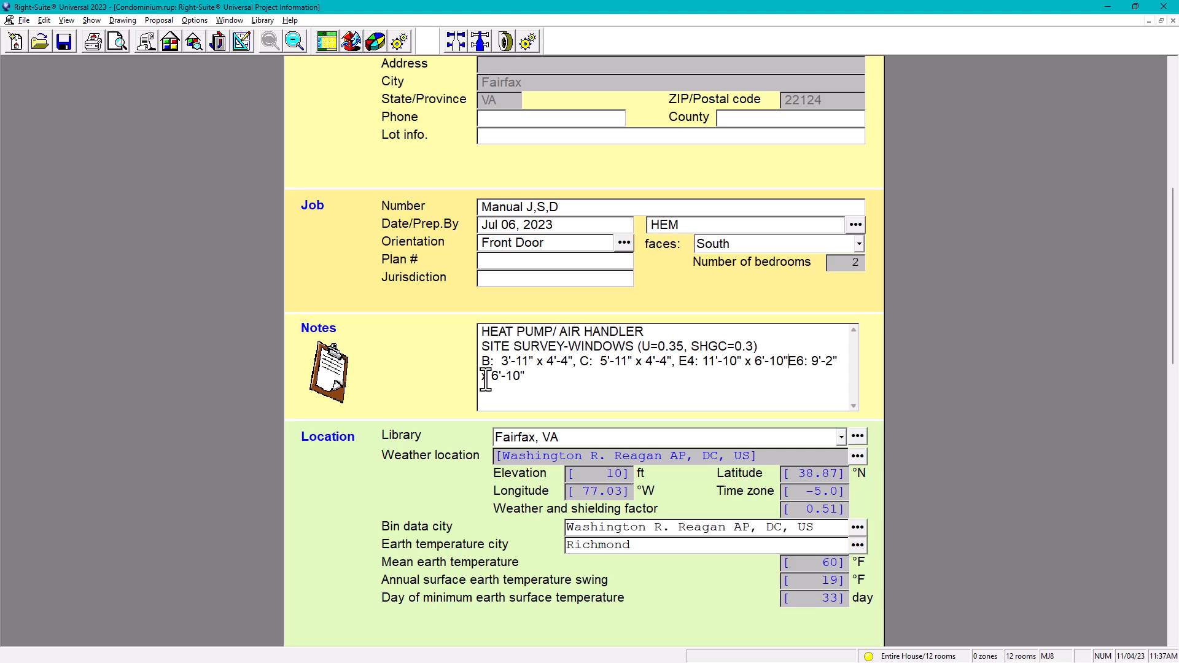
type(",")
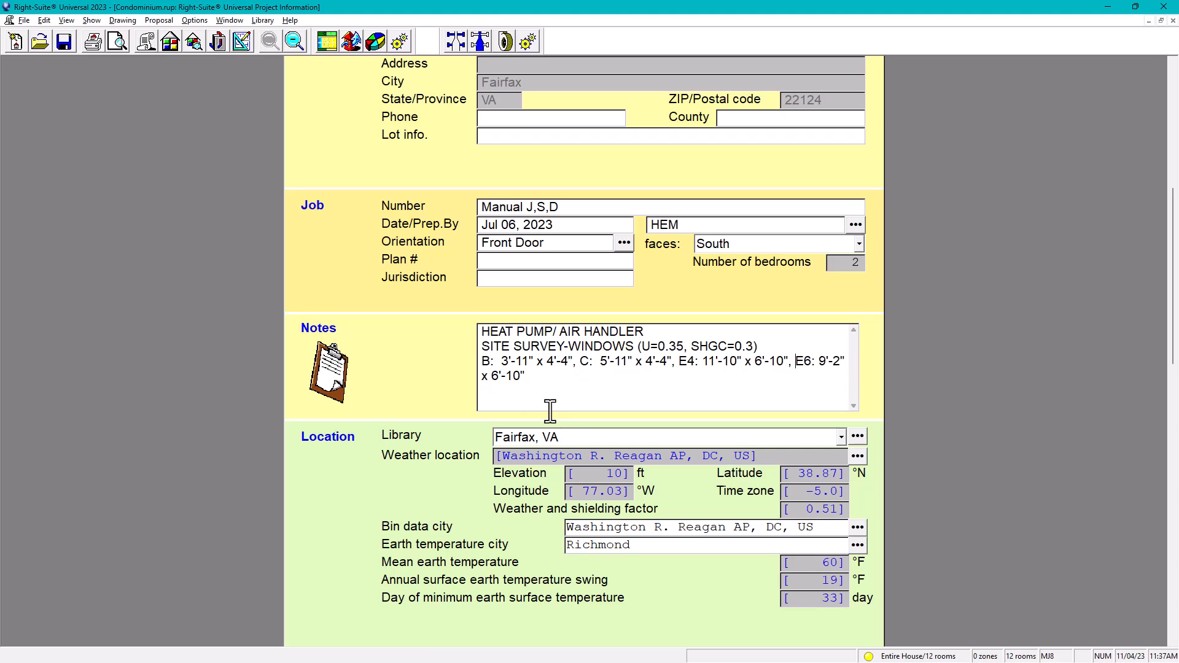
key("Return")
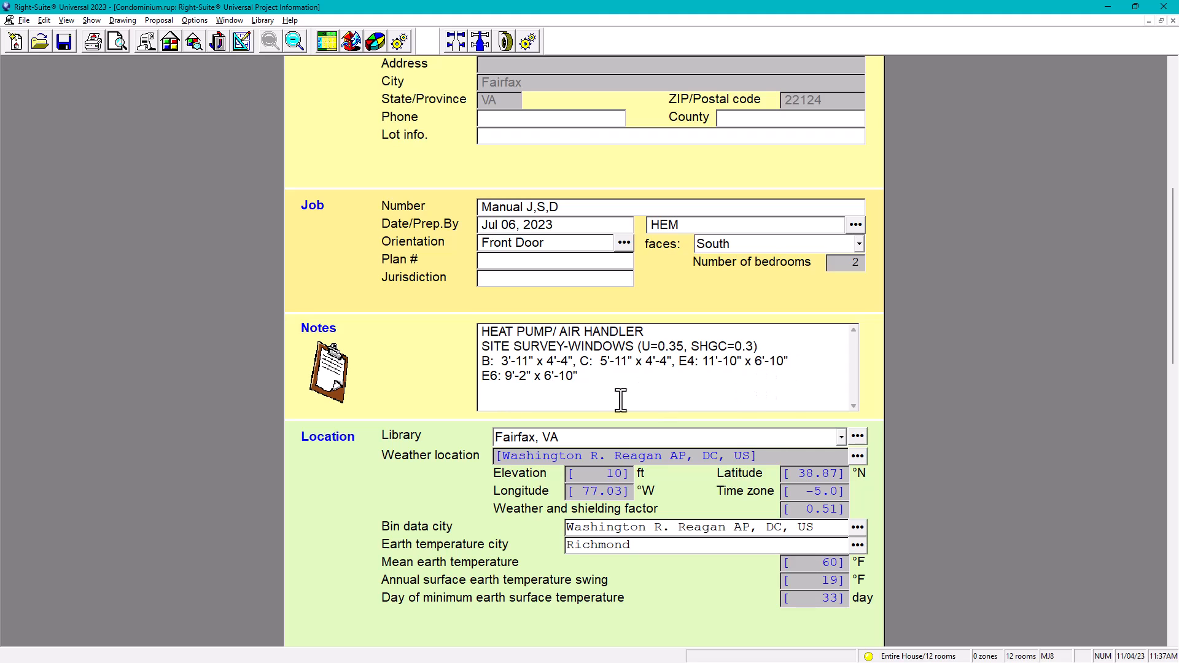
left_click(489, 398)
left_click_drag(487, 335, 589, 393)
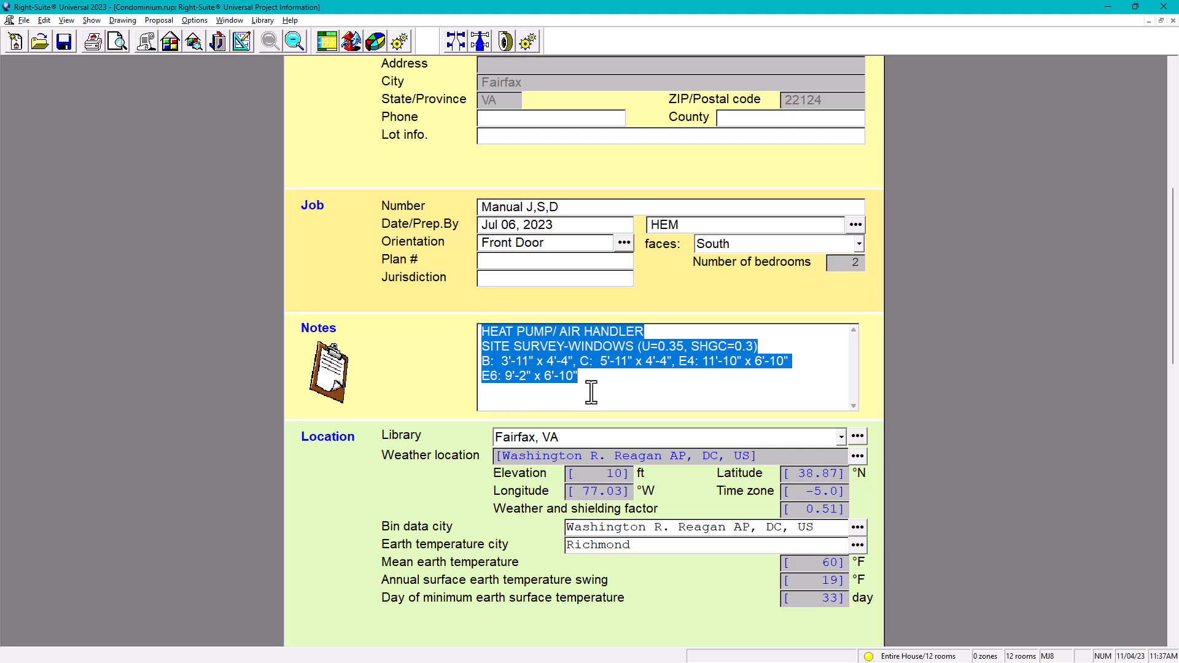
left_click(589, 389)
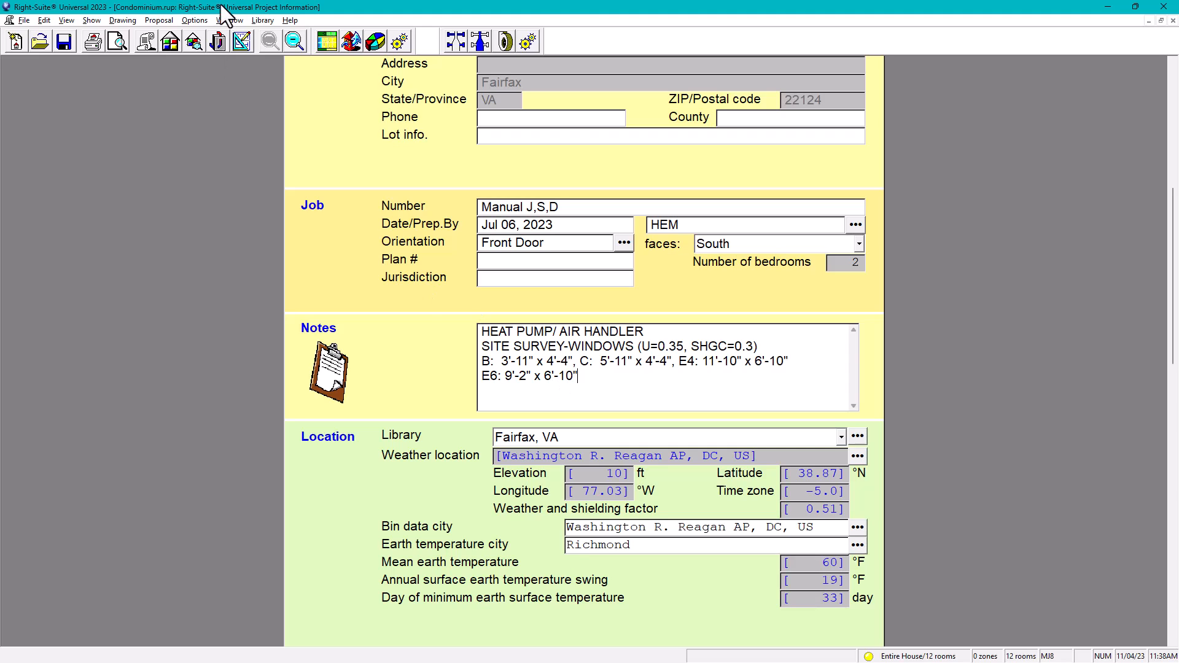
Step: Turn off automatic sizing on the 10x16 duct at the 24x24 unit and set its width to 12
left_click(245, 42)
scroll(564, 486, "up", 2)
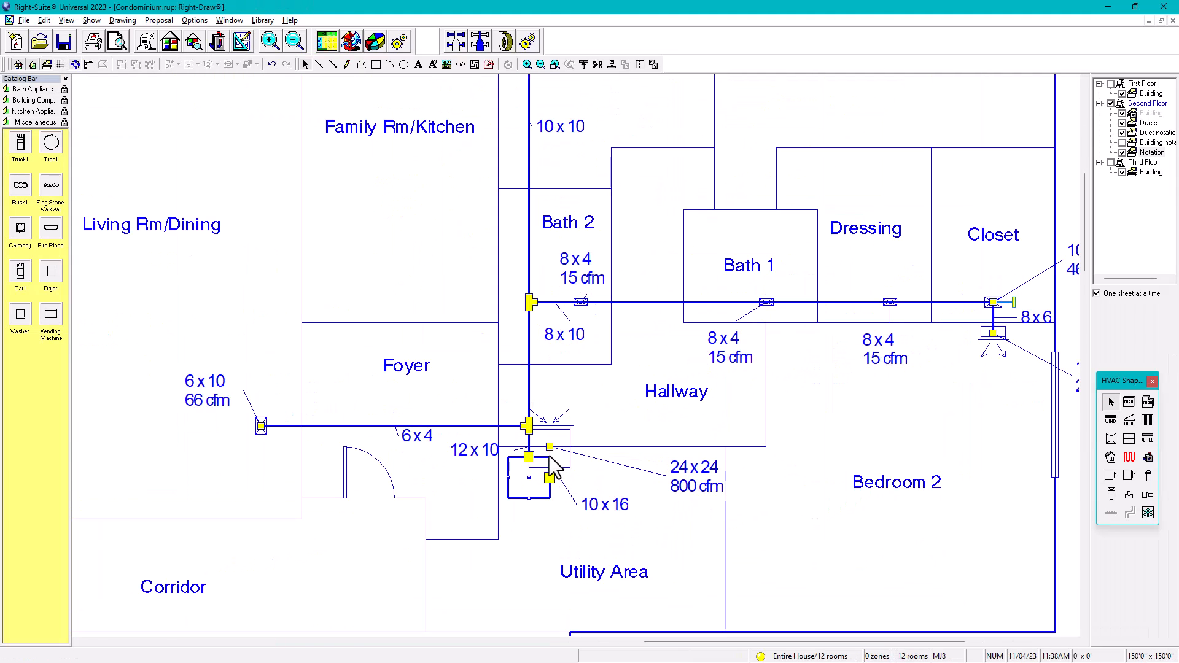
left_click(552, 461)
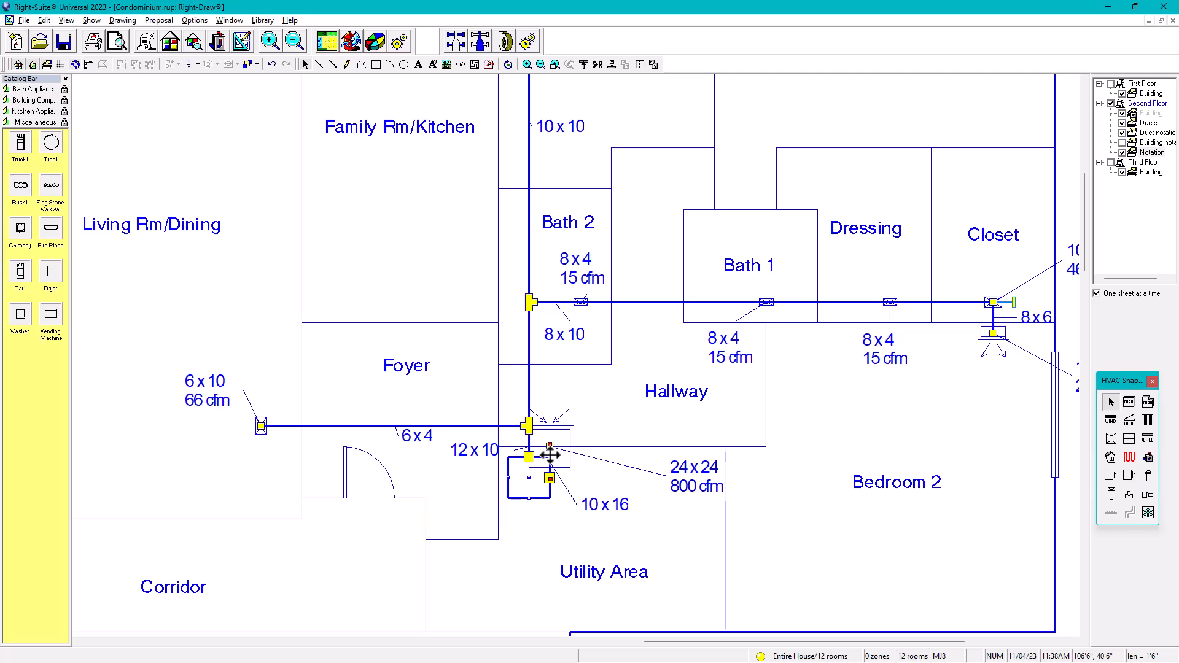
double_click(550, 456)
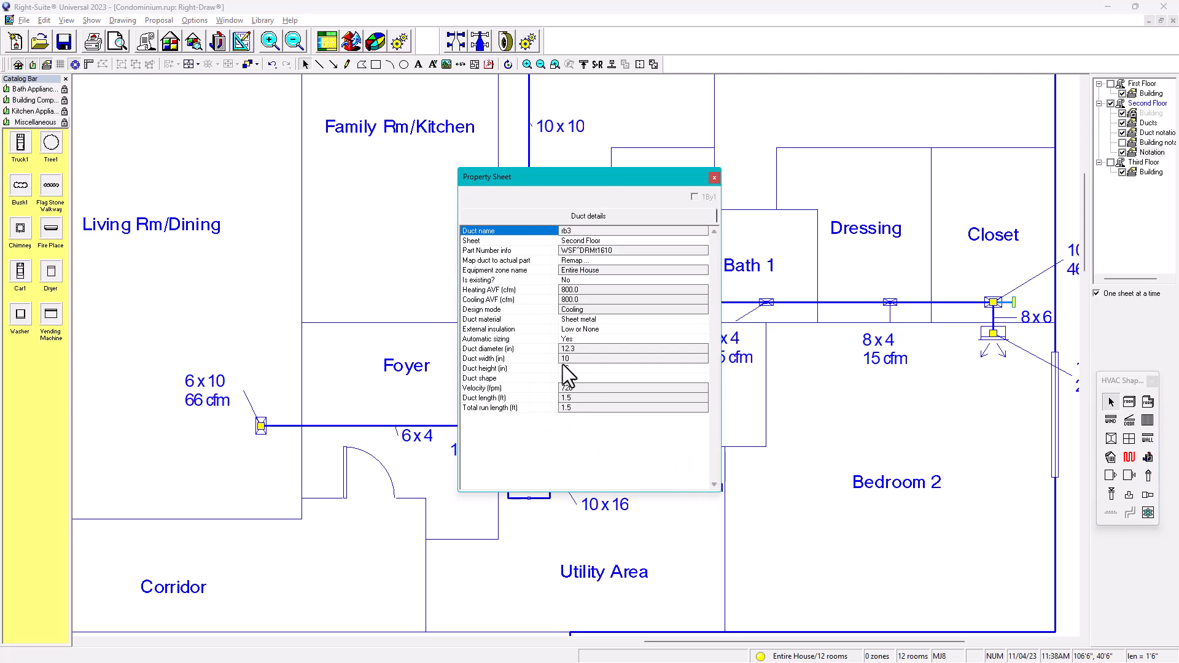
left_click(570, 340)
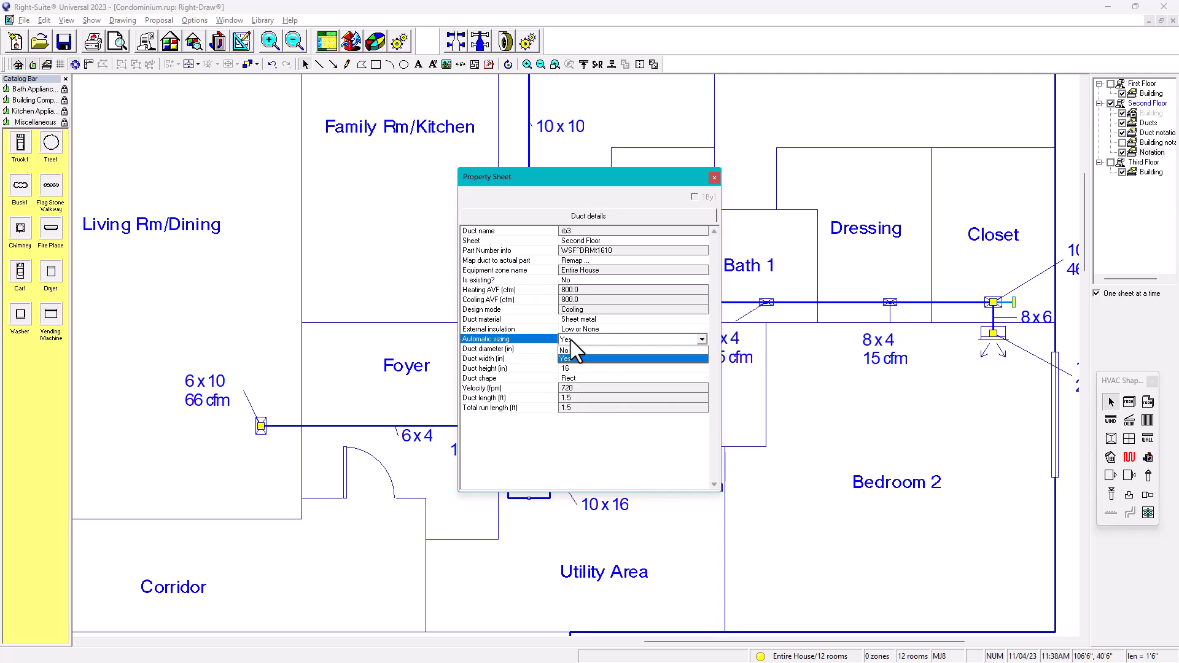
left_click(571, 351)
left_click(568, 359)
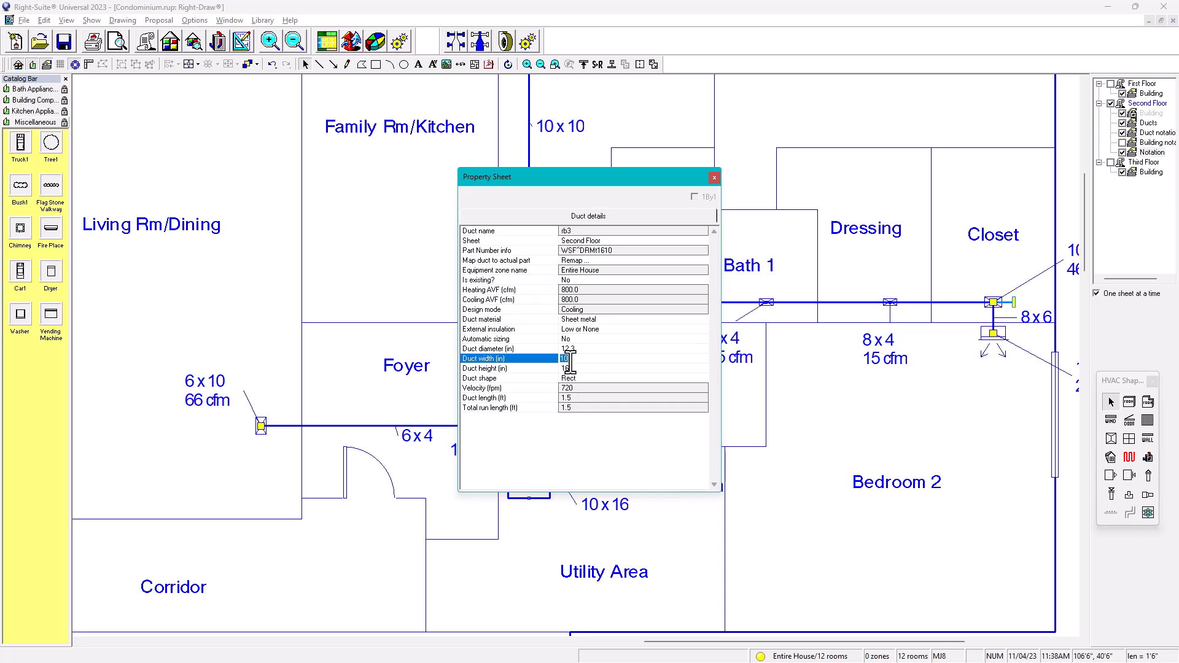
type("12")
key("Return")
left_click(714, 178)
left_click(603, 408)
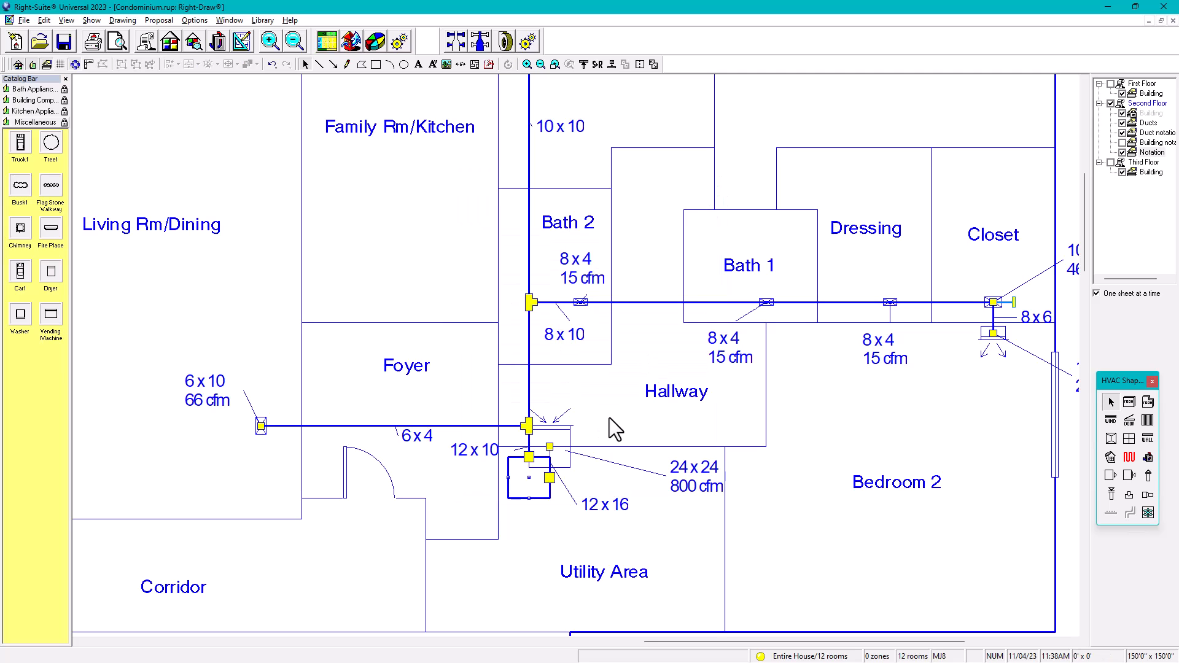
scroll(609, 418, "down", 1)
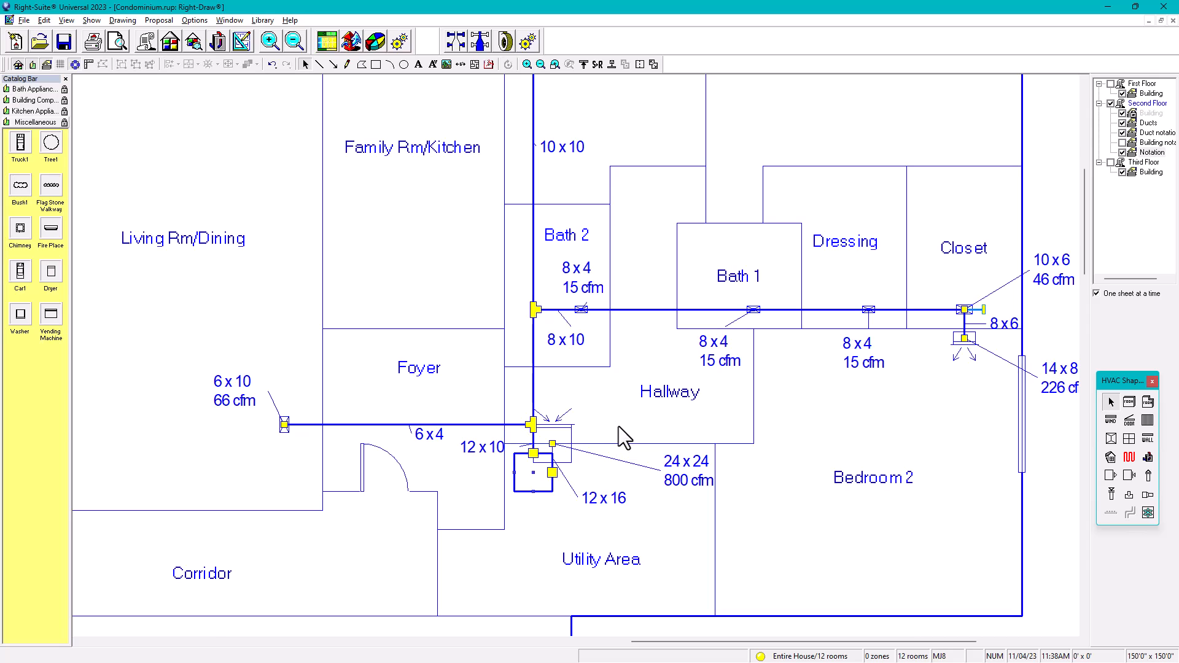
Step: Generate the report preview with Entire House as the only zone to print
left_click(118, 43)
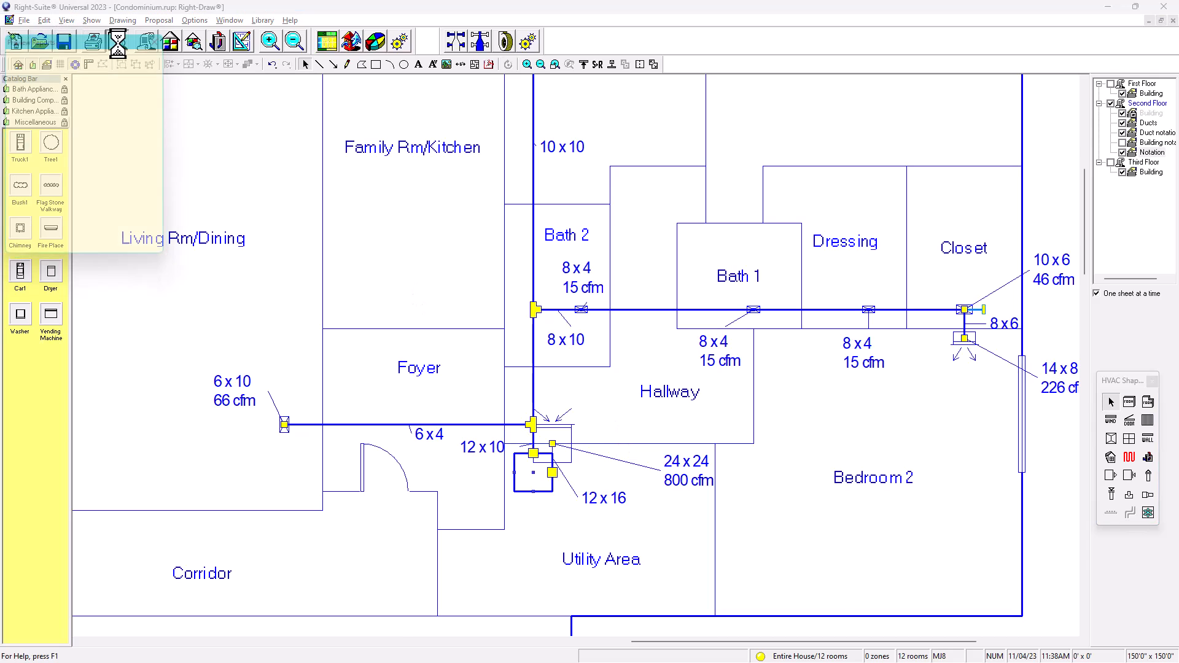
left_click(40, 72)
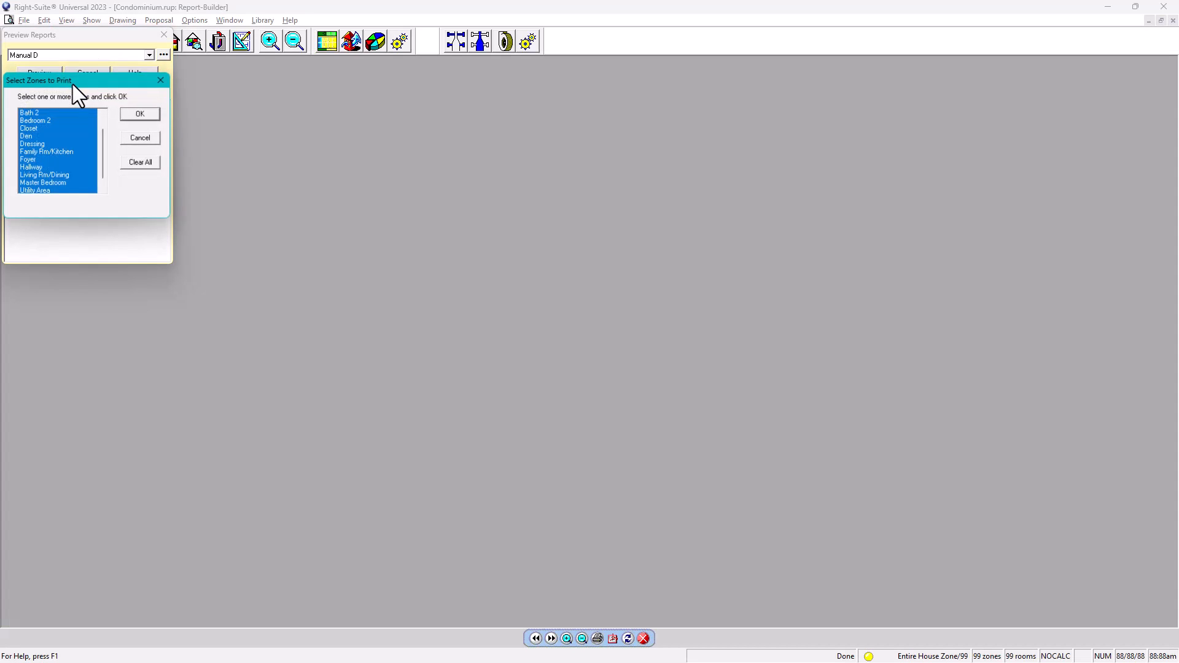
left_click(142, 165)
left_click_drag(104, 153, 102, 104)
left_click(65, 112)
left_click(138, 117)
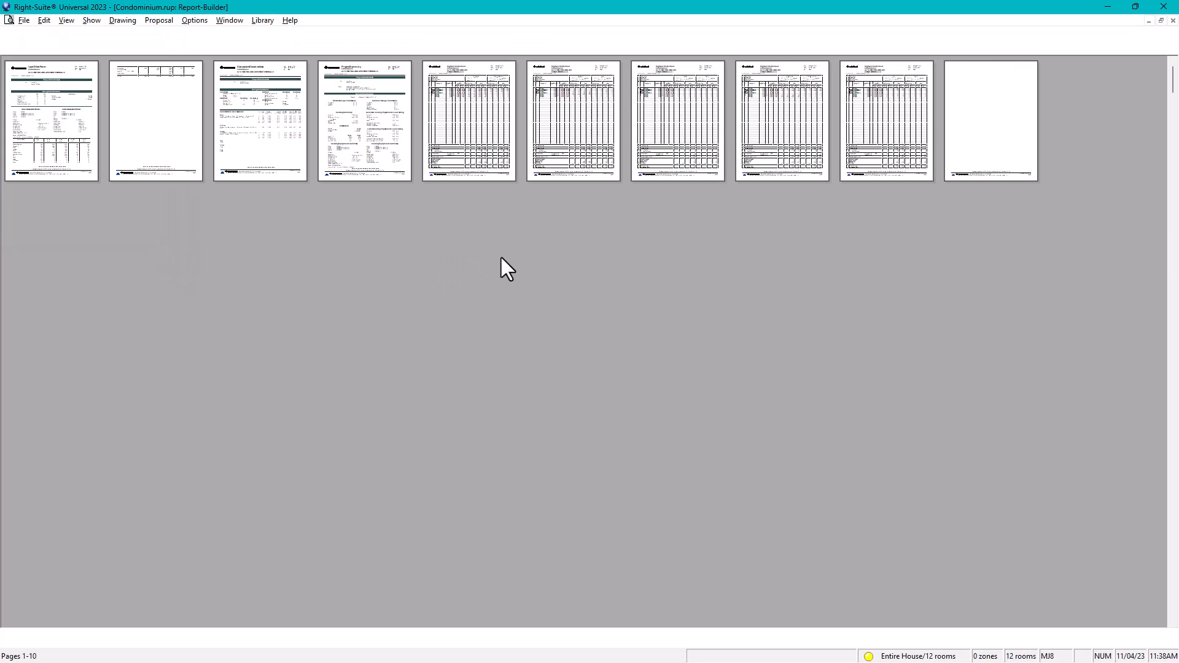
left_click_drag(64, 115, 567, 639)
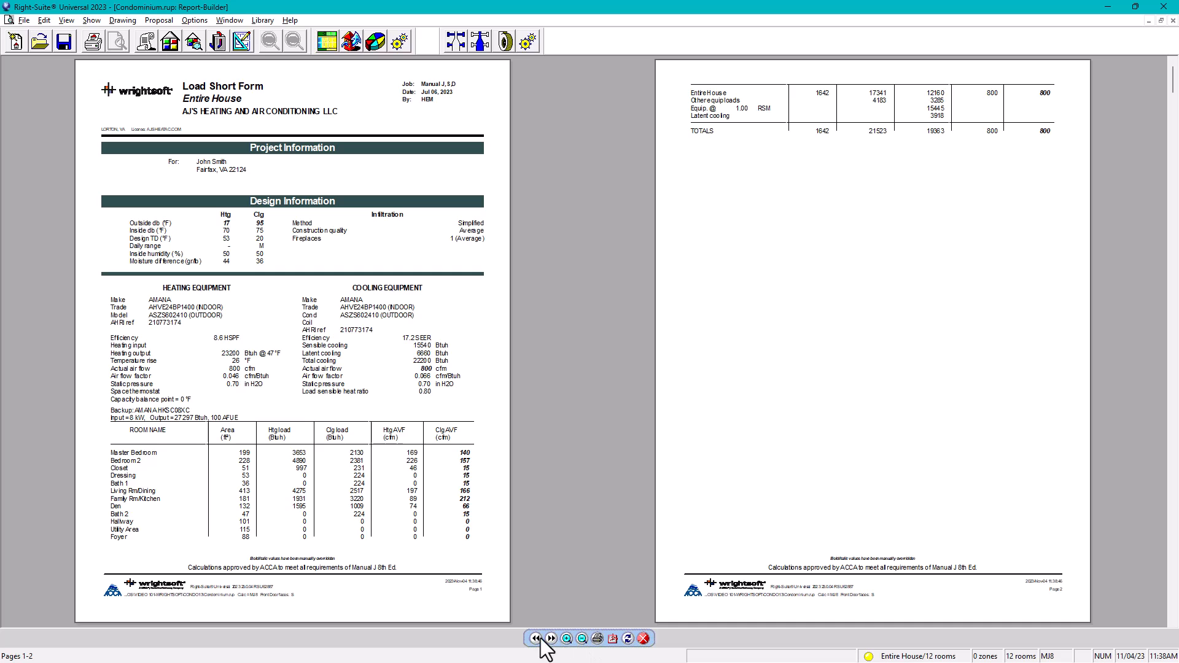
Step: Page through the report past the Right-J Worksheet to the Manual S report
left_click(552, 638)
left_click(552, 639)
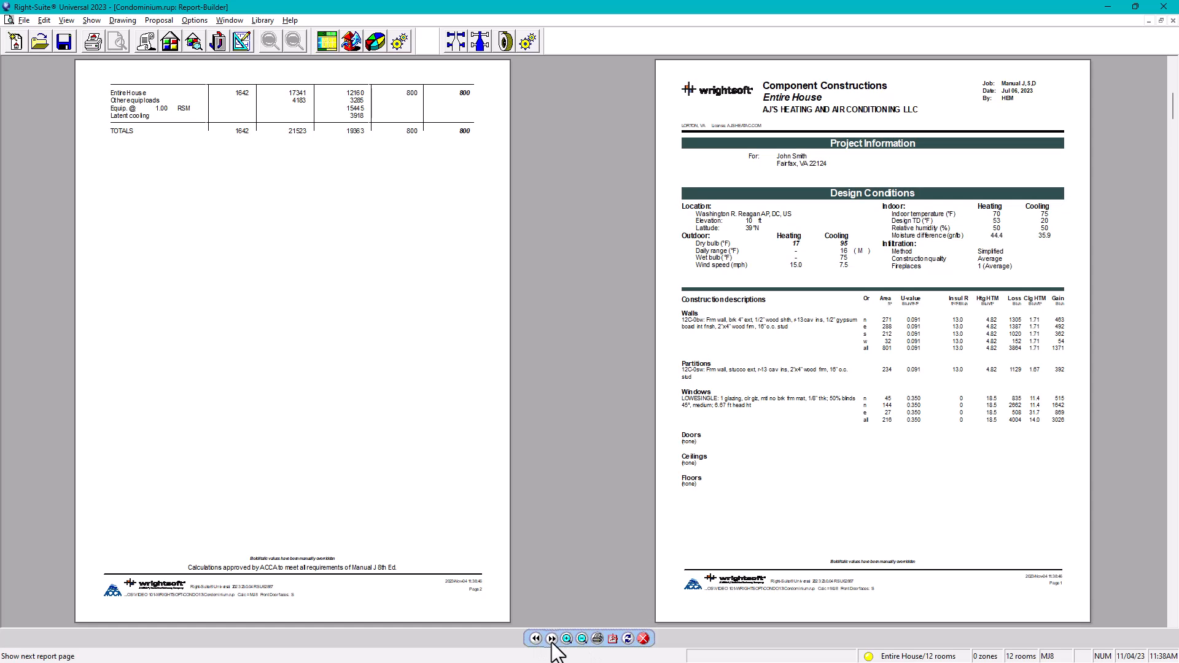
left_click(551, 639)
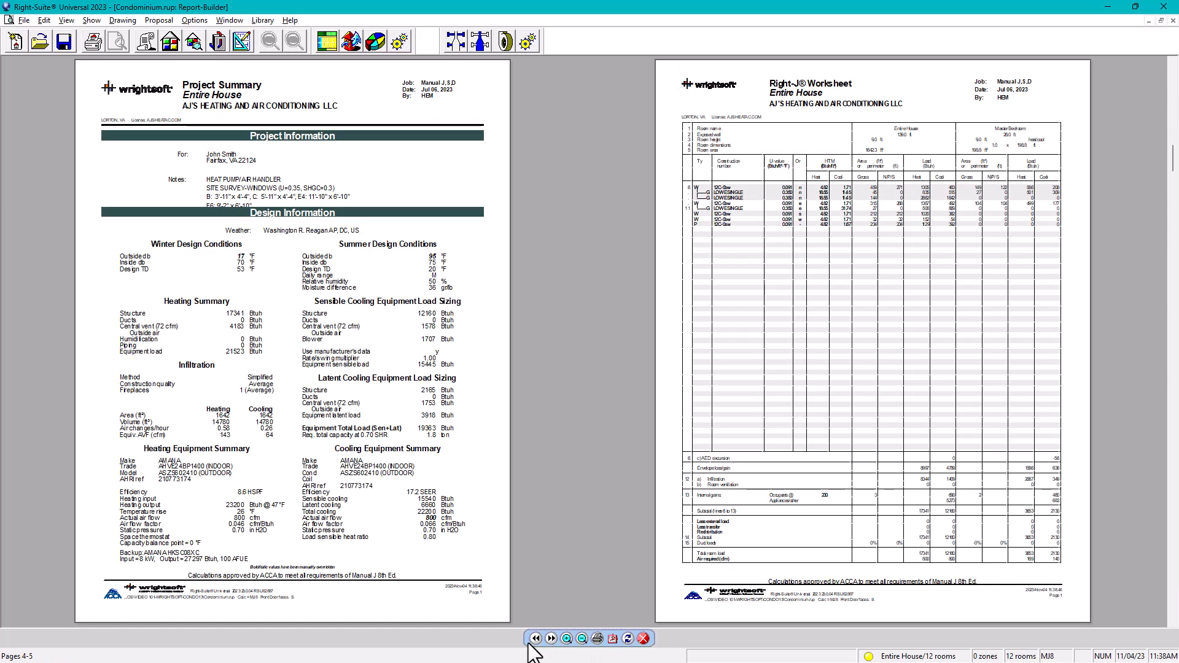
left_click(535, 638)
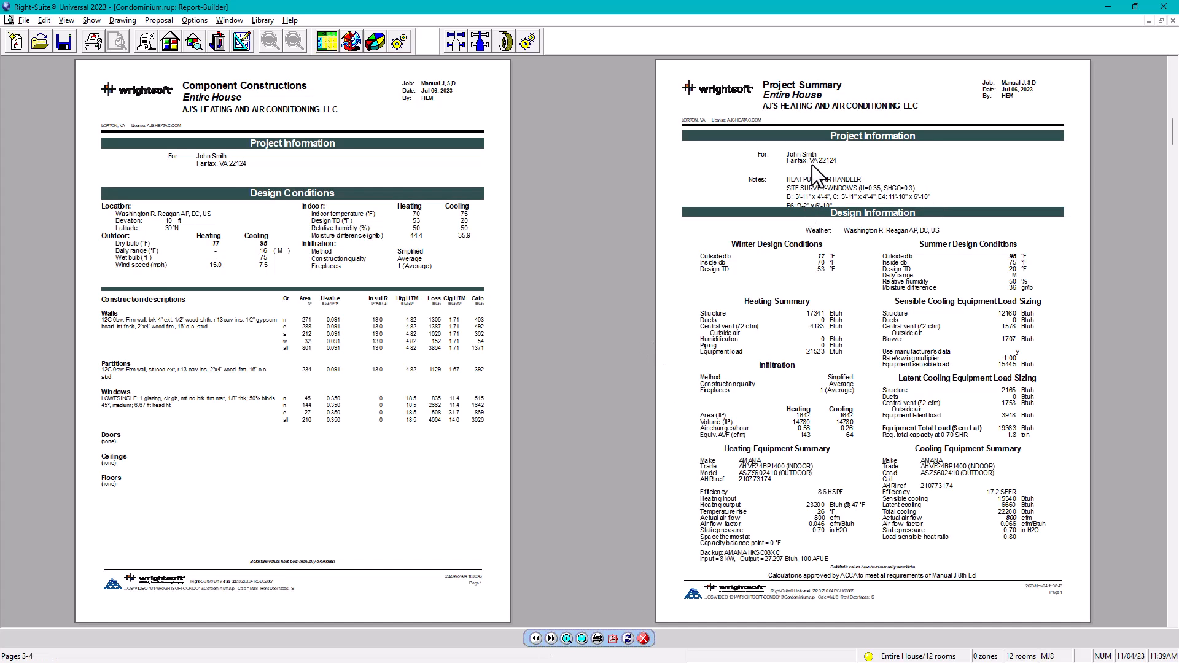
left_click(551, 639)
left_click(551, 639)
left_click(551, 639)
left_click(551, 638)
left_click(551, 639)
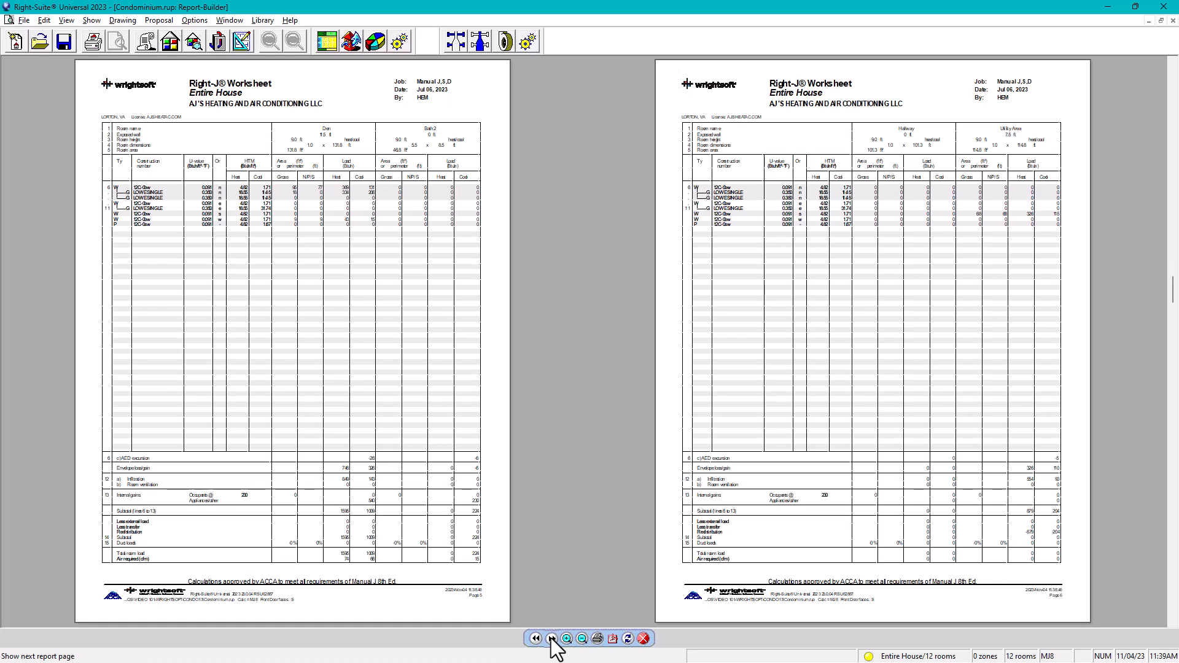
left_click(551, 639)
left_click(550, 639)
left_click(551, 638)
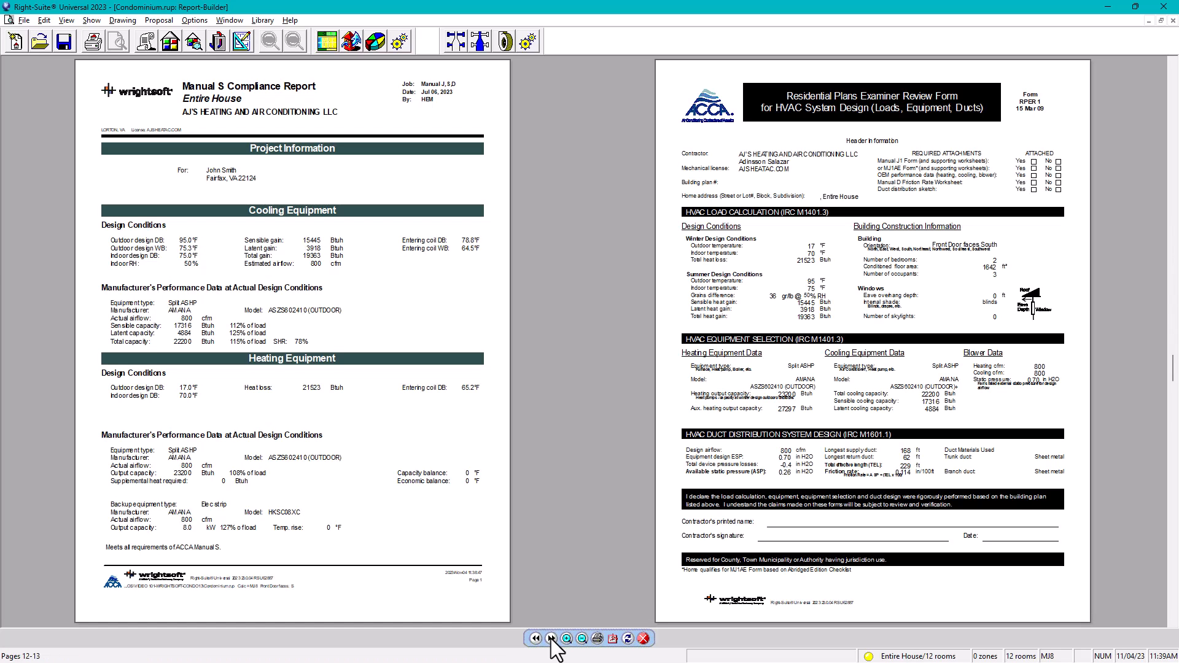
Step: Review the floor plan, duct summary, return branch, static pressure and ENERGY STAR pages, then close the report
left_click(551, 639)
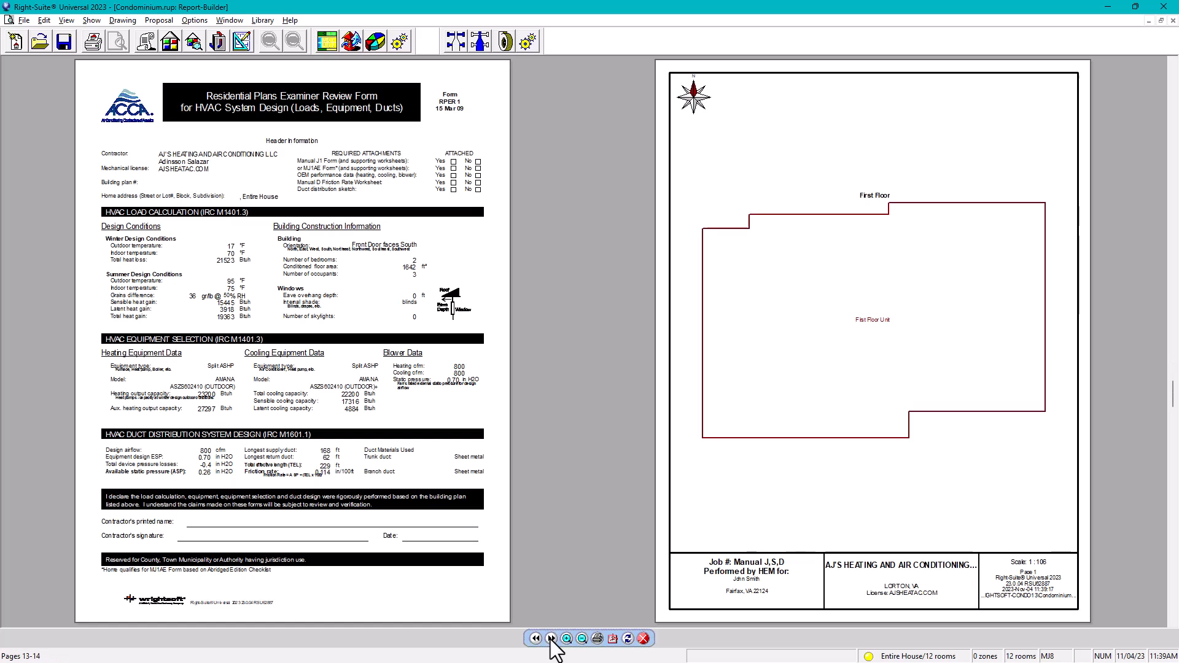
left_click(551, 639)
left_click(551, 639)
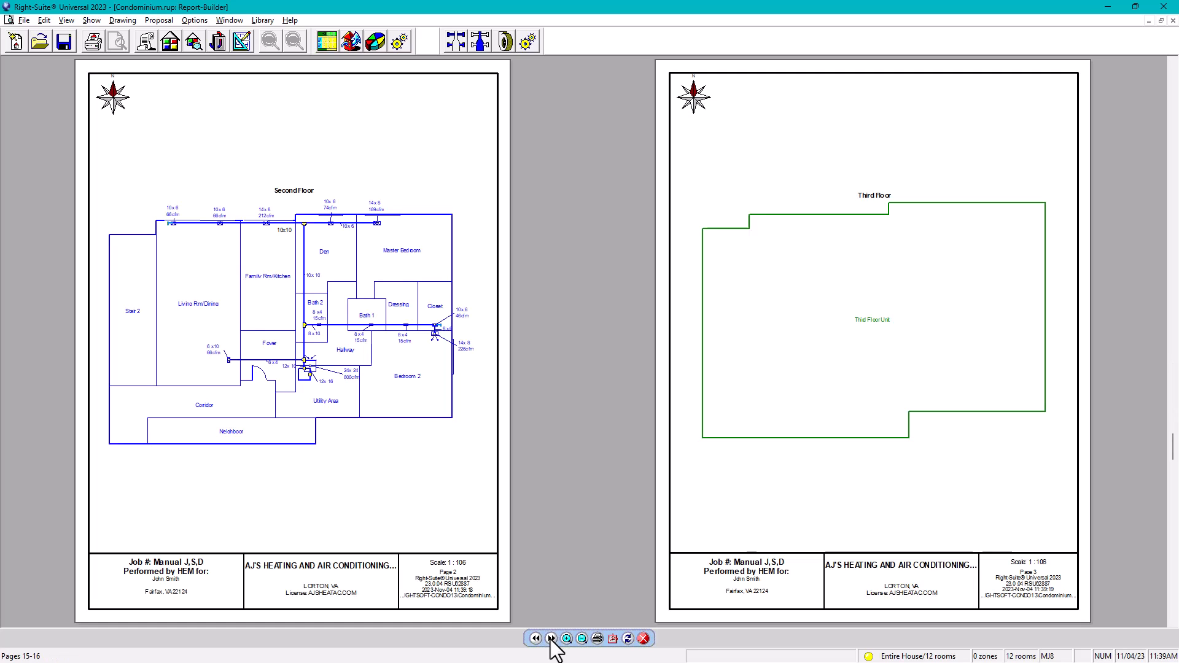
left_click(550, 638)
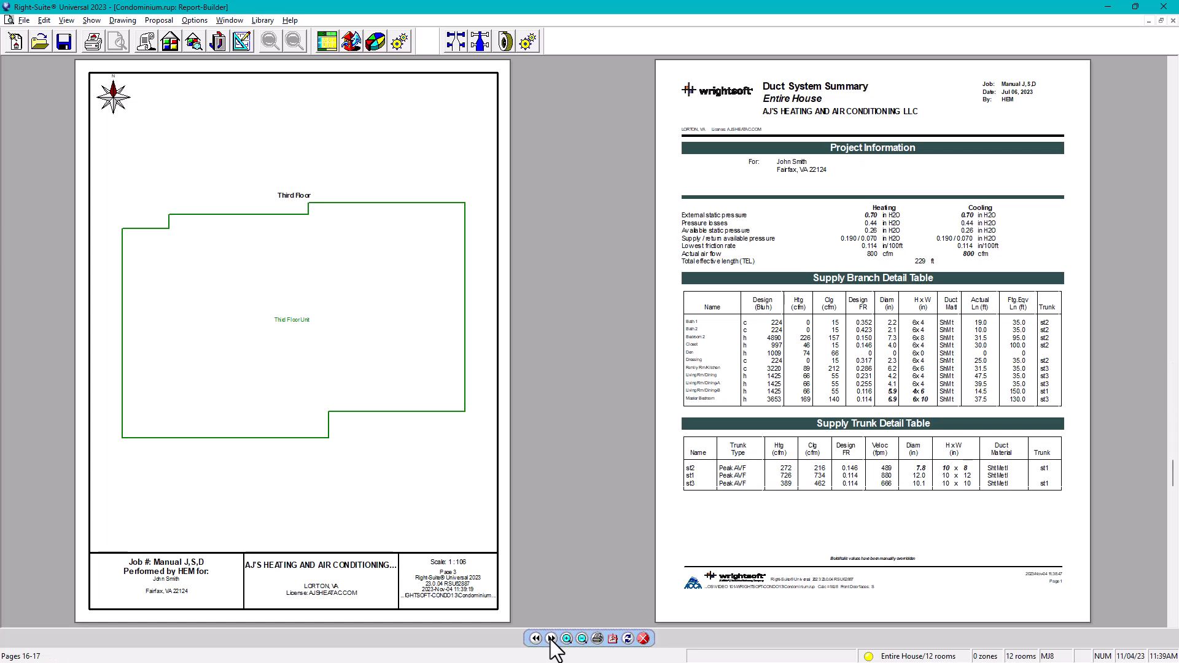
left_click(551, 639)
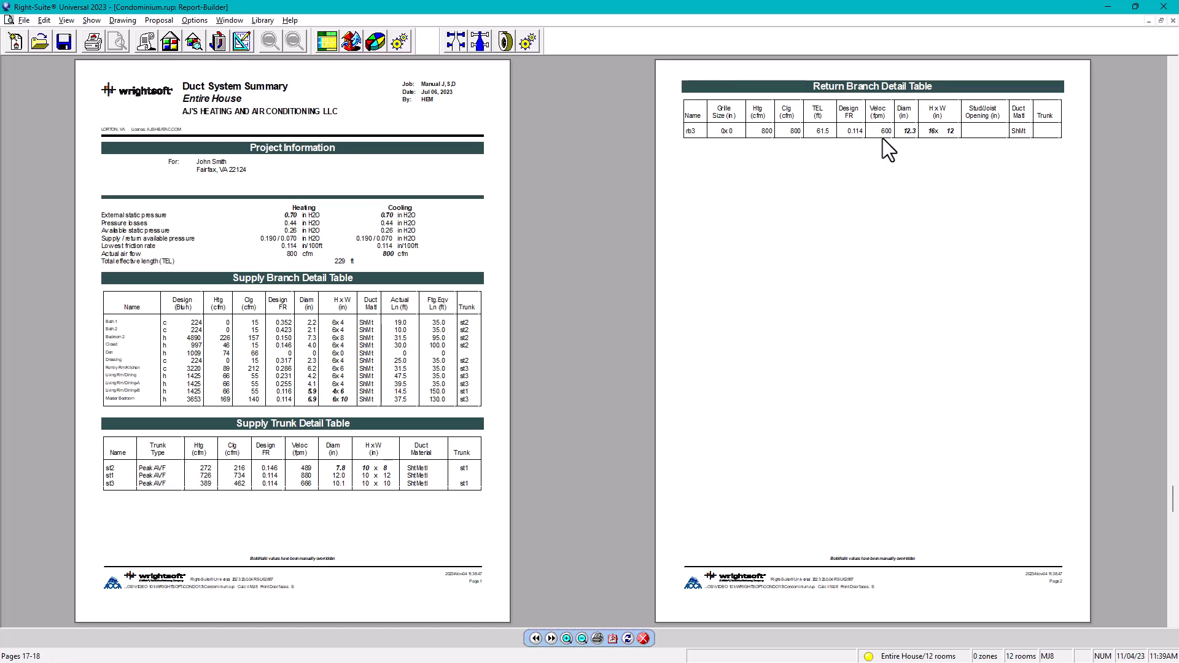
left_click(552, 639)
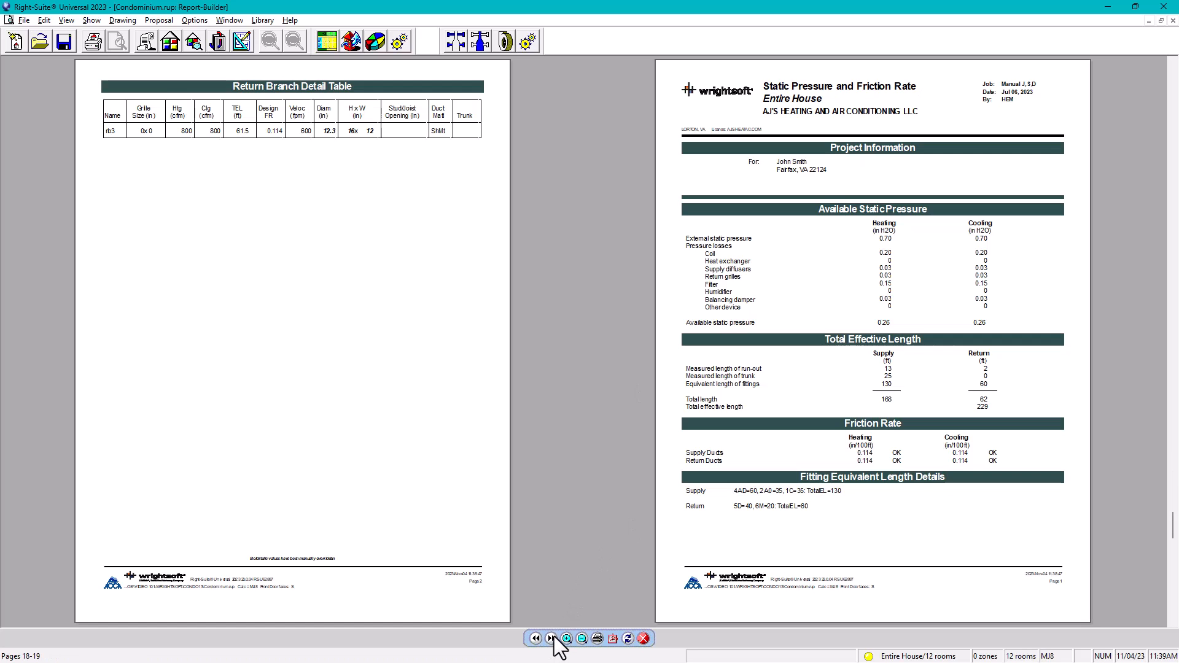
left_click(552, 639)
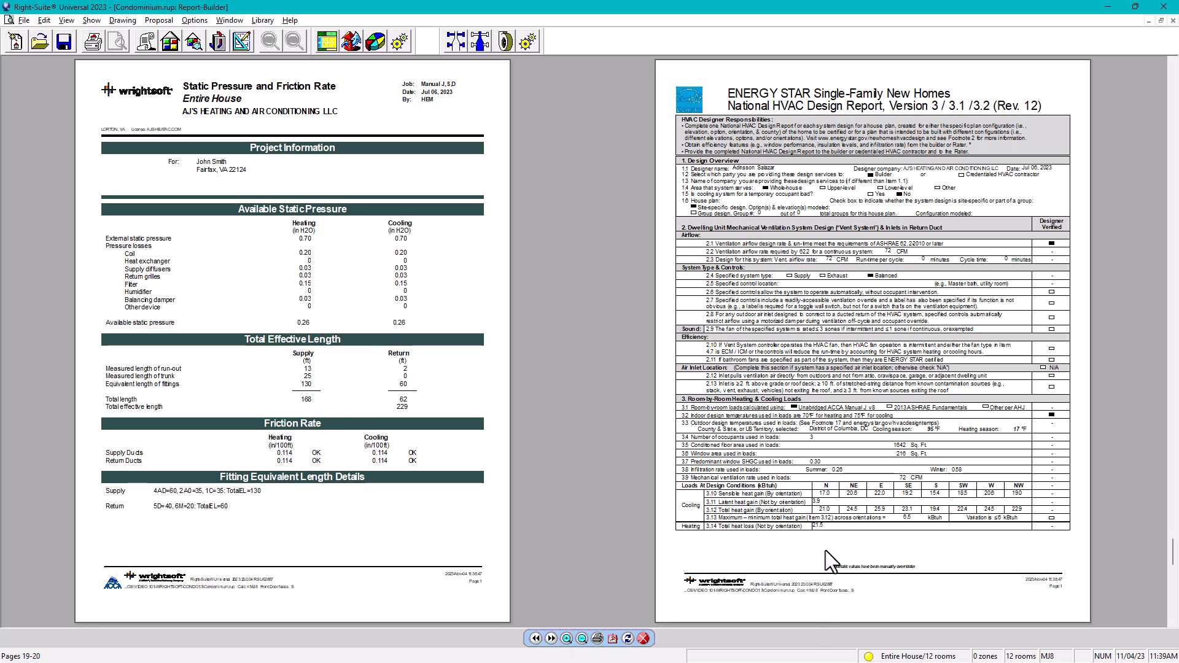
left_click(643, 639)
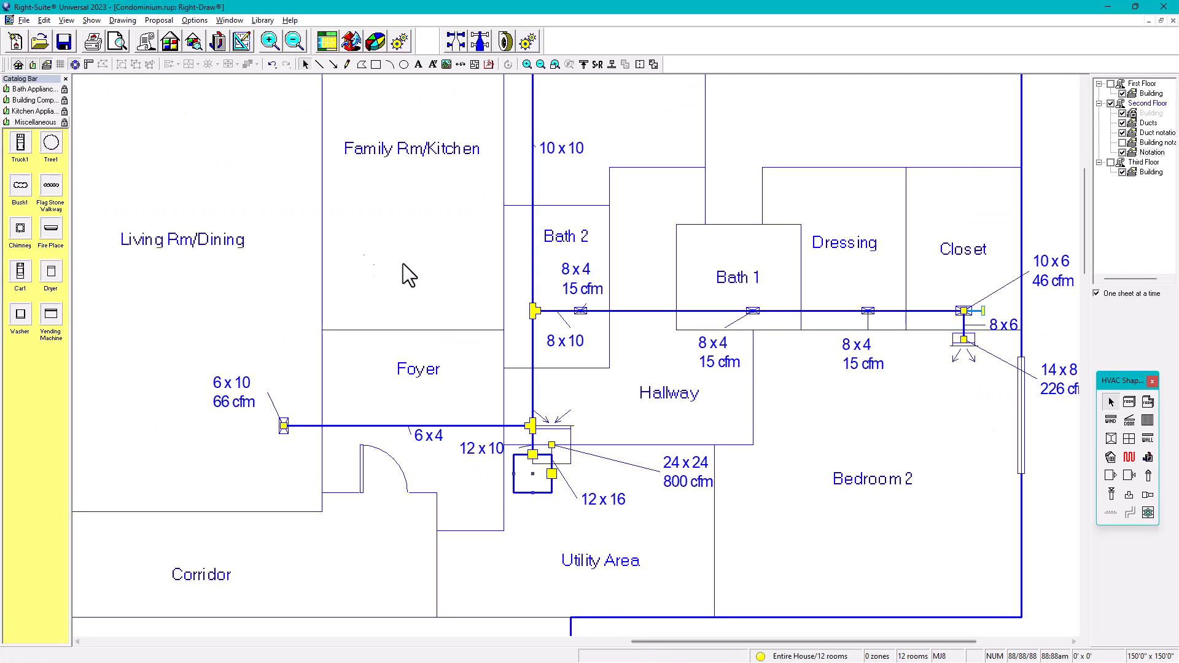
scroll(571, 305, "down", 2)
scroll(561, 298, "down", 1)
middle_click_drag(562, 298, 653, 346)
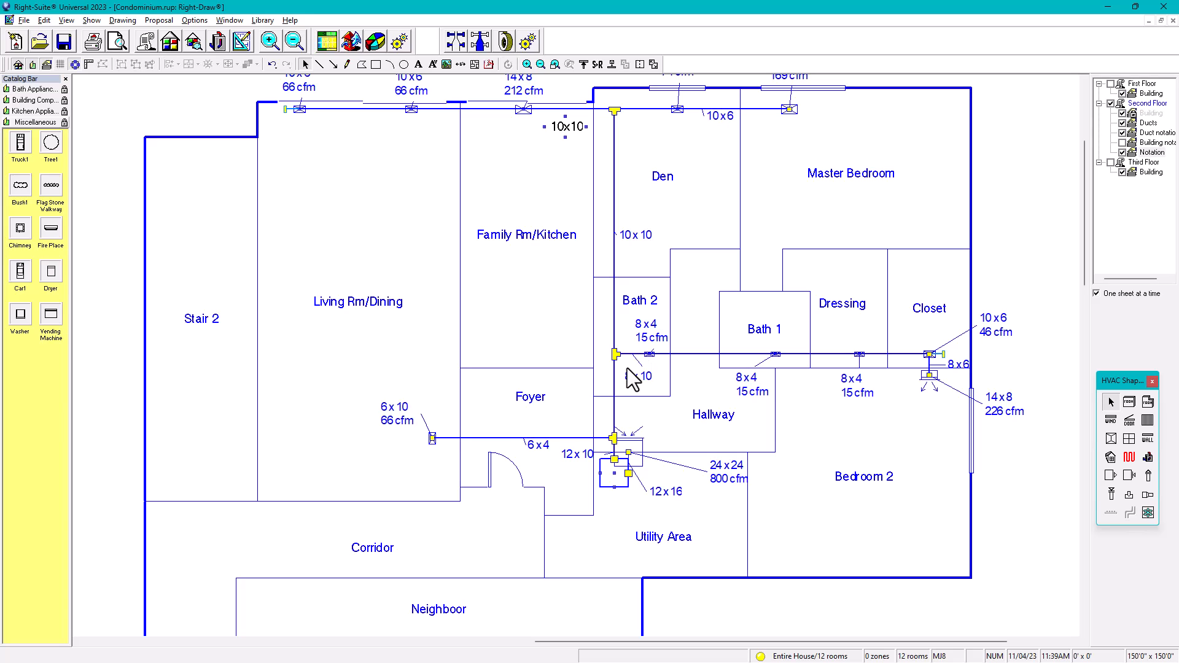
scroll(632, 366, "down", 1)
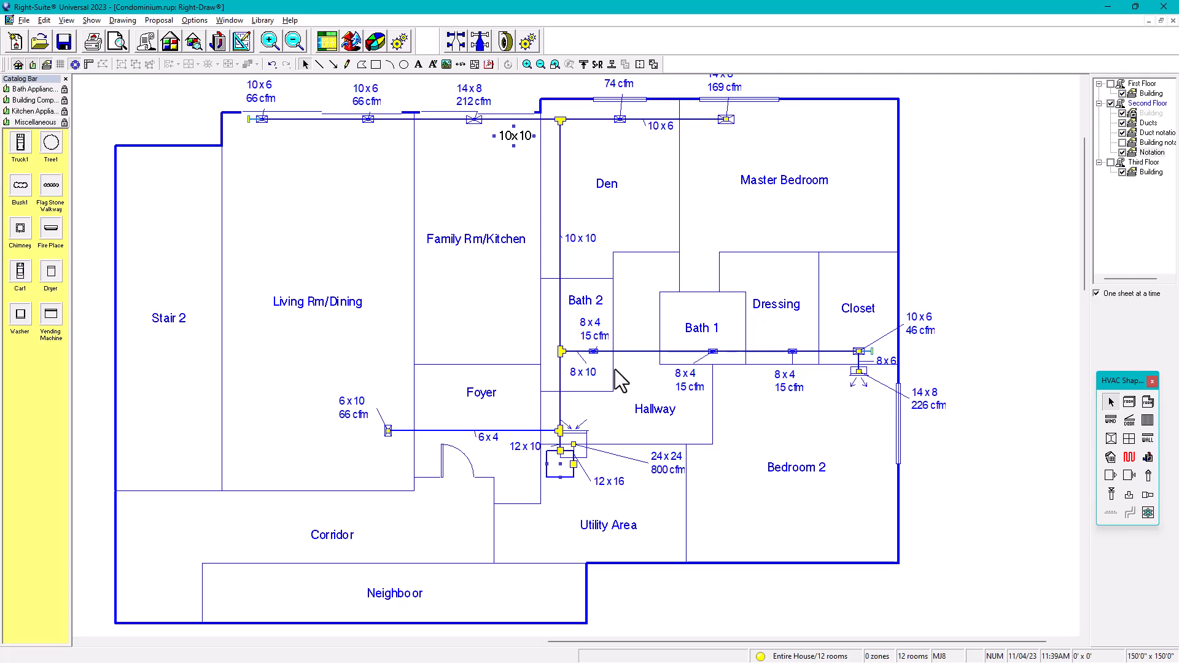
scroll(621, 381, "down", 2)
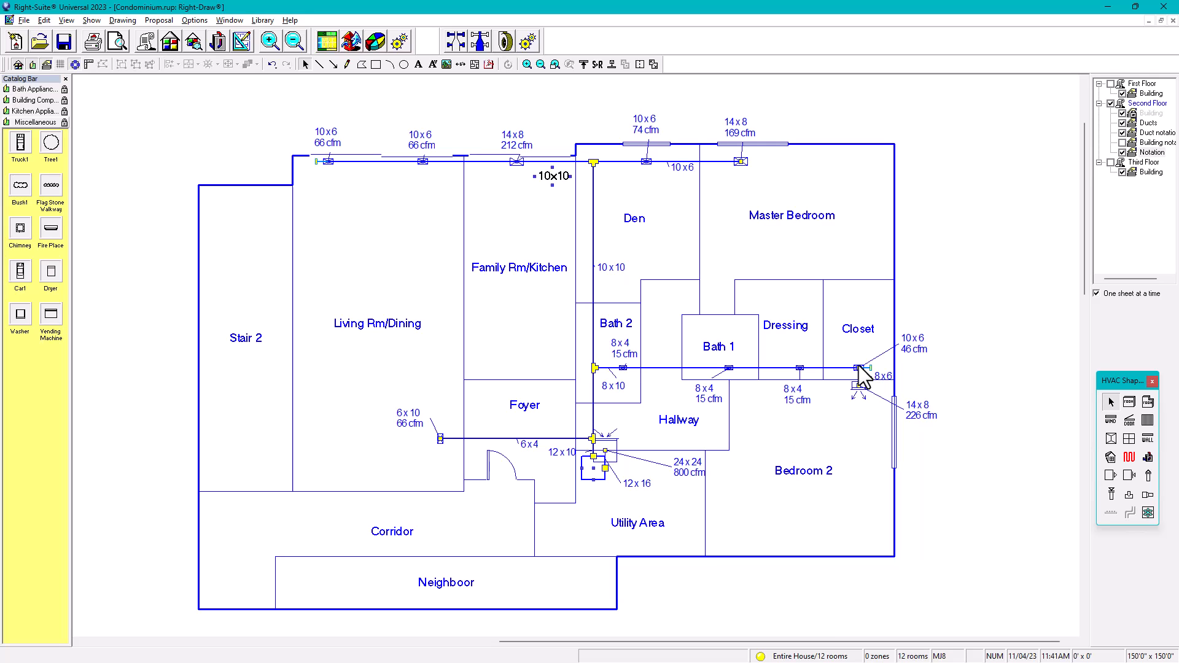
Step: Drag the Bath 2 8x4 15 cfm register down onto the duct line and zoom in to check it
left_click(622, 350)
left_click_drag(623, 356, 649, 385)
scroll(651, 381, "up", 3)
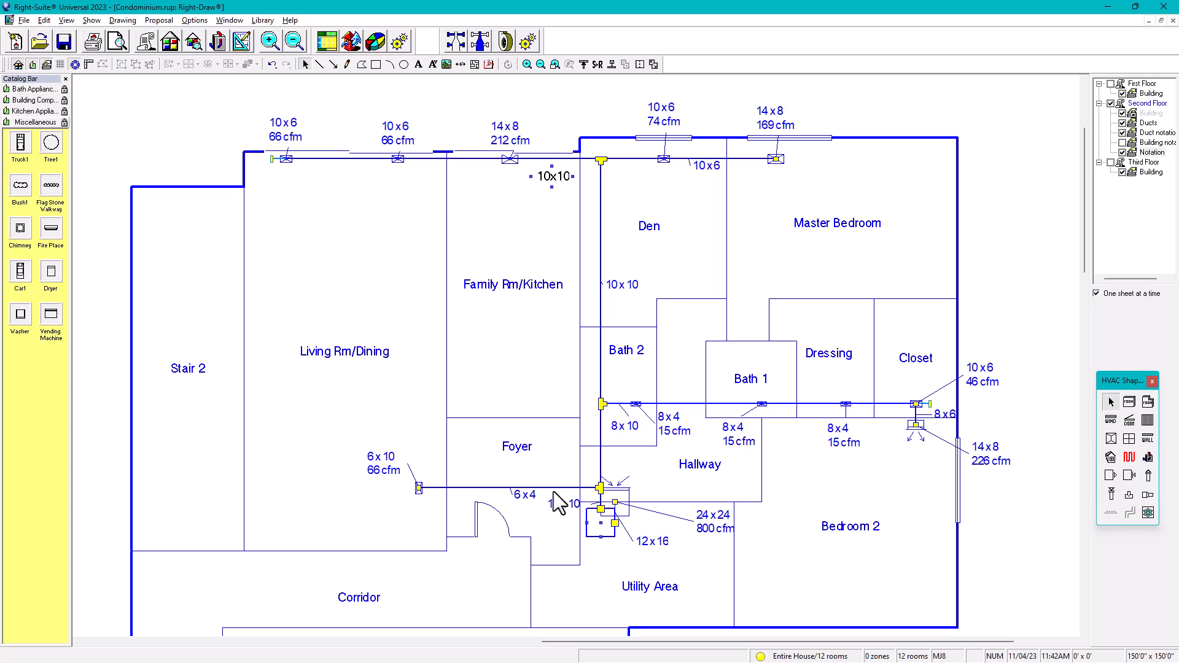
scroll(715, 448, "down", 4)
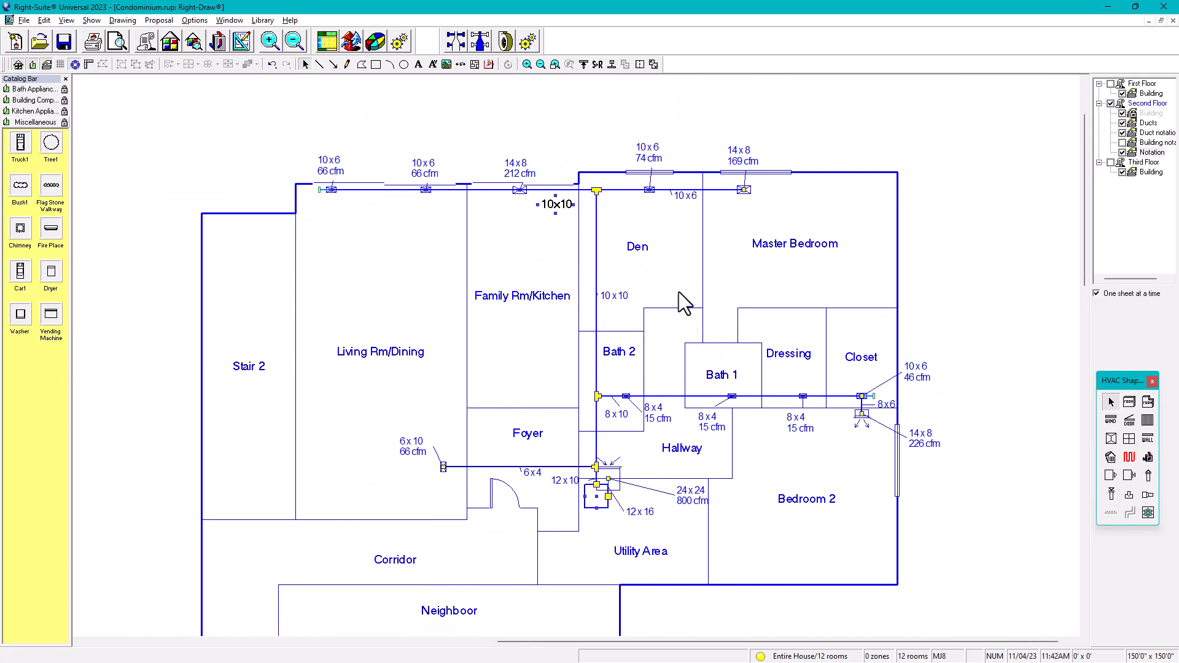
scroll(630, 363, "up", 2)
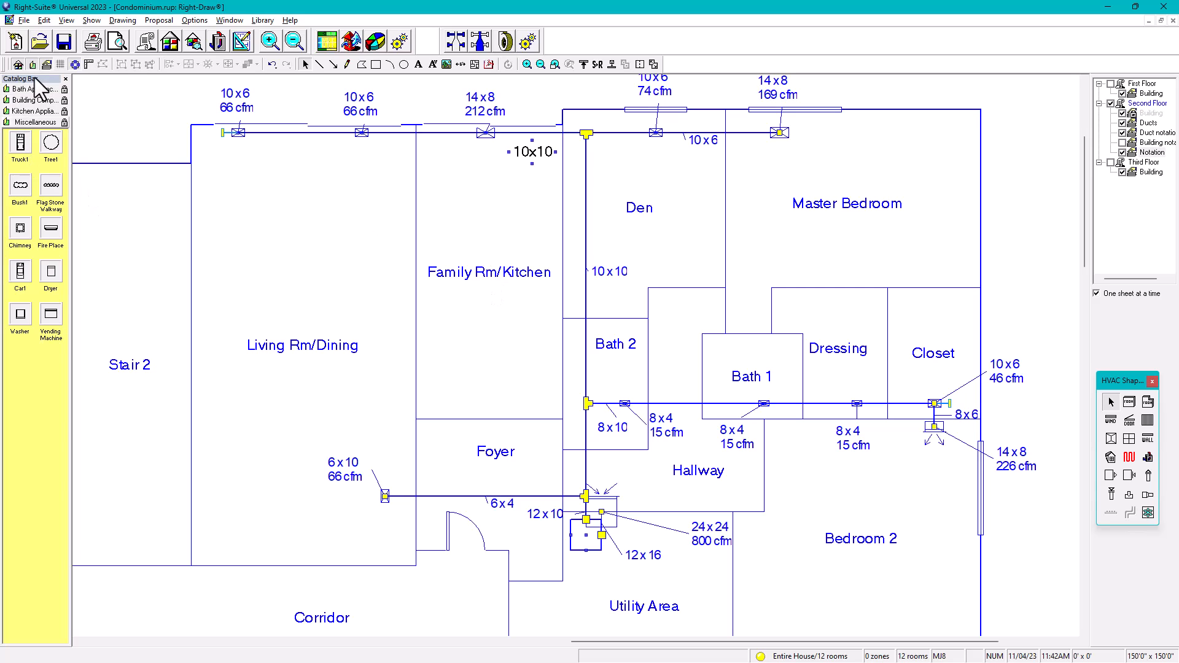
Step: Drag Toilet 3 from the Bath Appliances catalog into Bath 2 and rotate it 90° sideways
left_click(31, 112)
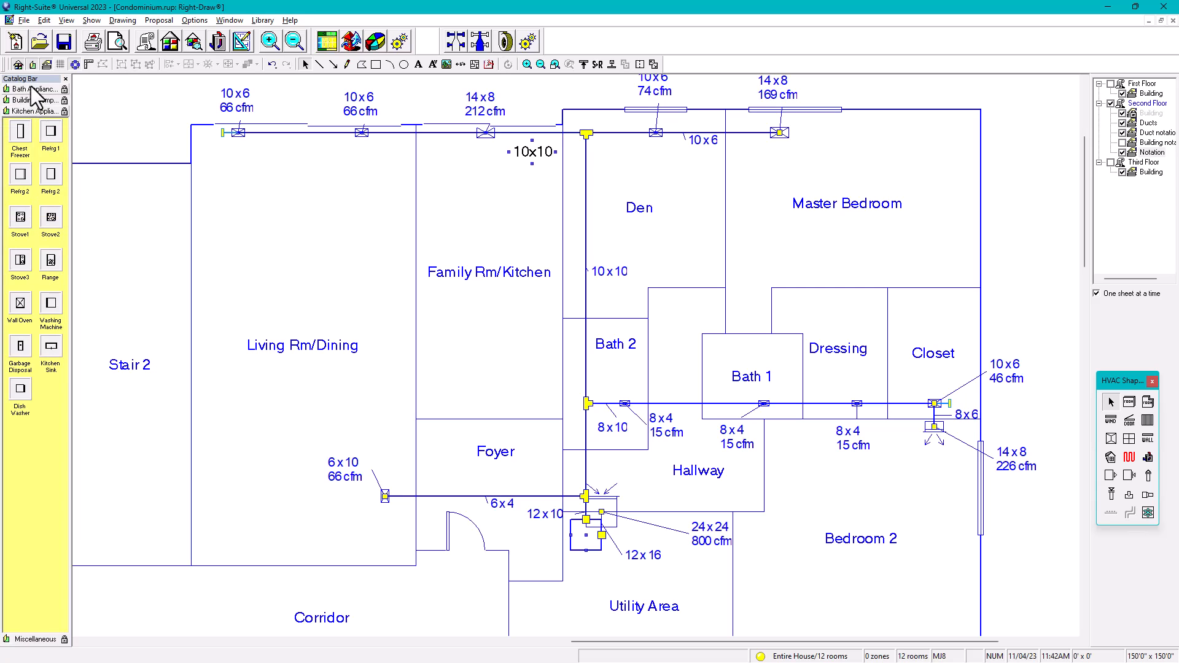
left_click(31, 89)
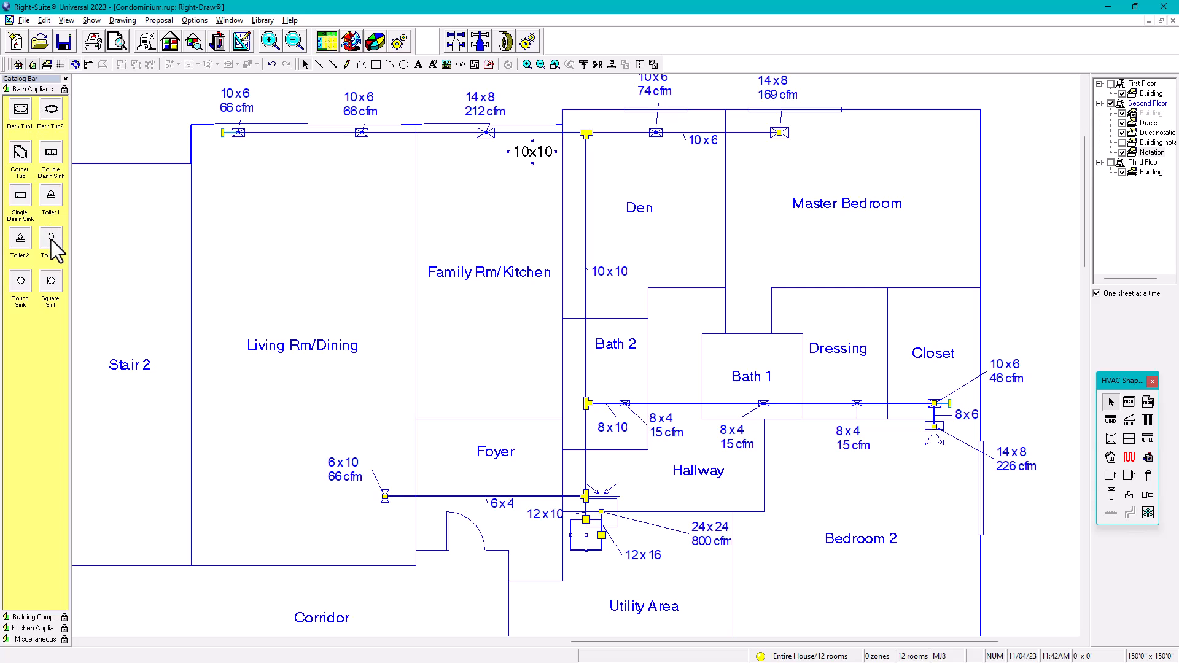
left_click_drag(50, 237, 526, 356)
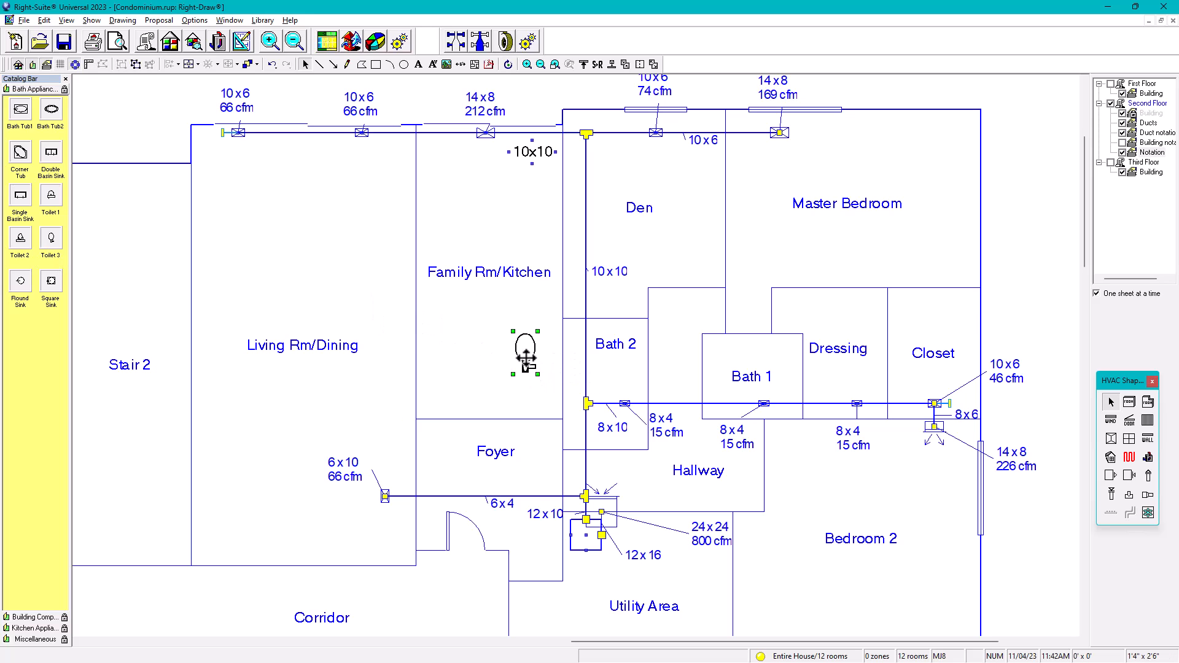
scroll(527, 367, "up", 2)
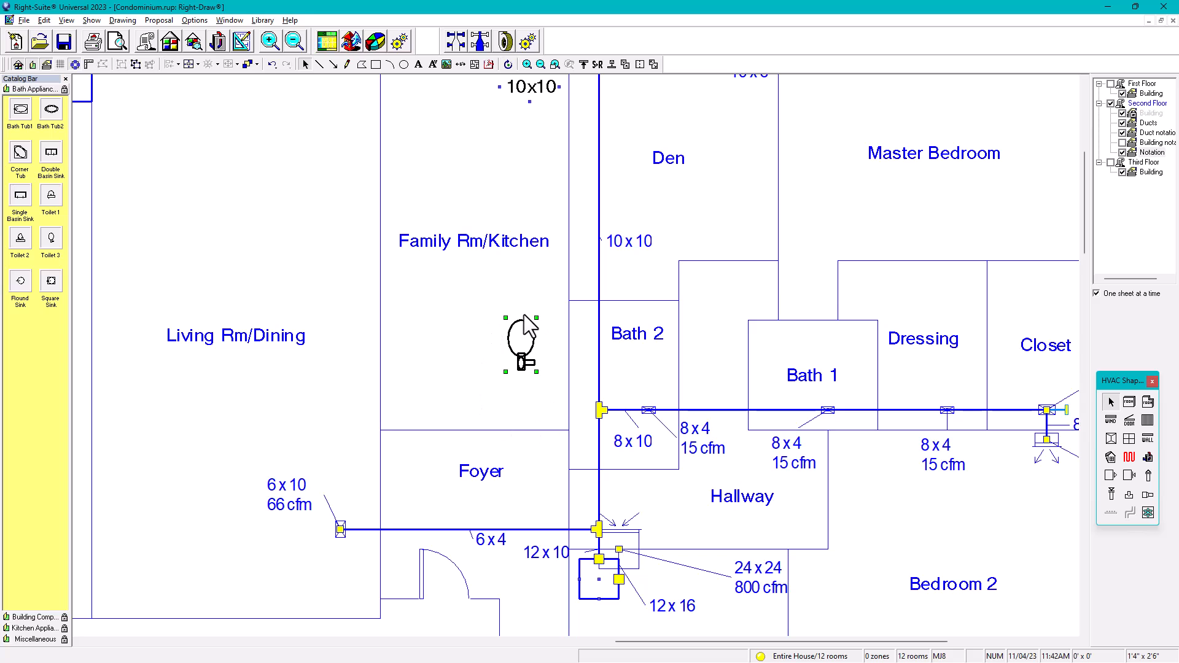
left_click(508, 64)
left_click_drag(506, 318, 625, 388)
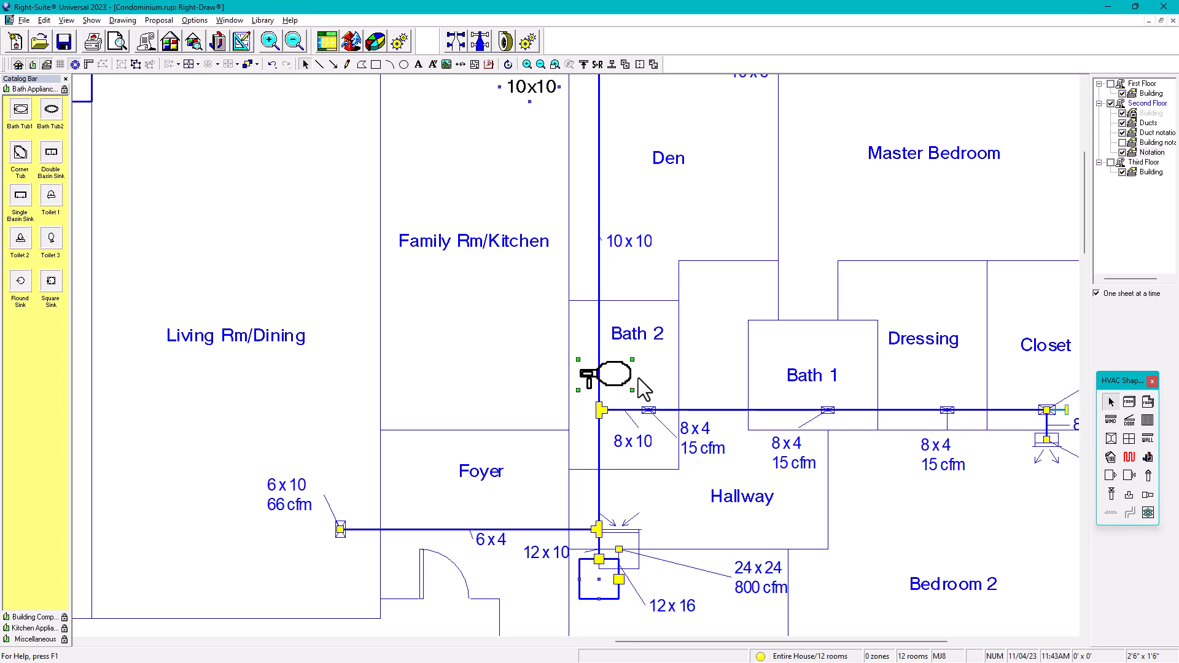
Step: Enlarge the Bath 2 toilet slightly by dragging its corner handle
scroll(631, 378, "down", 1)
scroll(632, 379, "up", 1)
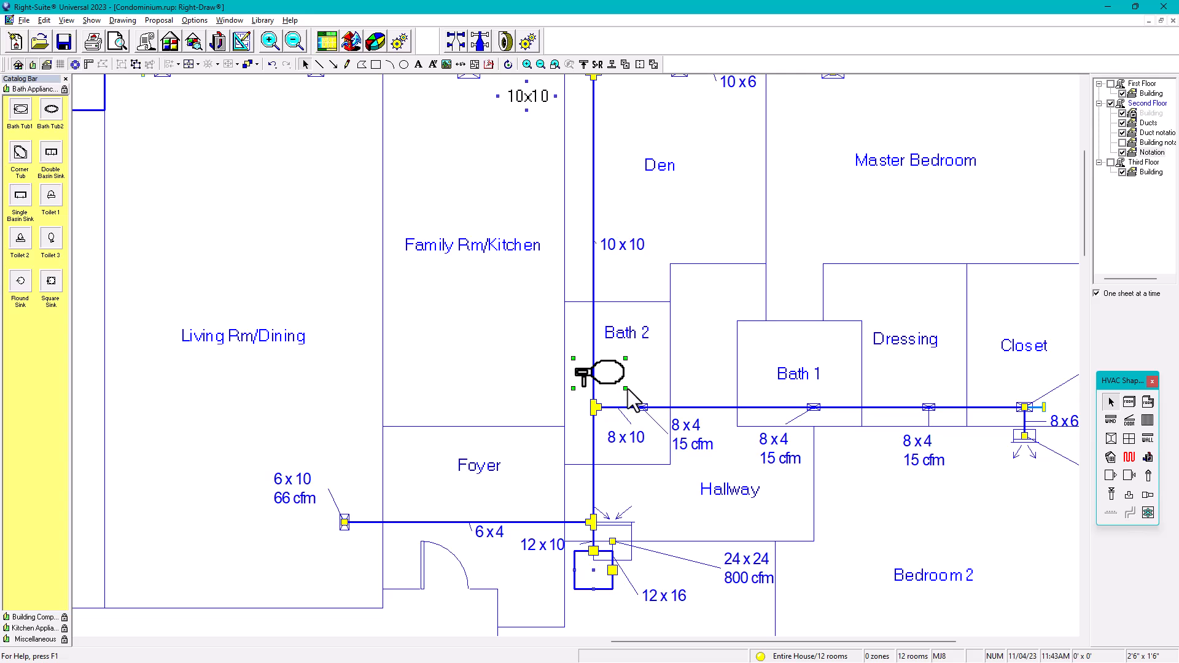
left_click_drag(624, 386, 622, 388)
scroll(622, 387, "down", 1)
left_click(560, 372)
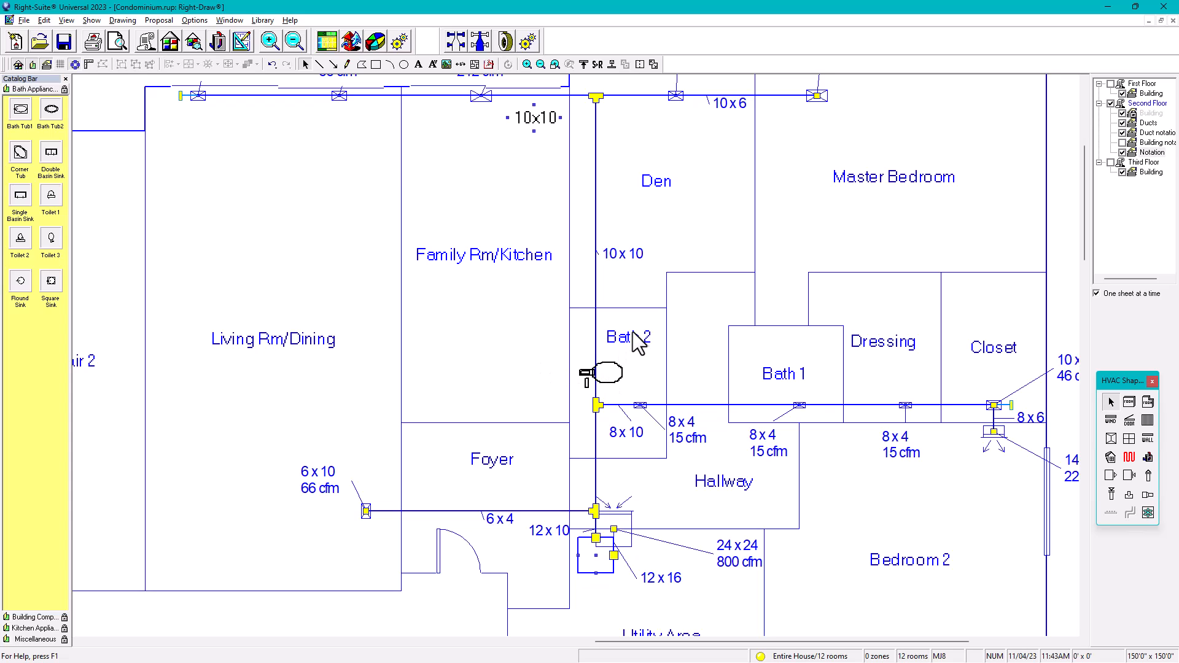
left_click(602, 380)
left_click(640, 337)
left_click(617, 375)
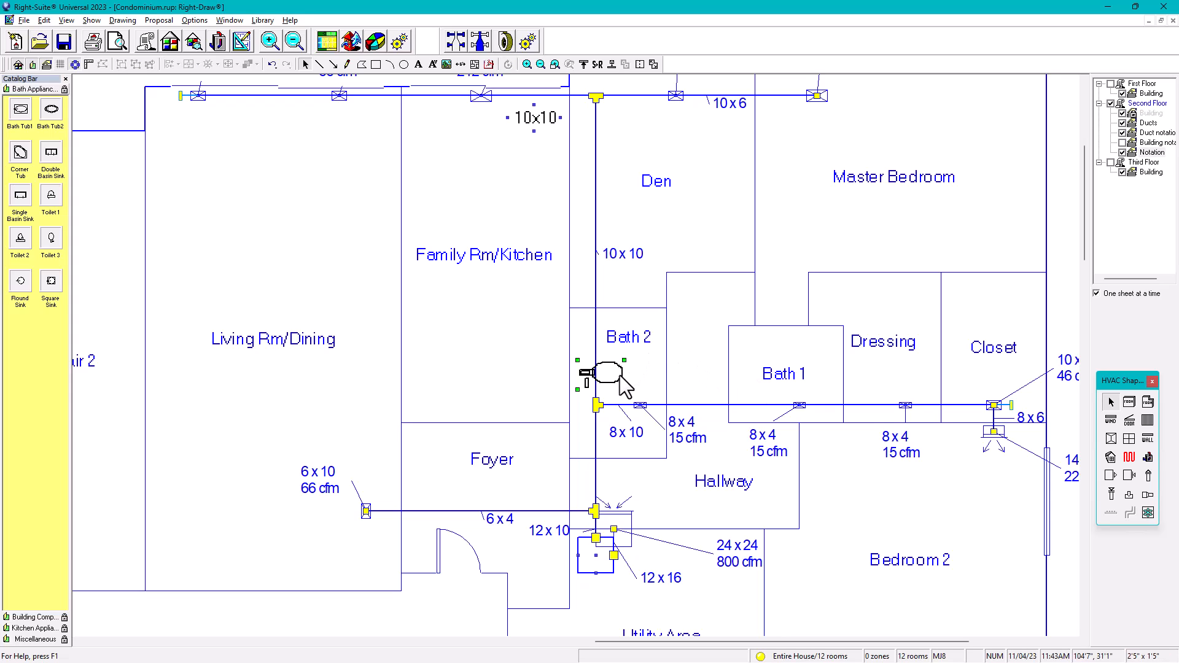
left_click(784, 377)
Step: On the second-floor Building layer, move the Bath 2 room label higher
left_click(1134, 114)
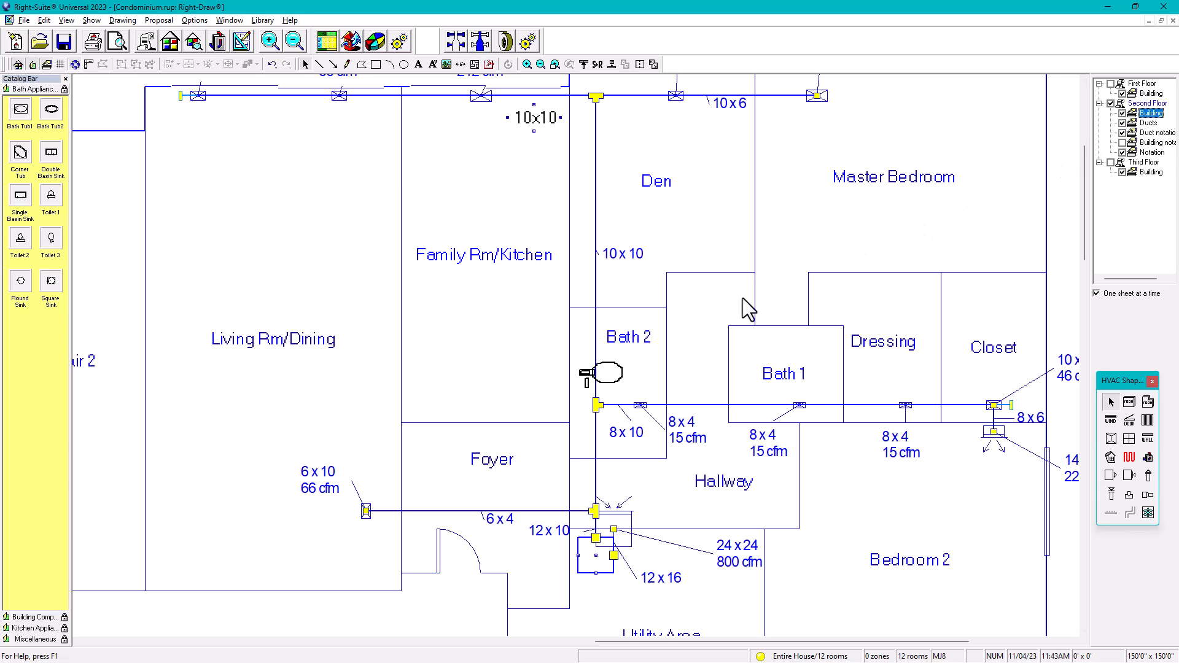
left_click(633, 344)
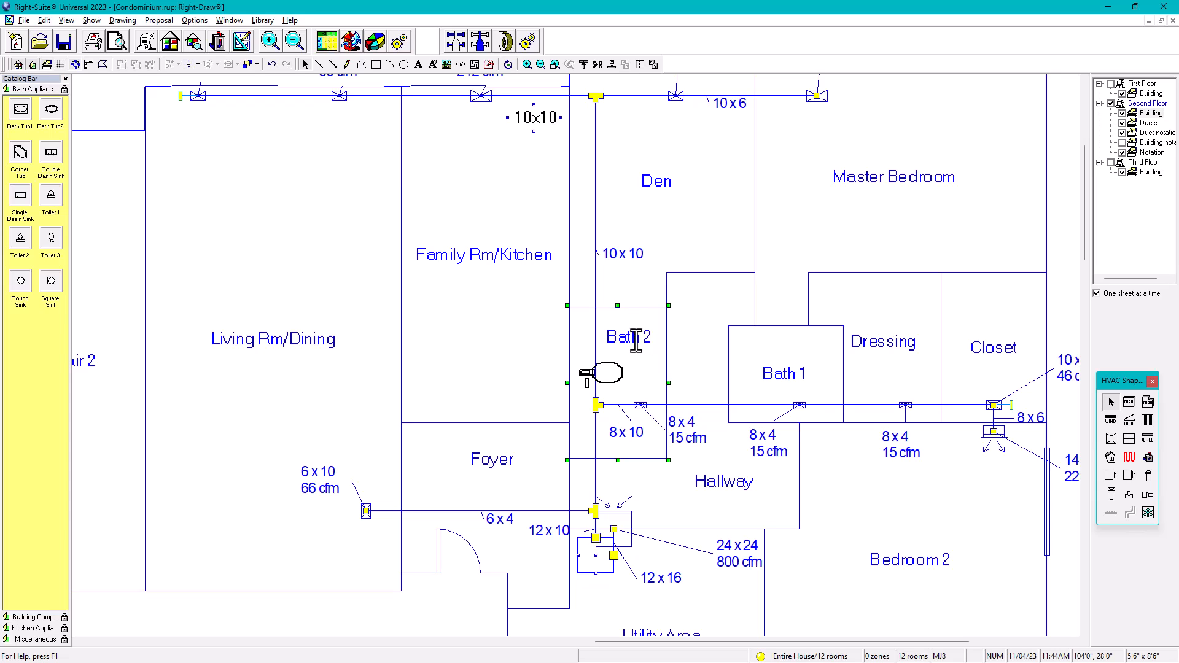
left_click_drag(636, 339, 637, 330)
Step: Move the Bath 1 room label upward in the room
left_click(788, 368)
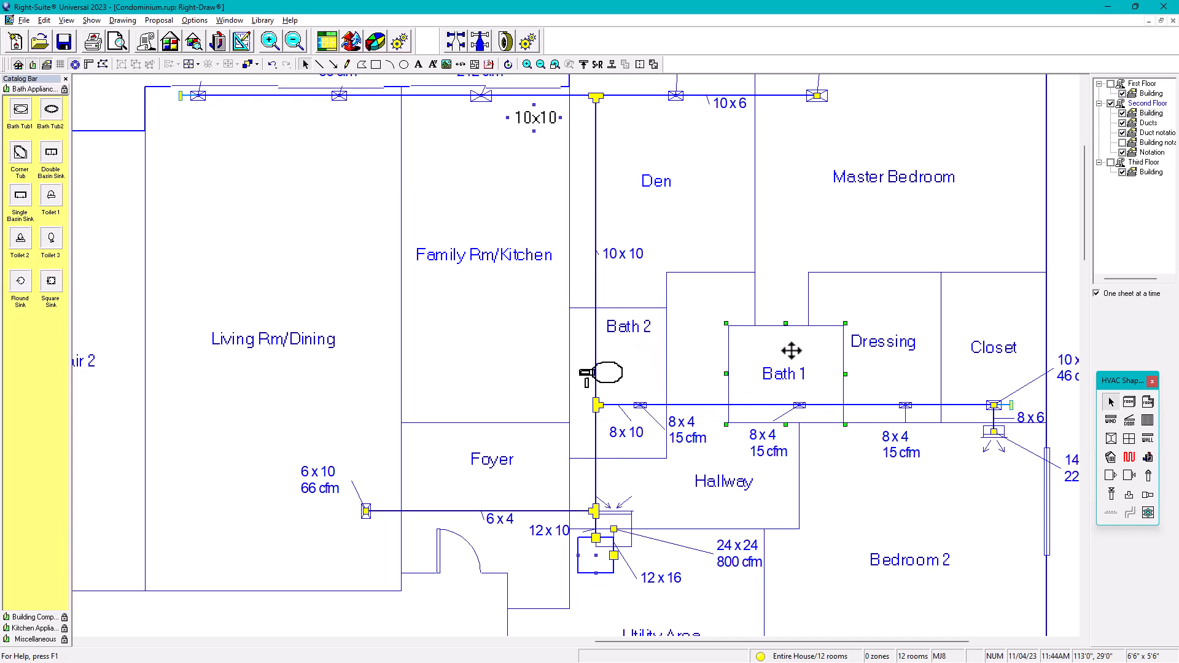
left_click_drag(786, 374, 789, 344)
left_click(795, 231)
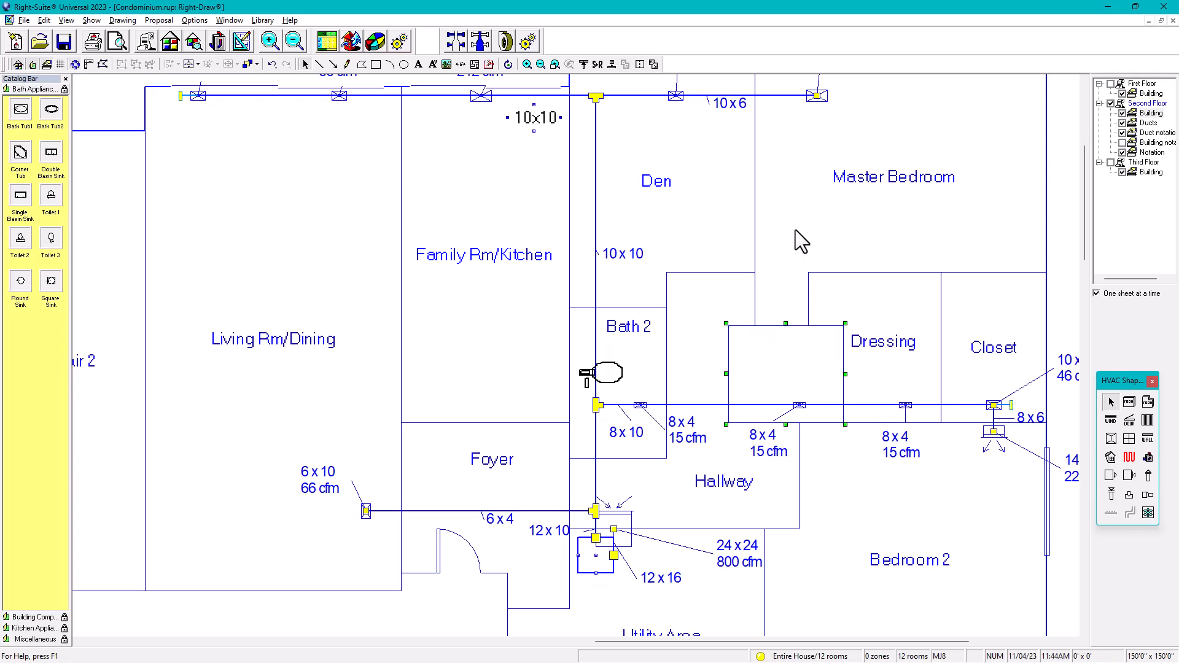
Step: Reactivate the Ducts layer and place a slightly shortened Toilet 3 against Bath 1's lower wall
left_click(1135, 113)
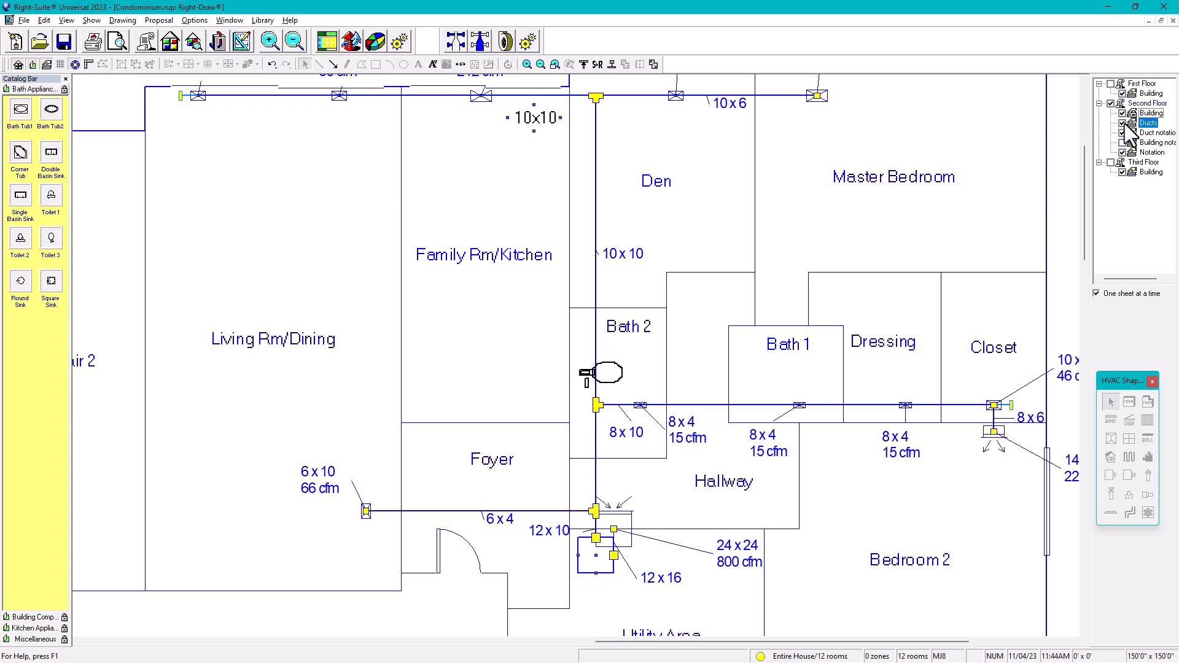
left_click(1122, 123)
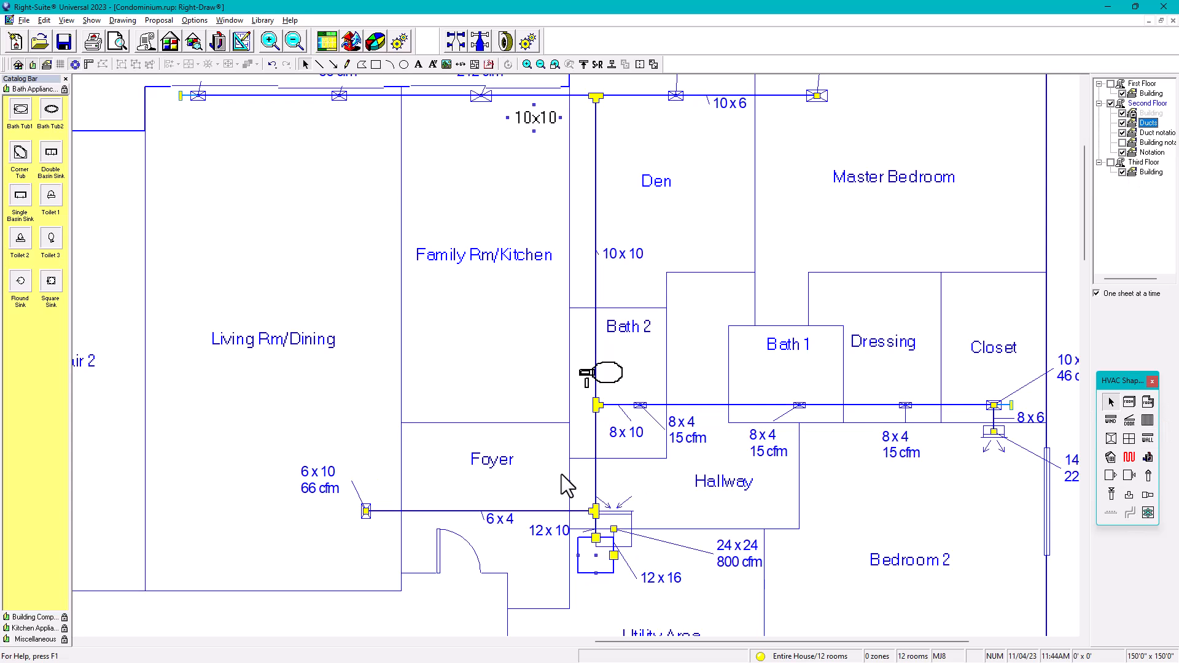
left_click(611, 383)
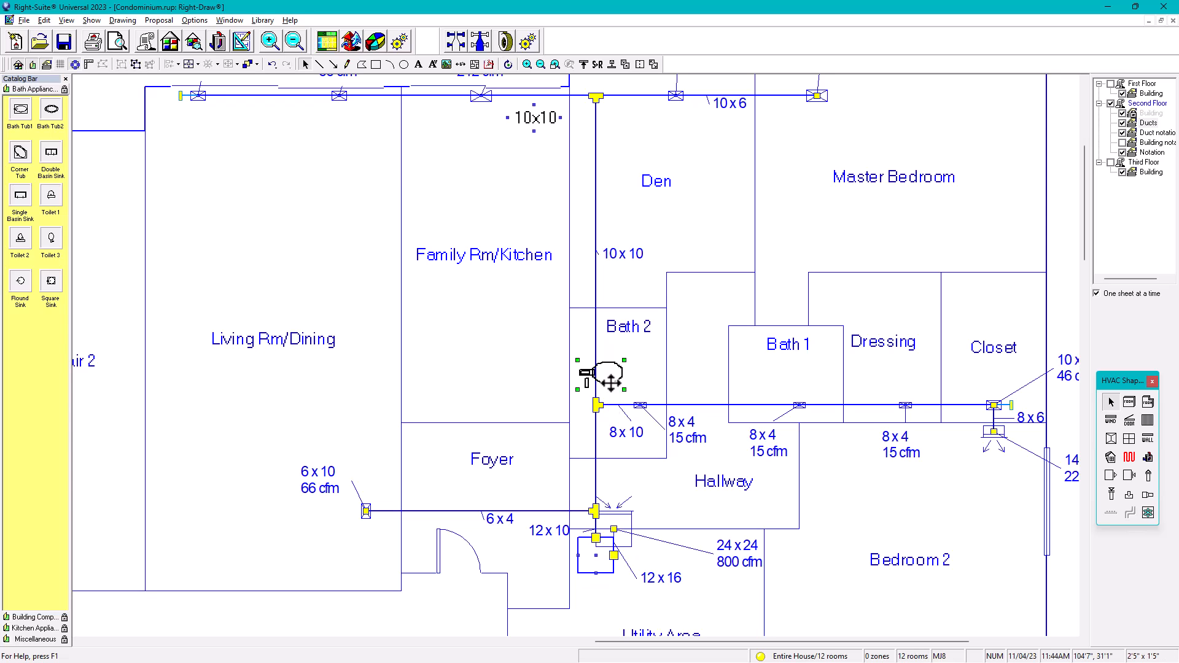
left_click(48, 240)
left_click_drag(46, 238, 775, 403)
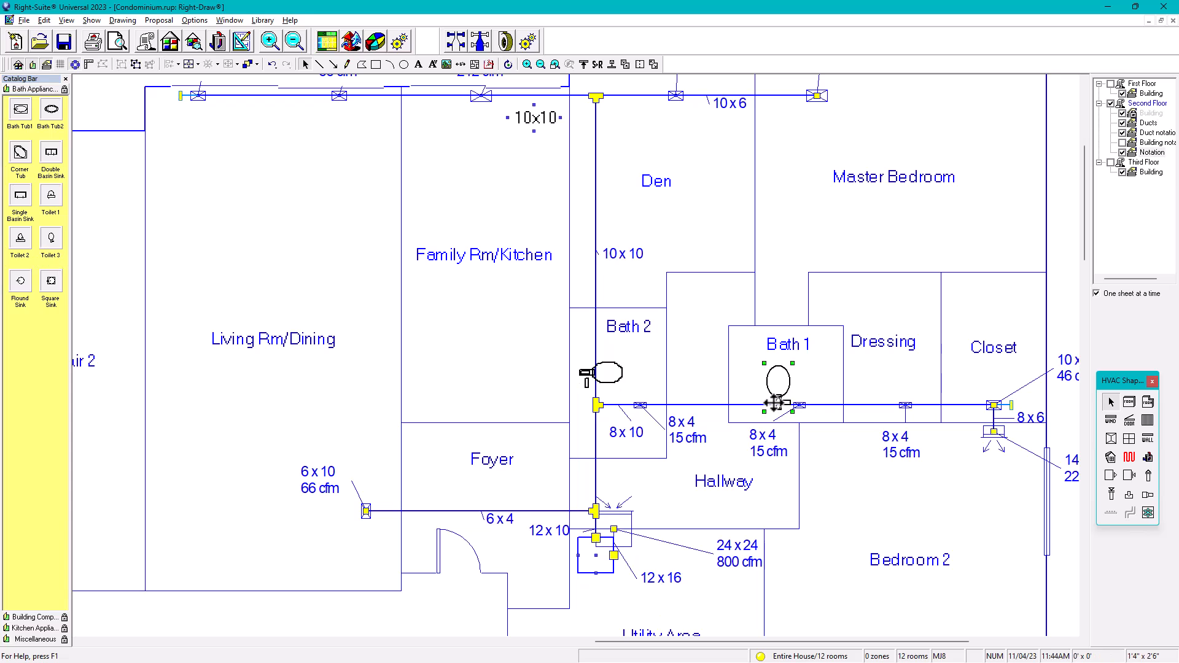
left_click_drag(792, 364, 778, 407)
left_click(796, 239)
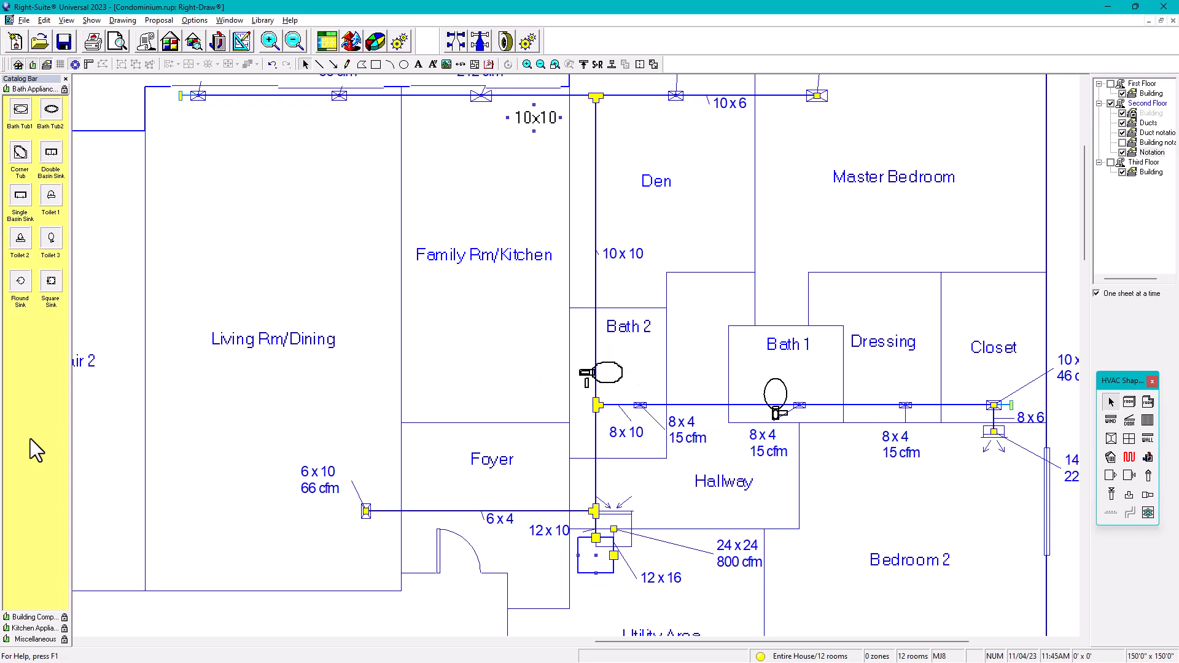
Step: Open Ventilation.cat from the Data folder through the Catalog Bar's Catalog > Open
right_click(31, 379)
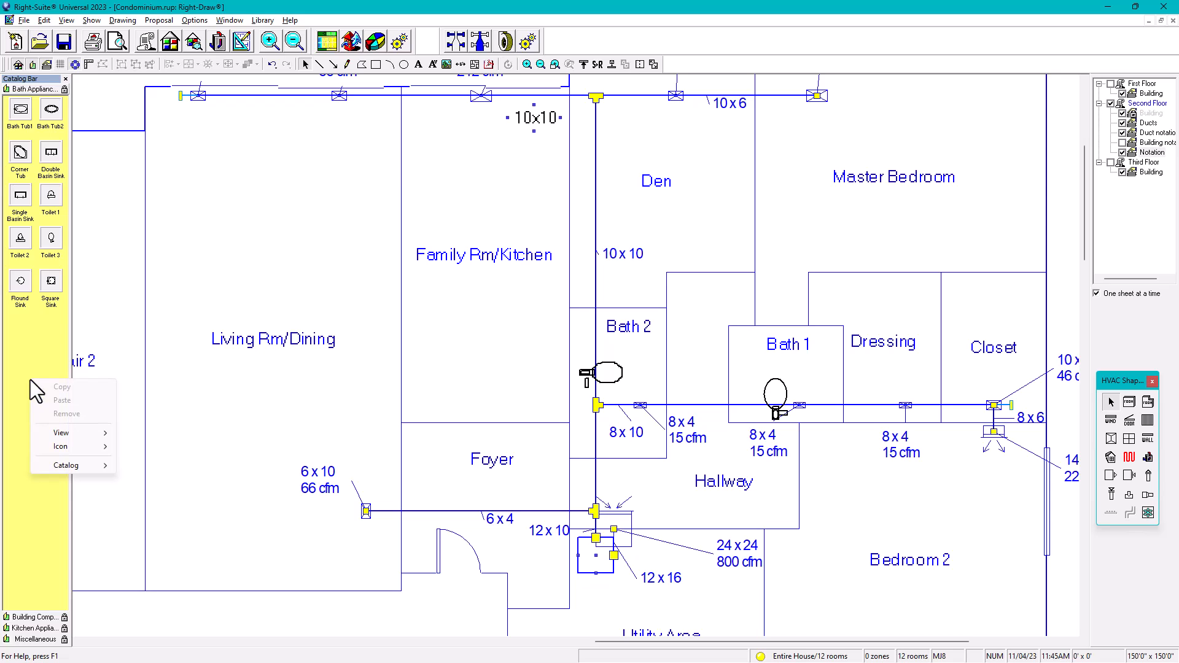
mouse_move(54, 468)
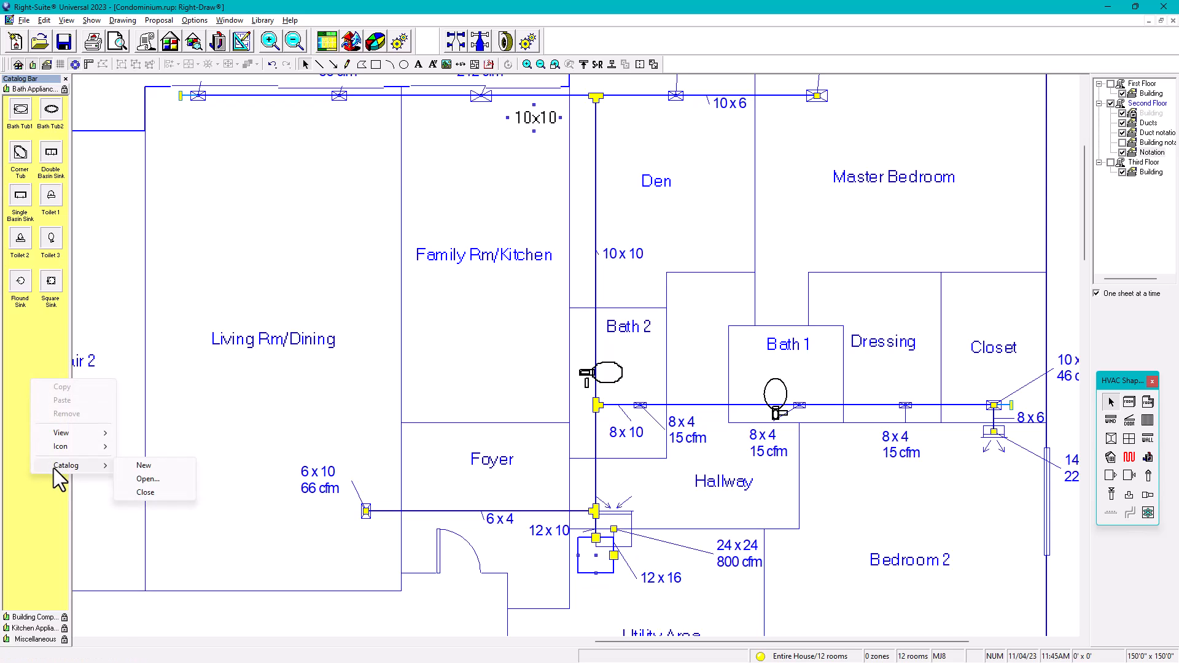
left_click(143, 480)
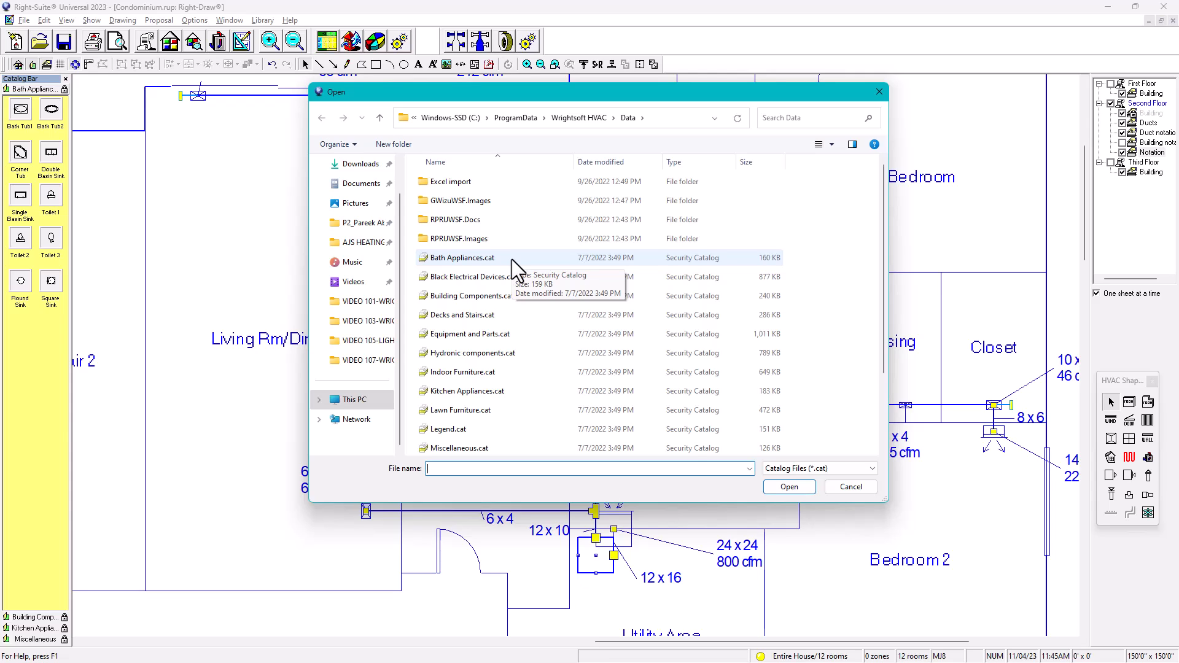
scroll(602, 273, "down", 2)
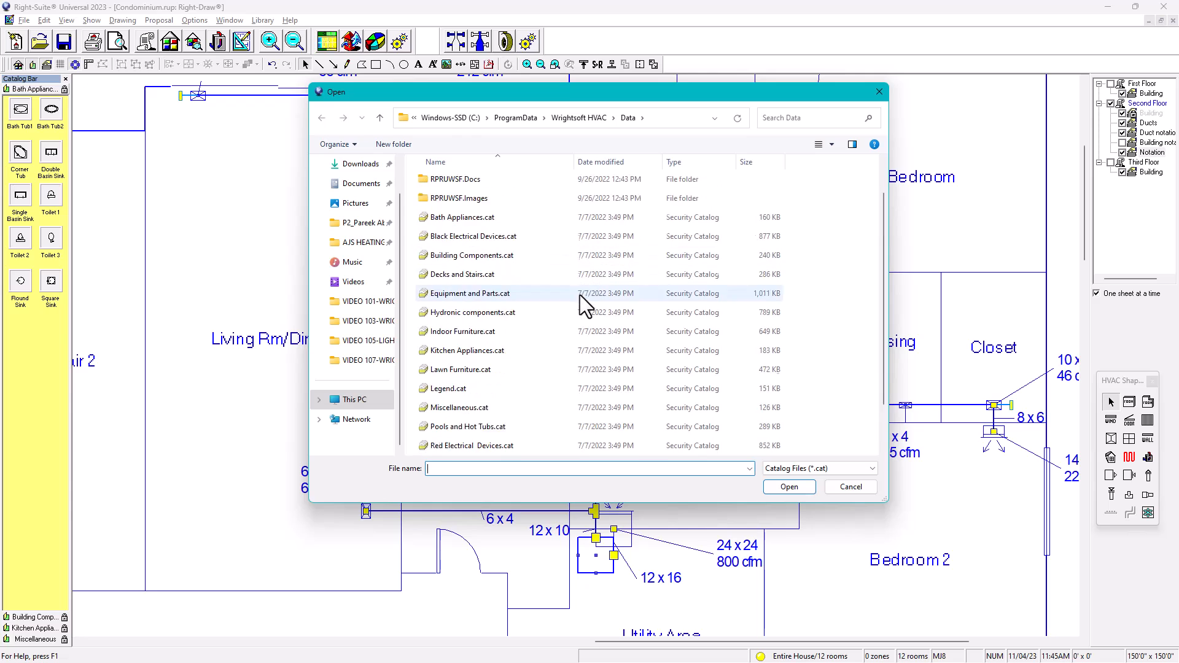
scroll(559, 378, "up", 2)
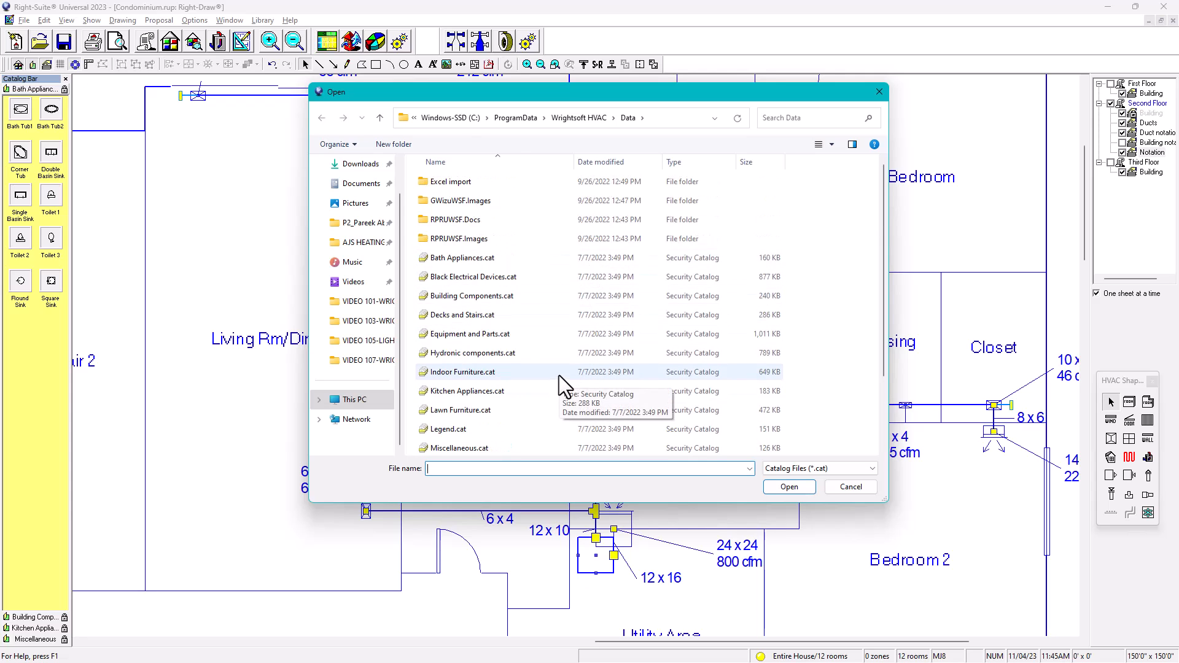
scroll(561, 363, "down", 2)
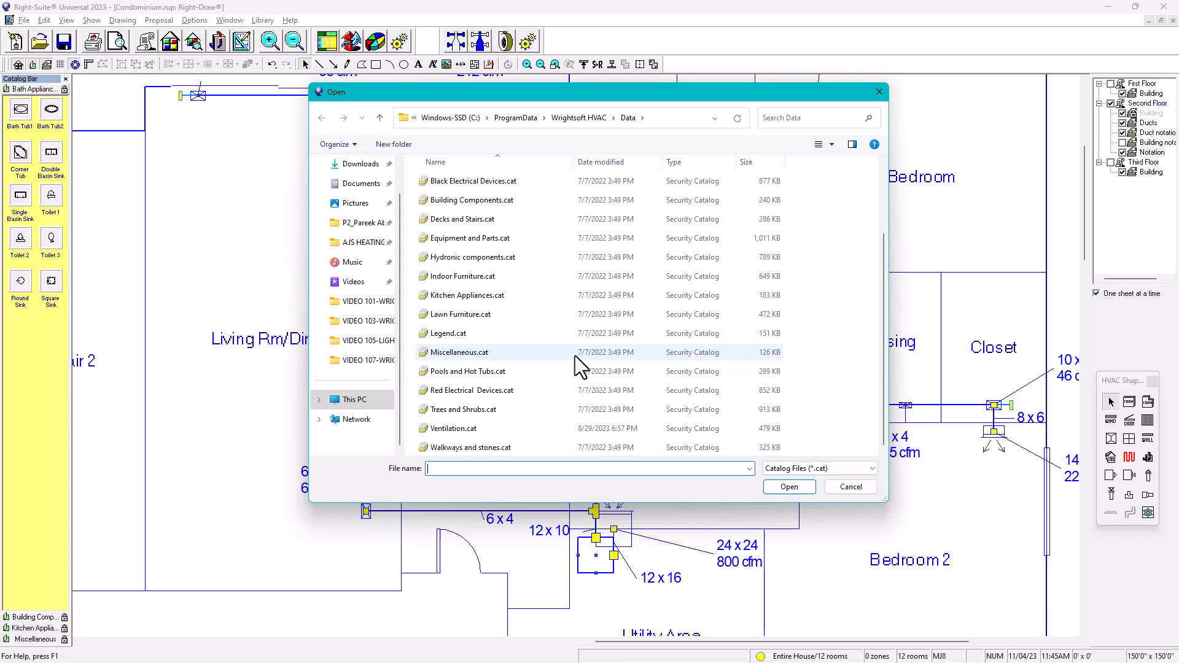
left_click(444, 430)
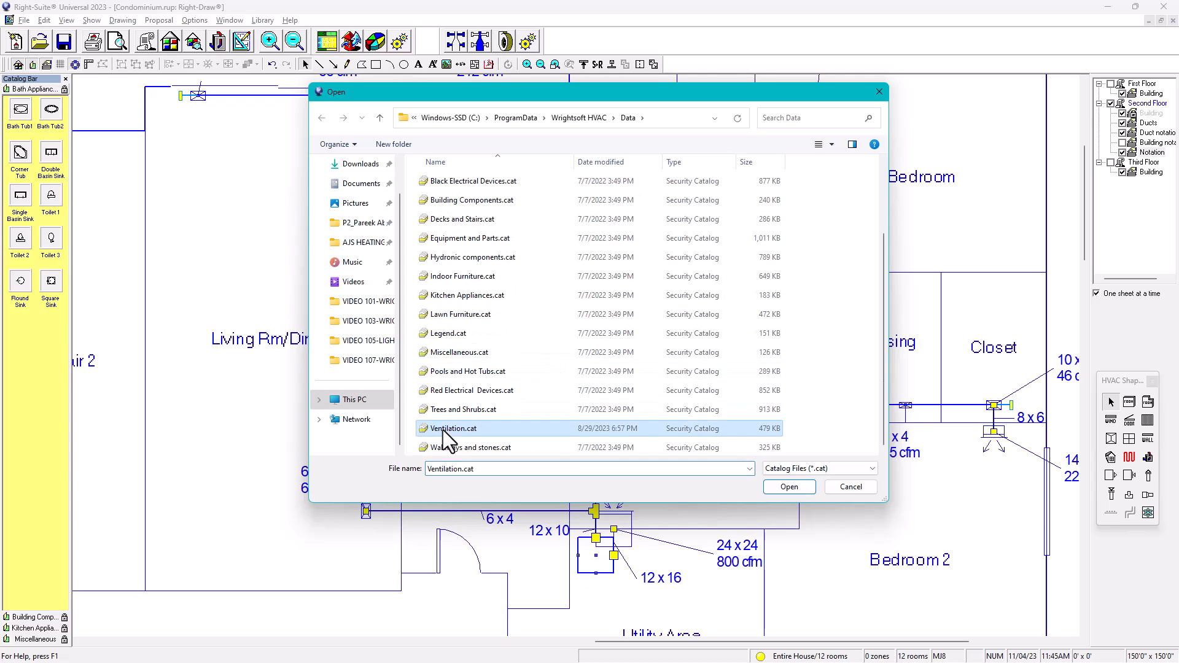
left_click(793, 487)
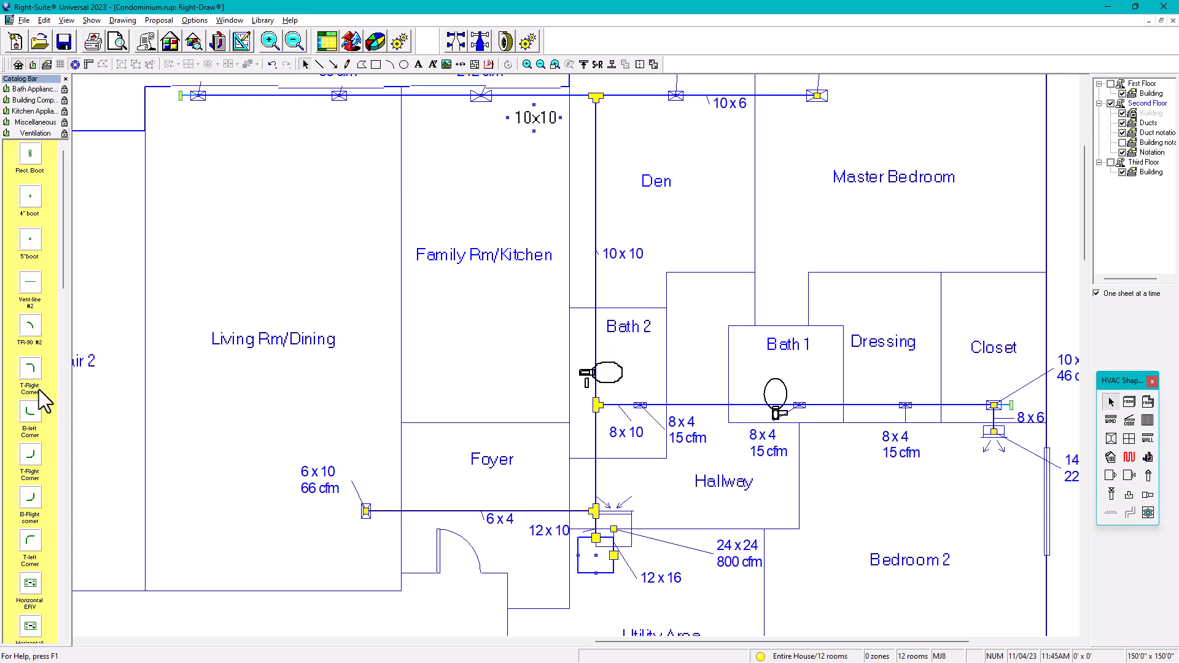
Step: Place a Bath Fan from the Ventilation catalog in Bath 2 next to the toilet
left_click_drag(57, 283, 48, 537)
left_click(63, 639)
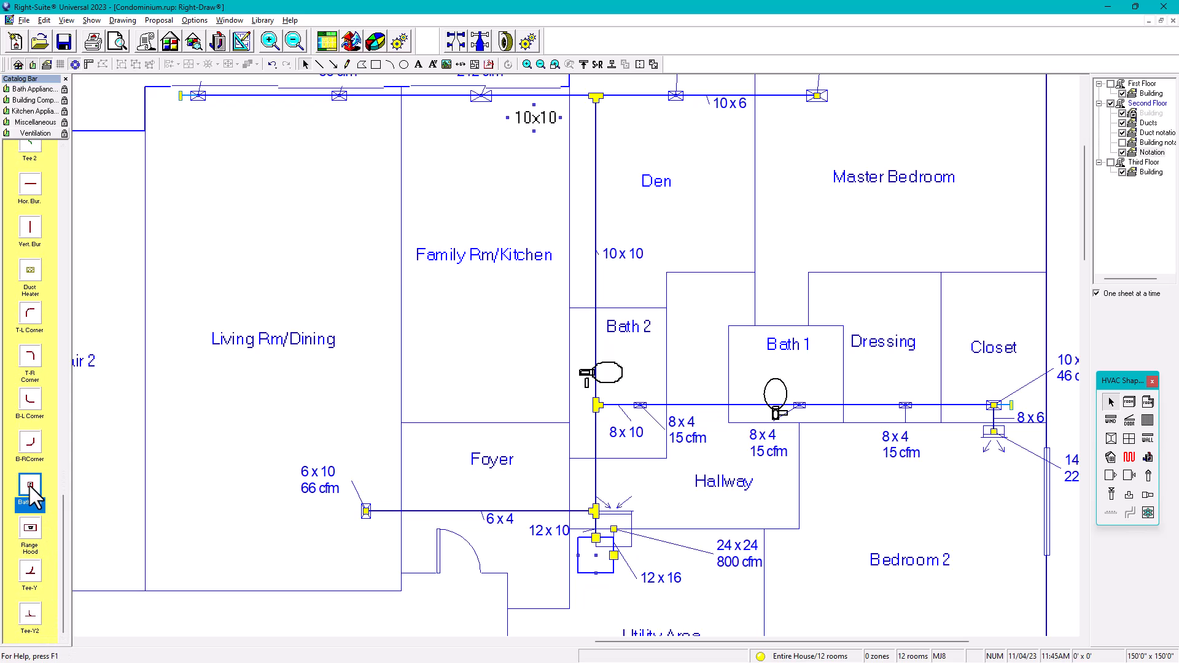
left_click(639, 368)
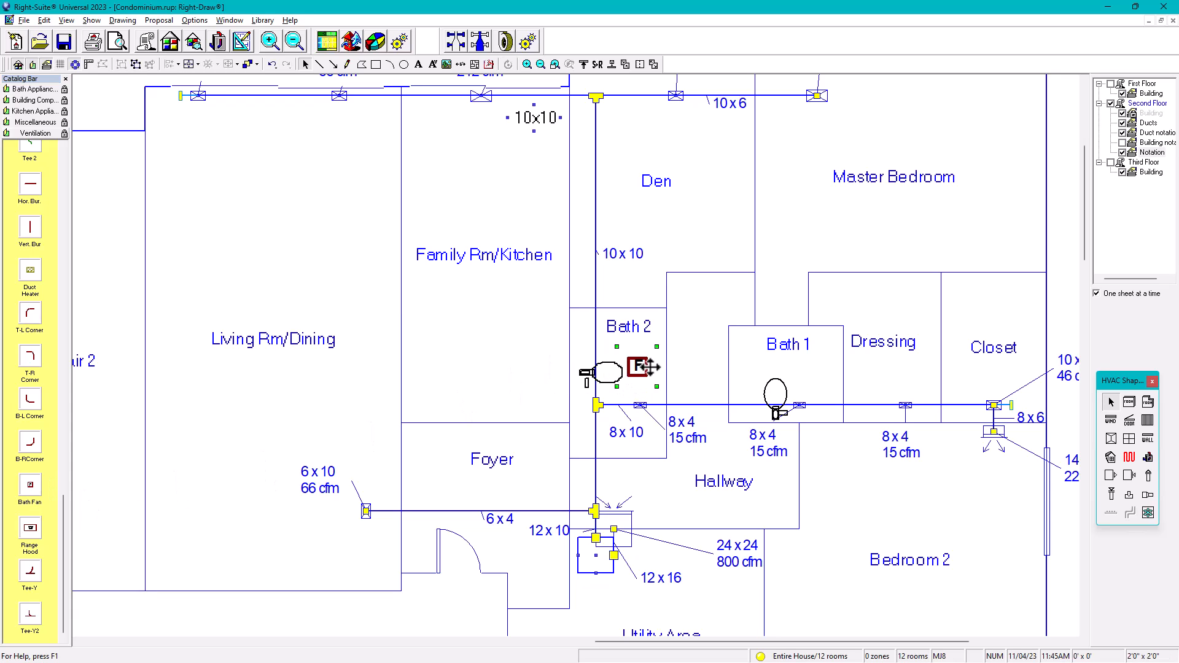
left_click(518, 342)
left_click(638, 366)
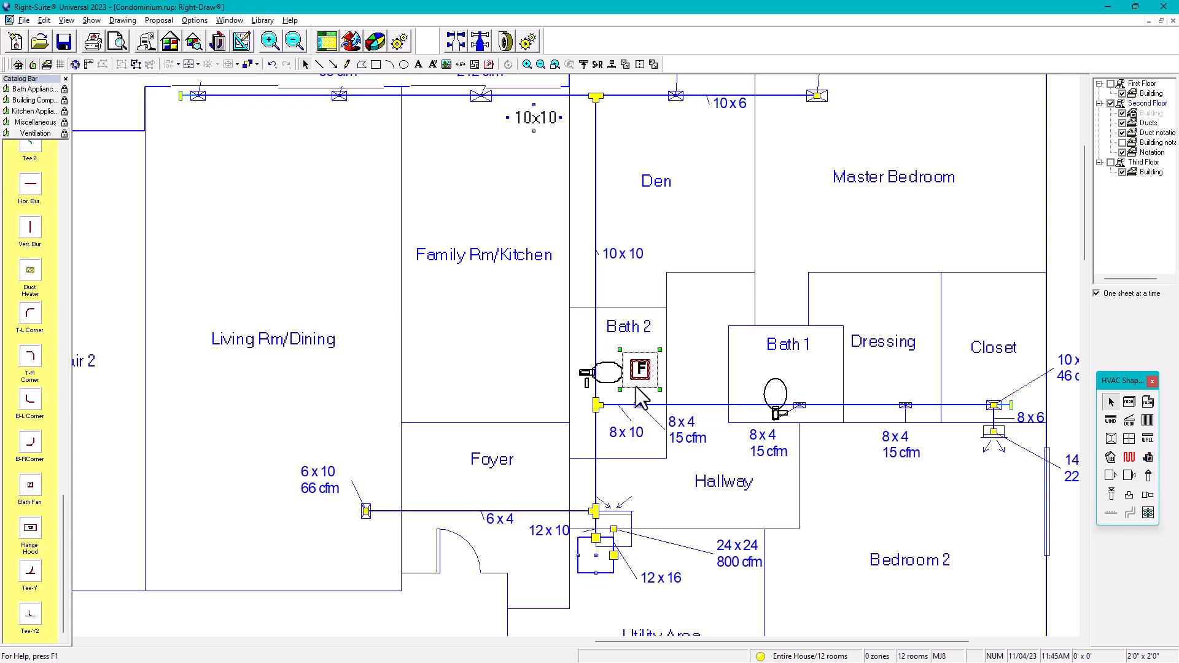
left_click_drag(633, 388, 630, 387)
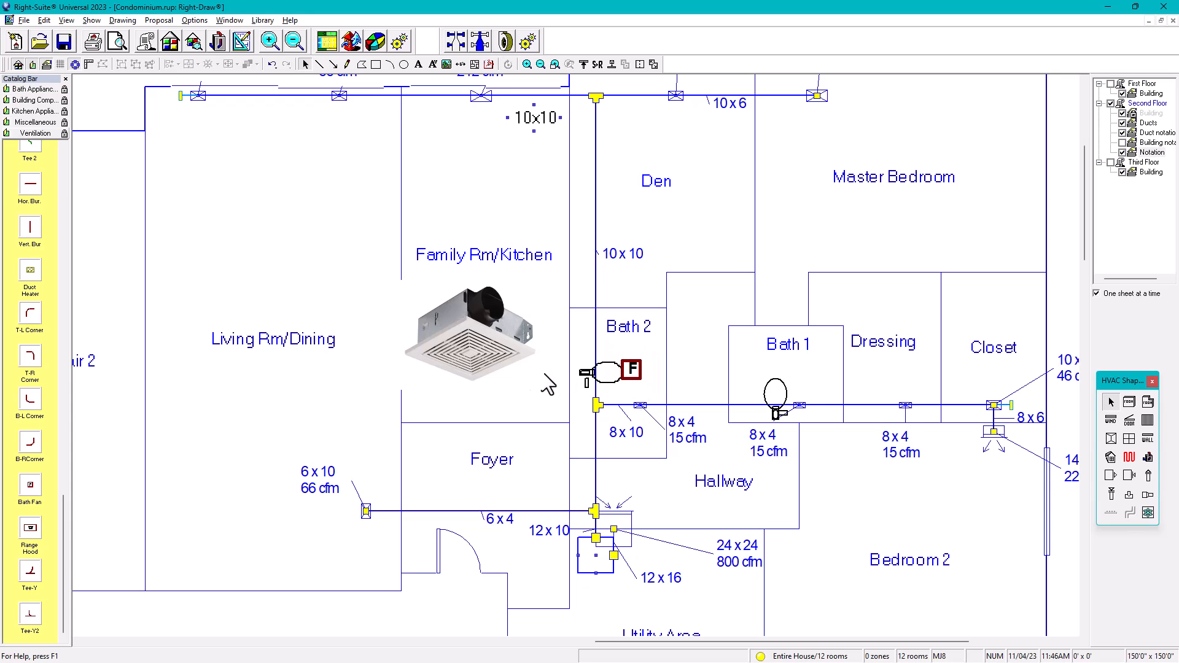
scroll(635, 368, "up", 1)
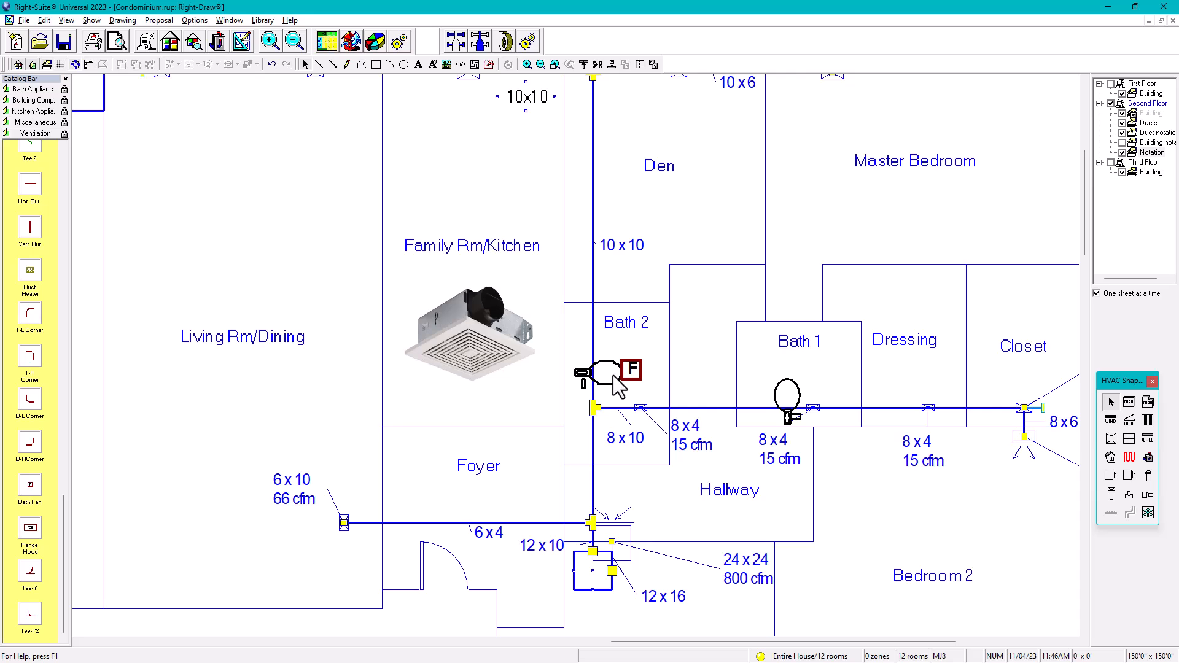
left_click(628, 378)
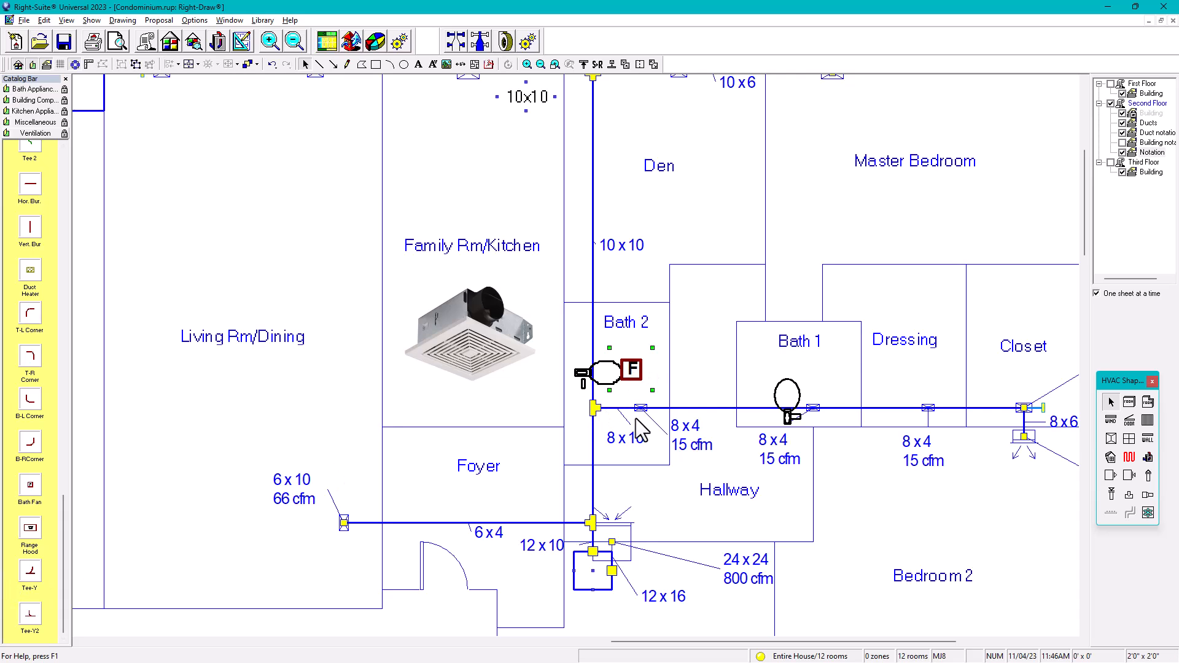
Step: Drag a second Bath Fan into Bath 1
left_click_drag(30, 485, 789, 369)
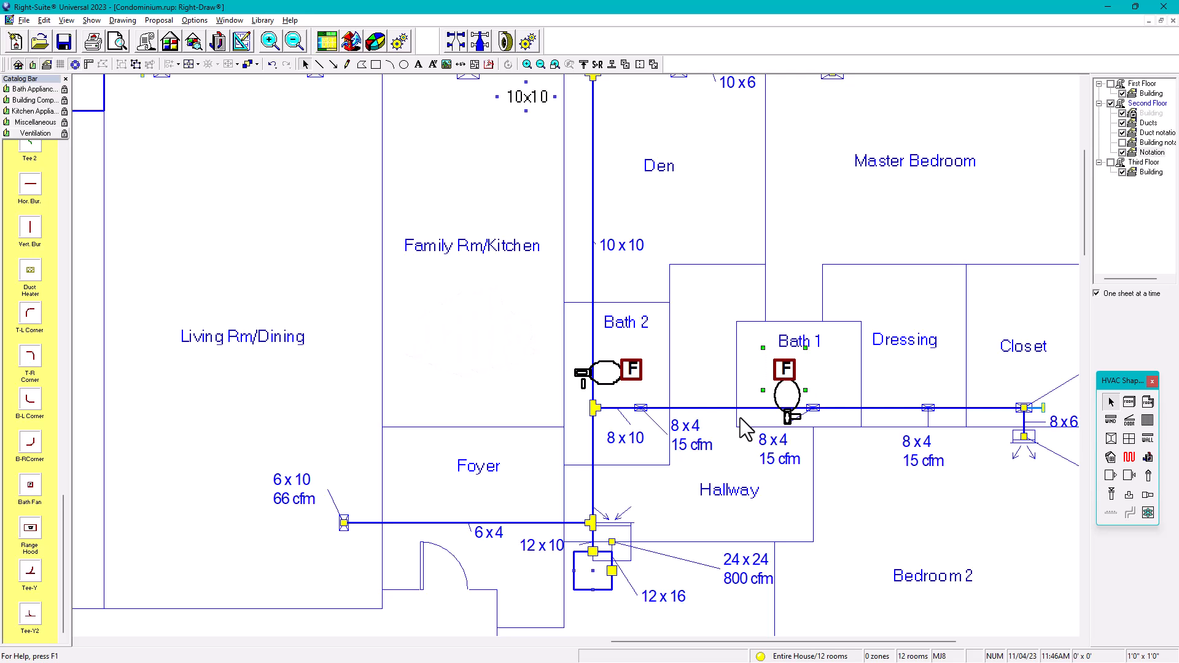
scroll(737, 403, "down", 1)
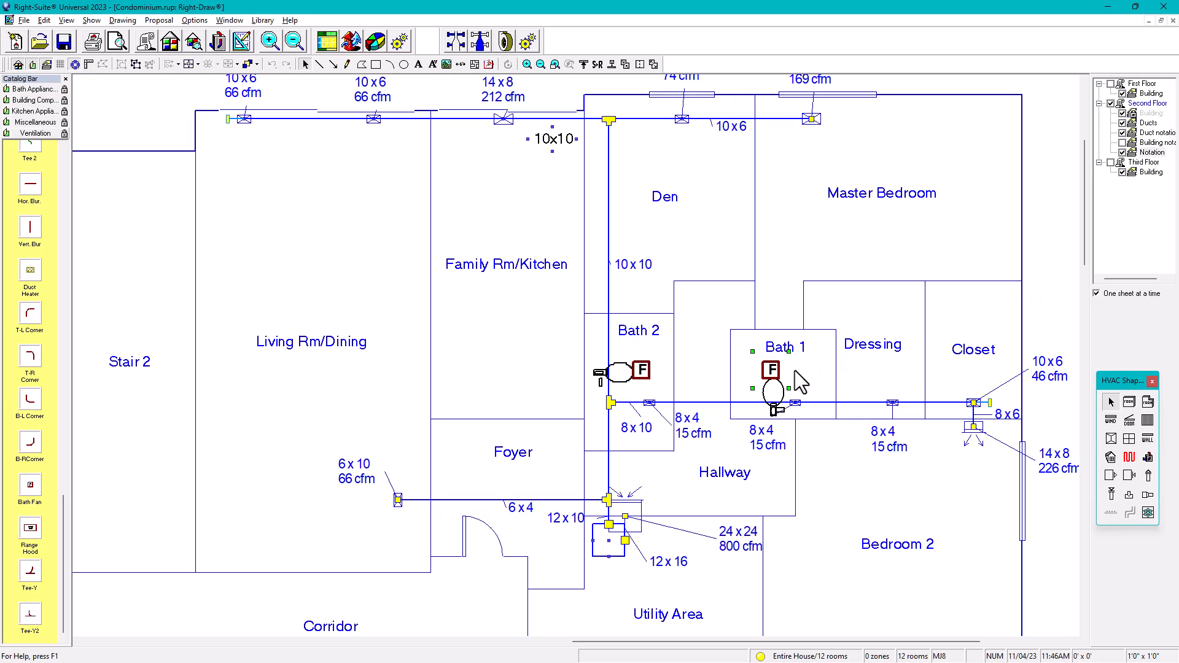
left_click(1063, 256)
left_click(763, 376)
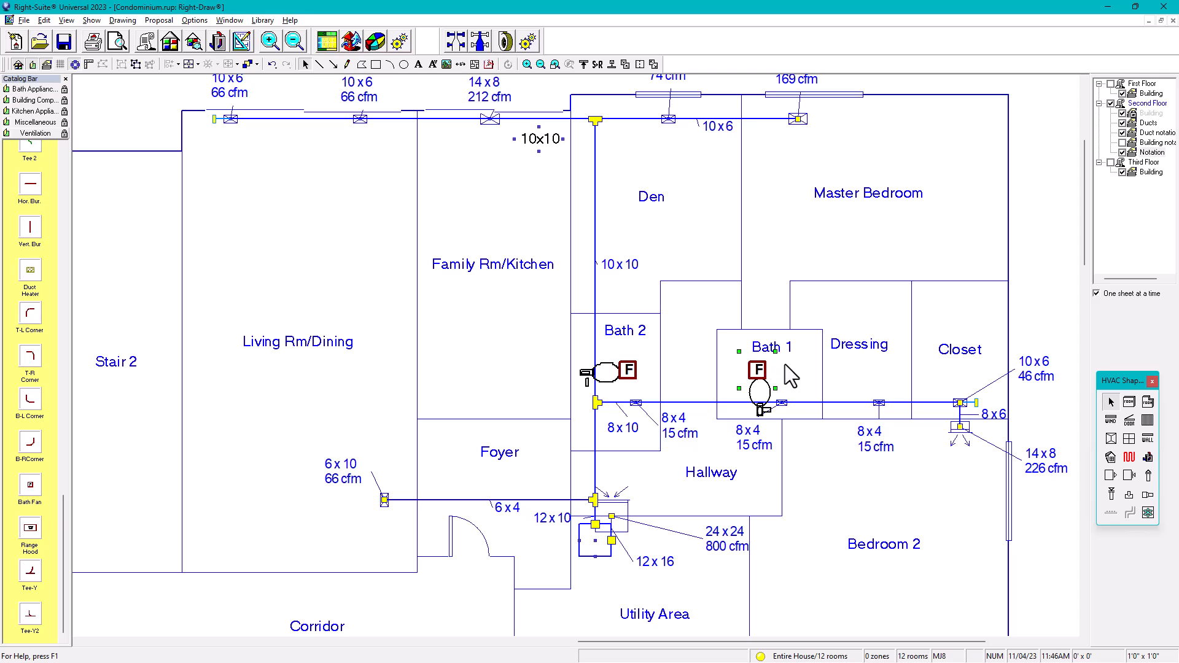
left_click(1053, 280)
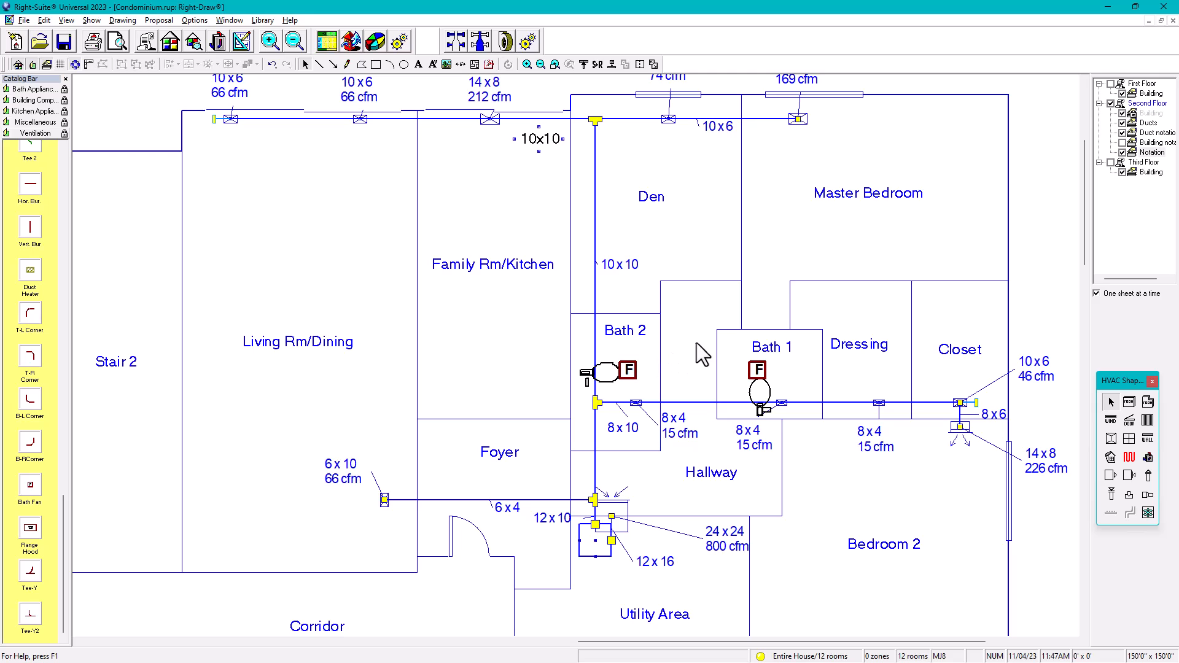
Step: Add a text box above Bath 1 reading 4"Ø UP TO ROOF
left_click(418, 64)
left_click_drag(668, 288, 775, 322)
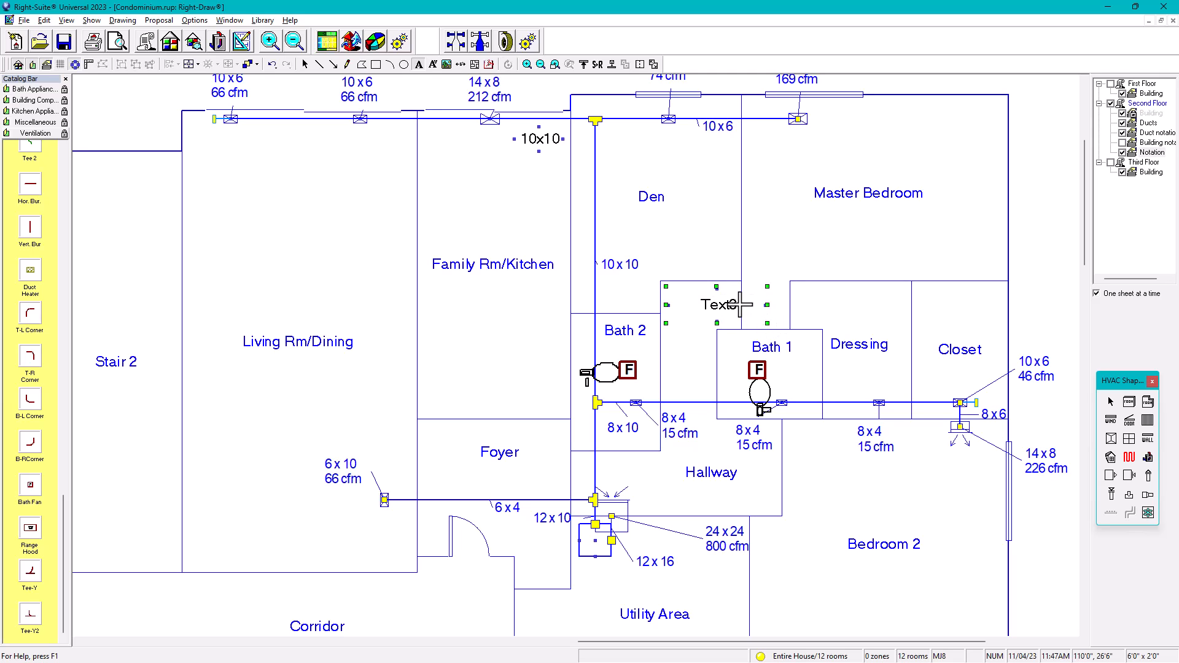
left_click(1110, 402)
double_click(722, 310)
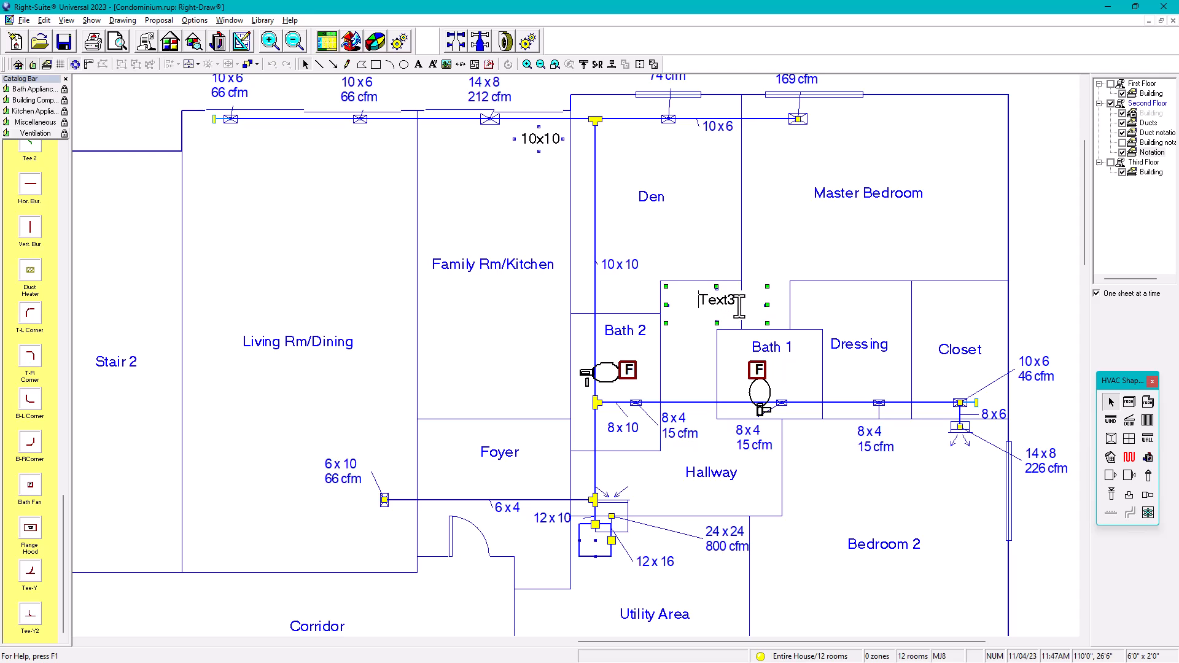
type("4")
type("up")
key("BackSpace")
key("BackSpace")
key("Caps_Lock")
type("UP TO ROOFD")
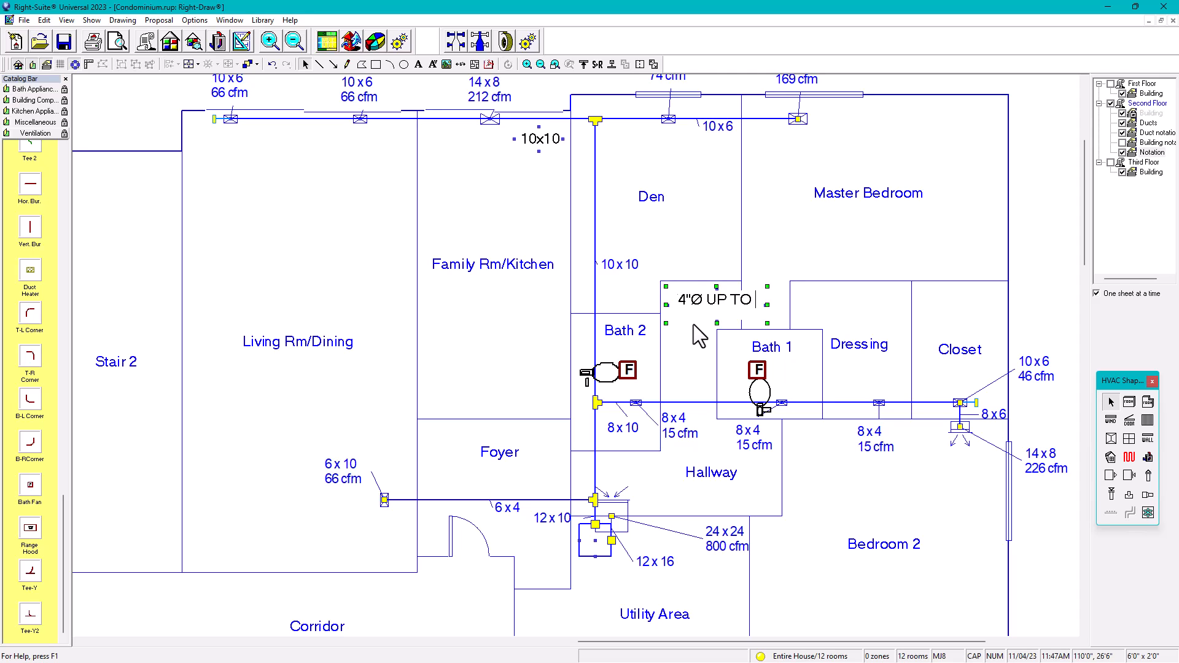
key("BackSpace")
left_click(1051, 238)
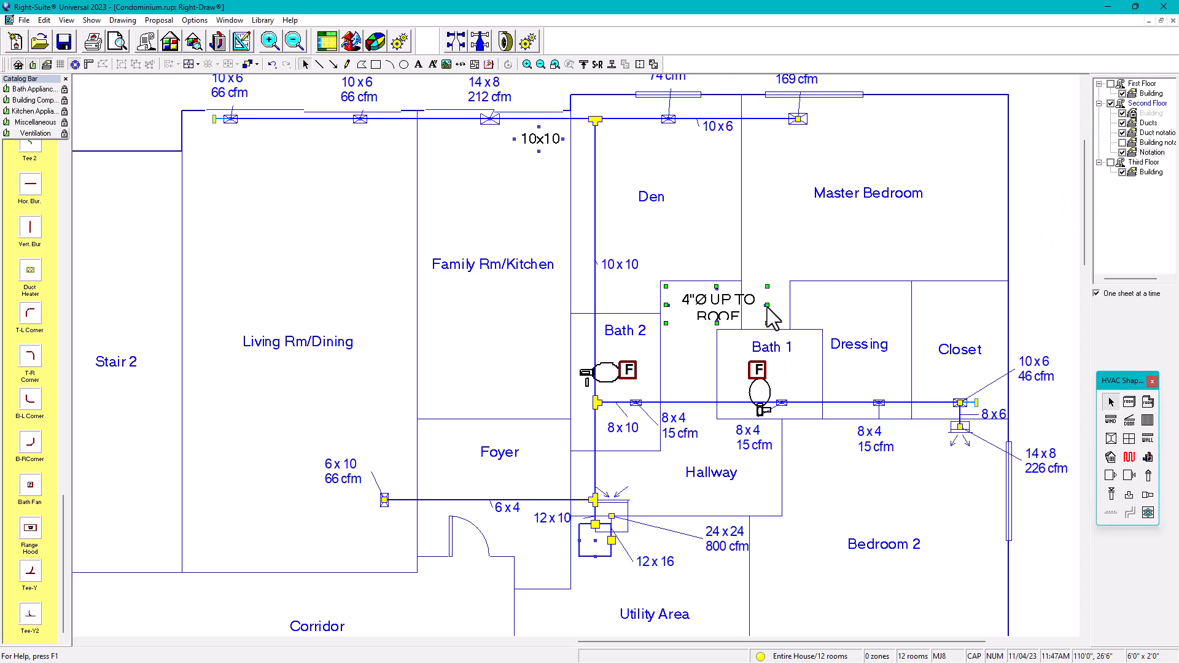
Step: Widen the 4"Ø UP TO ROOF note to fit on one line and nudge it up
scroll(769, 306, "up", 1)
middle_click_drag(768, 307, 630, 271)
left_click(629, 272)
left_click(624, 267)
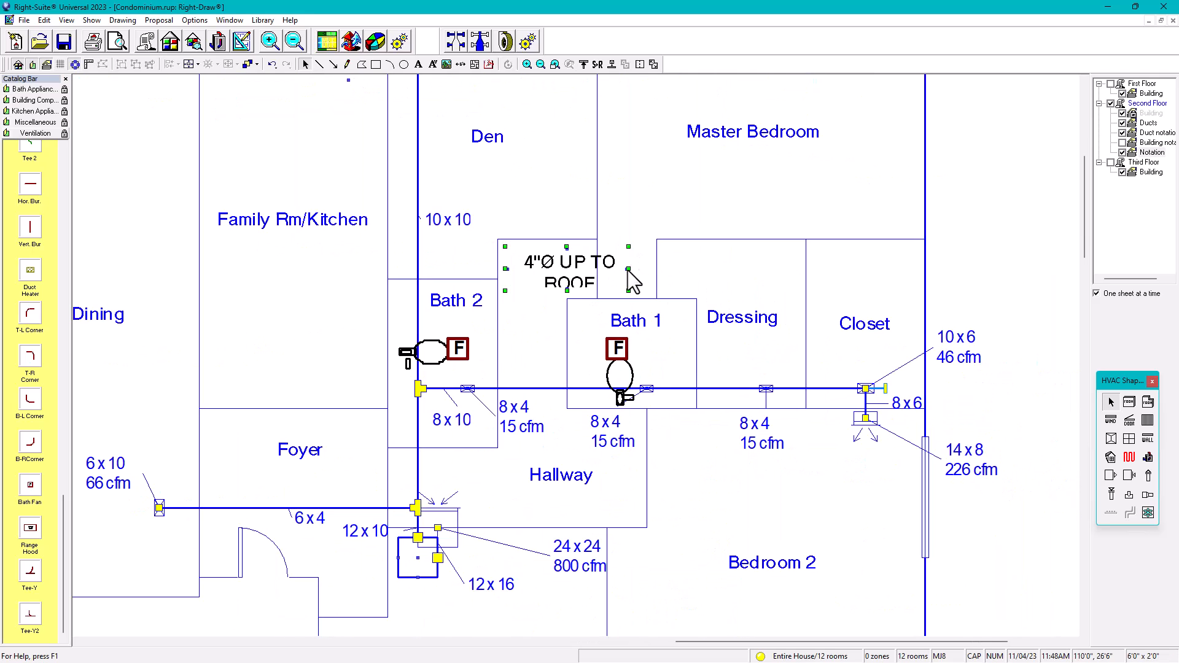
left_click_drag(626, 266, 695, 264)
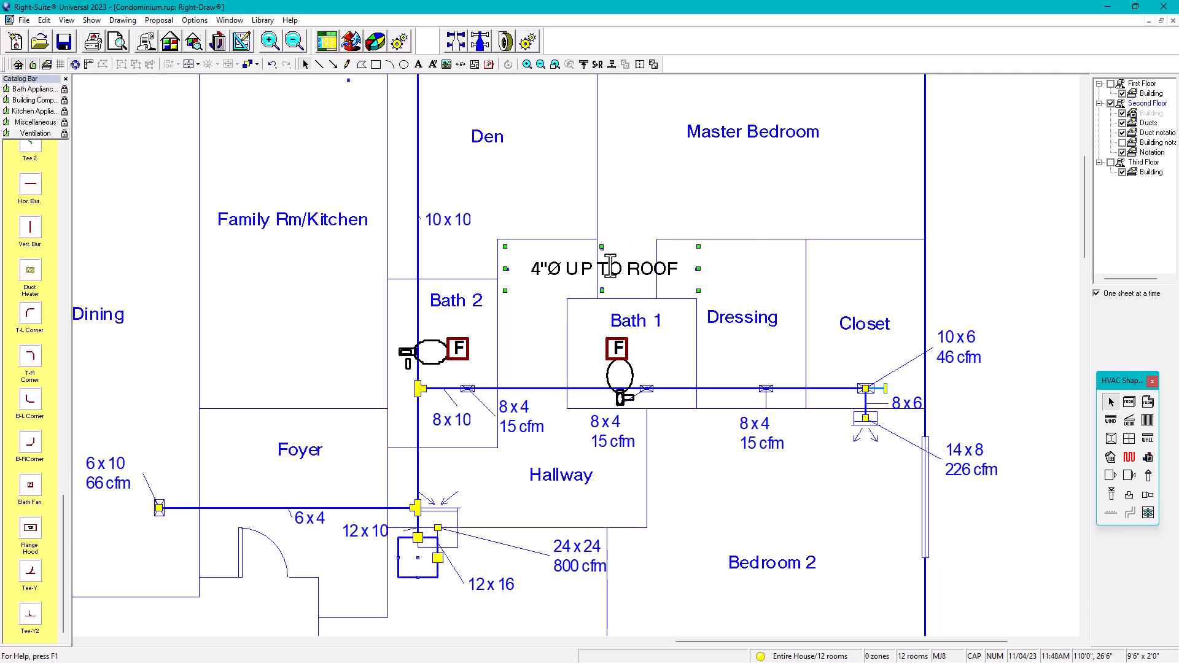
mouse_move(624, 248)
left_mouse_down()
mouse_move(625, 213)
mouse_move(624, 245)
left_mouse_up()
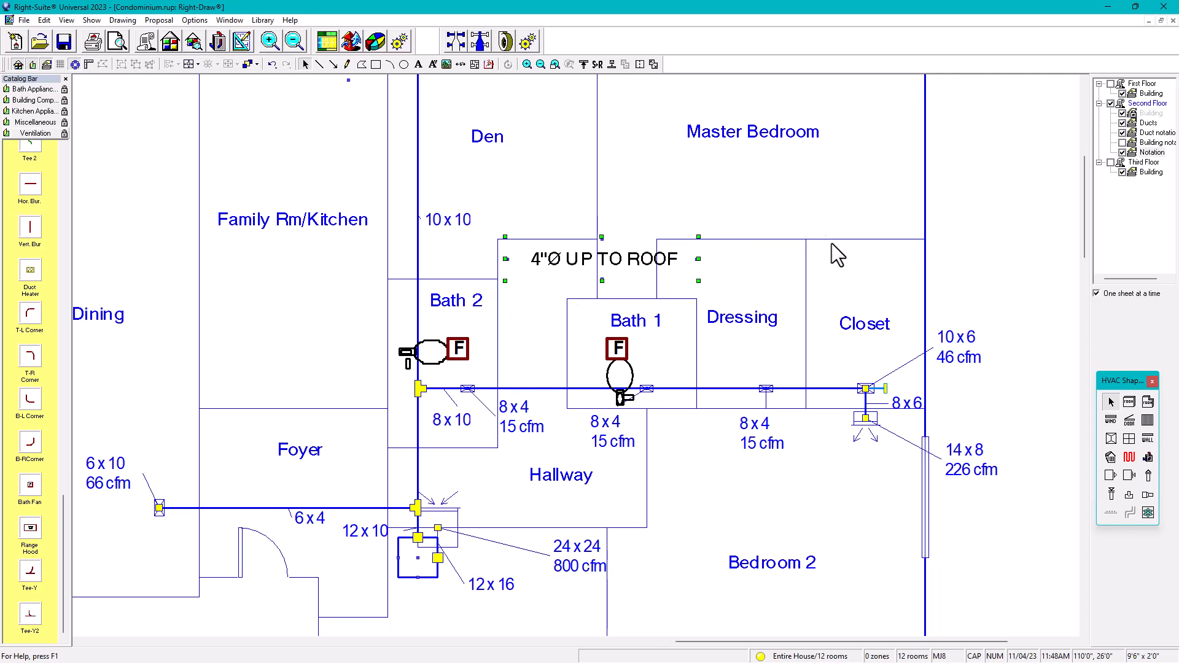
Step: Draw two leader arrows from the 4"Ø UP TO ROOF note to the Bath 2 and Bath 1 fans
left_click(998, 214)
left_click(334, 64)
left_click(519, 293)
left_click_drag(465, 334, 464, 339)
left_click(544, 277)
left_click(599, 339)
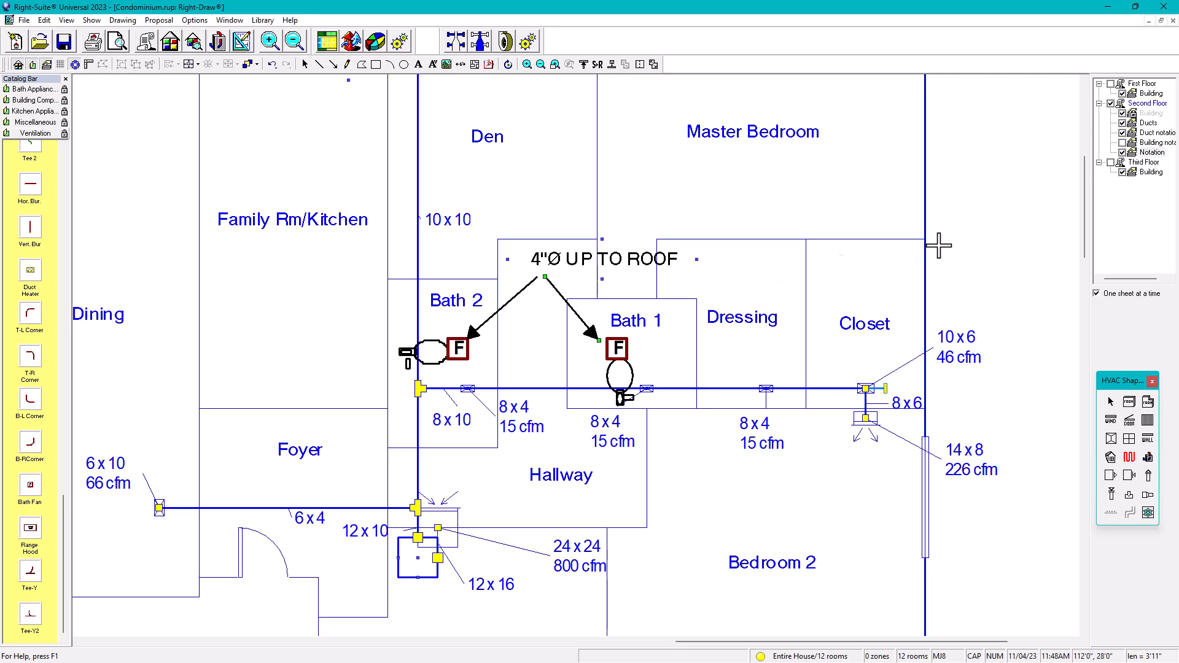
left_click(1111, 402)
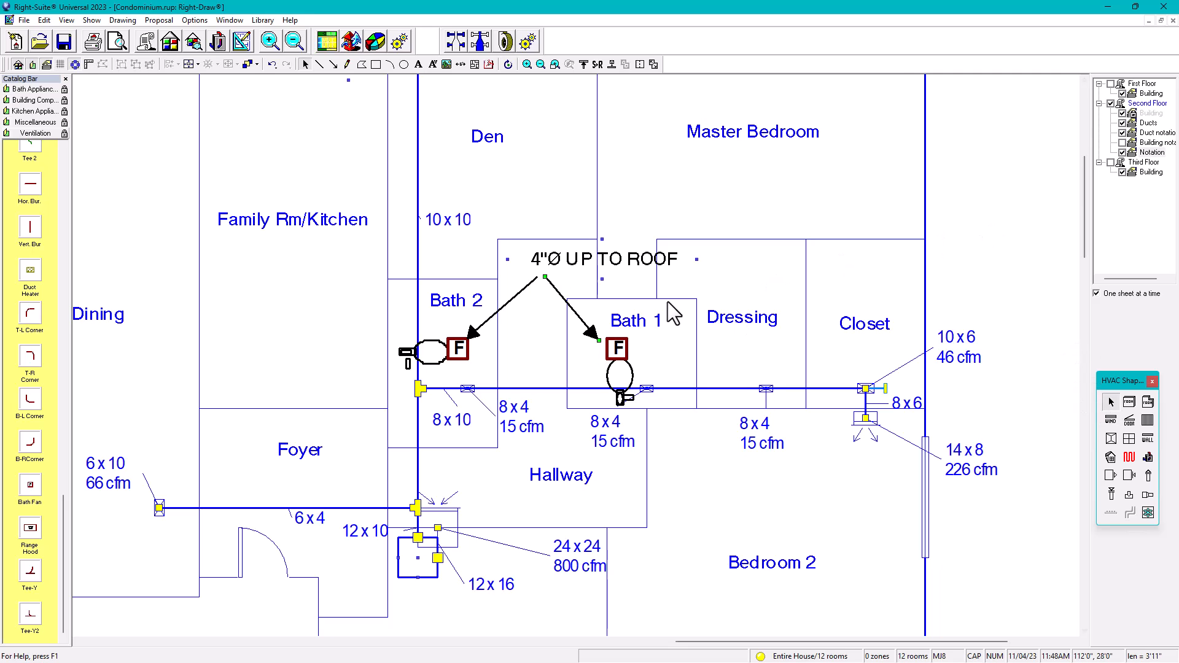
scroll(674, 315, "down", 1)
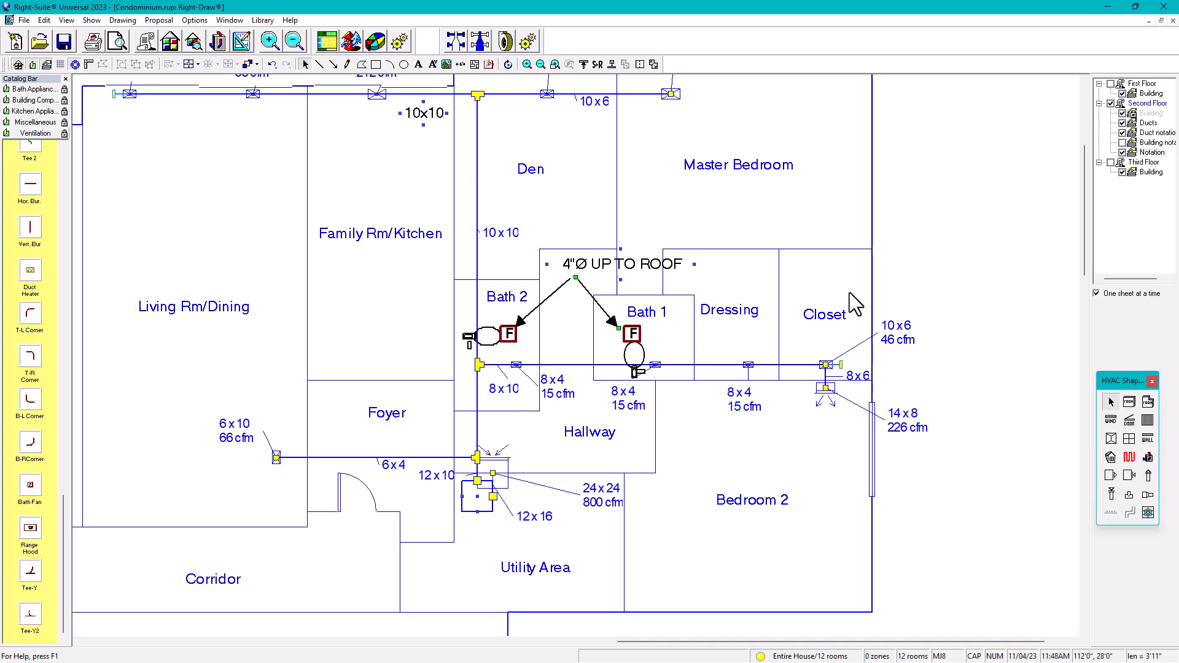
left_click(941, 230)
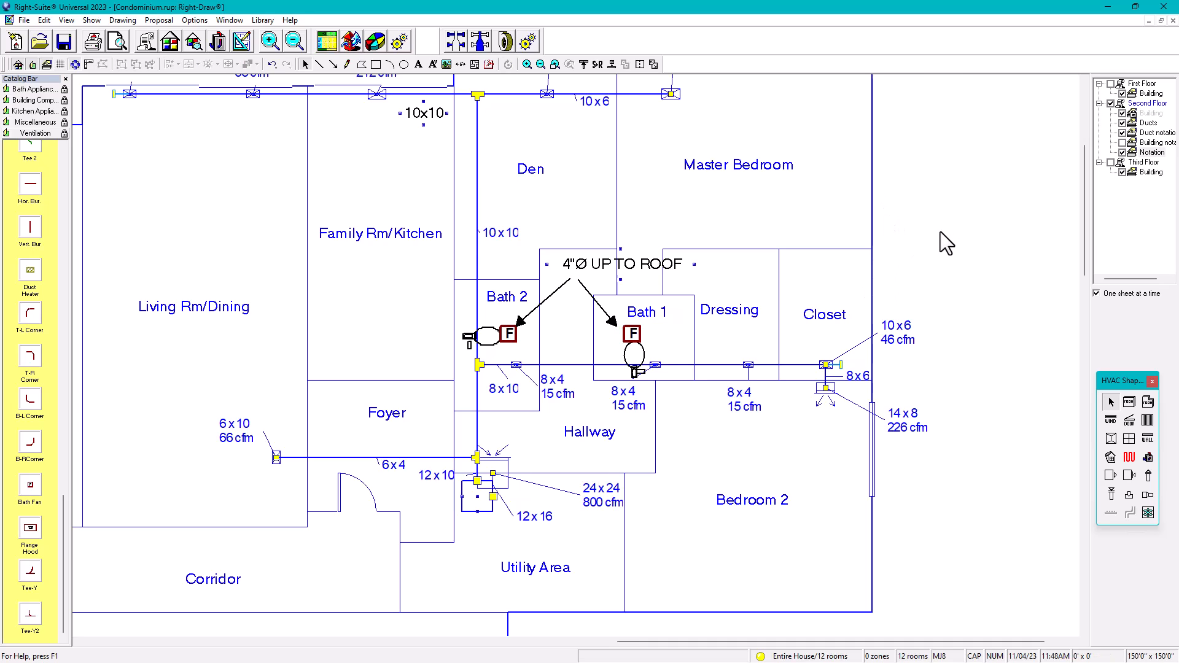
scroll(606, 297, "down", 1)
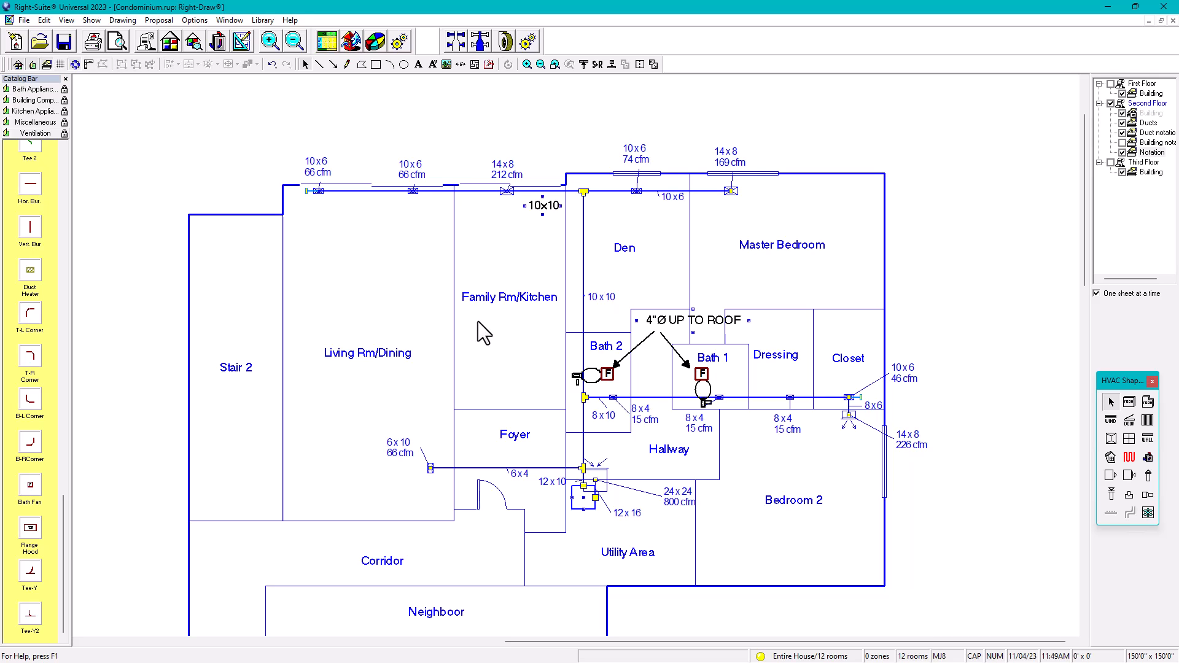
Step: Place Stove1 from the Kitchen Appliances catalog in the Family Rm/Kitchen and nudge it into position
left_click(36, 111)
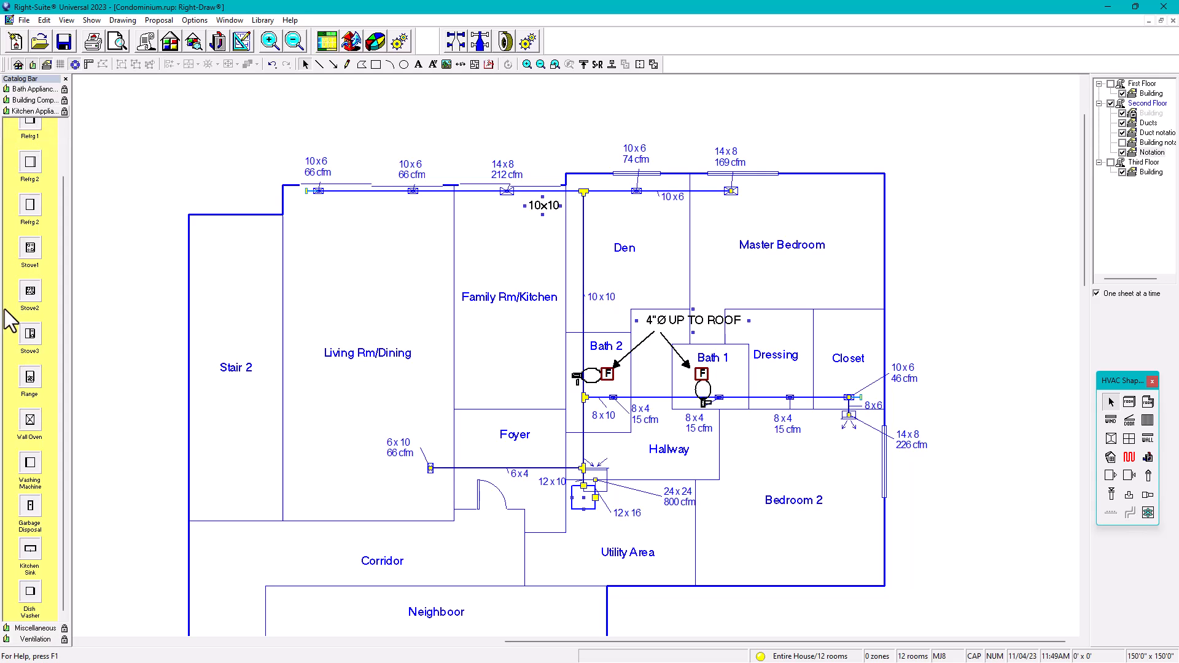
mouse_move(30, 256)
left_mouse_down()
mouse_move(171, 241)
mouse_move(480, 346)
mouse_move(474, 338)
left_mouse_up()
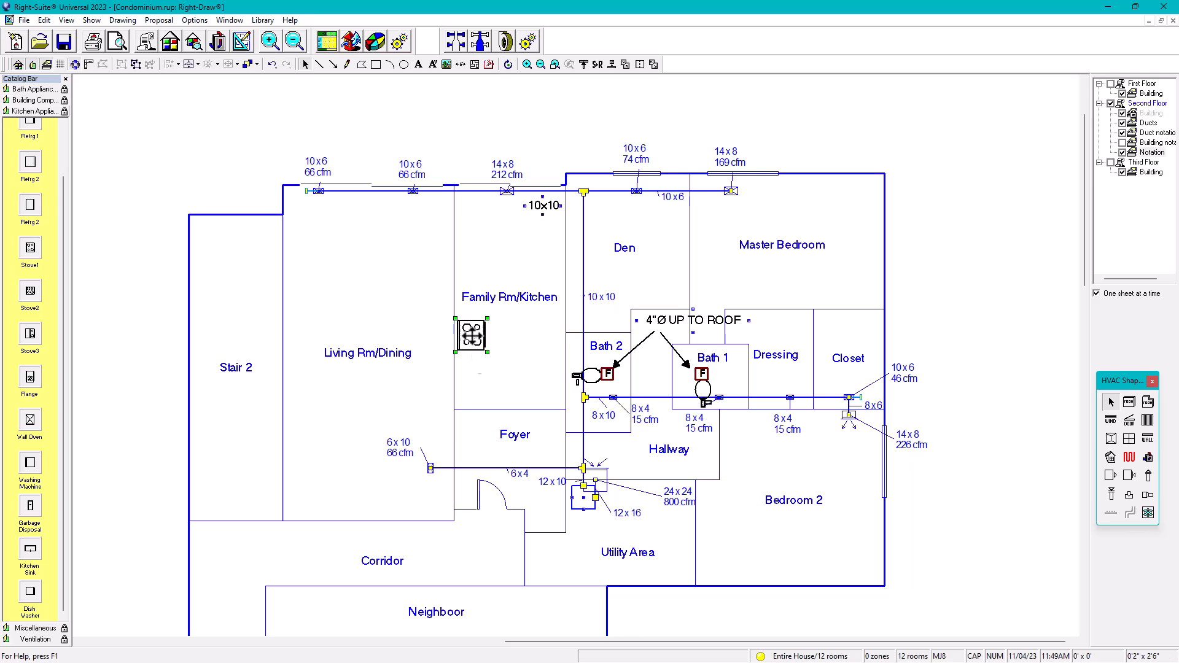
key("Up")
key("Left")
key("Up")
left_click(512, 248)
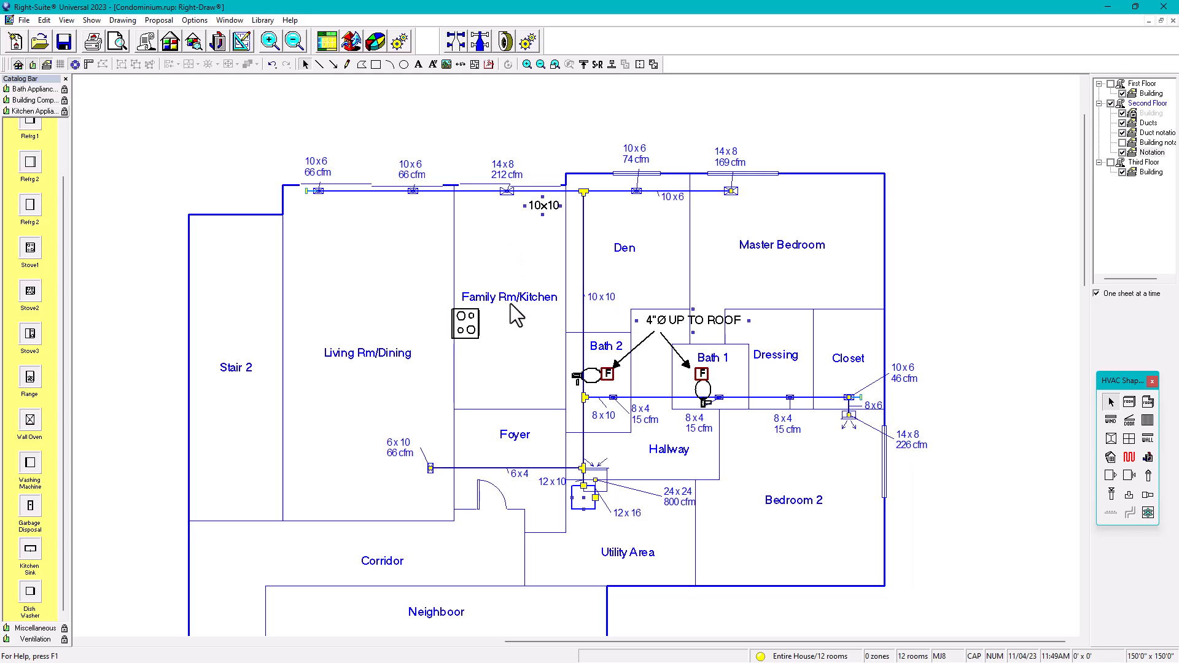
Step: Move the Family Rm/Kitchen label up above the stove on the Building layer
left_click(1133, 113)
left_click(500, 292)
left_click_drag(500, 292, 511, 270)
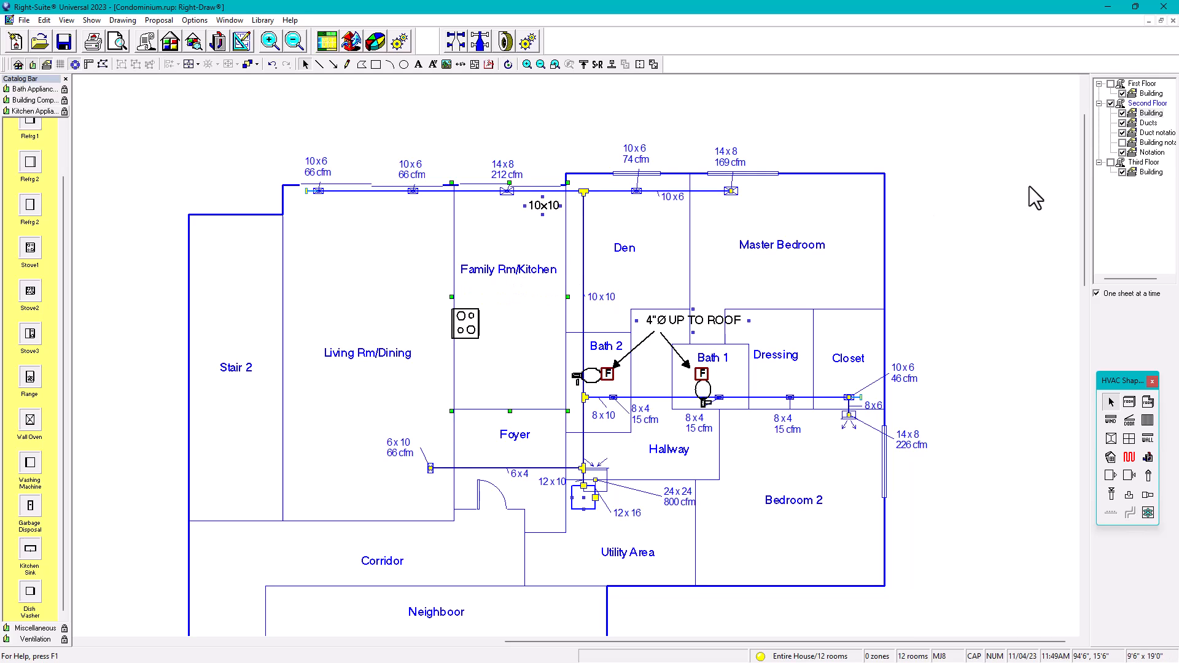
left_click(1130, 123)
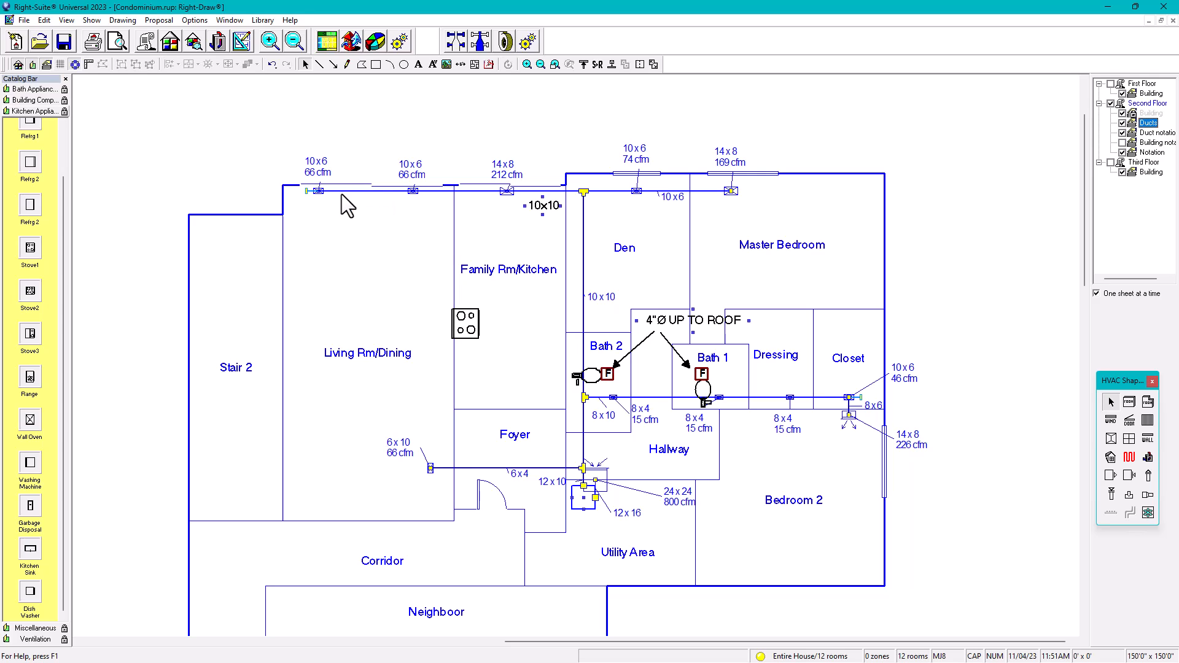
Step: Draw a black exhaust line from beside the stove across and up to the top duct run
left_click(319, 64)
left_click(479, 320)
left_click(573, 320)
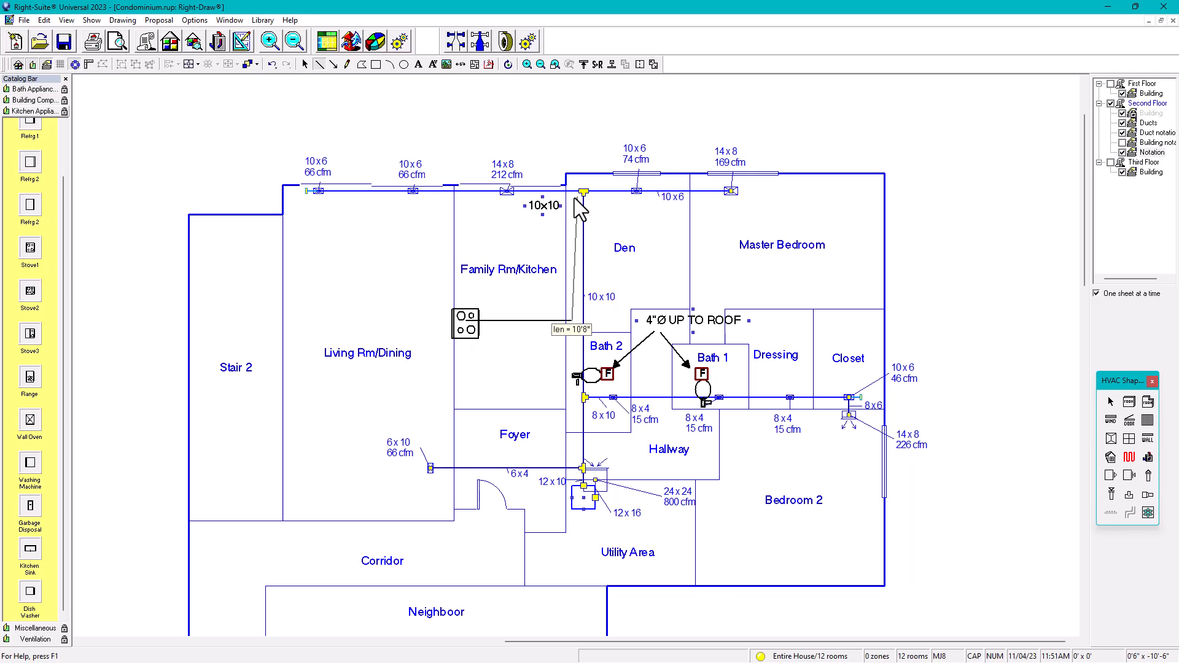
left_click(572, 172)
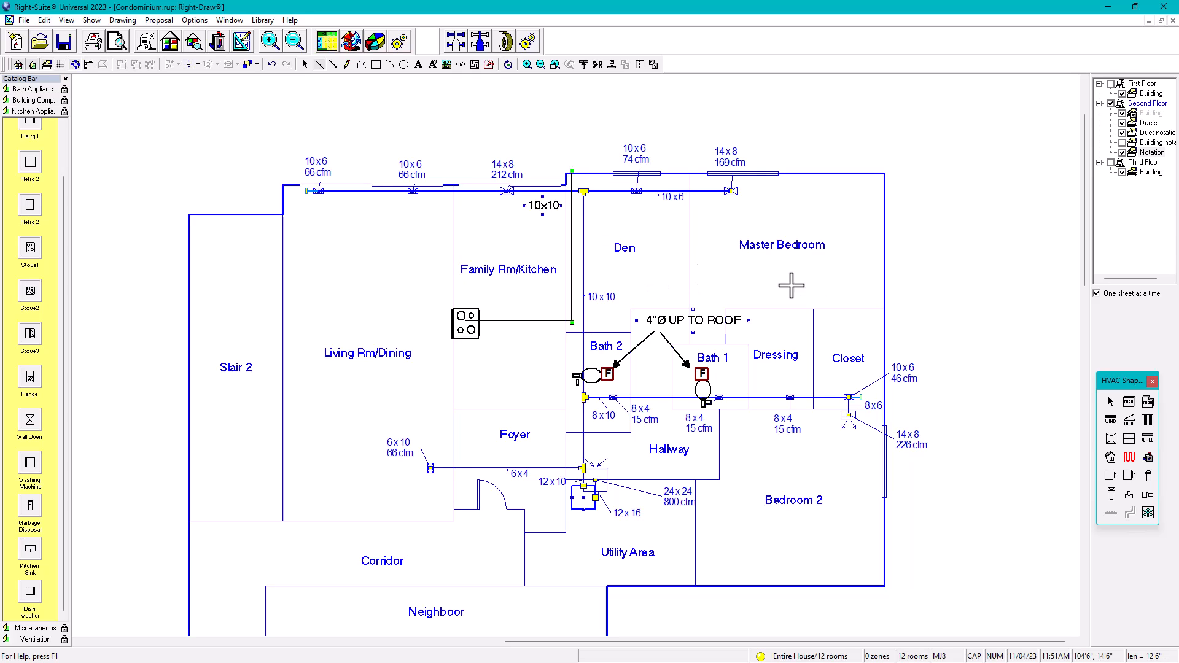
left_click(1110, 402)
left_click(985, 285)
left_click(690, 319)
Step: Copy the 4"Ø UP TO ROOF note and move the copy into the Family Rm/Kitchen
left_click_drag(694, 329, 715, 356)
key("Left")
key("Left")
key("Left")
key("Left")
key("Left")
key("Left")
key("Left")
key("Left")
key("Left")
key("Left")
key("Left")
key("Left")
key("Left")
key("Left")
key("Left")
key("Left")
key("Left")
key("Left")
key("Left")
key("Left")
key("Up")
key("Up")
key("Up")
key("Up")
key("Up")
key("Up")
key("Up")
key("Up")
key("Up")
key("Up")
key("Up")
key("Up")
key("Up")
key("Up")
key("Up")
key("Up")
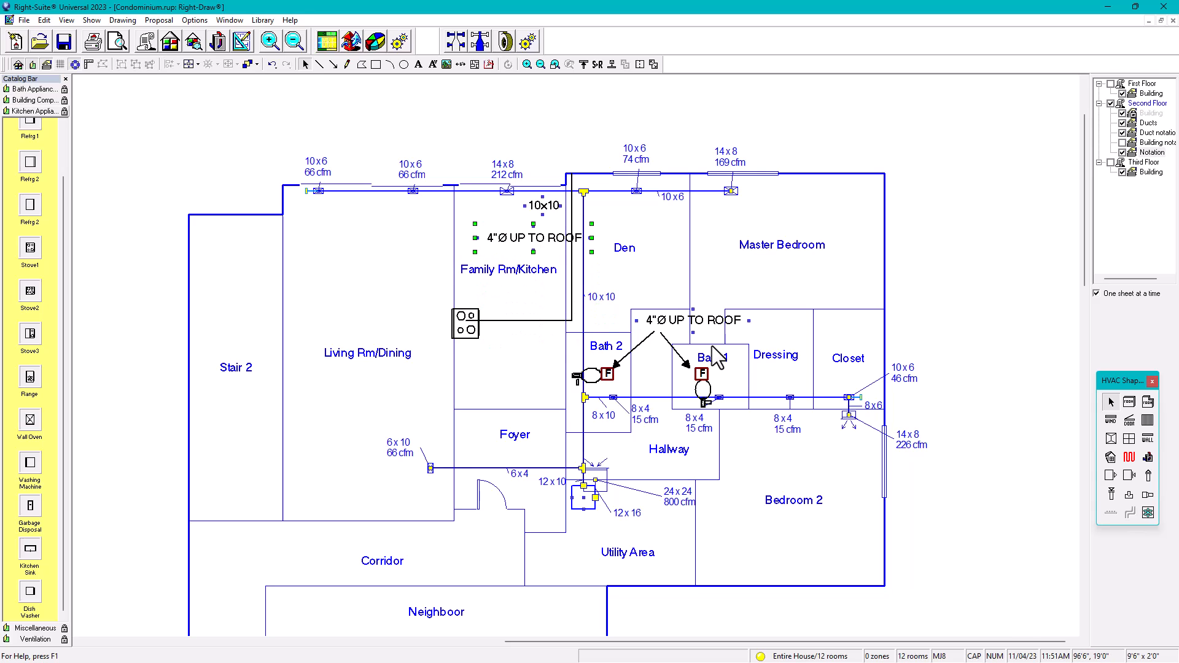
key("Left")
key("Left")
key("Left")
key("Left")
Step: Change the copied note's text to 6"Ø KITCHEN EXHAUST DUCT
double_click(477, 235)
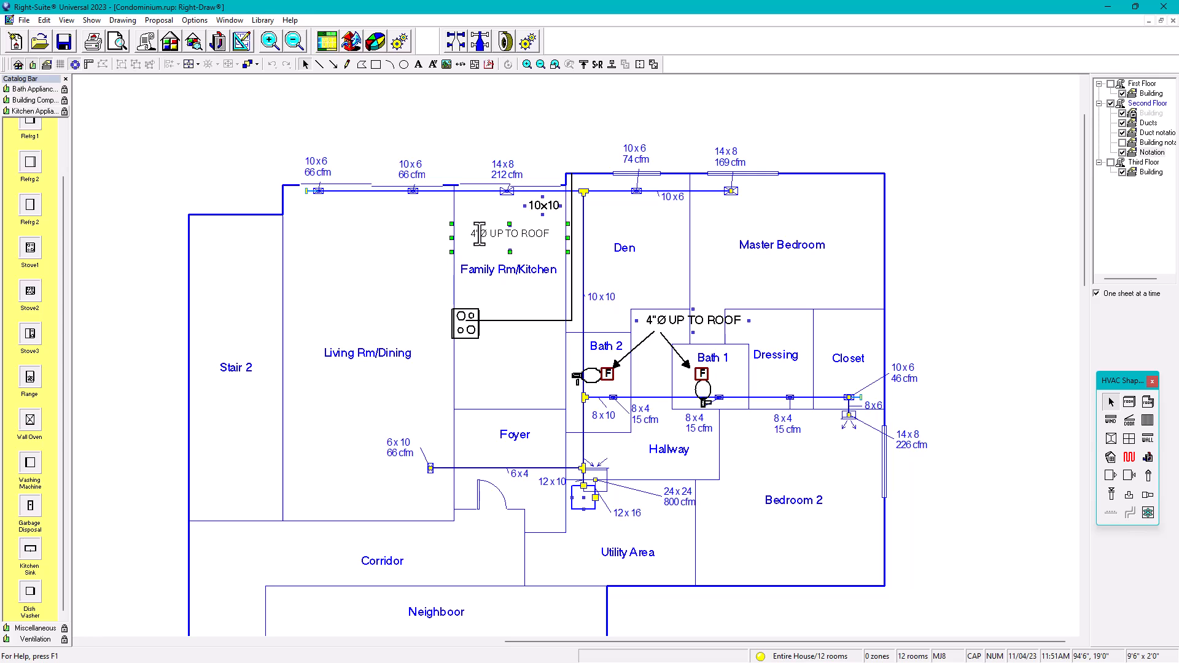
key("BackSpace")
type("6")
left_click_drag(489, 234, 551, 233)
type("KITCHEDN")
key("BackSpace")
key("BackSpace")
type("N")
type(" EXH")
type("AUST")
key("BackSpace")
key("BackSpace")
key("BackSpace")
type("UST DUCT")
left_click(525, 118)
Step: Enlarge the kitchen note's box downward and shift it slightly right
left_click(516, 245)
left_click_drag(507, 257, 510, 264)
key("Right")
key("Right")
left_click(999, 227)
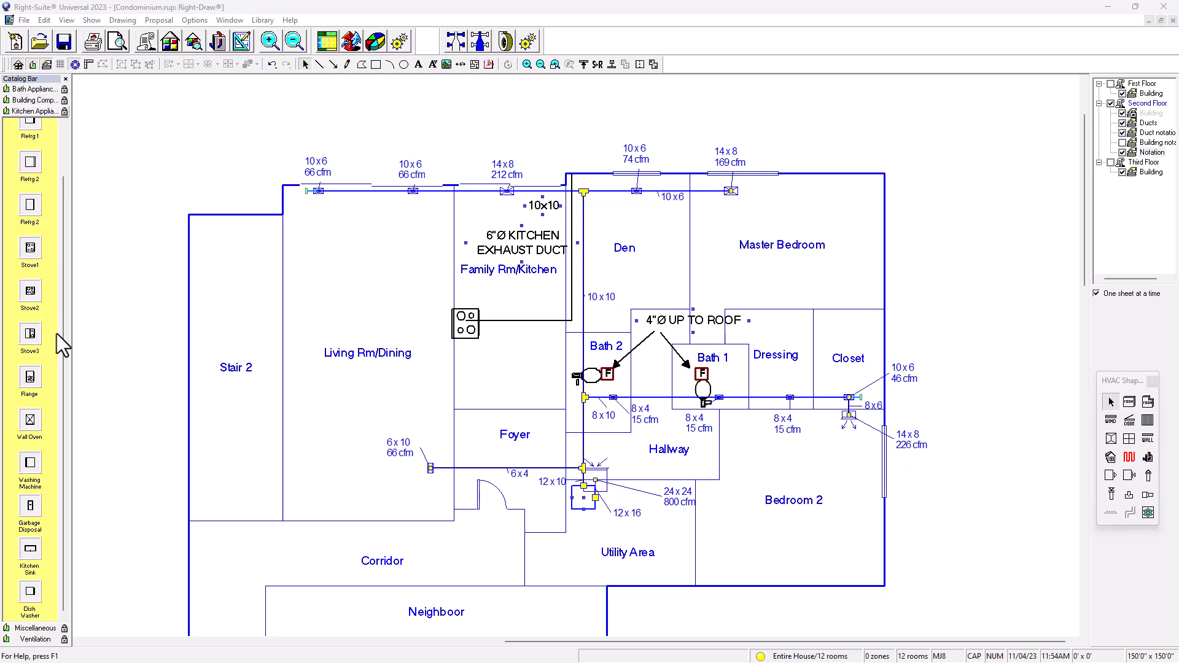
Step: Open the Equipment and Parts.cat catalog through the Catalog Bar's Catalog > Open option
left_click(34, 627)
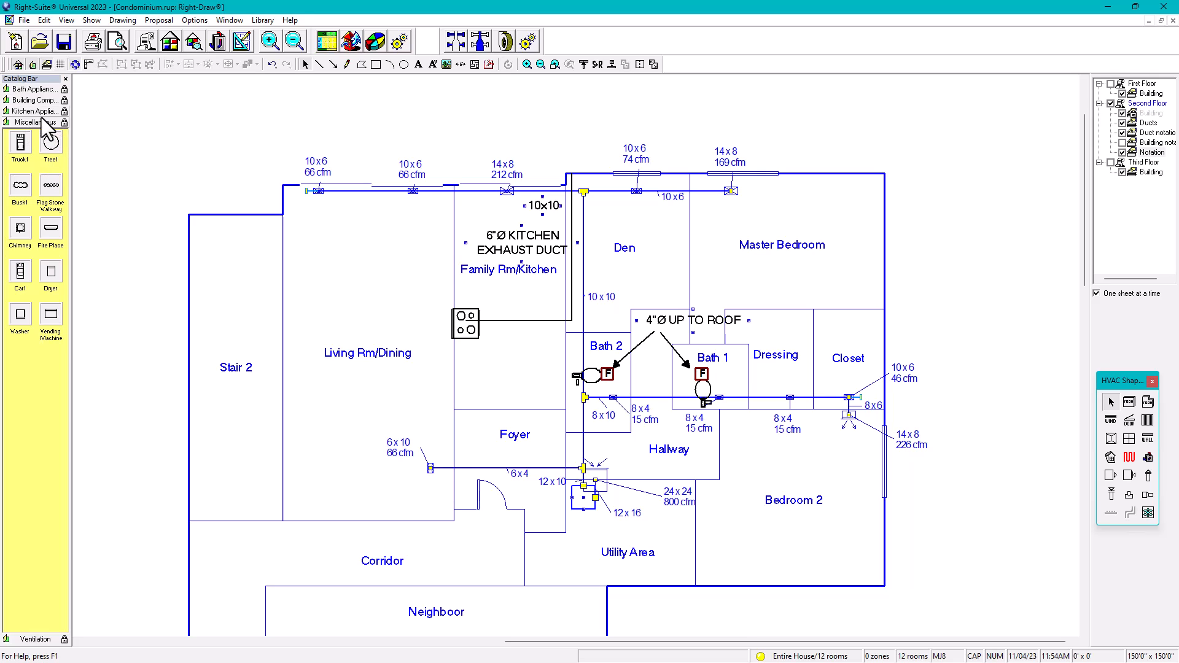
right_click(35, 399)
mouse_move(71, 486)
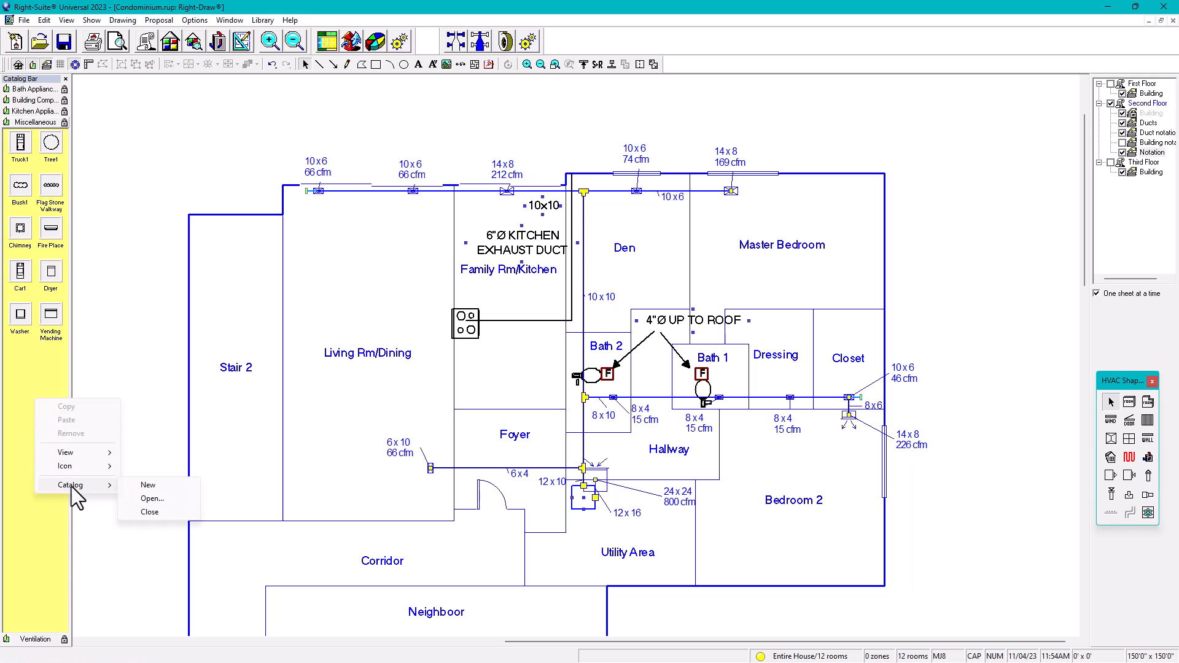
left_click(150, 499)
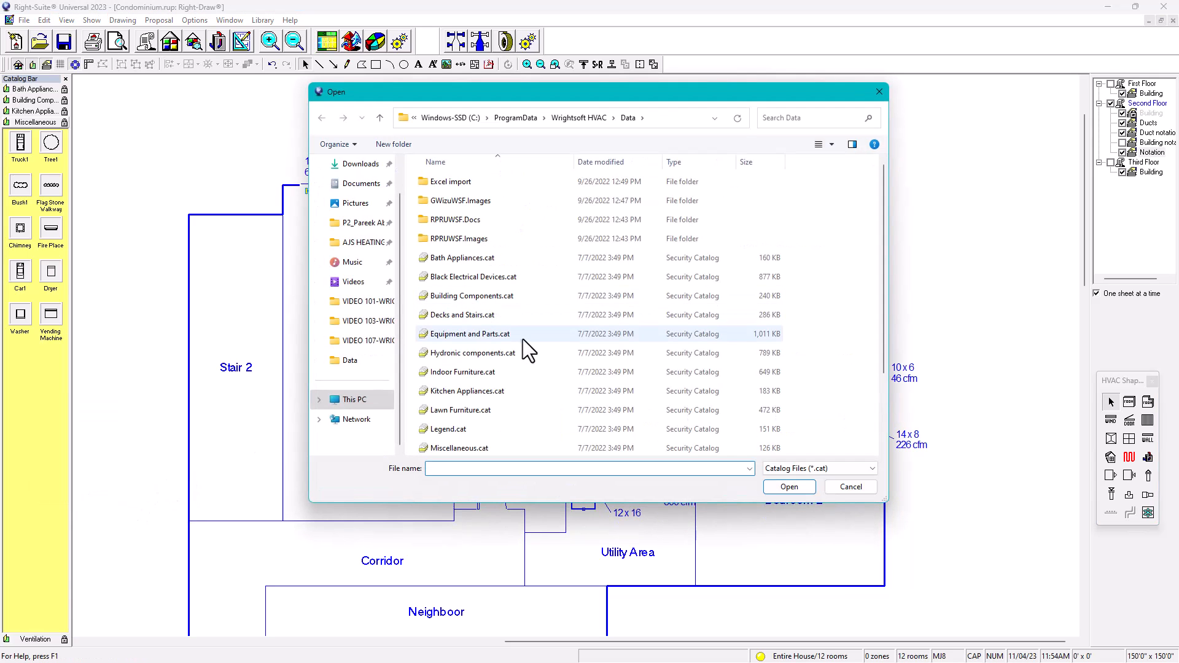
scroll(516, 327, "down", 1)
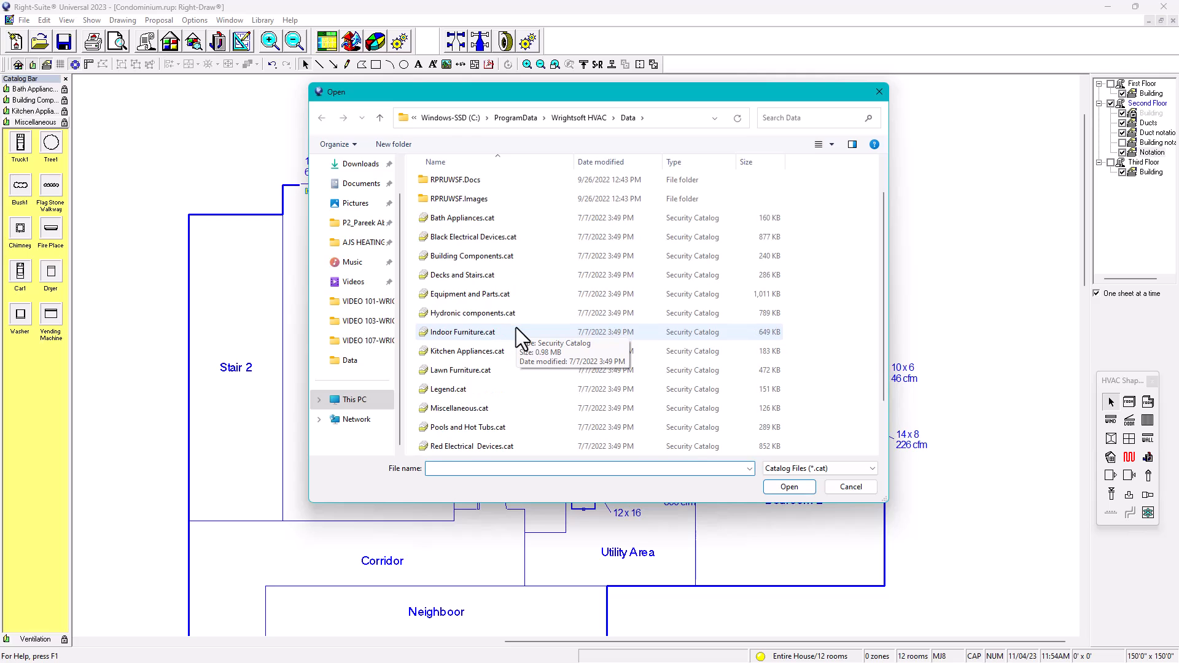
left_click(466, 296)
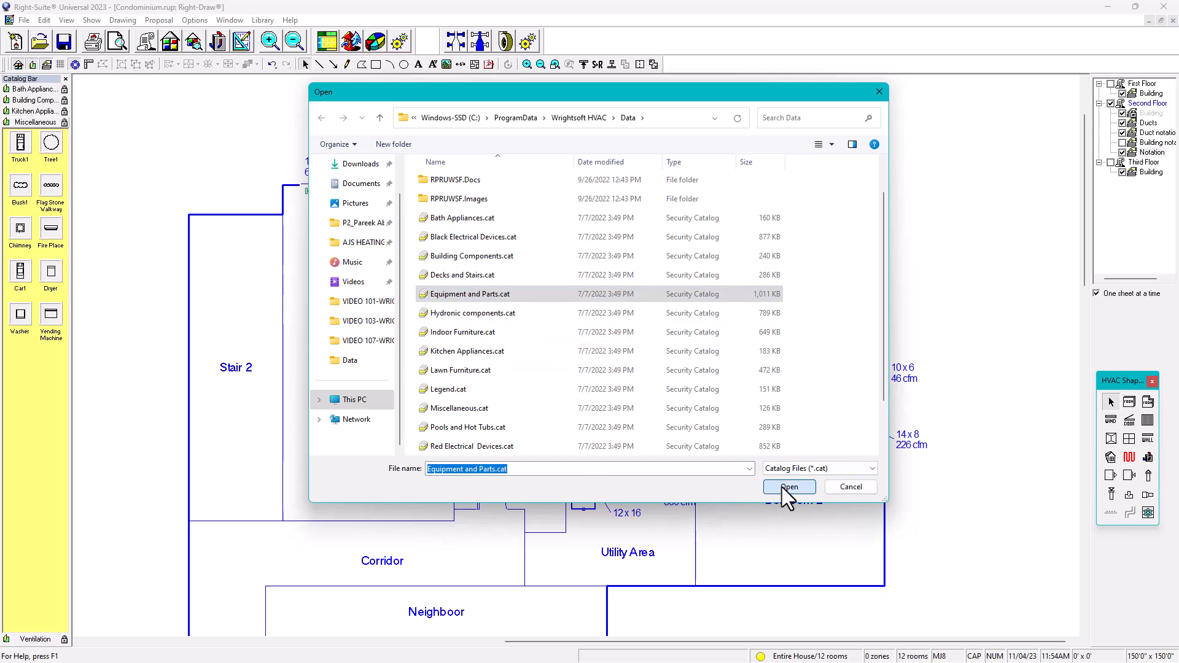
left_click(782, 487)
left_click_drag(63, 215, 62, 616)
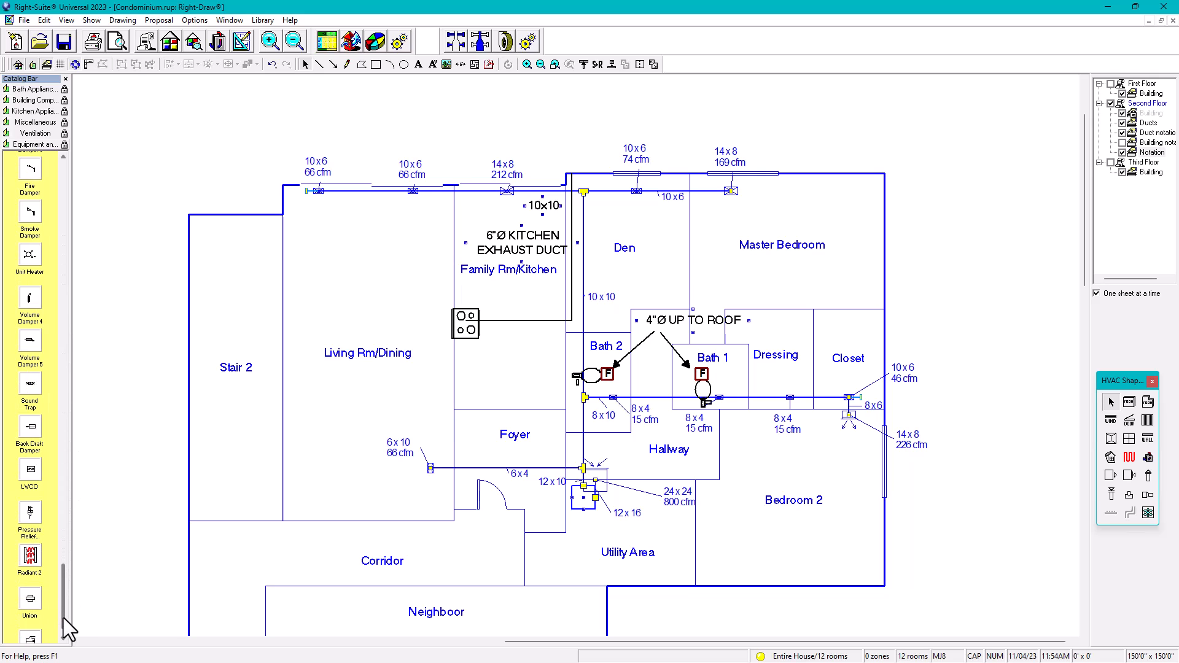
Step: Place a Back Draft Damper on the top end of the kitchen exhaust line and shrink it
scroll(43, 502, "down", 1)
left_click(31, 440)
left_click_drag(31, 440, 581, 148)
scroll(600, 149, "up", 2)
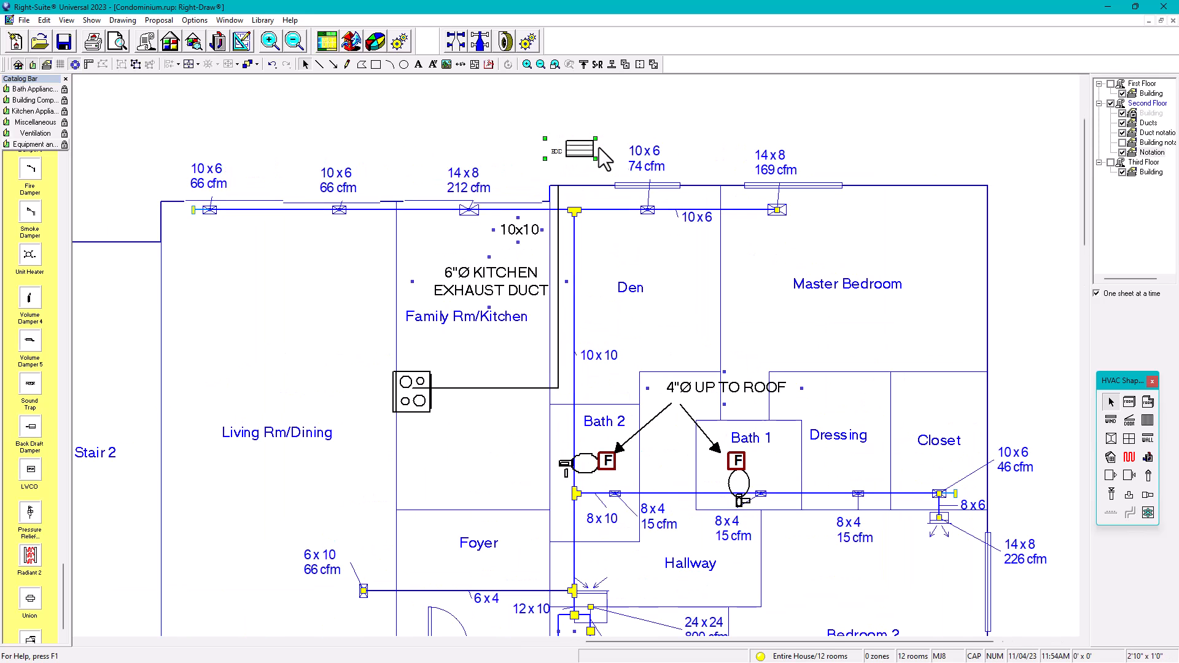
left_click_drag(576, 182, 560, 182)
scroll(548, 186, "up", 1)
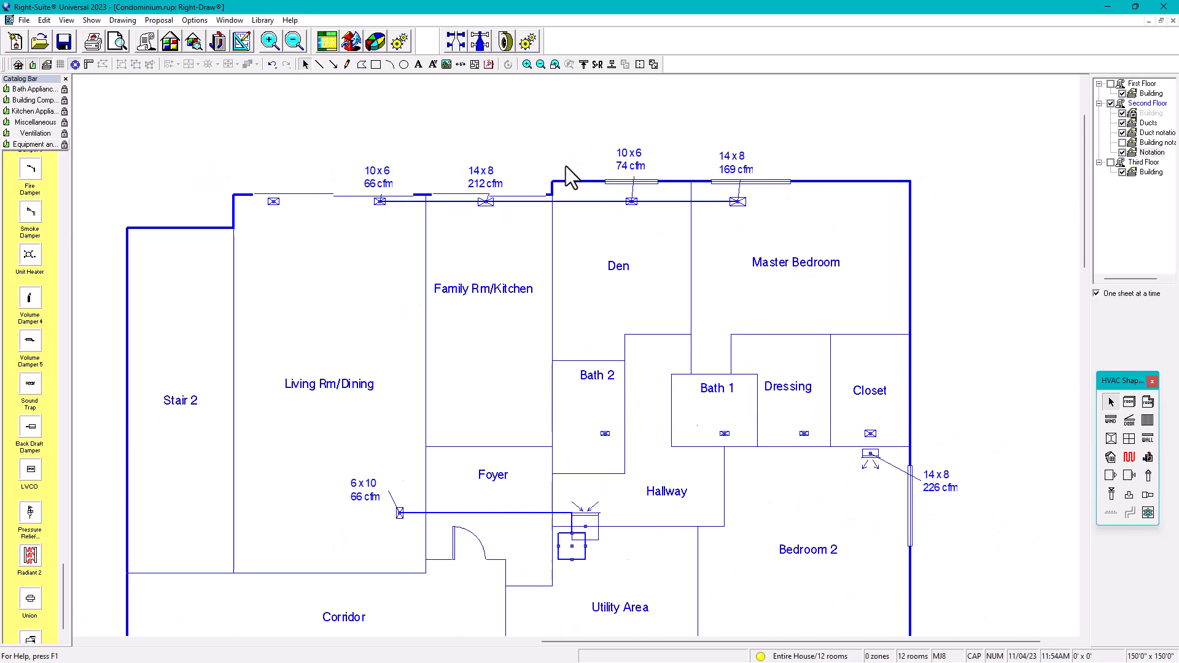
left_click(556, 179)
left_click_drag(518, 166, 541, 177)
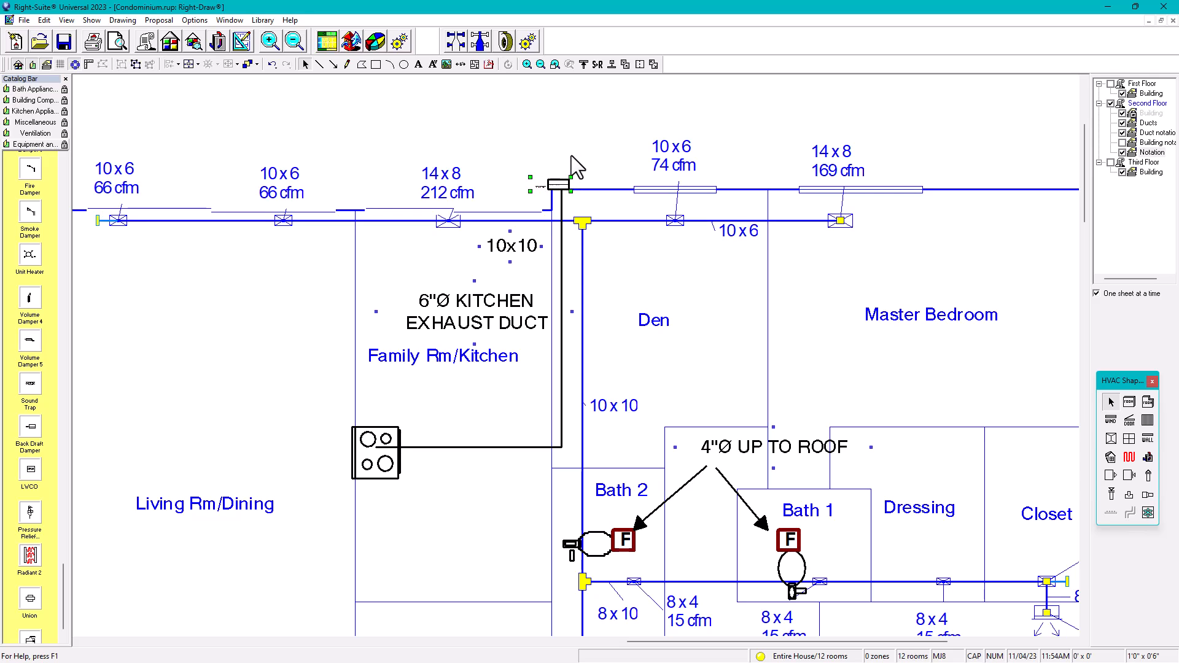
left_click(571, 156)
Step: Duplicate the kitchen exhaust note and move the copy above the back draft damper
left_click(501, 325)
key("ctrl+v")
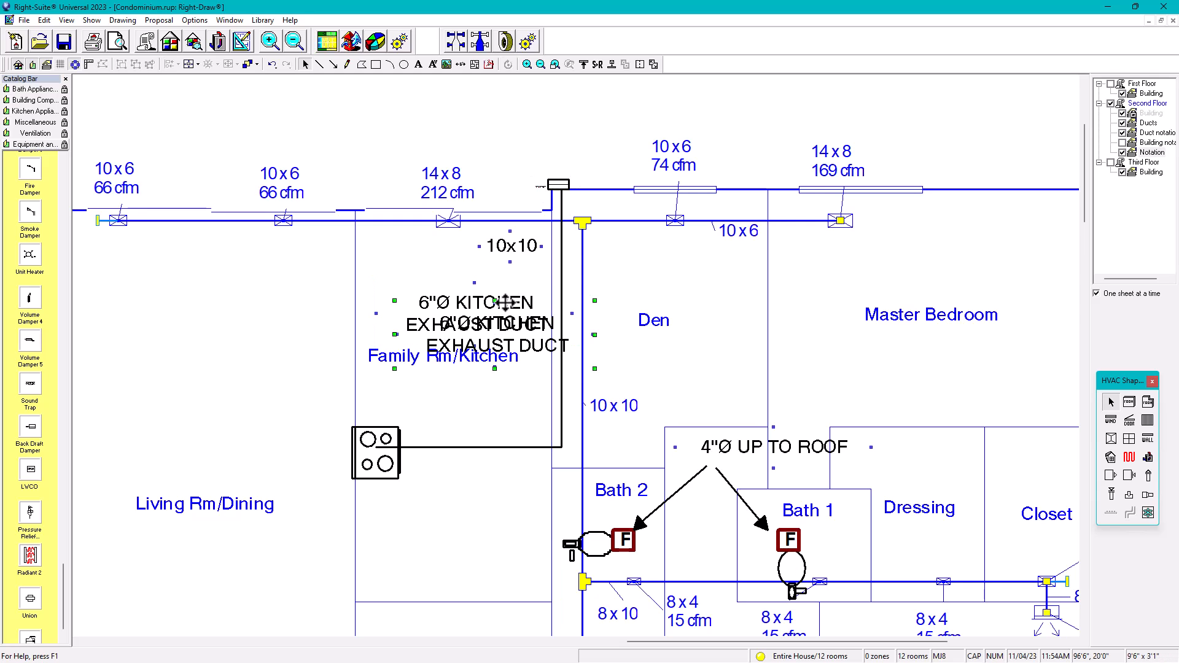
key("Up")
key("Up")
key("Up")
key("Up")
key("Up")
key("Up")
key("Up")
key("Up")
key("Up")
key("Up")
key("Up")
key("Up")
key("Up")
key("Up")
key("Up")
key("Up")
key("Up")
key("Up")
key("Up")
key("Up")
key("Up")
key("Up")
key("Right")
key("Right")
key("Right")
key("Right")
key("Right")
key("Right")
key("Right")
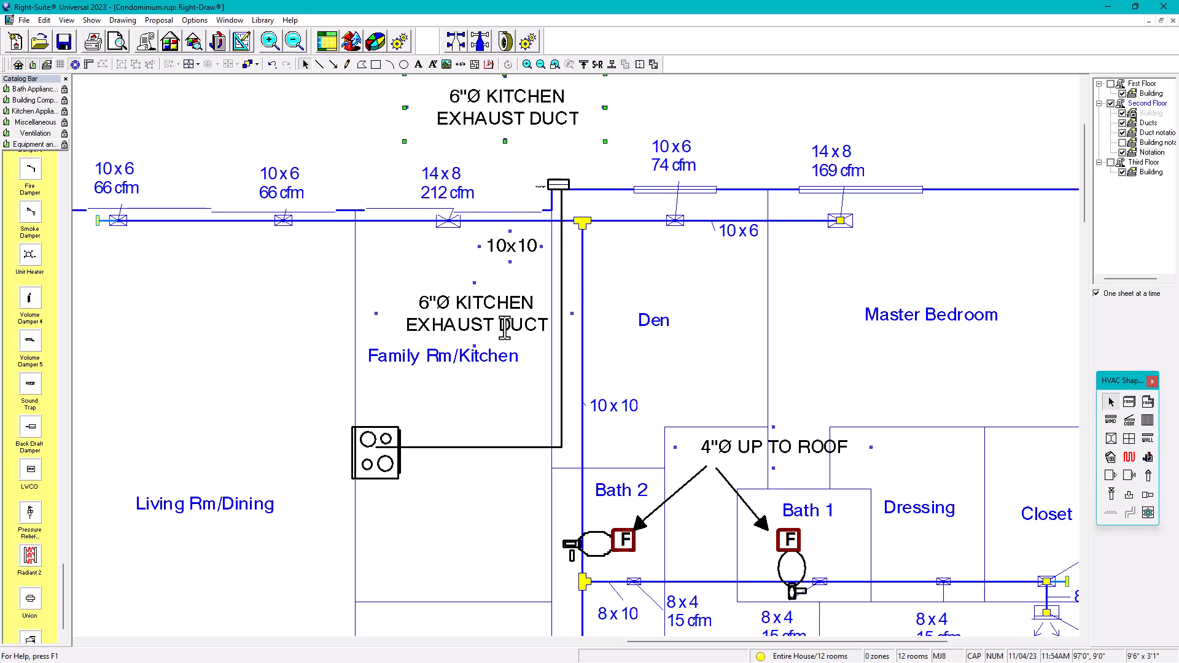
key("Down")
key("Down")
key("Down")
key("Down")
key("Left")
Step: Replace the copied note's text with BDD
double_click(559, 154)
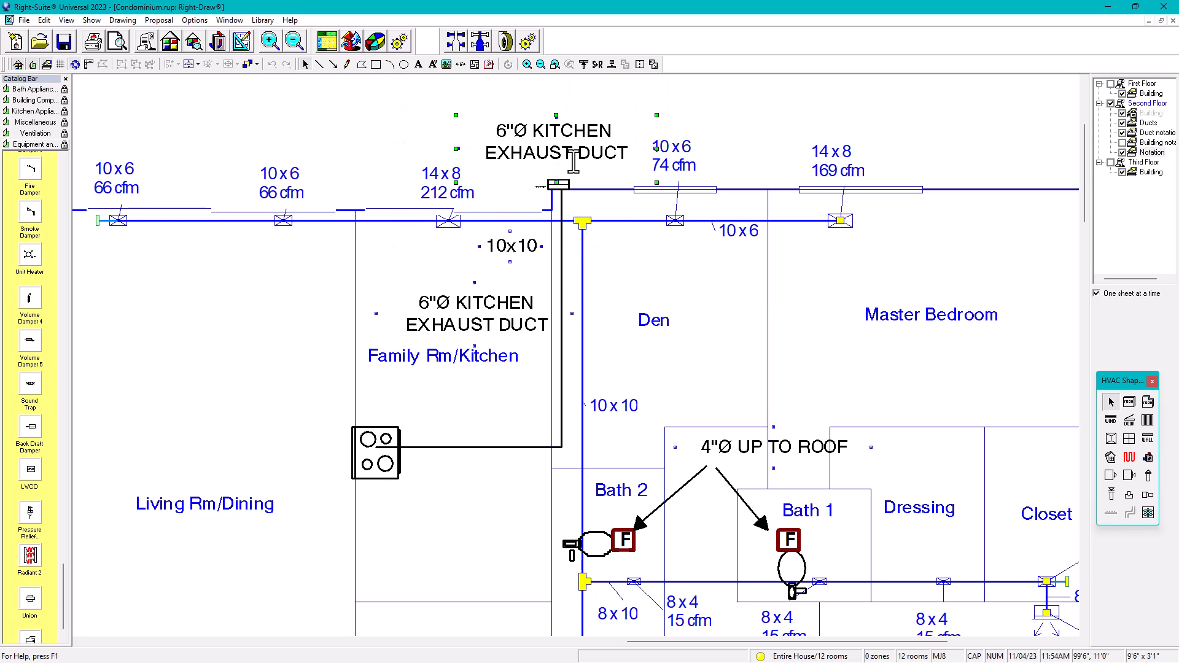
double_click(571, 154)
left_click_drag(628, 153, 493, 132)
type("BDD")
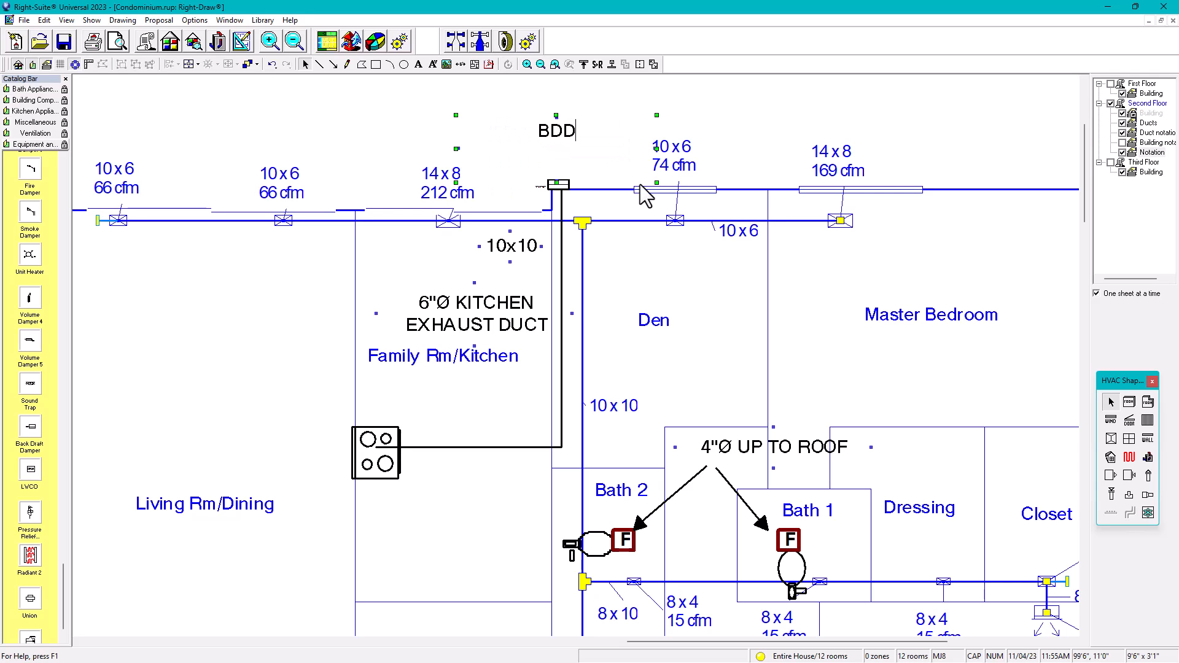
left_click(727, 116)
Step: Shrink the BDD note's box and shift it left over the damper
left_click(556, 159)
left_click_drag(655, 182, 569, 152)
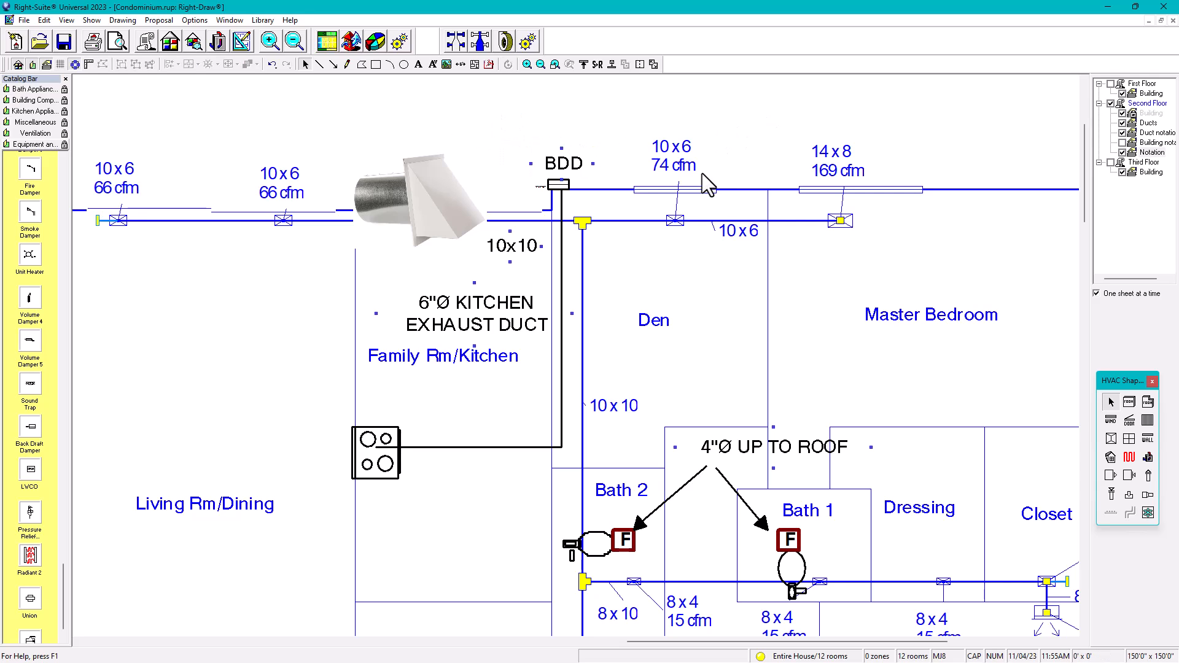
left_click(569, 163)
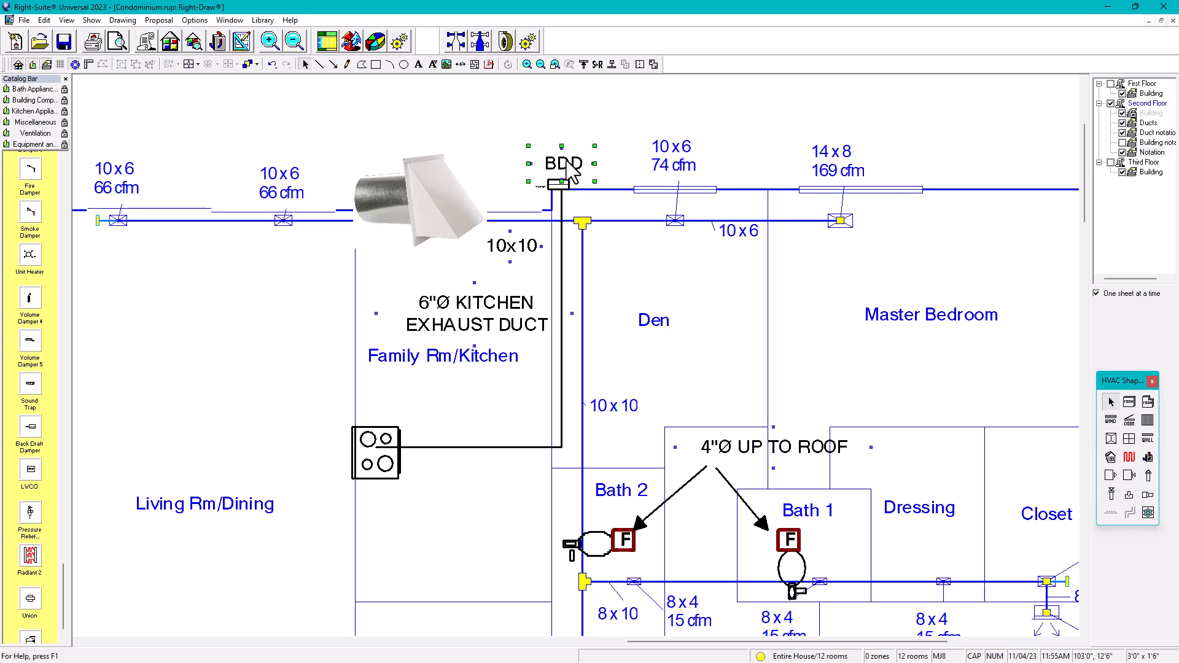
key("Left")
key("Left")
key("Left")
key("Left")
left_click(596, 155)
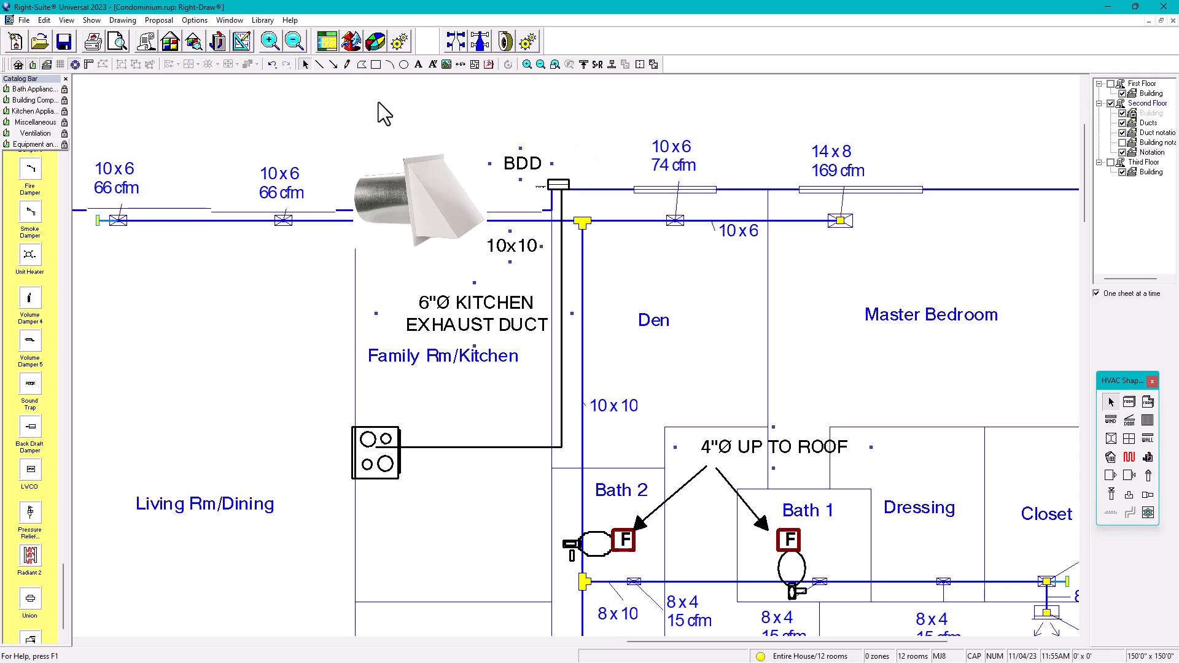
left_click(332, 65)
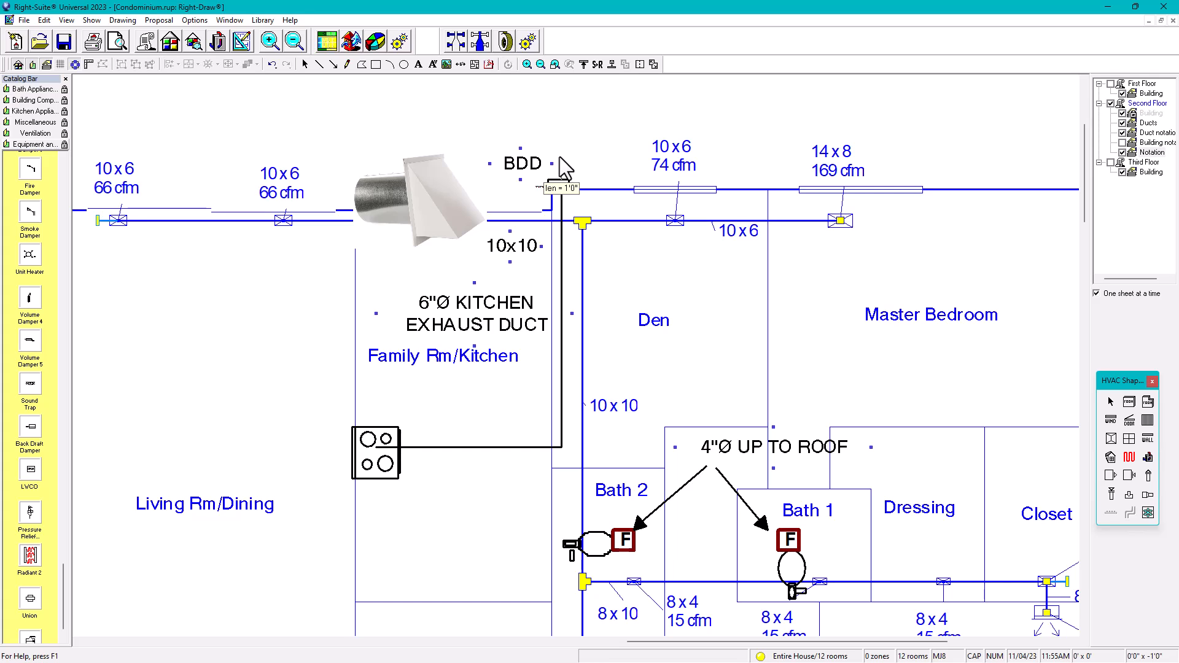
Step: Add a 1'0" upward arrow above the BDD fitting, hiding connection points while working
left_click_drag(559, 157, 552, 161)
key("ctrl+z")
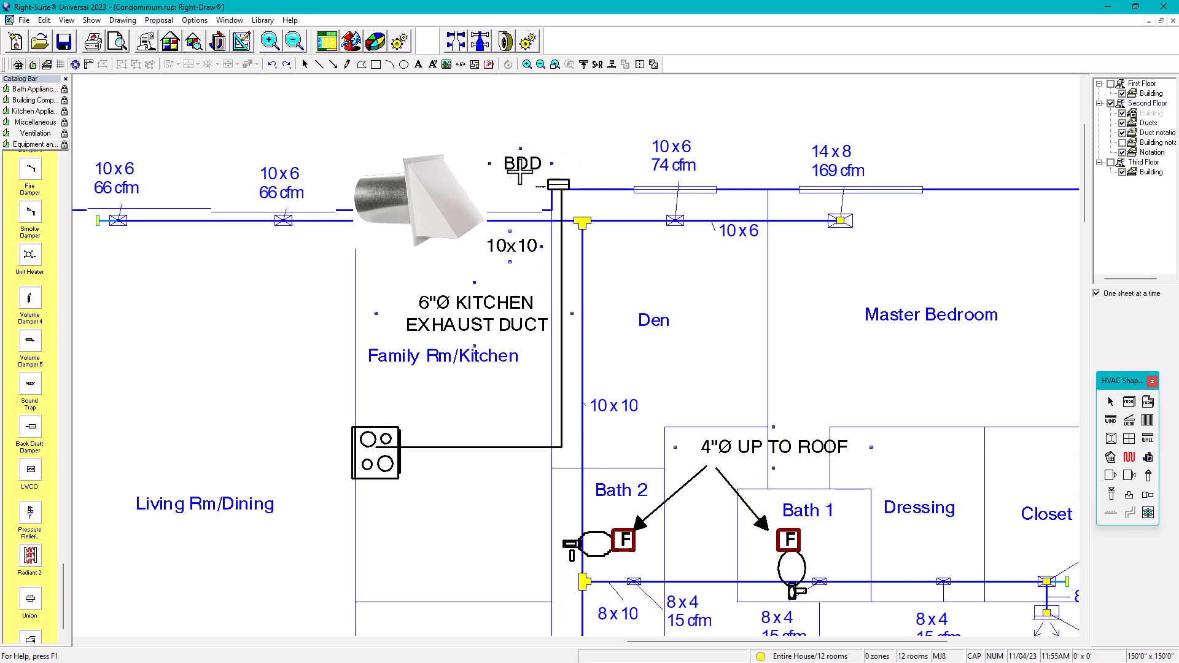
left_click(75, 65)
left_click(564, 163)
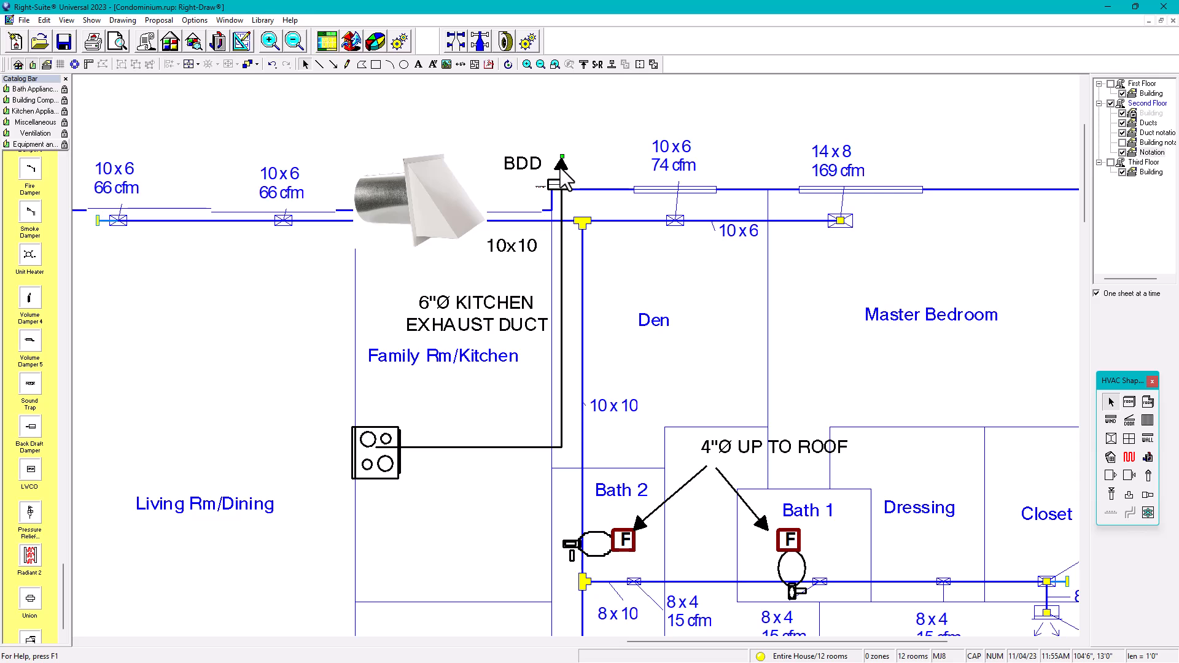
left_click(517, 182)
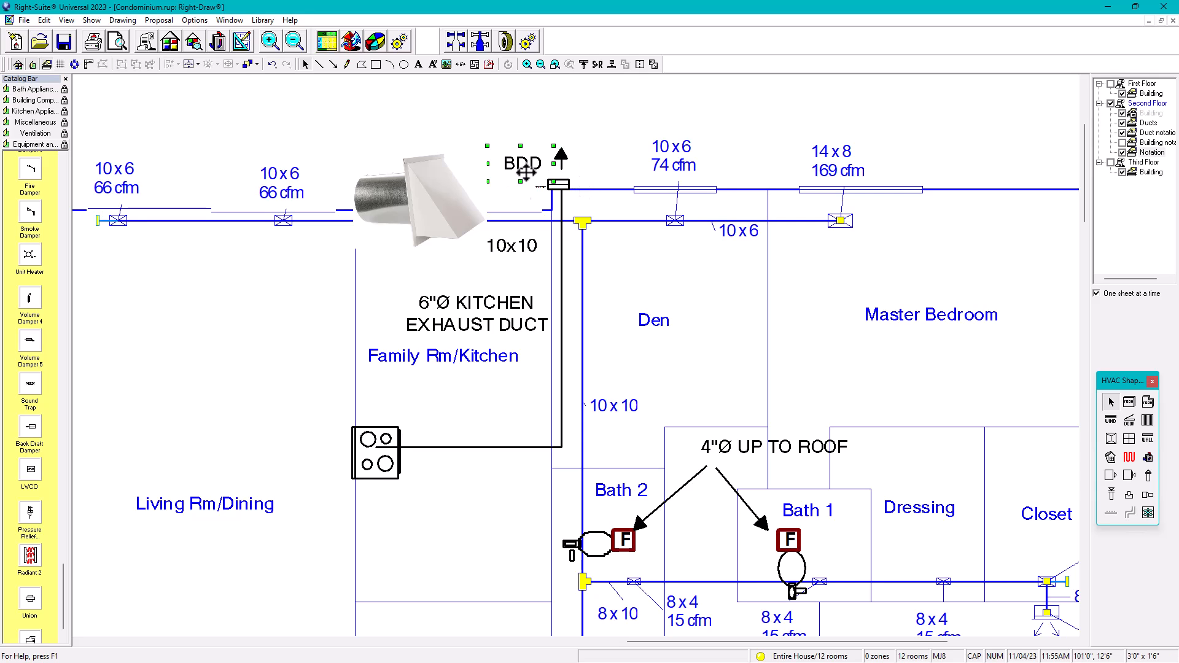
left_click(561, 174)
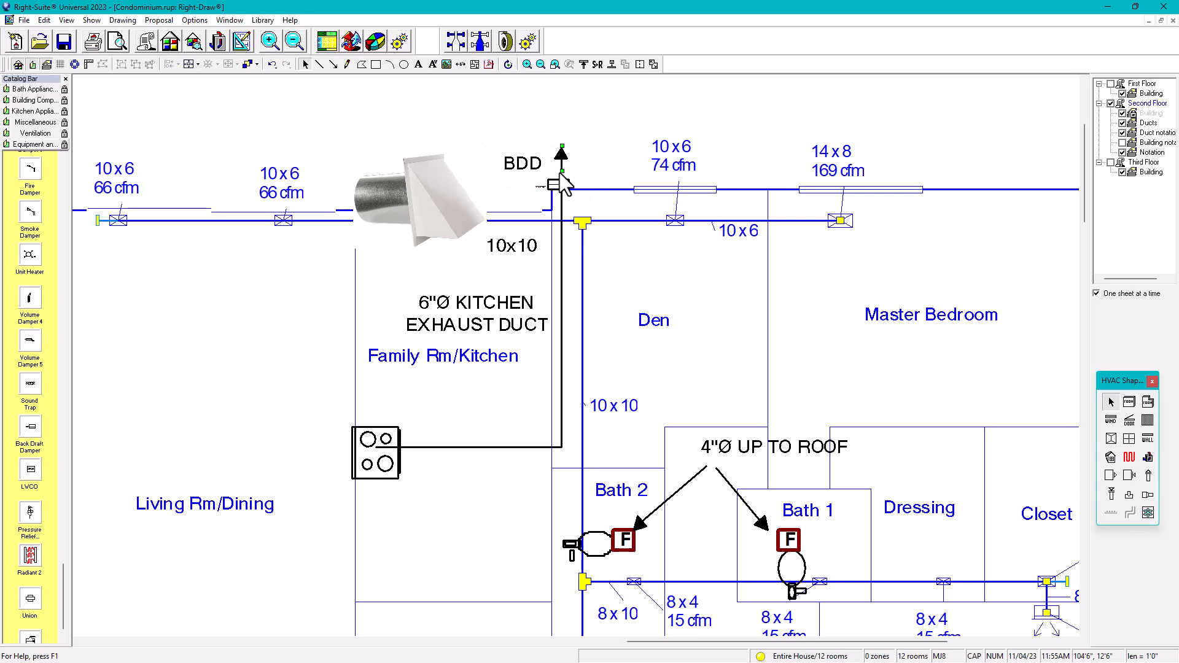
left_click(597, 161)
left_click(72, 69)
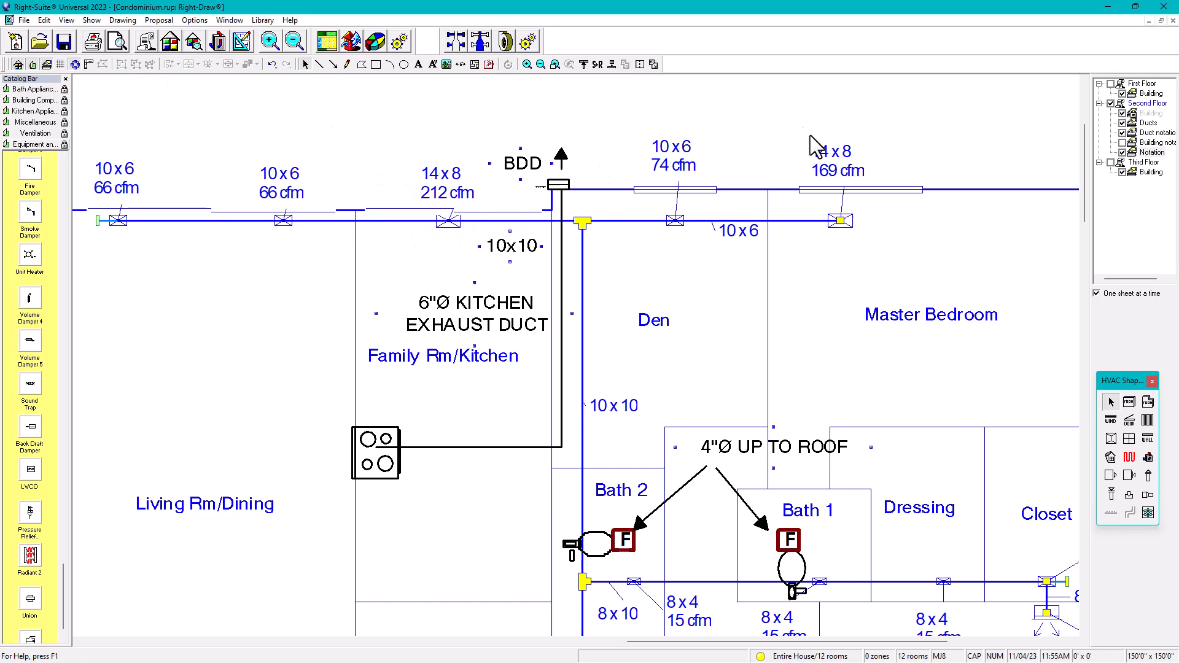
scroll(639, 323, "down", 2)
Step: Move the Family Rm/Kitchen label and kitchen exhaust duct note down on the Building layer
middle_click_drag(652, 325, 681, 301)
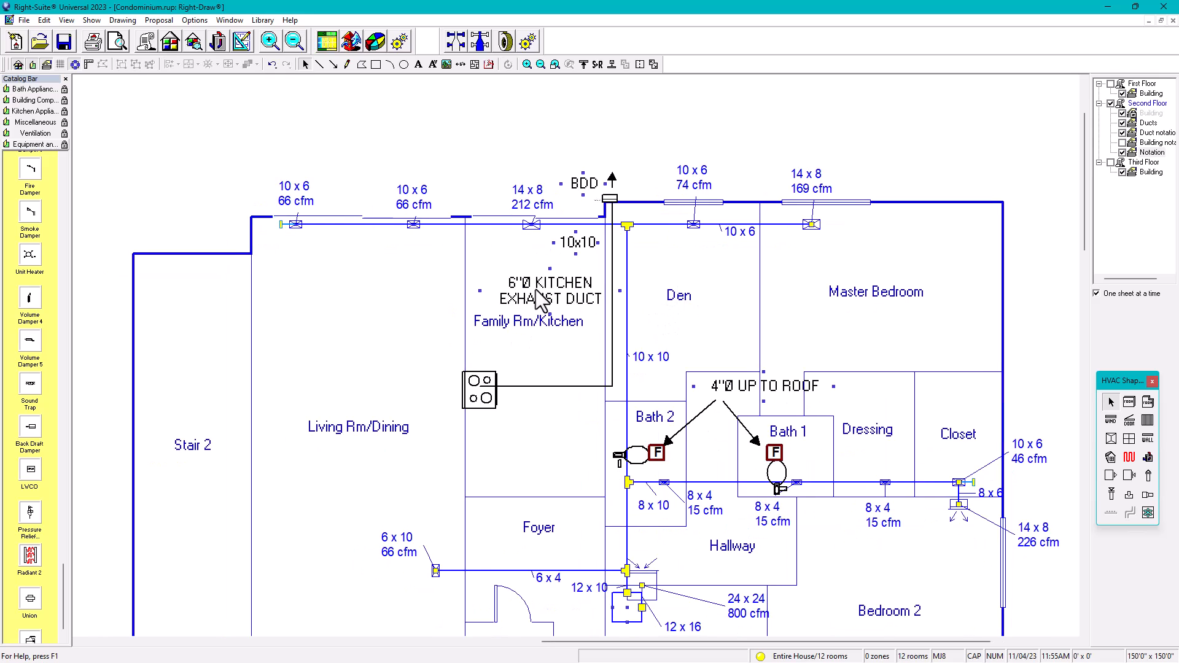
left_click(1132, 114)
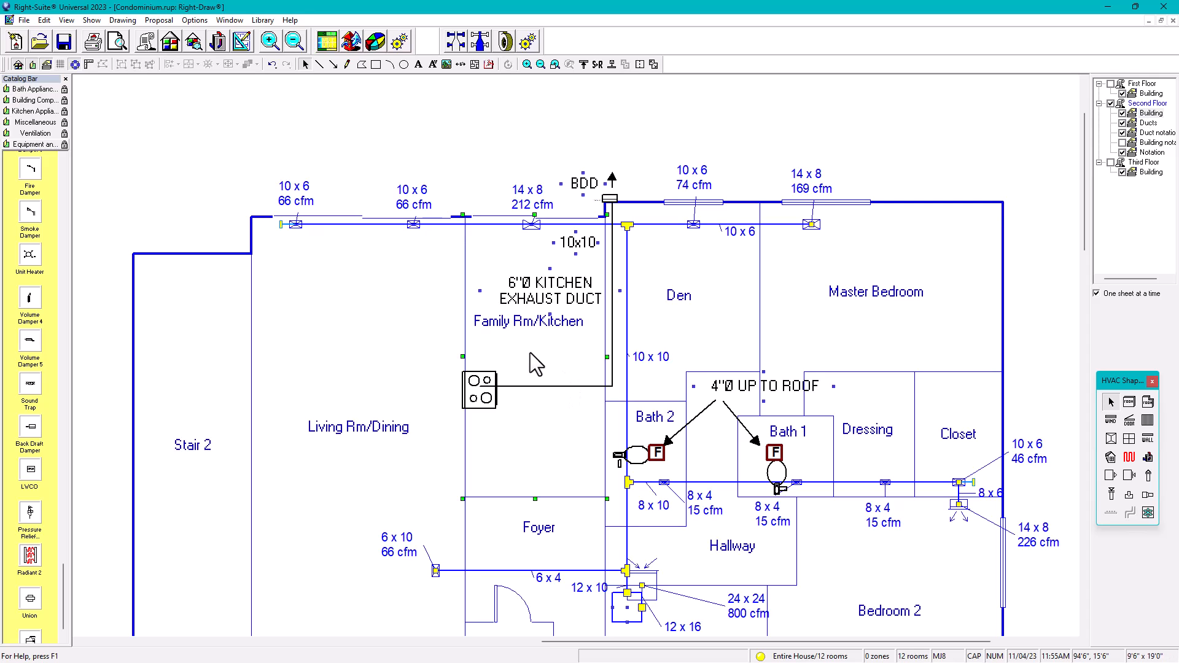
left_click_drag(531, 311, 546, 430)
left_click(551, 301)
left_click_drag(551, 292, 551, 305)
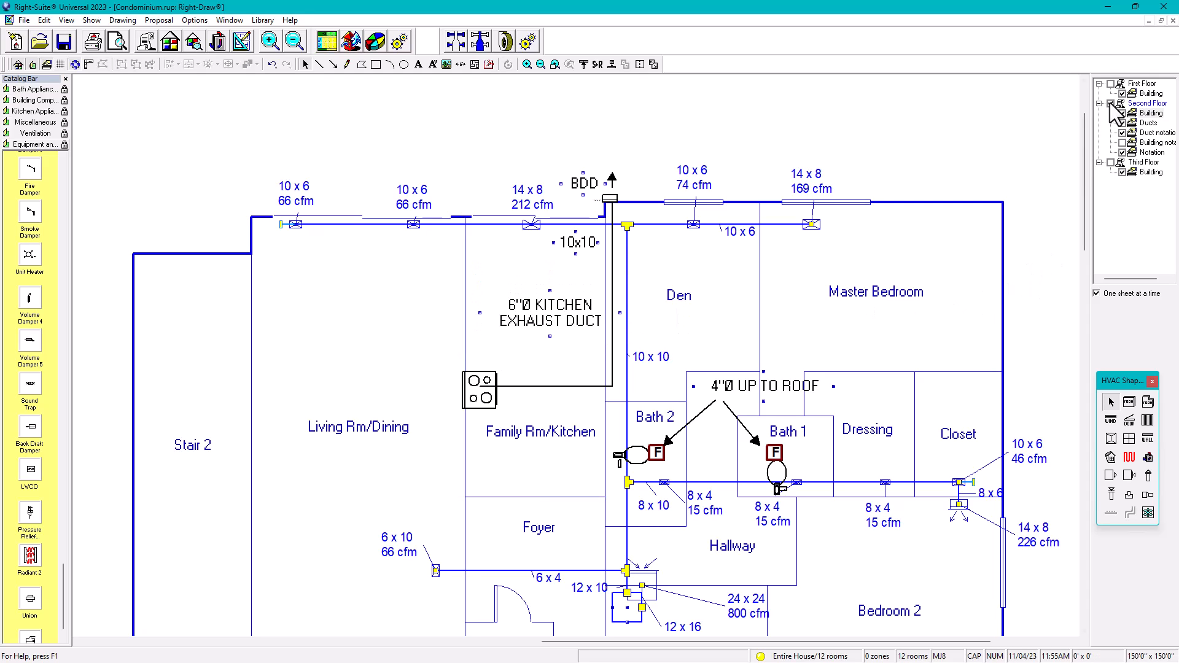
left_click(1142, 113)
left_click(1130, 123)
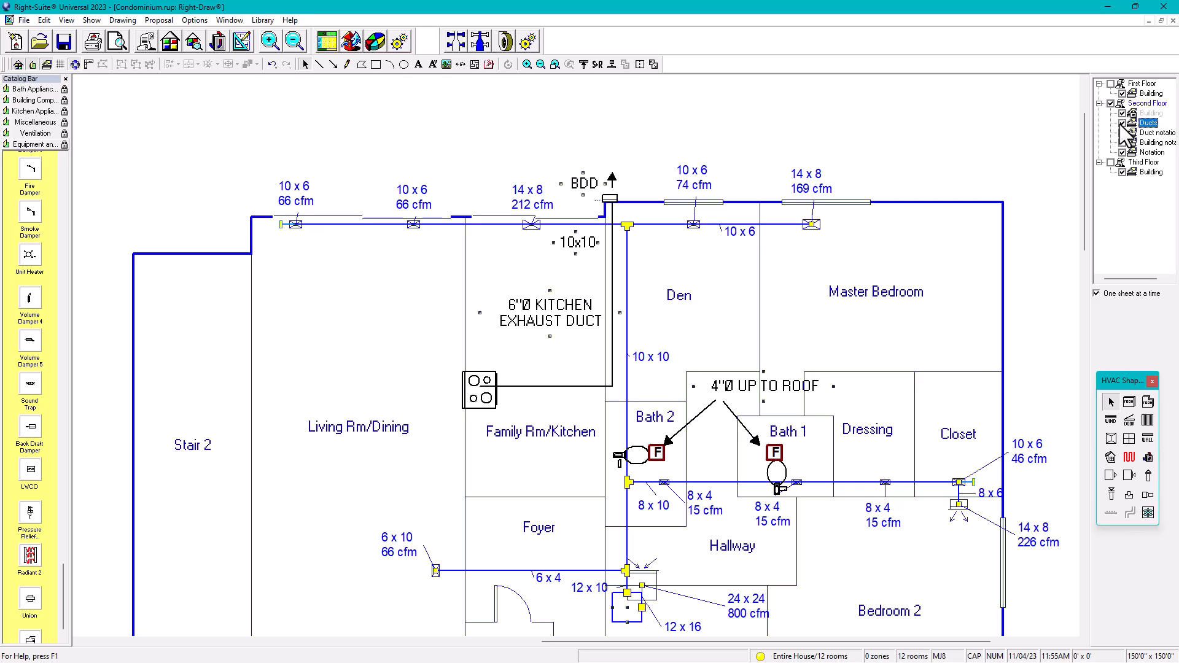
Step: Move the 24x24 800 cfm label left near the Utility Area
scroll(599, 342, "down", 4)
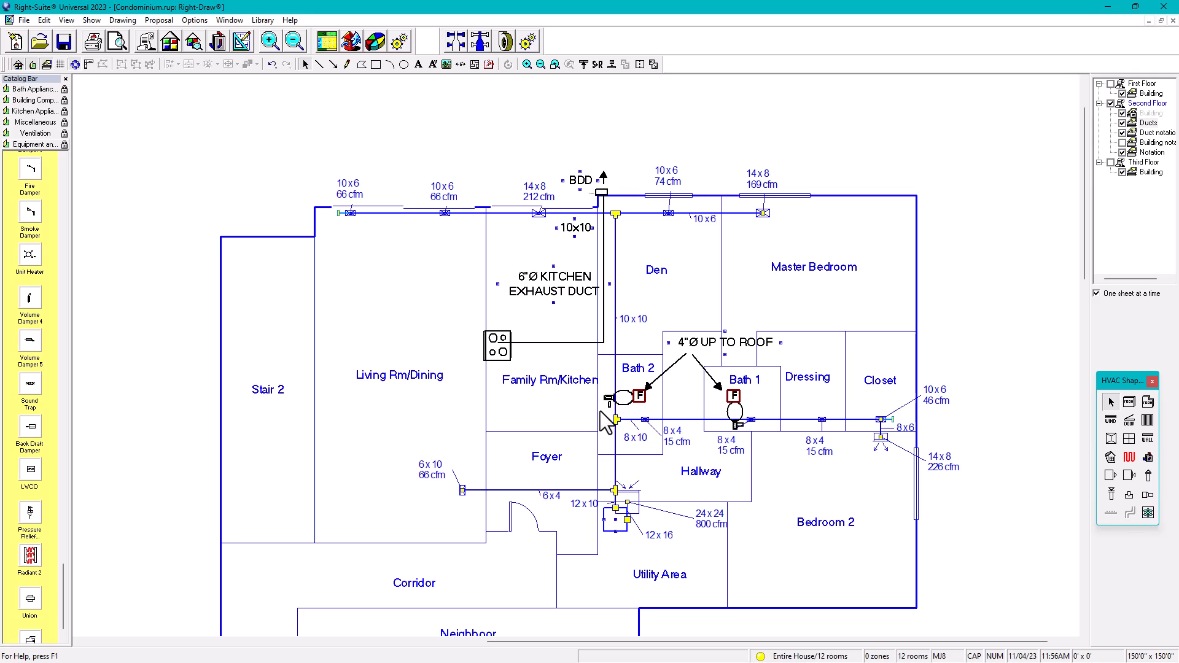
middle_click_drag(693, 569, 656, 384)
scroll(659, 368, "up", 1)
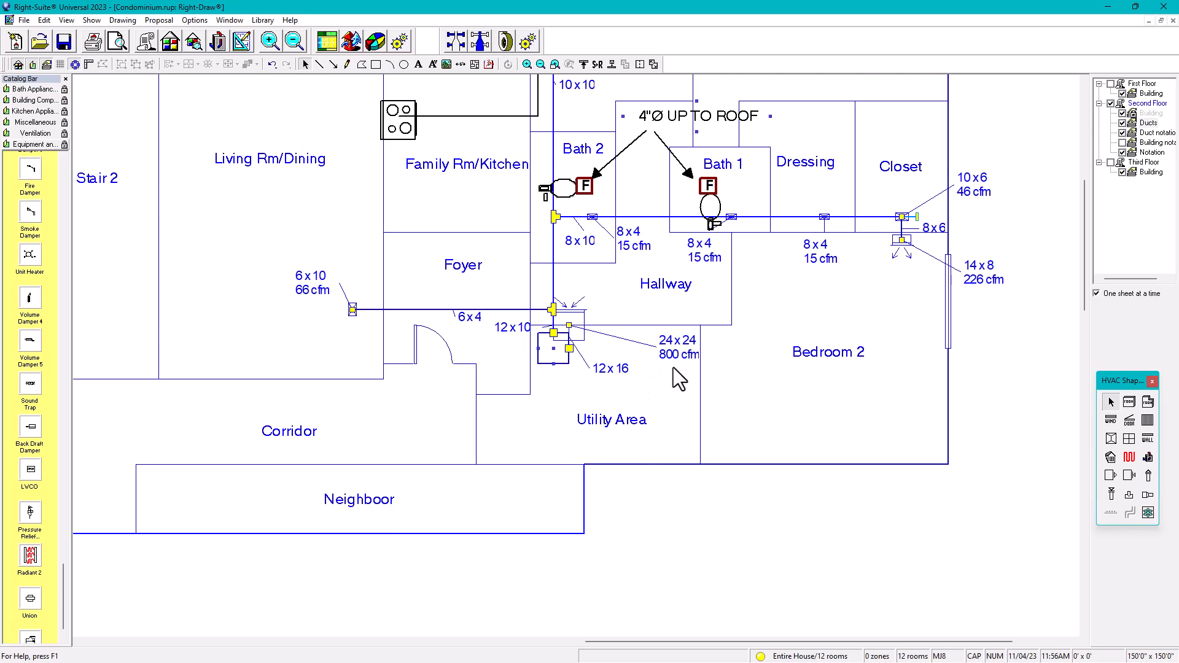
left_click_drag(678, 364, 611, 347)
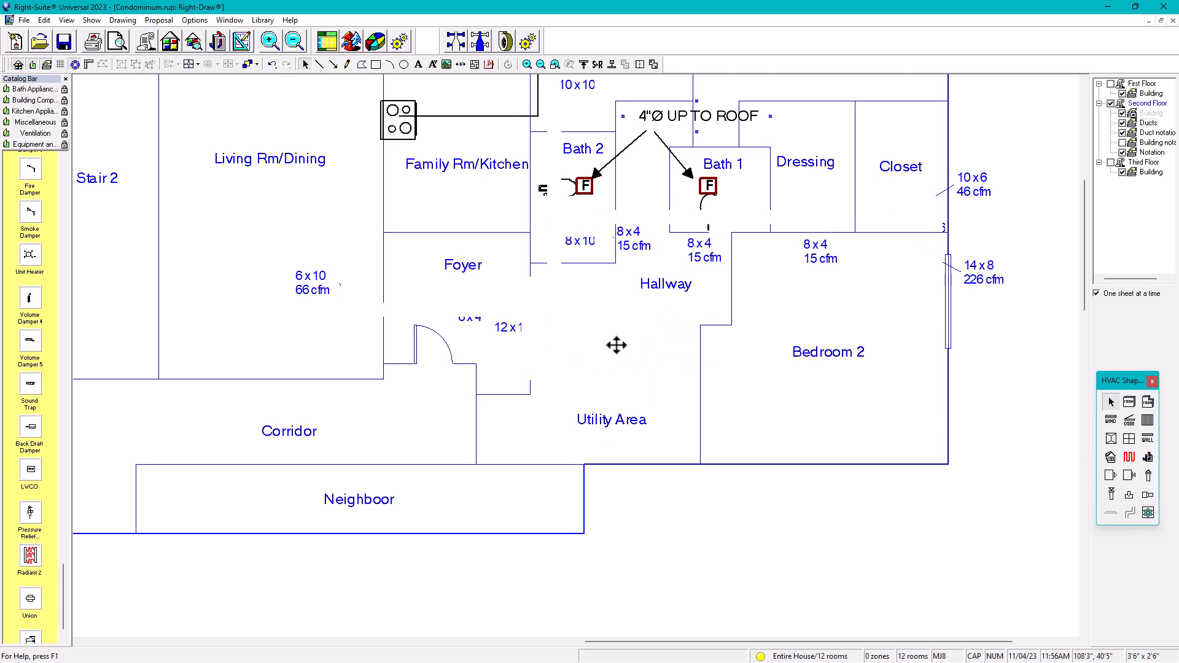
left_click(604, 370)
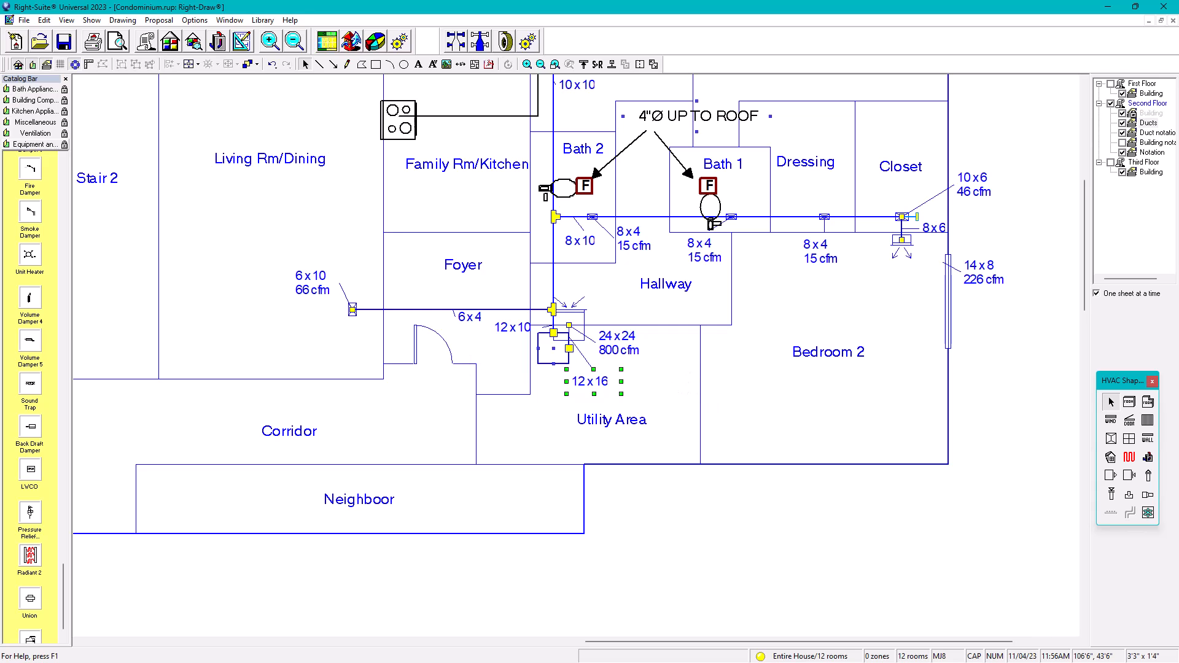
Step: Browse the catalogs and bring up the Miscellaneous symbols
left_click(37, 89)
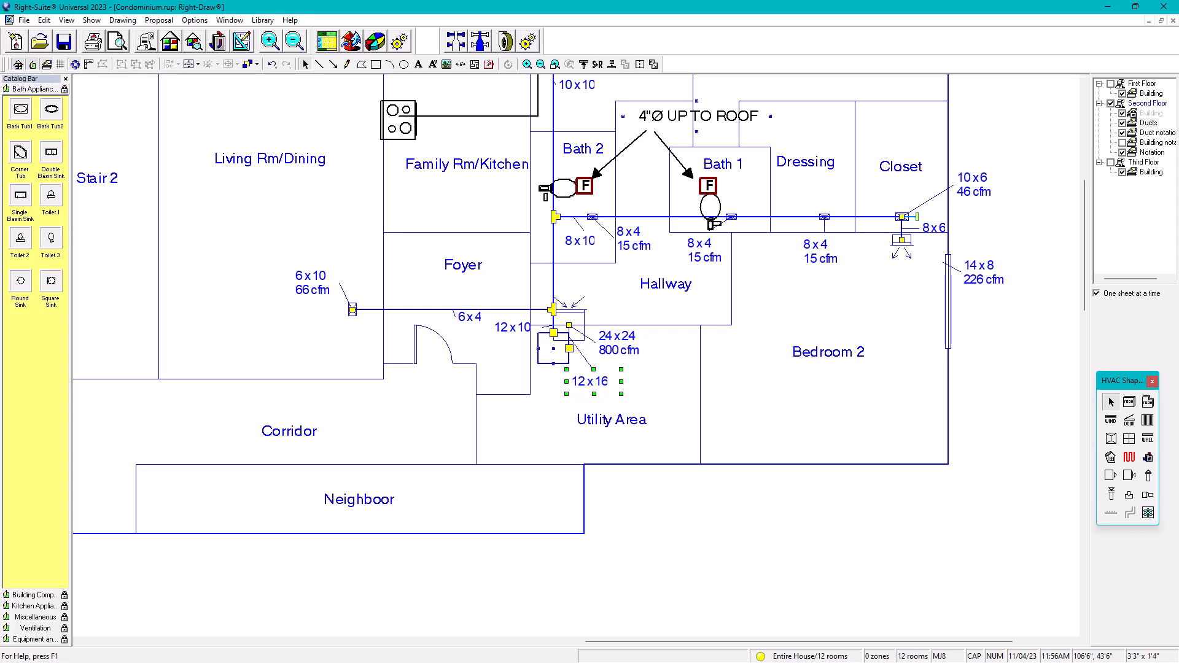
left_click(36, 639)
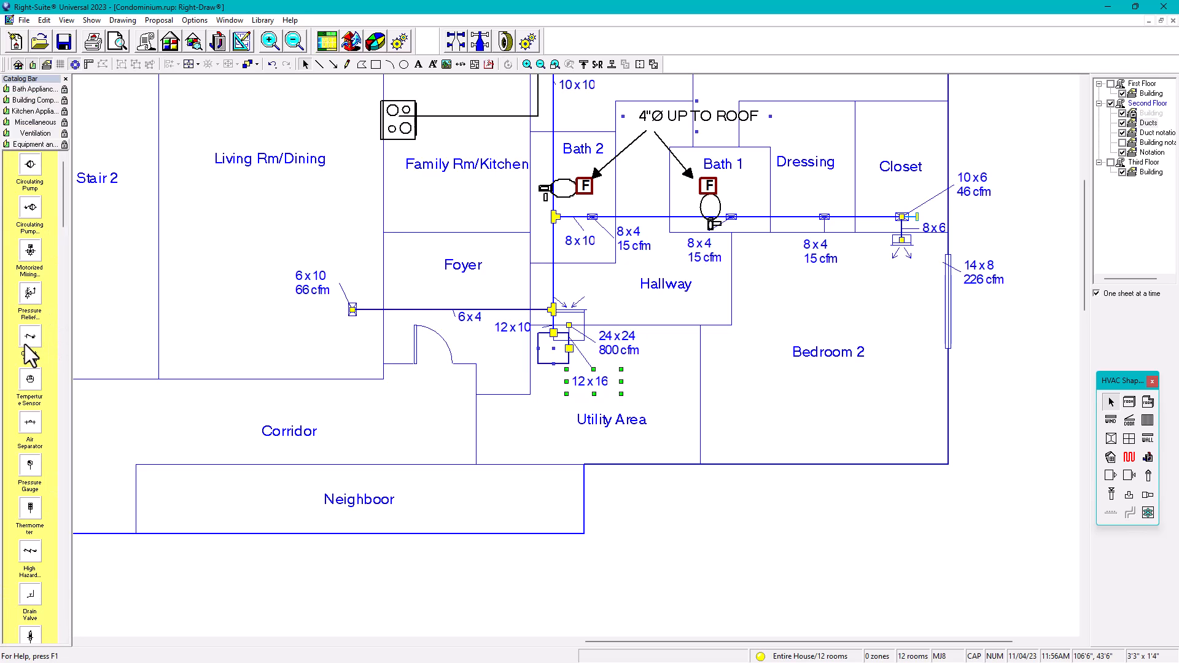
left_click(36, 122)
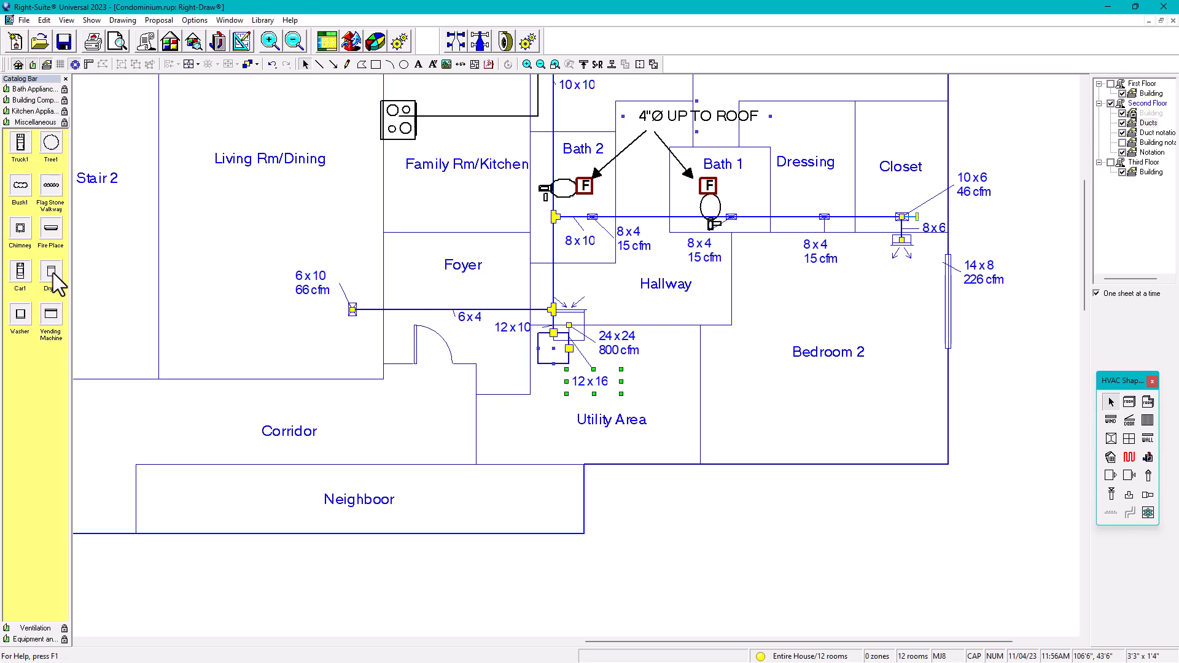
Step: Place a Washer and a Dryer from the Miscellaneous catalog in the Utility Area
left_click(21, 319)
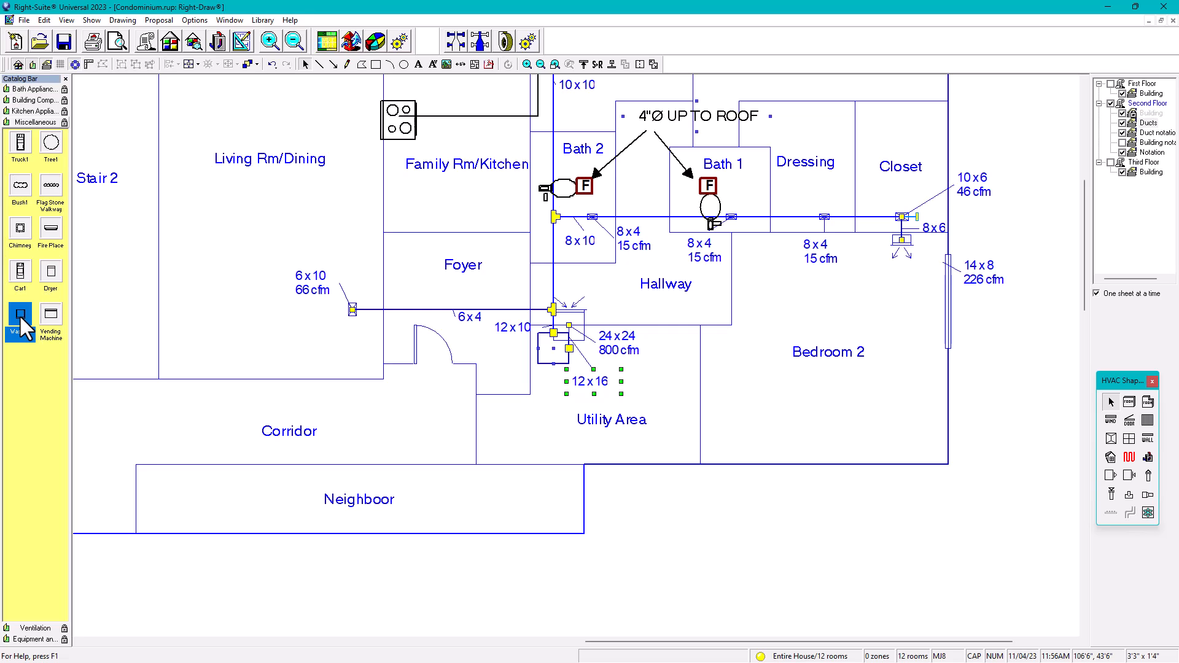
left_click_drag(21, 325, 674, 365)
double_click(673, 357)
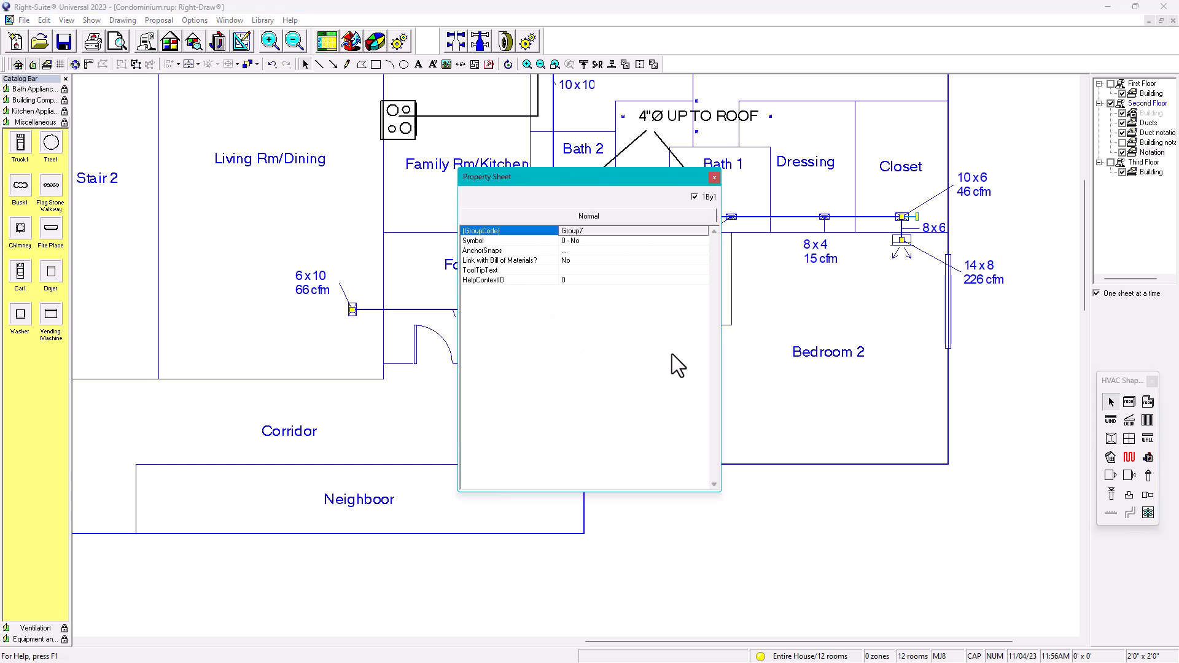
left_click(715, 178)
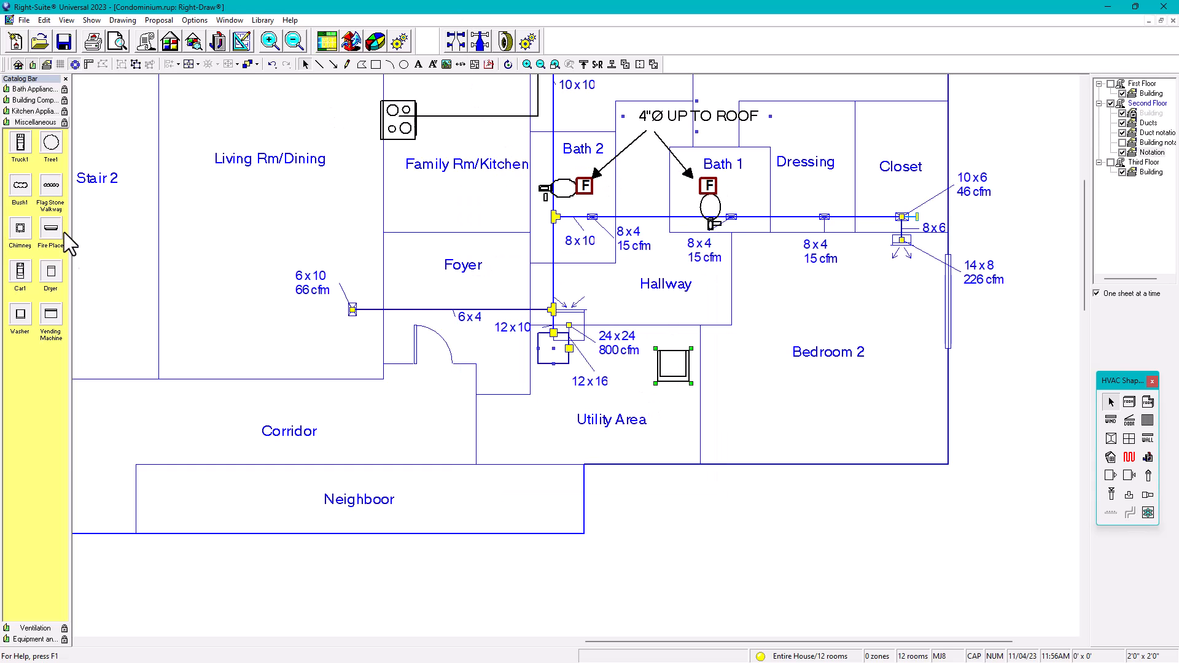
left_click_drag(51, 270, 691, 424)
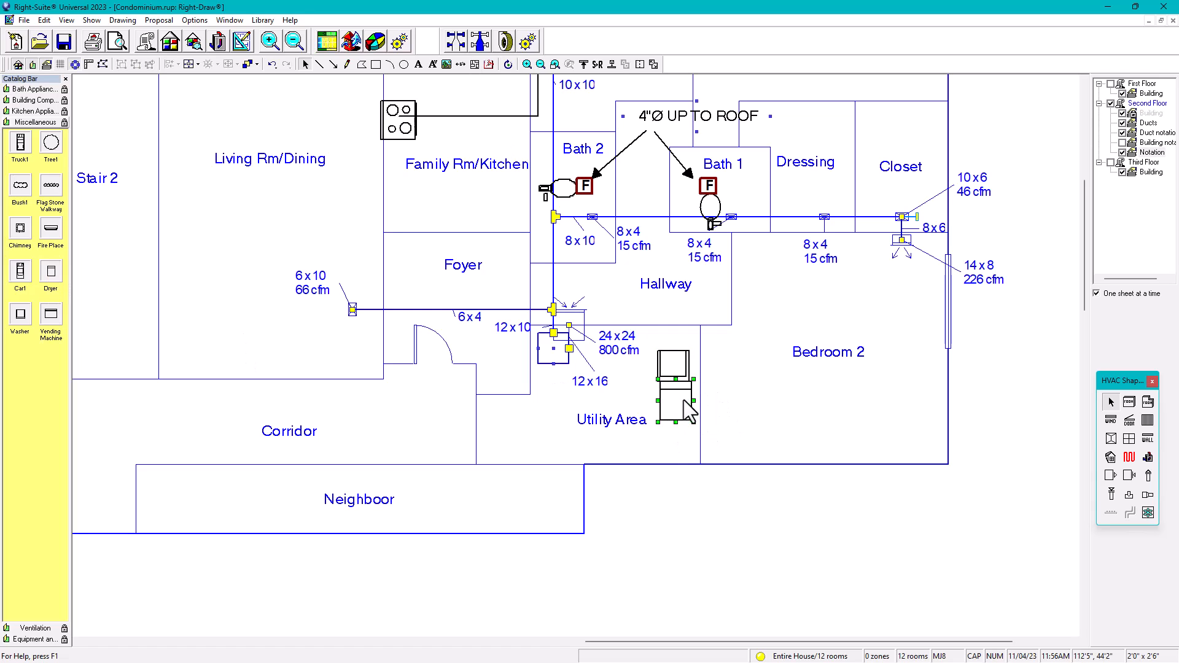
left_click(681, 417)
left_click_drag(683, 418, 686, 439)
Step: Rotate the dryer and washer 90 degrees and stack them against the Hallway wall
left_click(509, 66)
left_click_drag(659, 400, 698, 407)
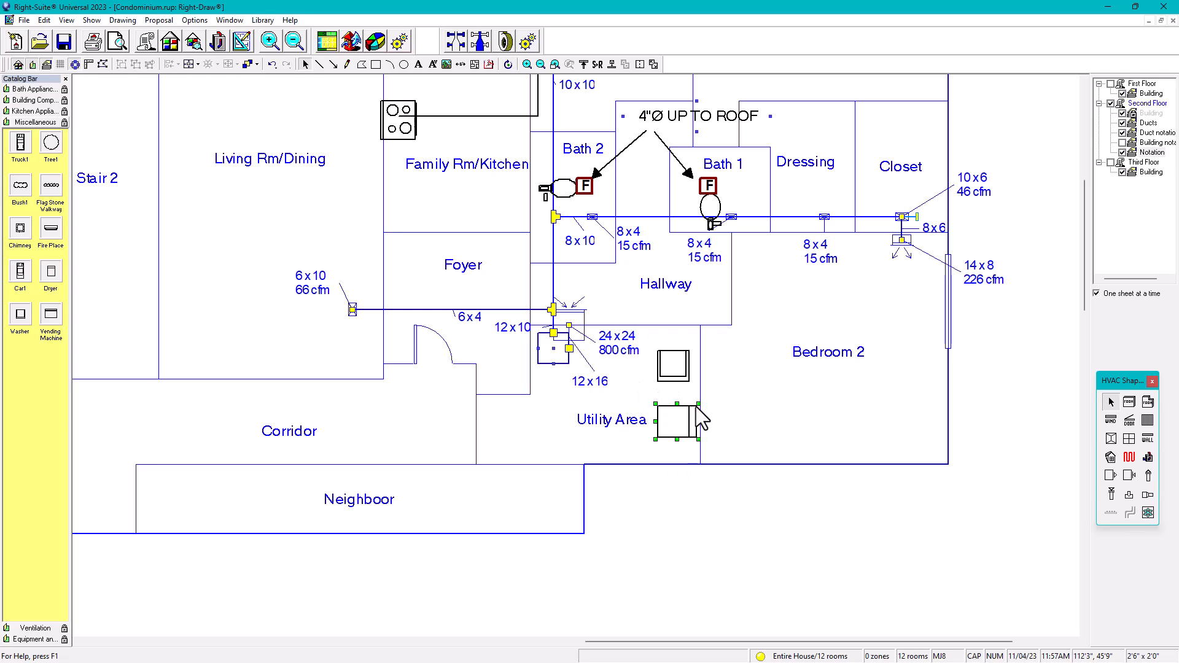
left_click(676, 366)
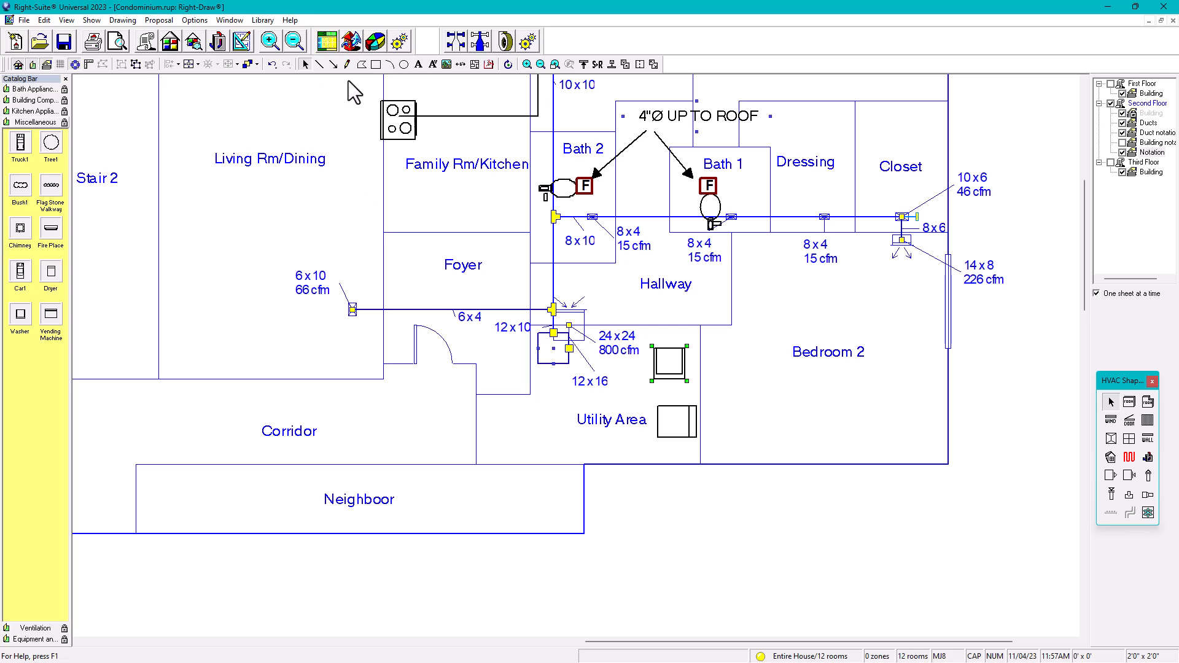
left_click(509, 64)
left_click_drag(652, 347, 680, 346)
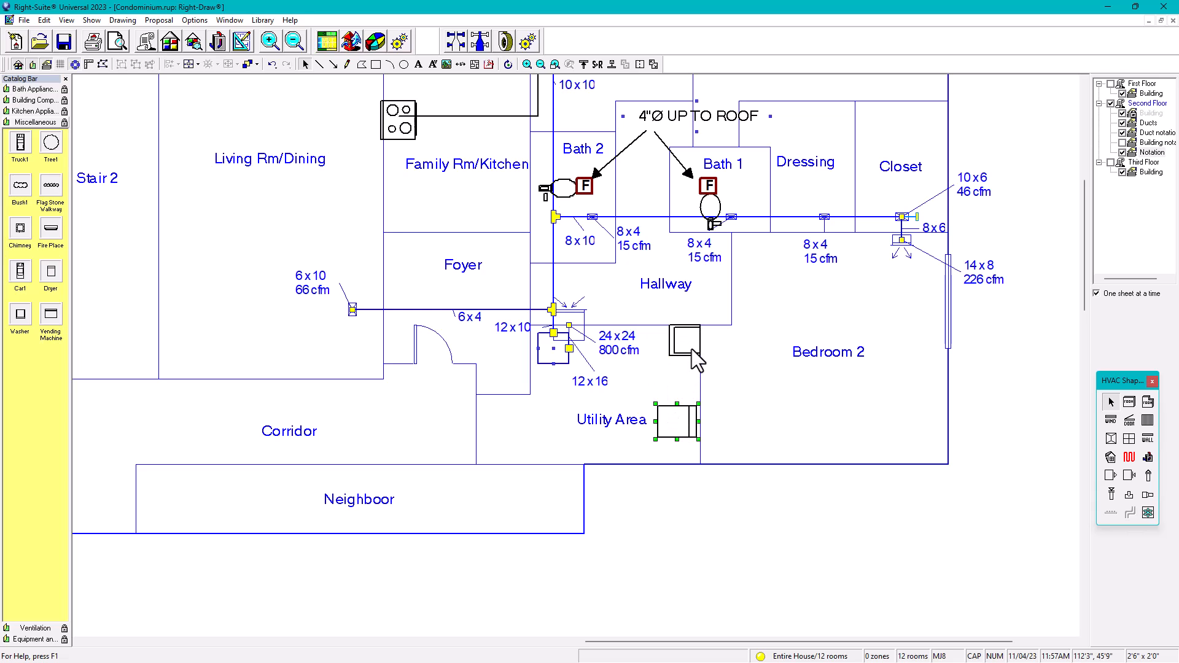
left_click_drag(694, 400, 665, 352)
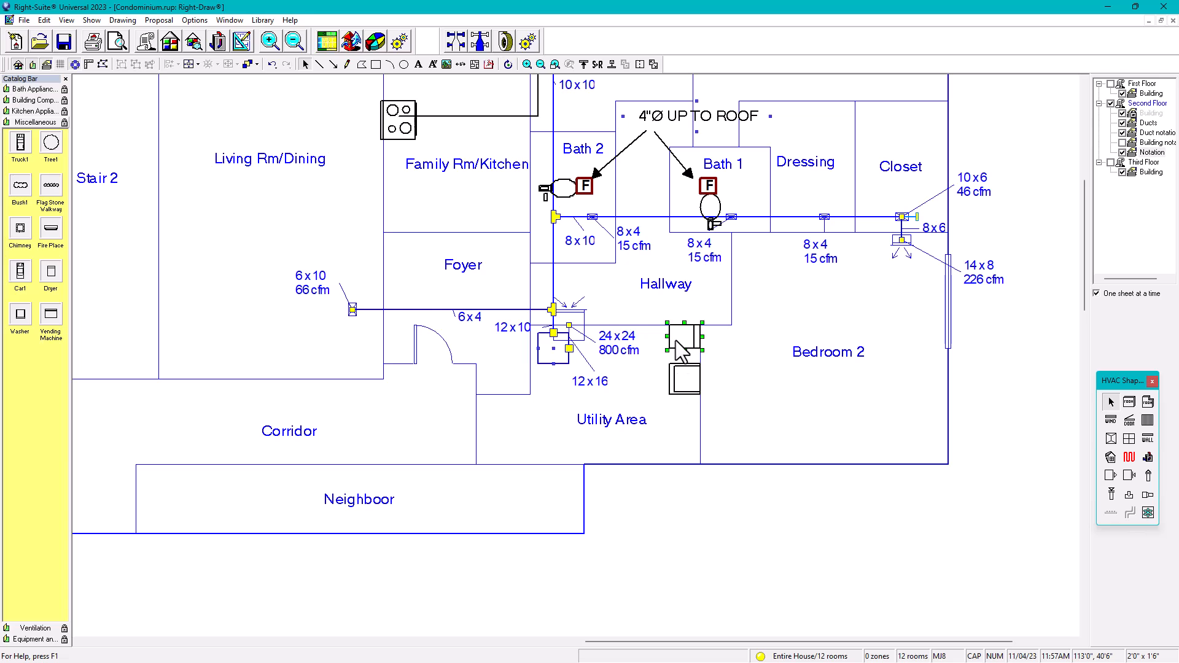
left_click_drag(675, 341, 692, 379)
left_click(689, 381)
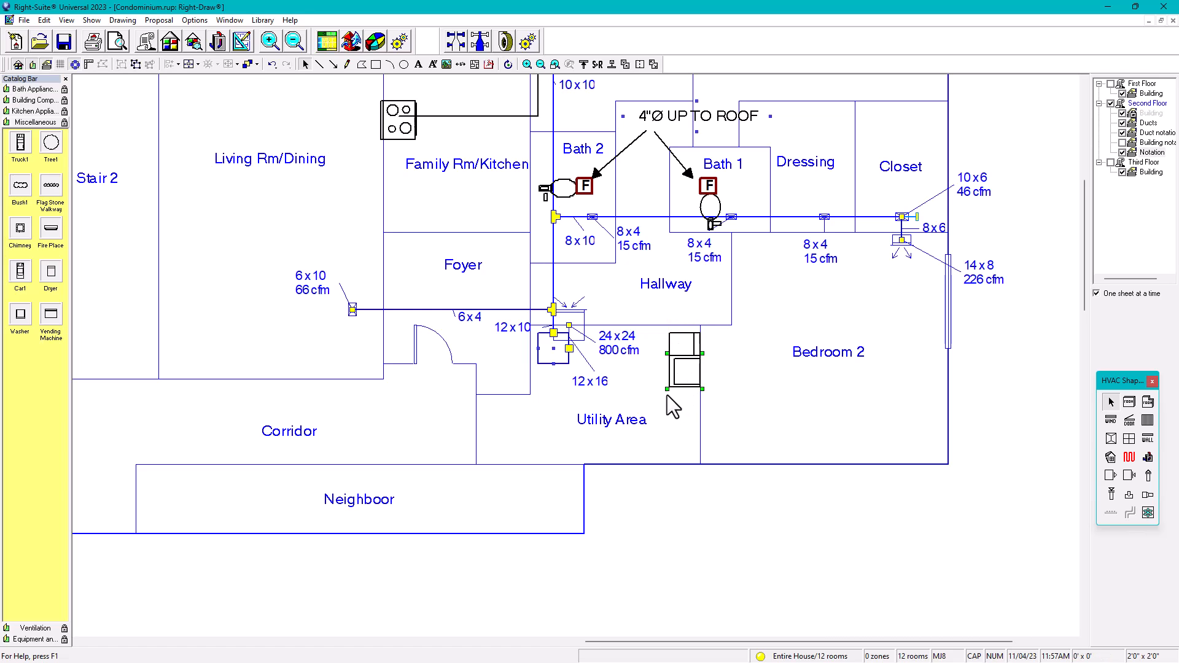
Step: Stretch the dryer upward until it meets the Hallway wall in the Utility Area
left_click(684, 346)
scroll(683, 347, "up", 1)
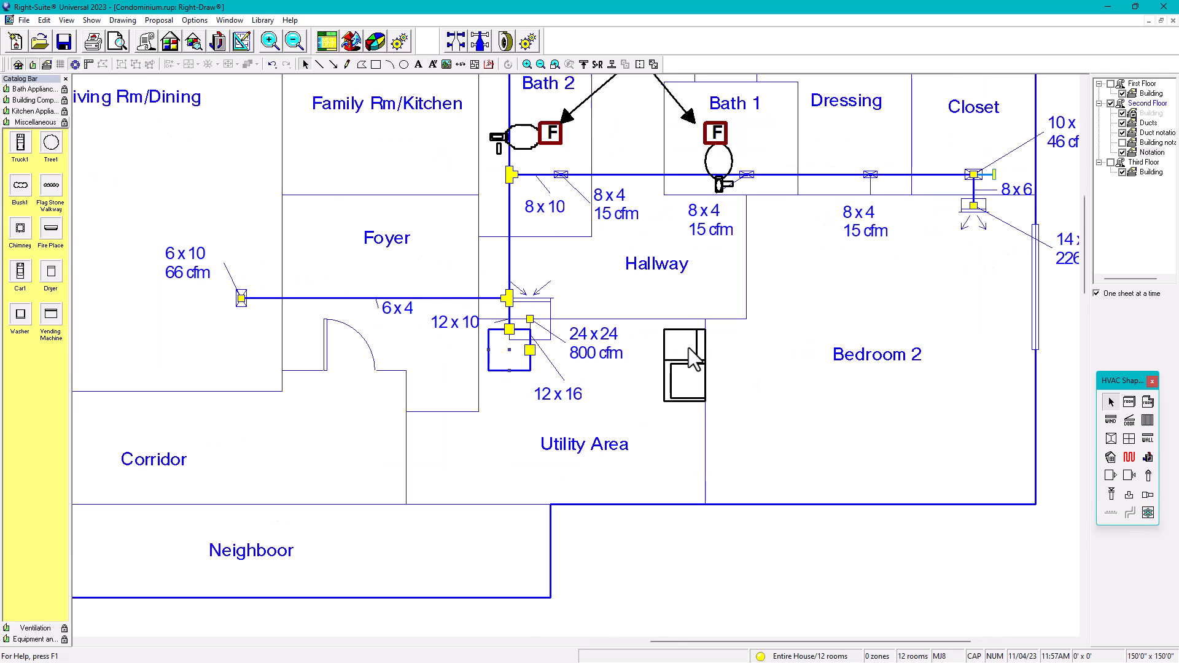
scroll(688, 349, "up", 1)
left_click(663, 335)
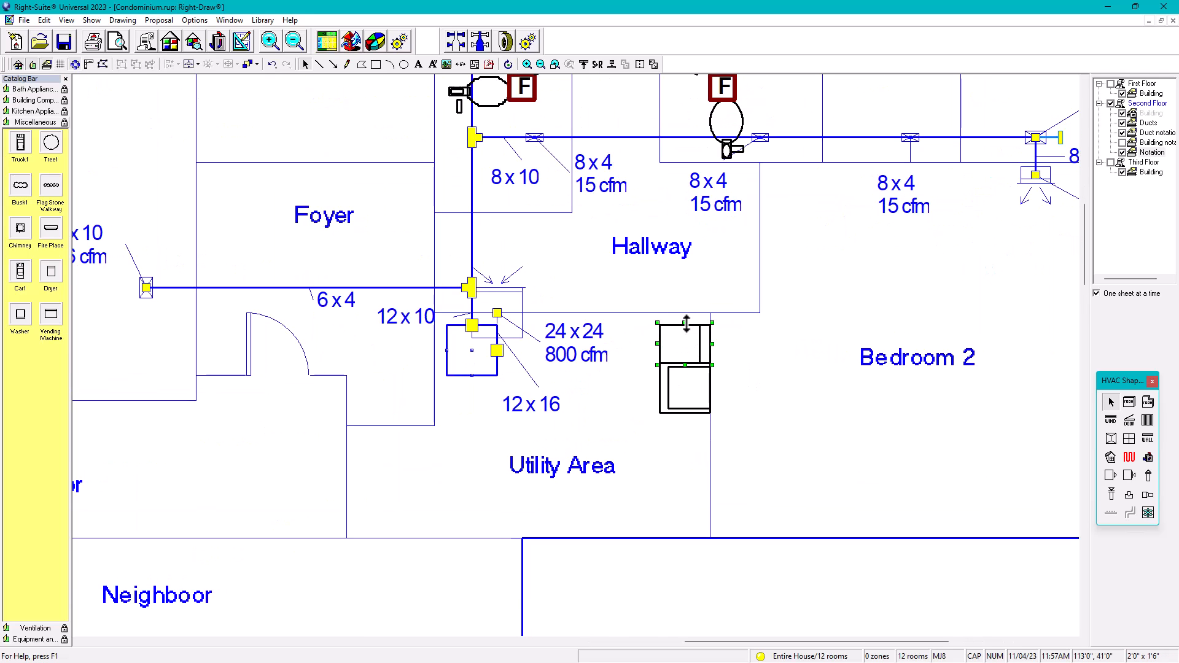
left_click_drag(684, 323, 684, 311)
left_click(674, 449)
Step: Stack the washer directly below the dryer, then pan left to show the Closet supply branch
left_click(684, 407)
left_click(682, 354)
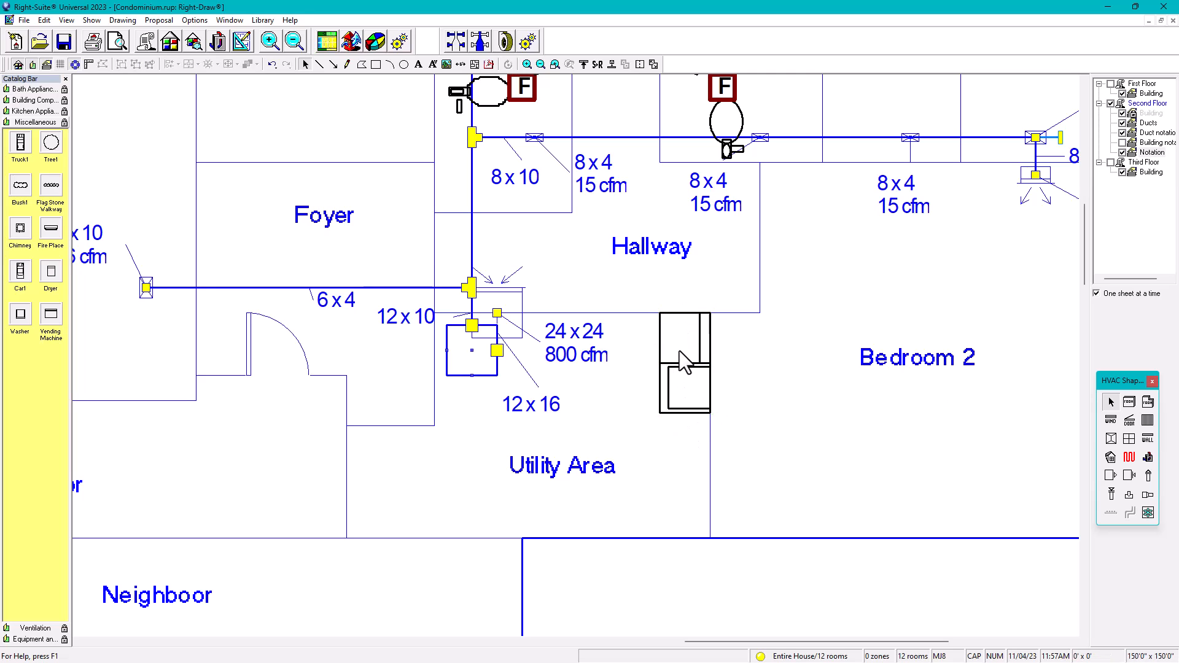
left_click(672, 388)
left_click_drag(673, 387, 673, 400)
left_click(683, 348)
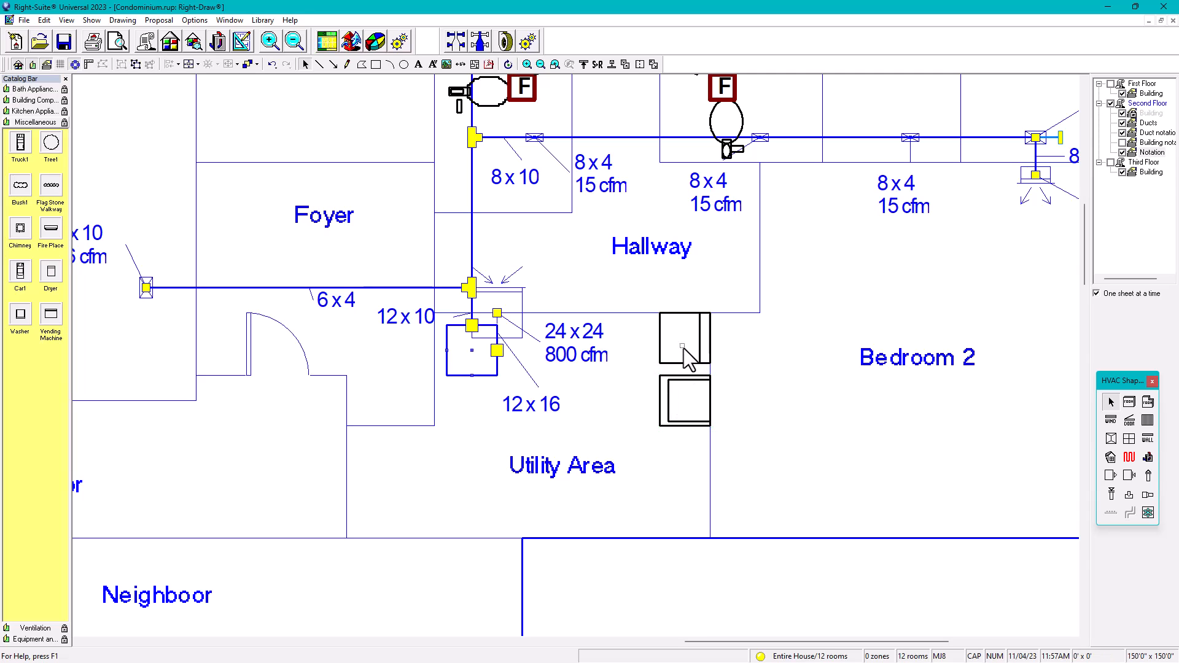
left_click_drag(660, 352, 661, 365)
left_click(727, 365)
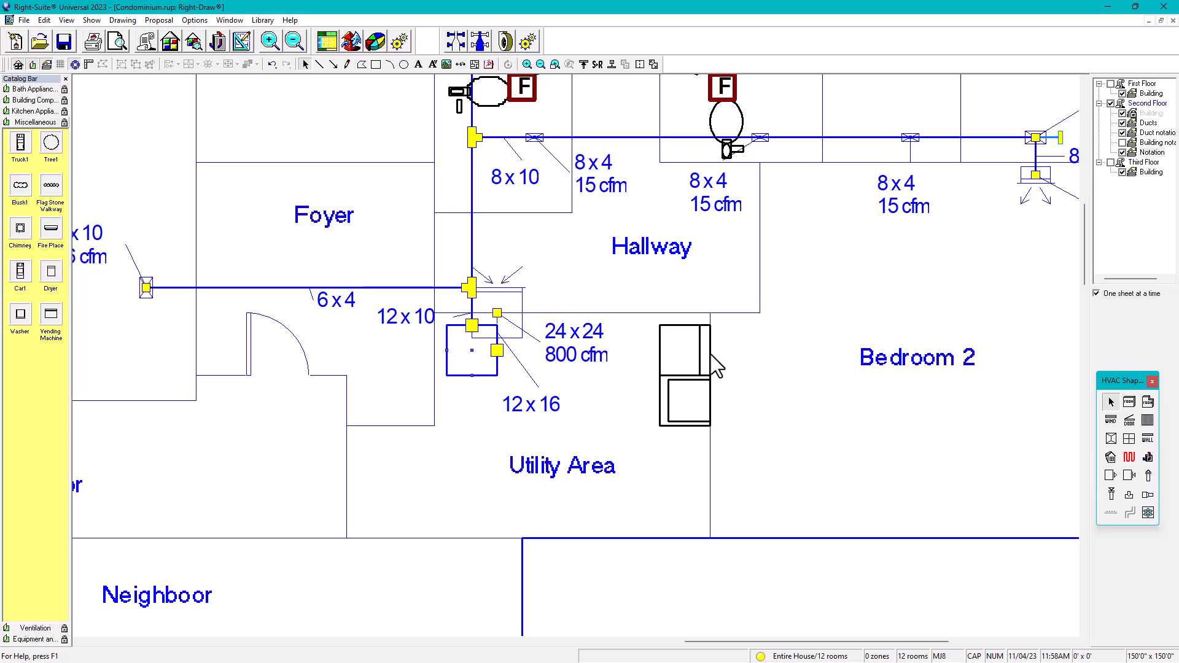
scroll(719, 371, "down", 1)
middle_click_drag(720, 371, 621, 363)
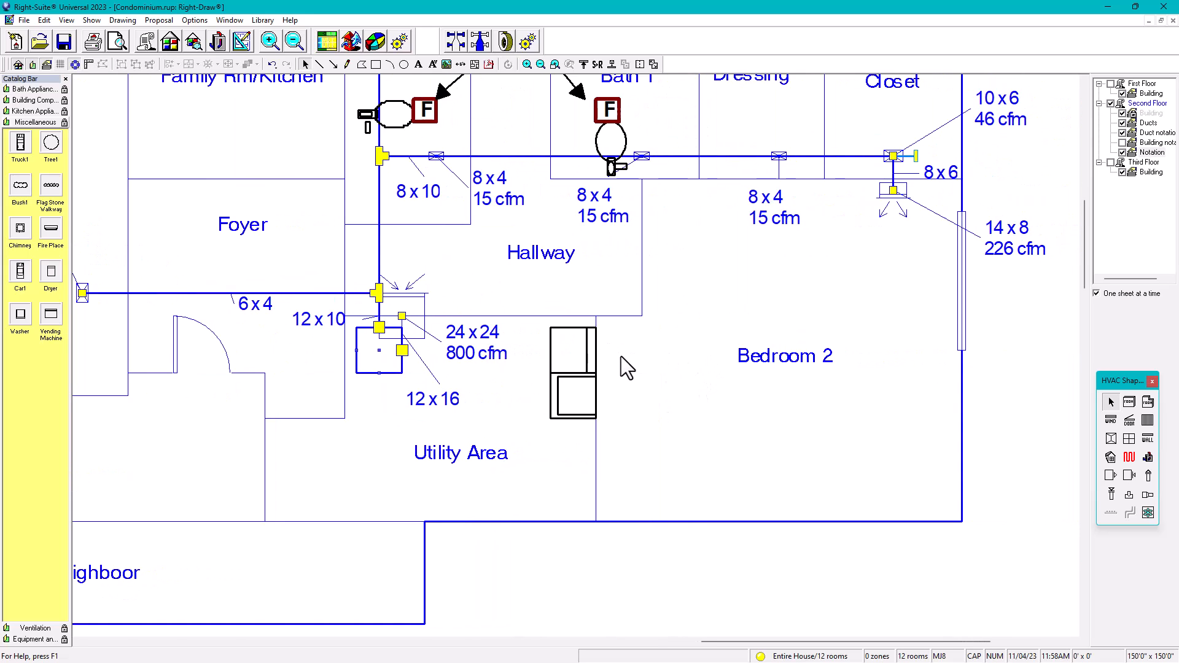
Step: Draw a 0'6" circle beside the dryer as its exhaust outlet, then return to the select arrow
left_click(403, 64)
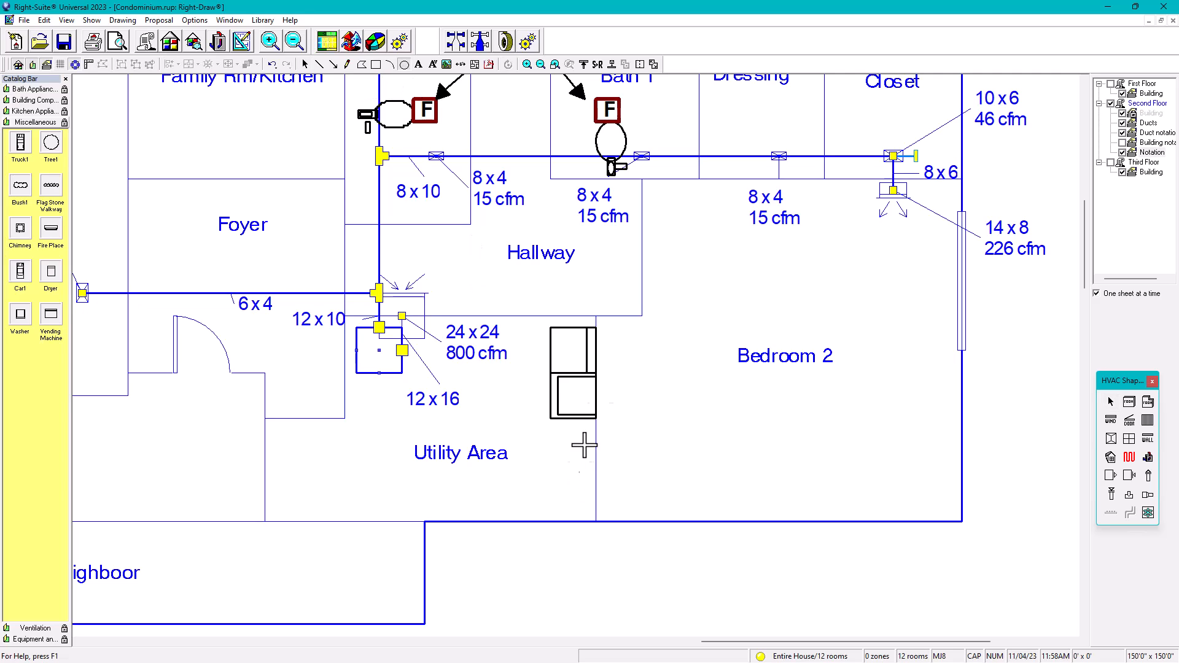
left_click(602, 356)
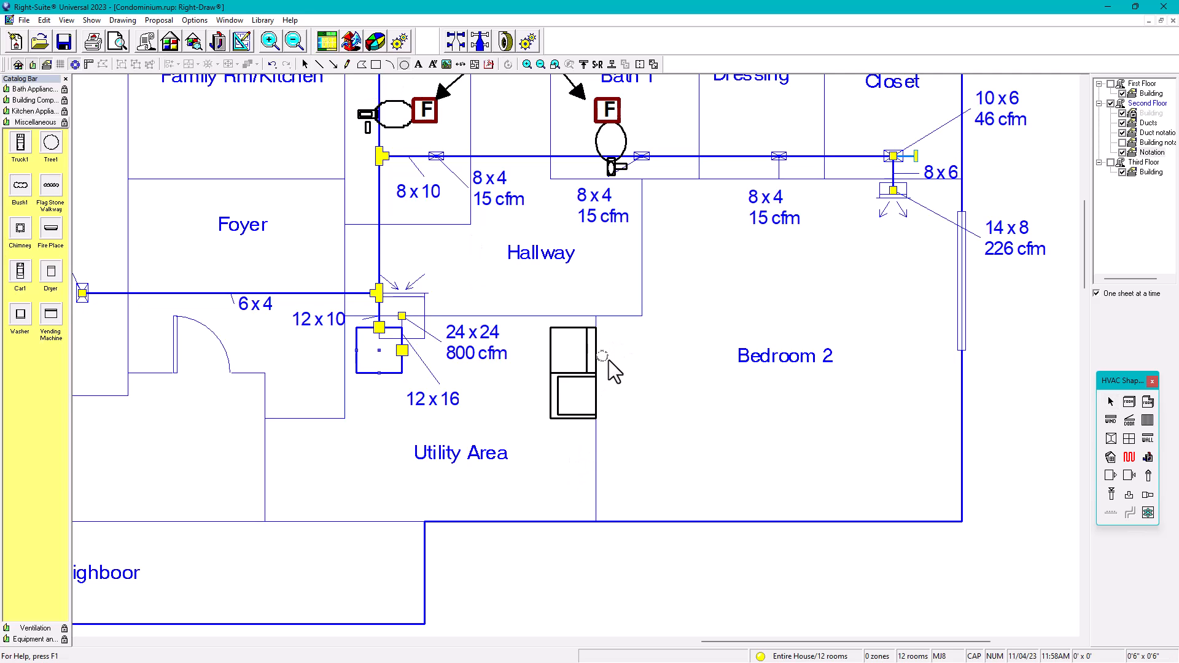
left_click(602, 356)
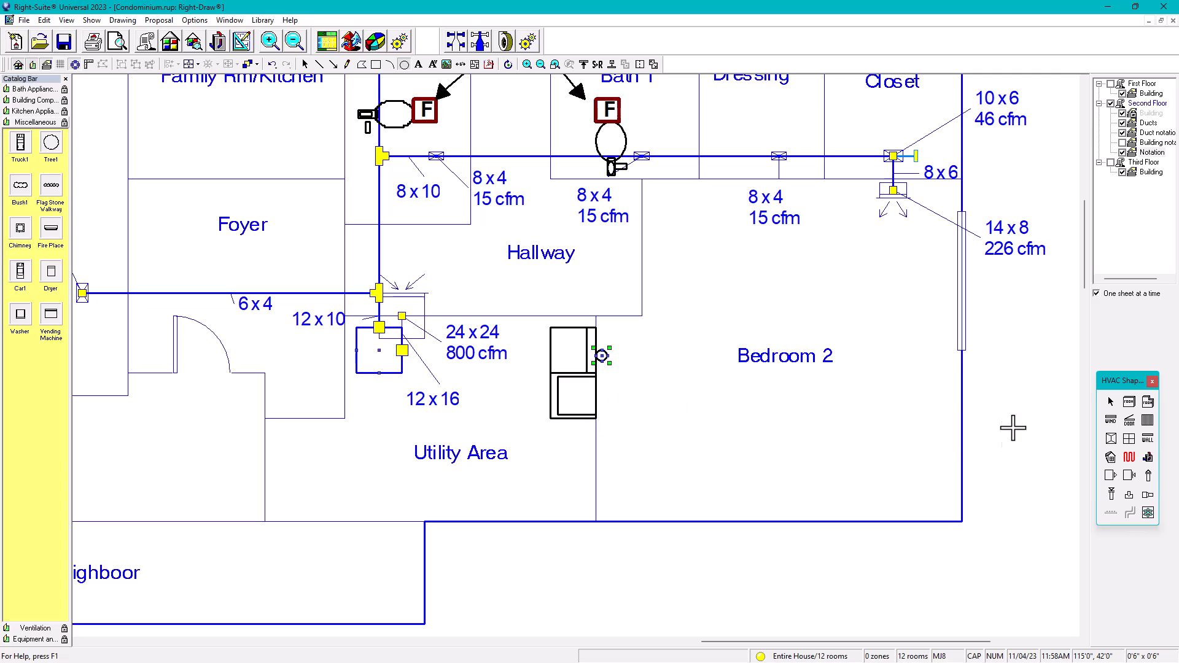
left_click(1111, 402)
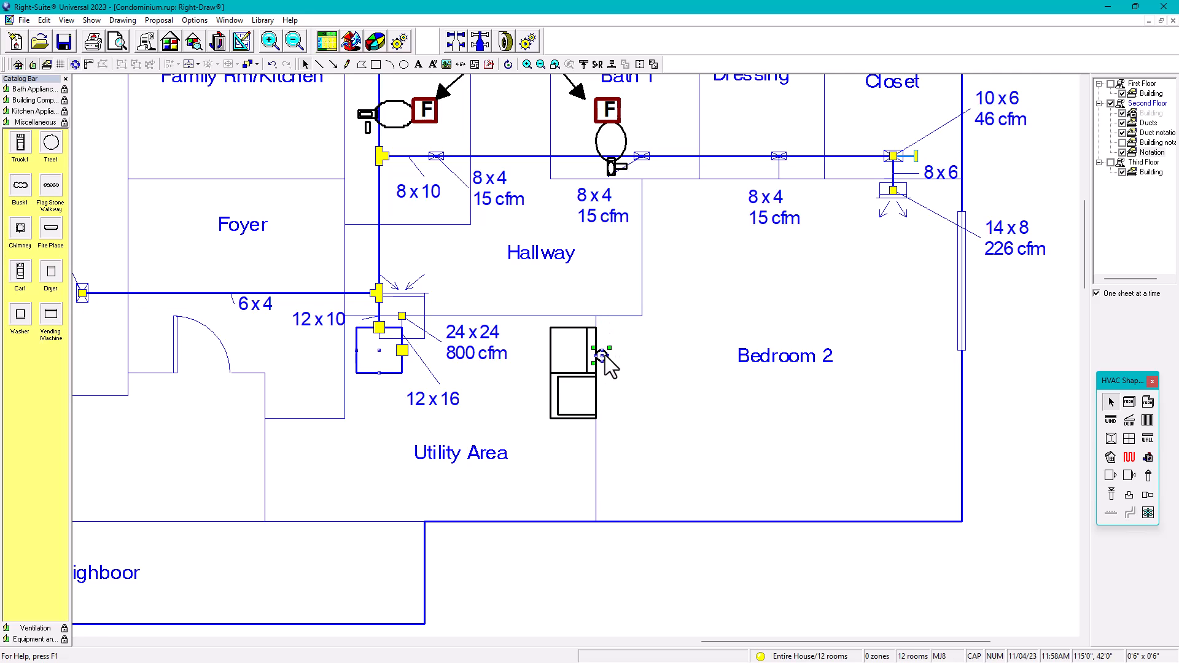
left_click(631, 362)
scroll(606, 362, "down", 2)
middle_click_drag(606, 362, 602, 383)
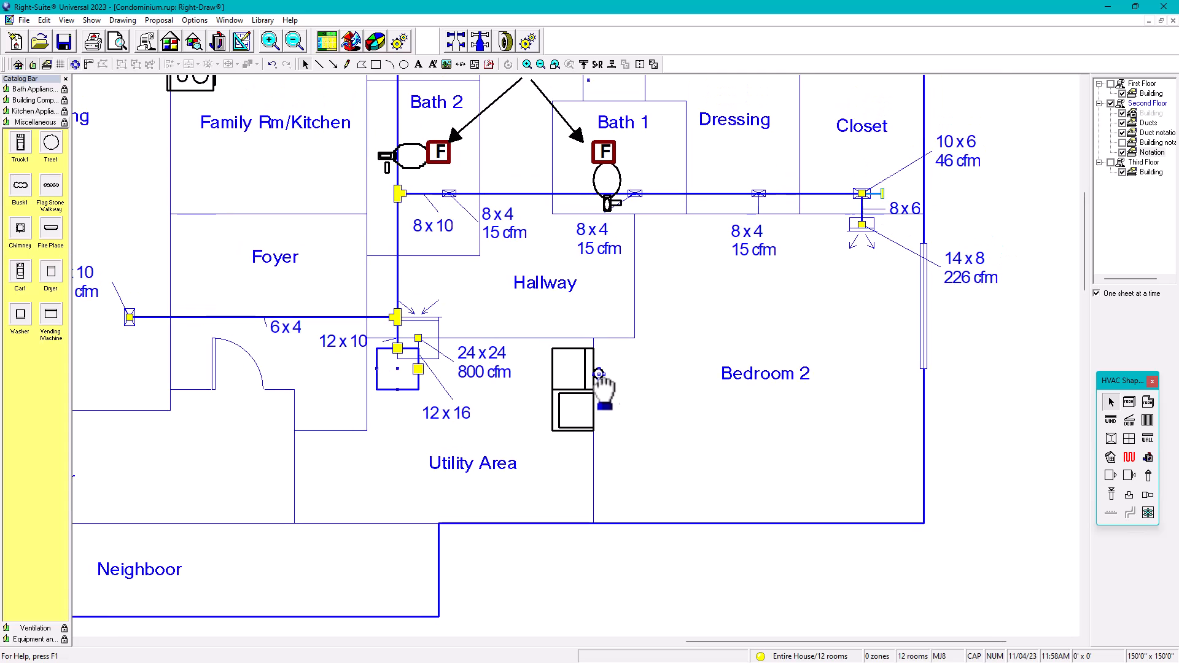
scroll(605, 381, "down", 2)
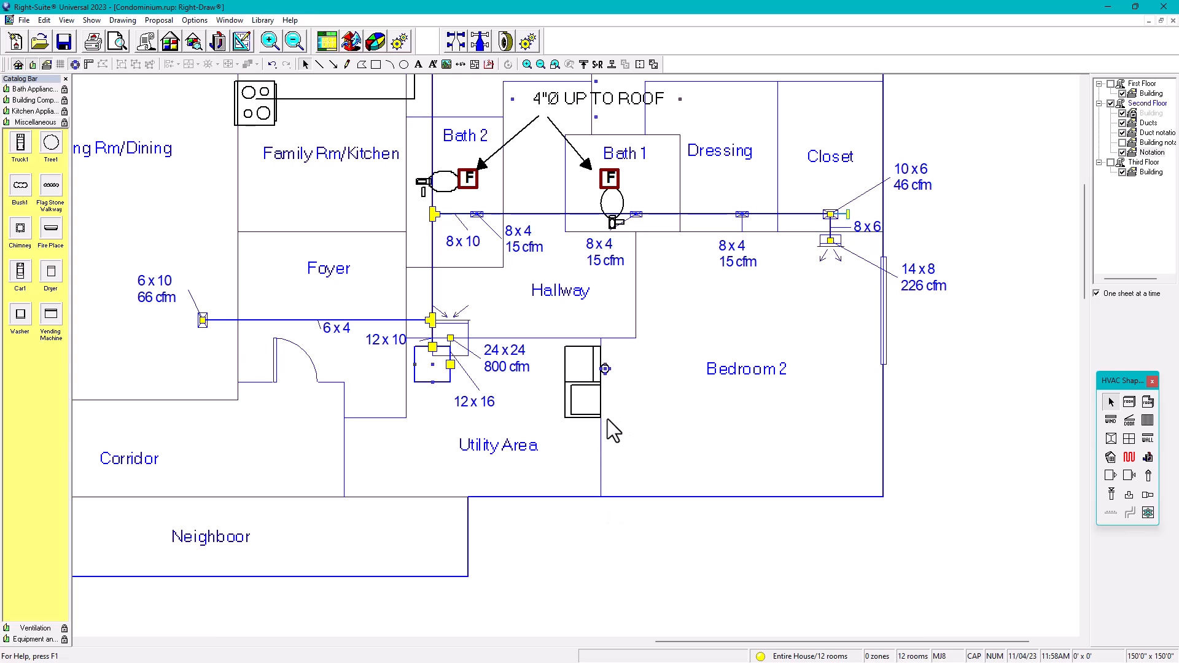
Step: Paste a copy of the 4"Ø UP TO ROOF note and place it beside the dryer in Bedroom 2
left_click(581, 108)
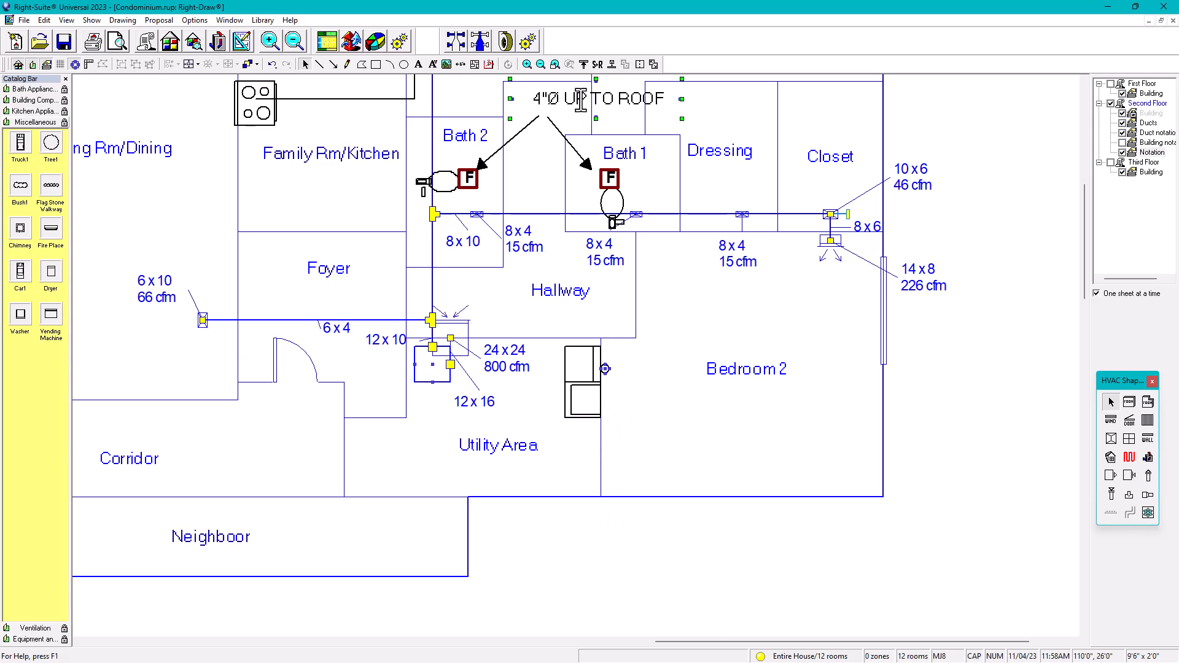
key("ctrl+v")
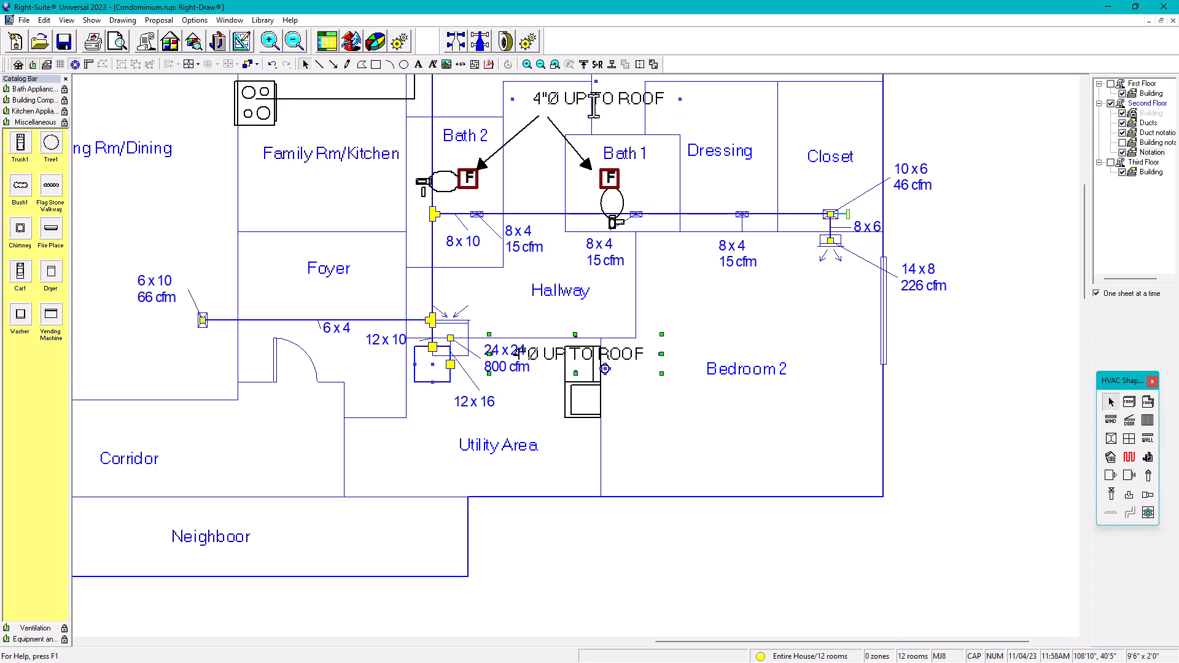
left_click_drag(622, 354, 722, 364)
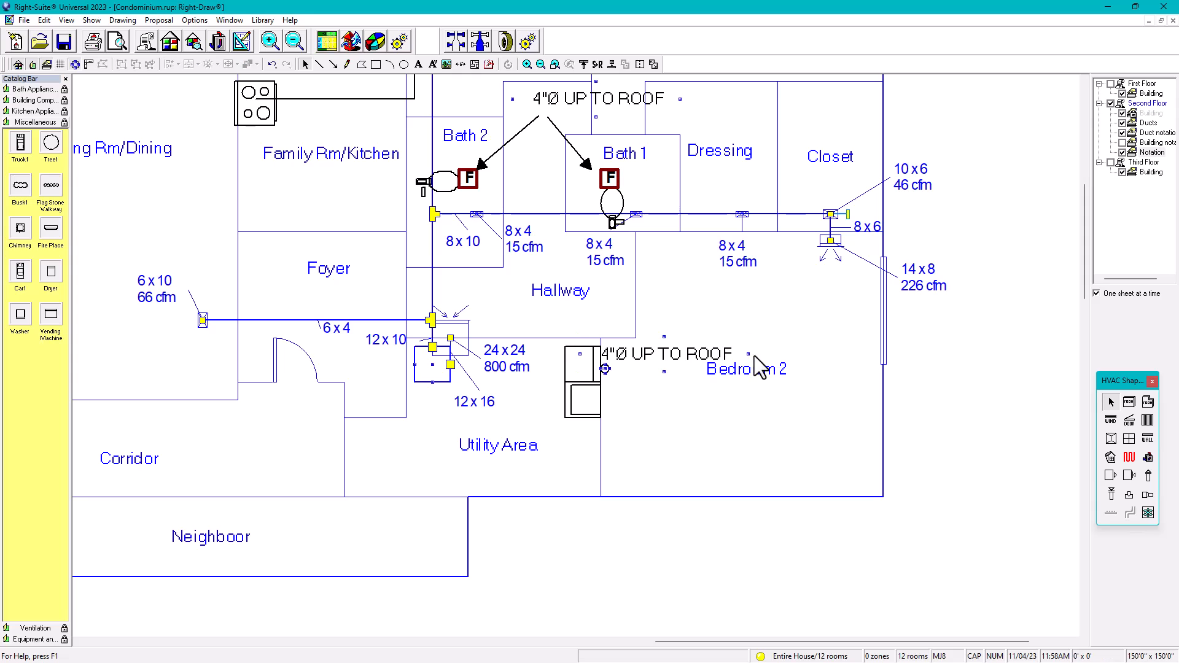
left_click_drag(686, 351, 733, 405)
left_click_drag(797, 428, 720, 438)
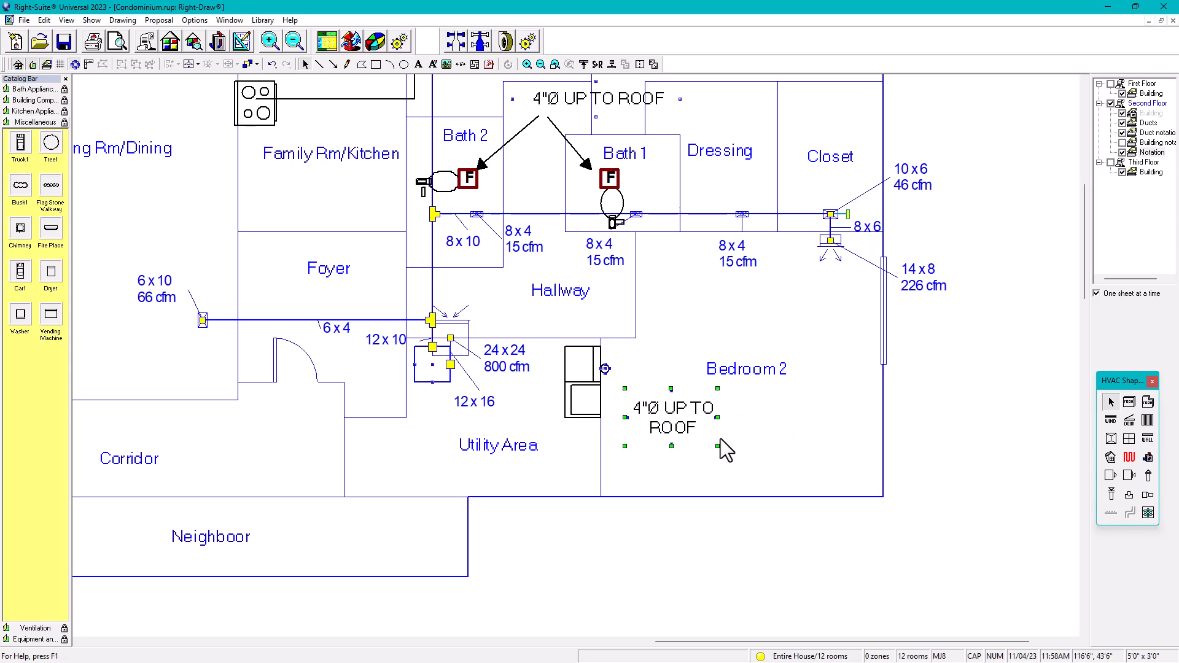
left_click_drag(650, 394, 636, 371)
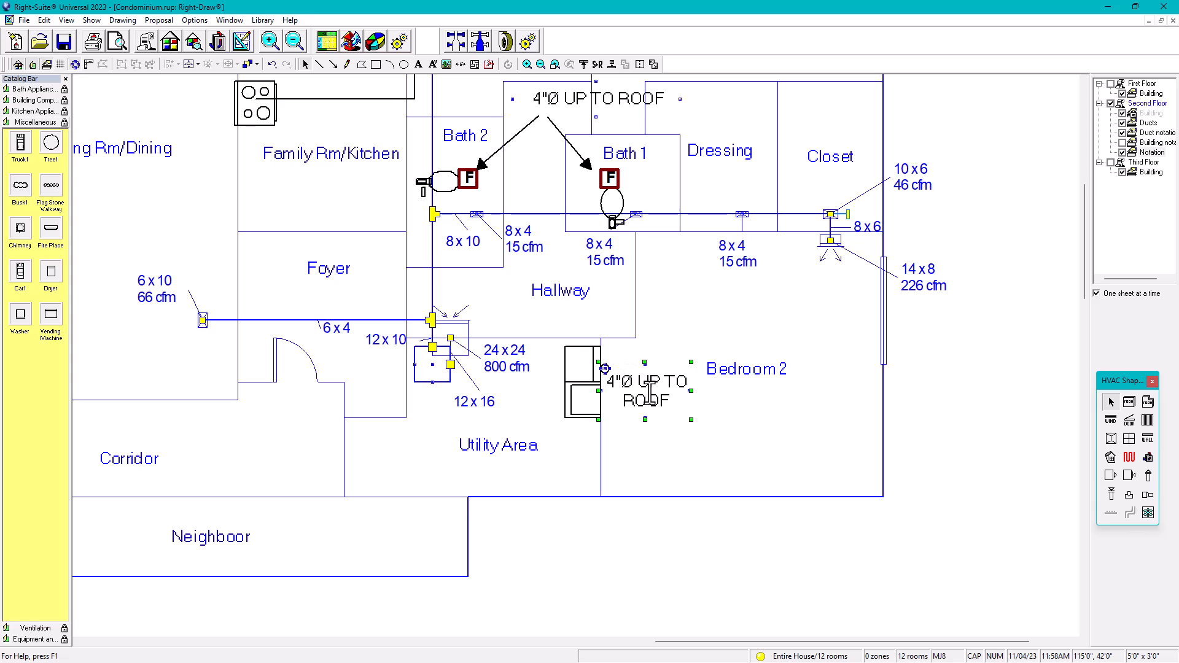
left_click(735, 424)
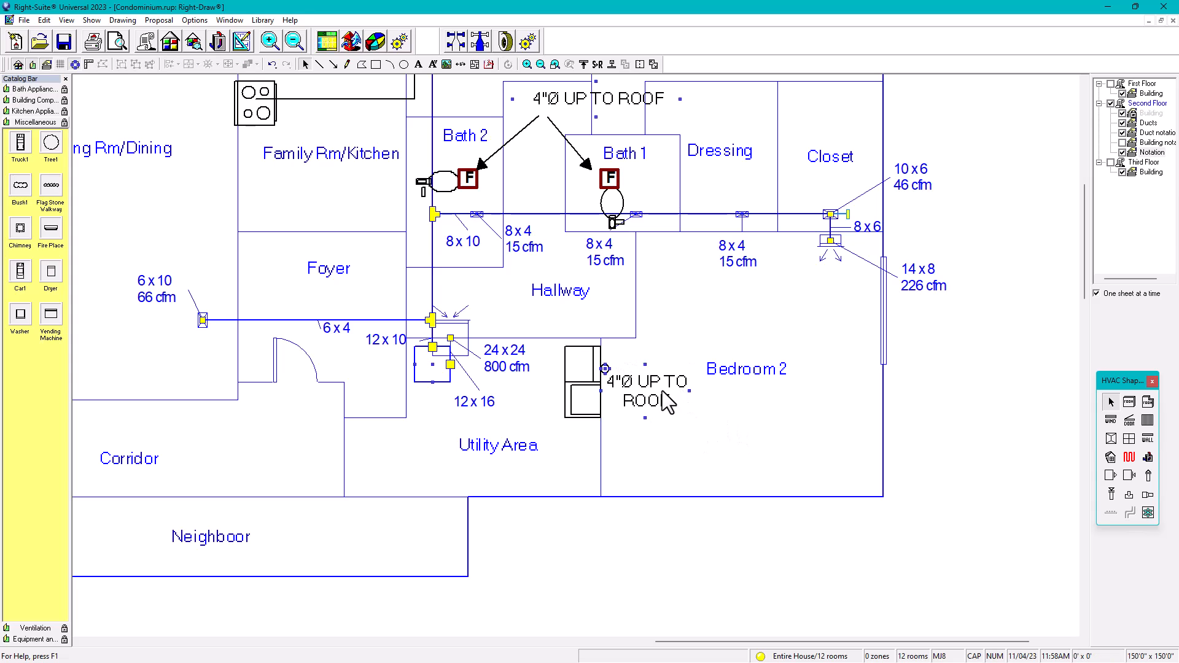
Step: Add 'DRYER EXHAUST' to the copied note's text, enlarge its box, and nudge it left
left_click_drag(666, 402, 671, 393)
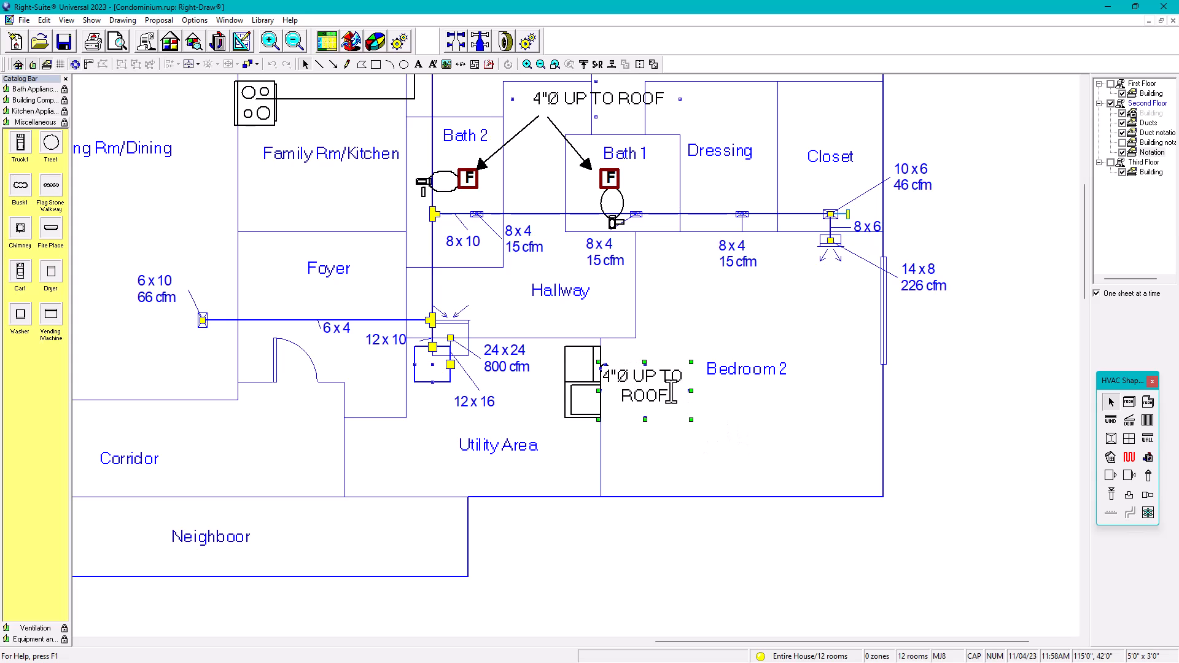
type("DR")
type("YER E")
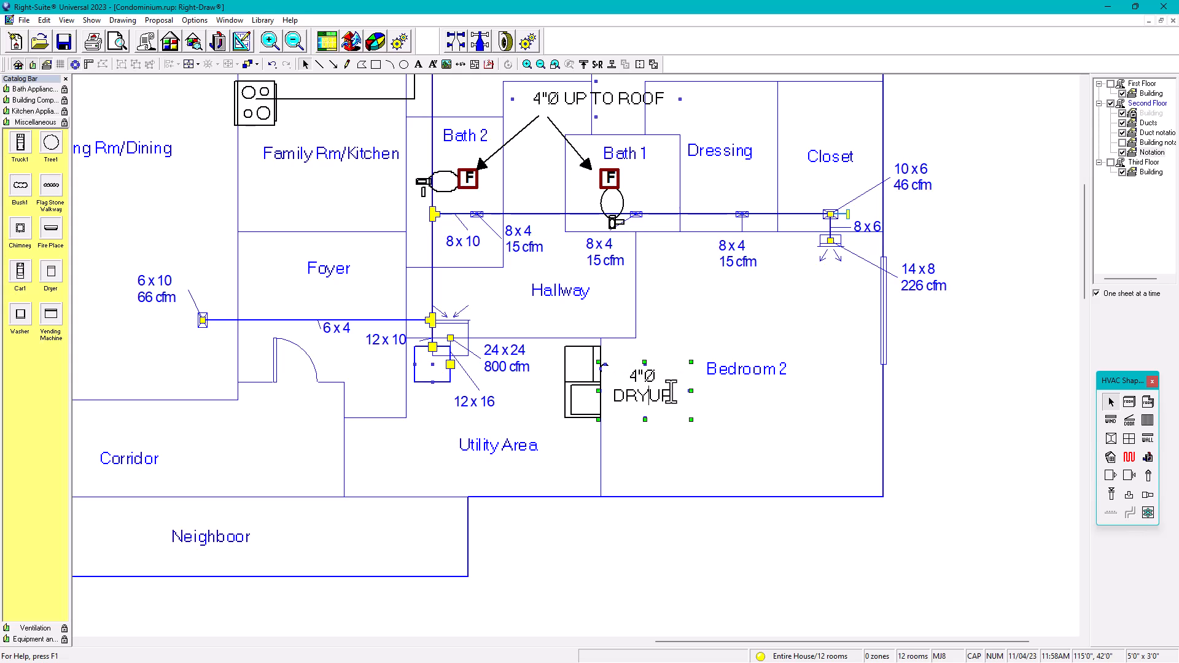
type("X")
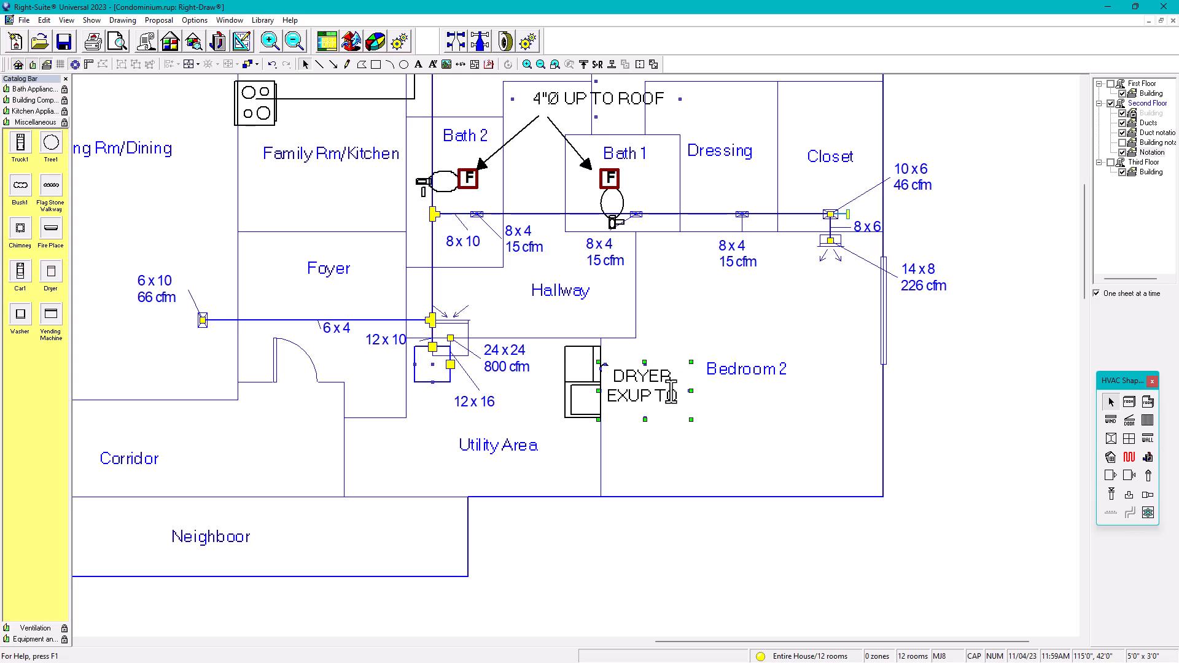
type("HAUST")
left_click(731, 452)
left_click(663, 390)
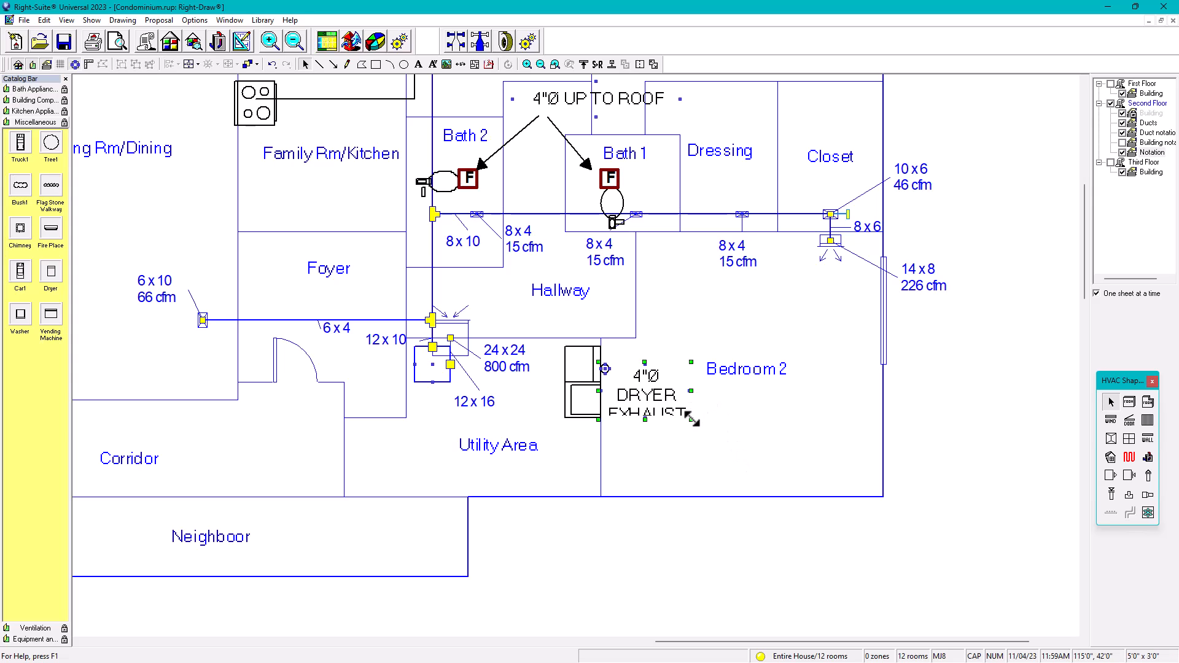
left_click_drag(693, 421, 736, 400)
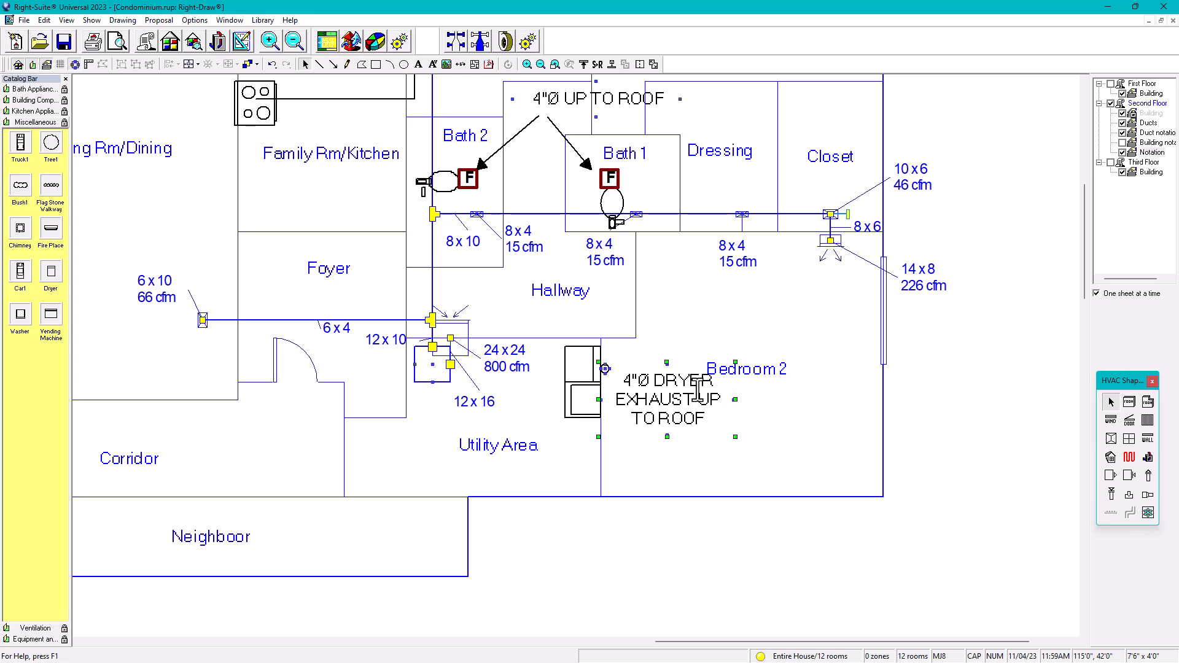
key("Left")
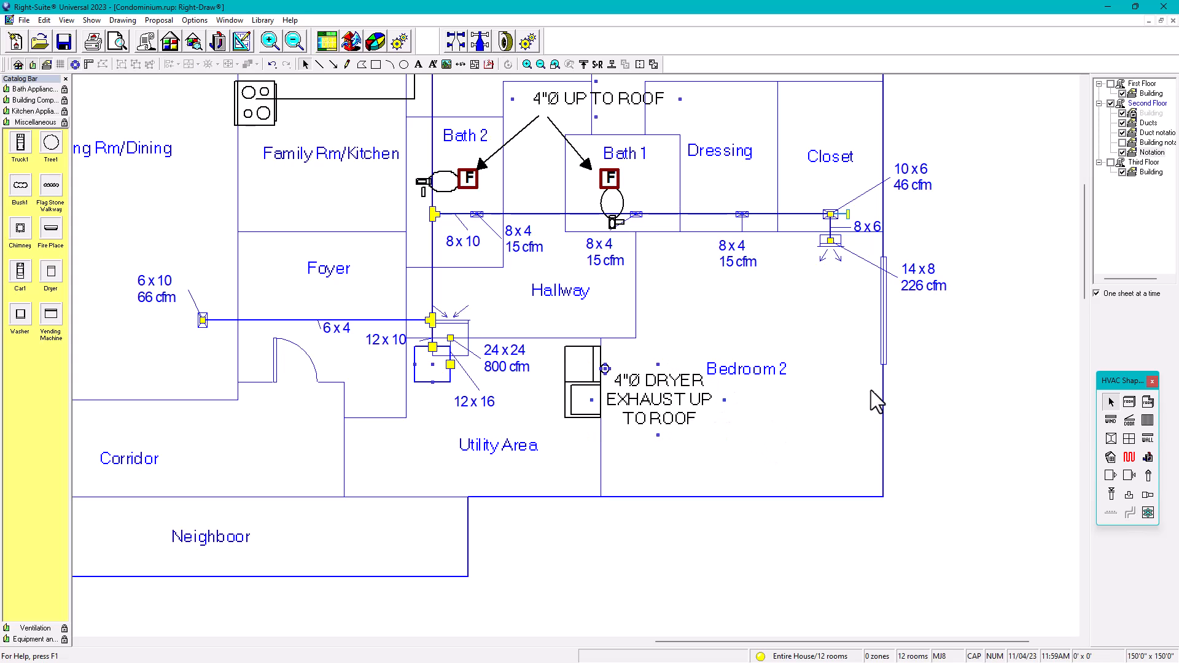
Step: On the second-floor Building sheet, move the Bedroom 2 label up clear of the dryer note
left_click(1135, 113)
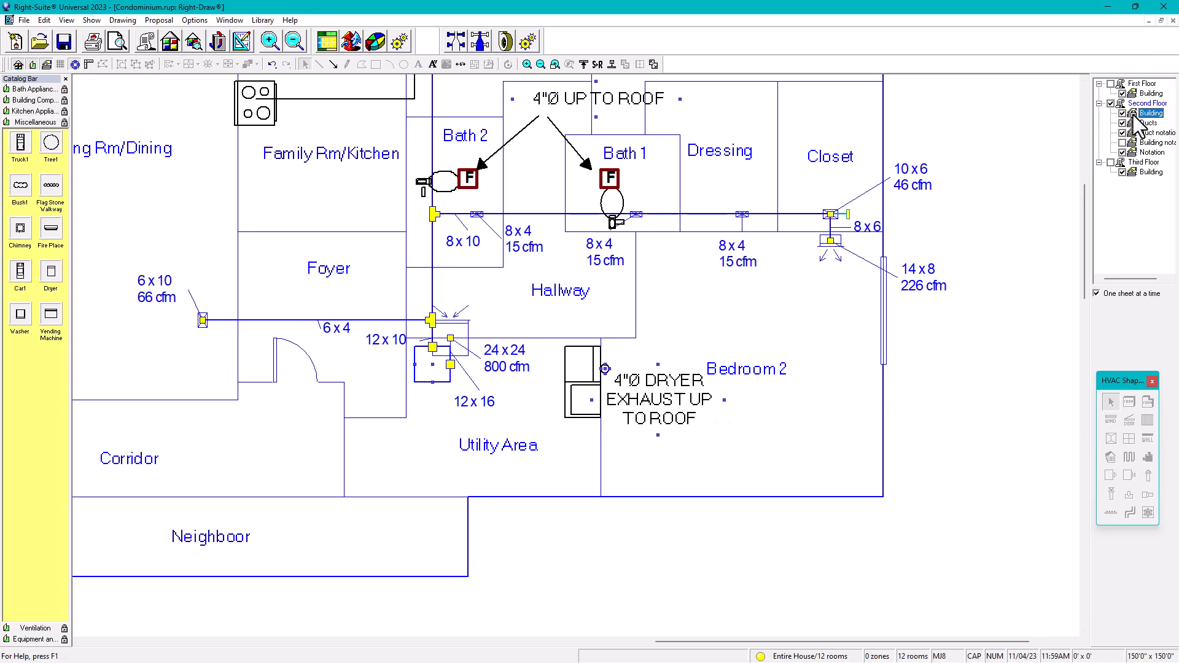
left_click(769, 351)
left_click_drag(769, 352, 769, 324)
left_click(1135, 113)
Step: Return to the Ducts sheet and zoom out to show the whole second-floor plan
left_click(1146, 123)
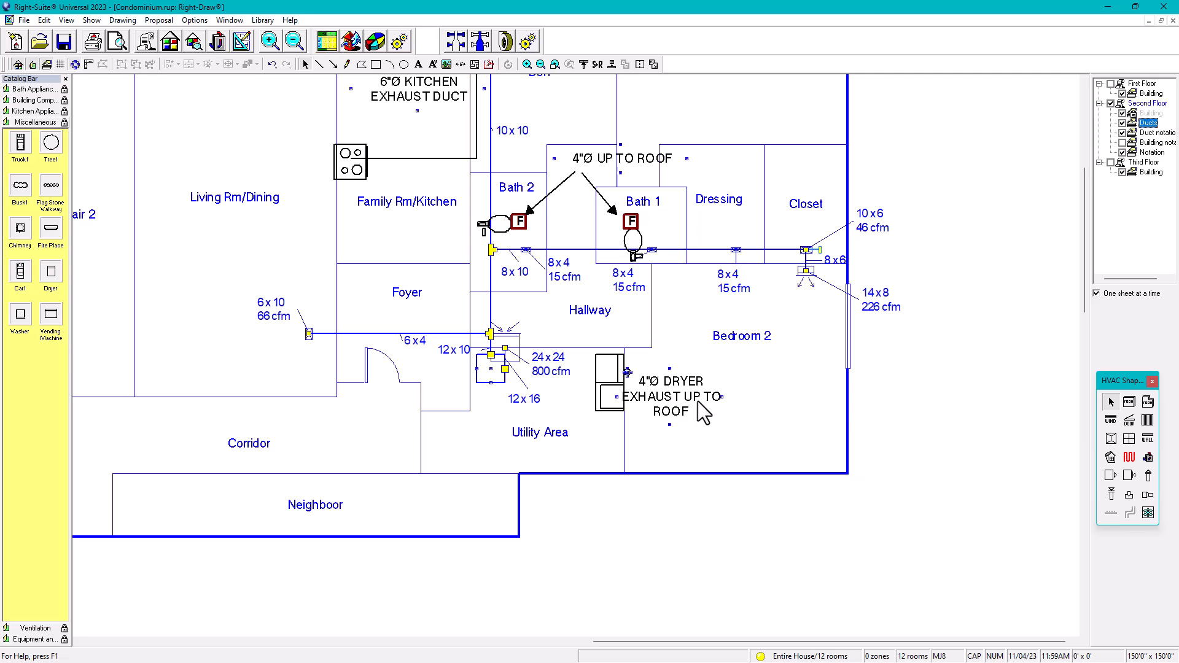
scroll(692, 386, "down", 1)
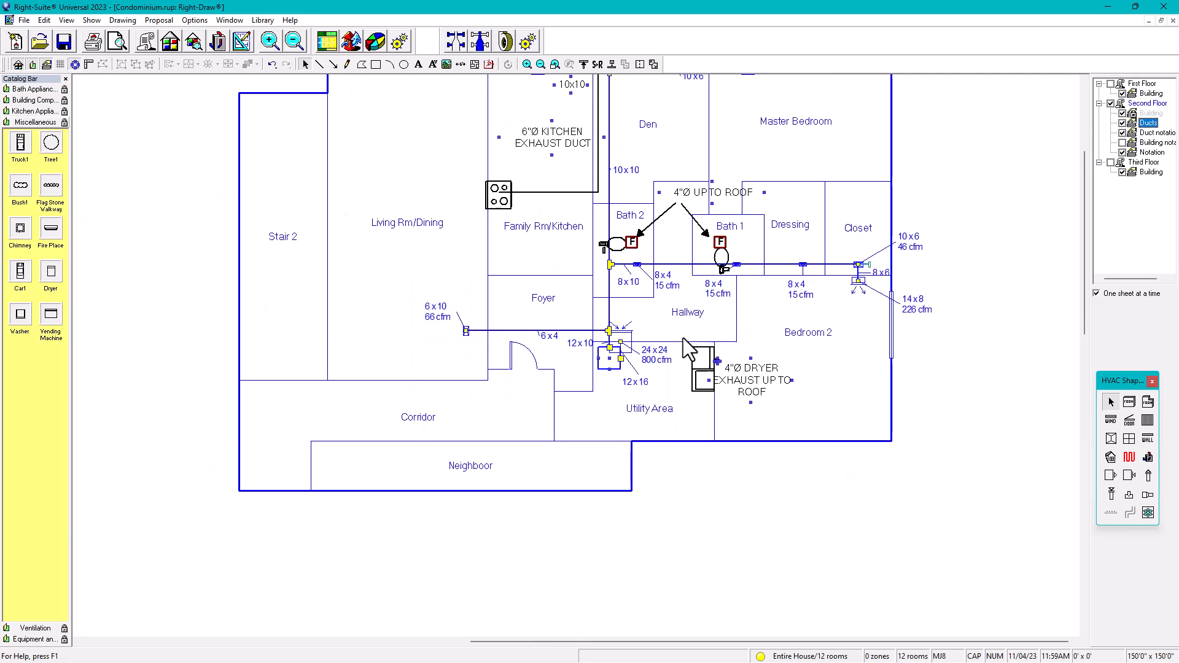
middle_click_drag(684, 339, 642, 474)
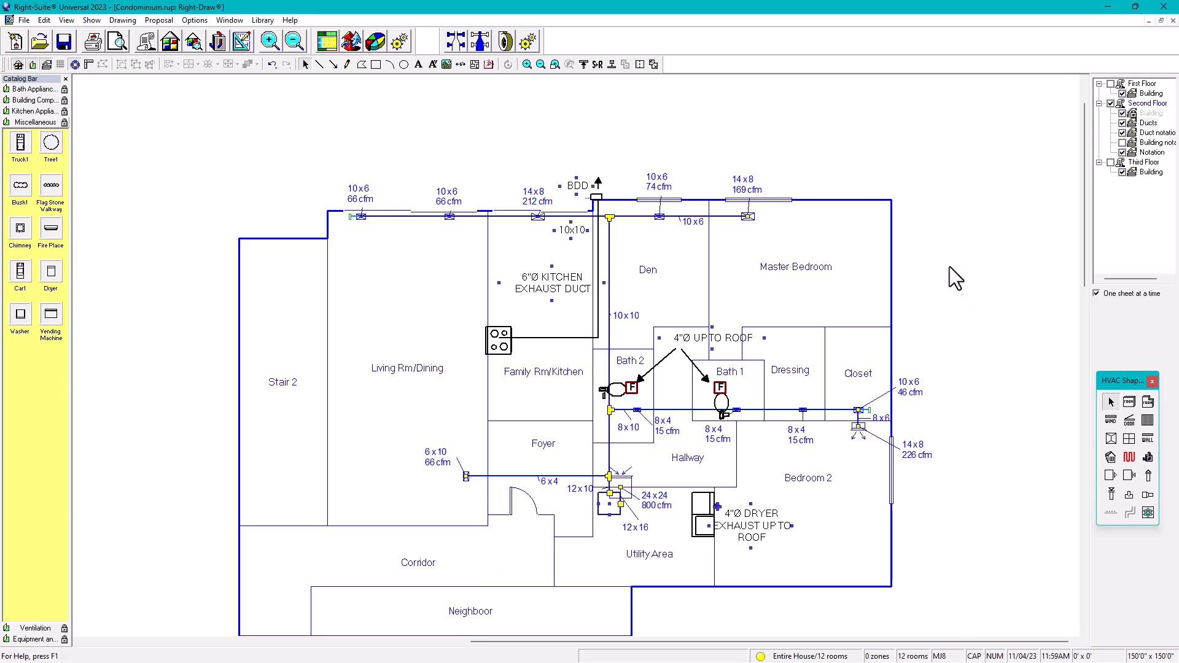
Step: Load the Indoor Furniture.cat catalog and drag a 3-Seat Green sofa into Living Rm/Dining
scroll(622, 527, "up", 2)
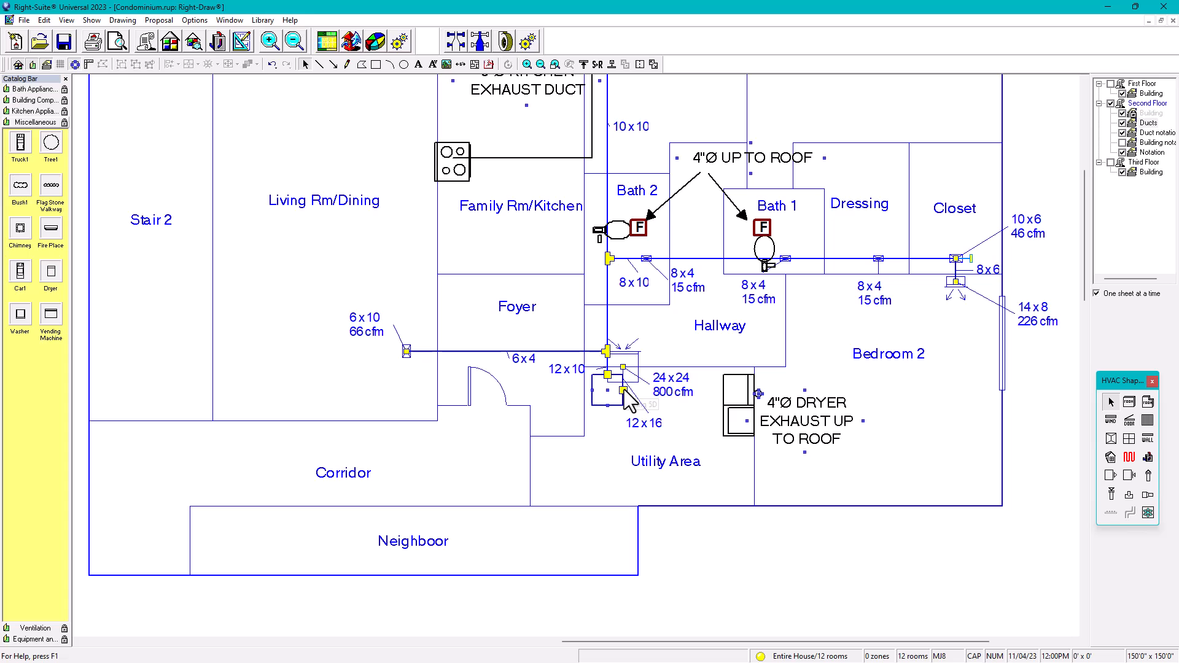
scroll(461, 454, "down", 1)
middle_click_drag(461, 454, 555, 515)
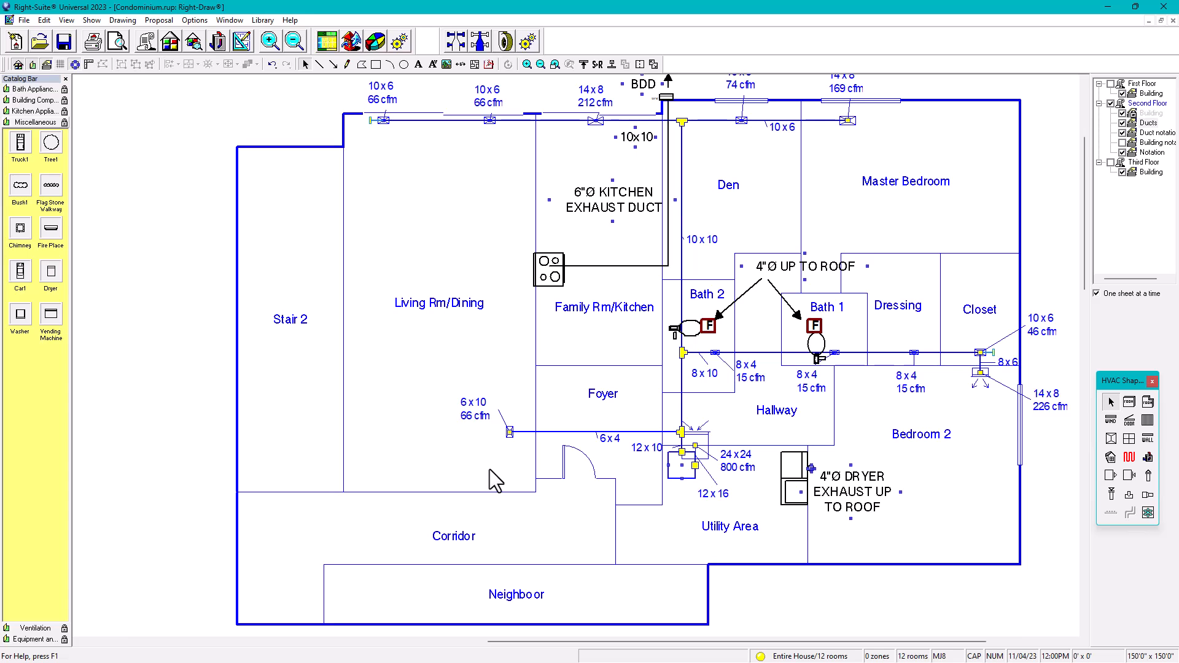
scroll(737, 511, "down", 2)
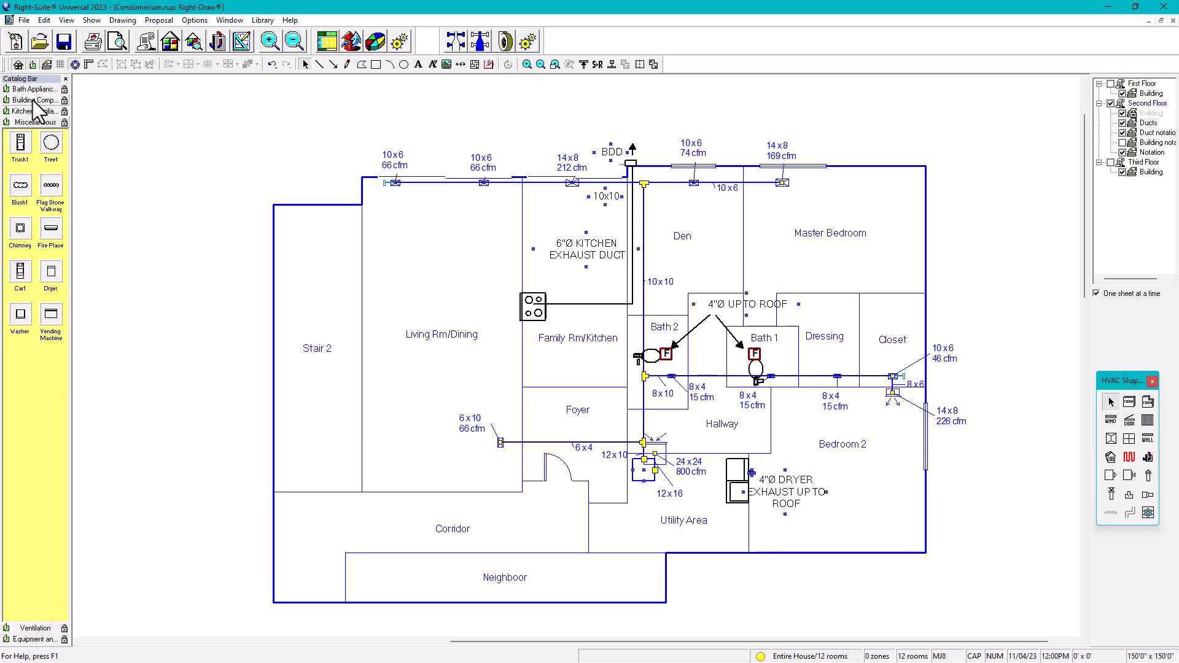
right_click(38, 370)
mouse_move(72, 459)
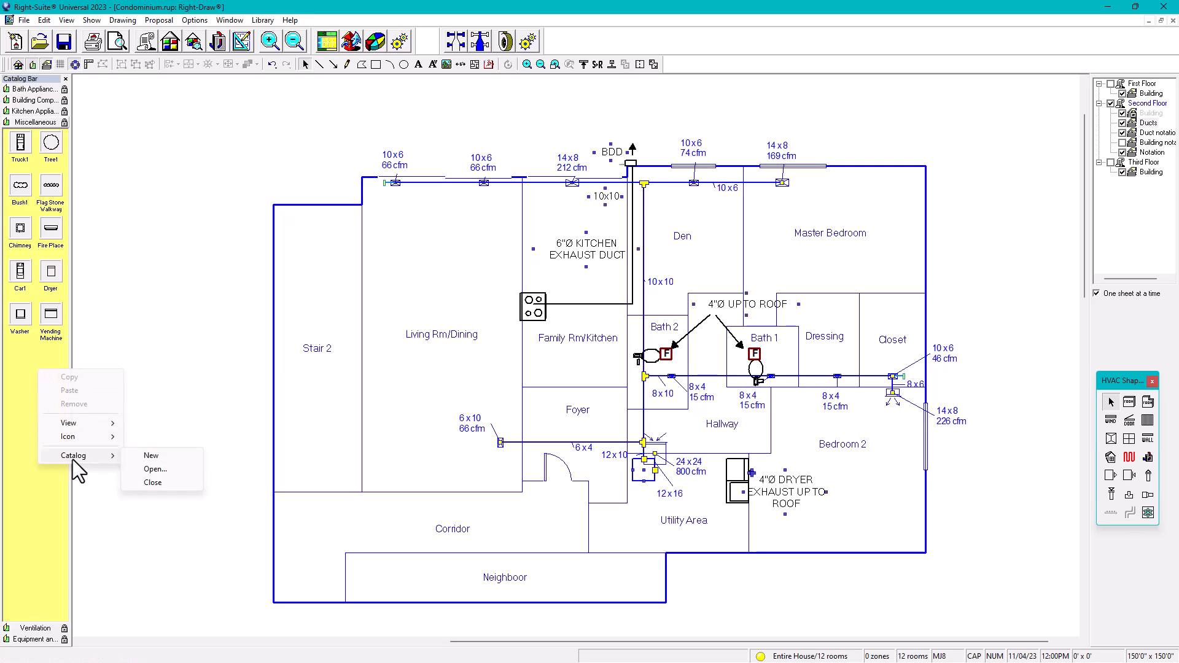
left_click(156, 469)
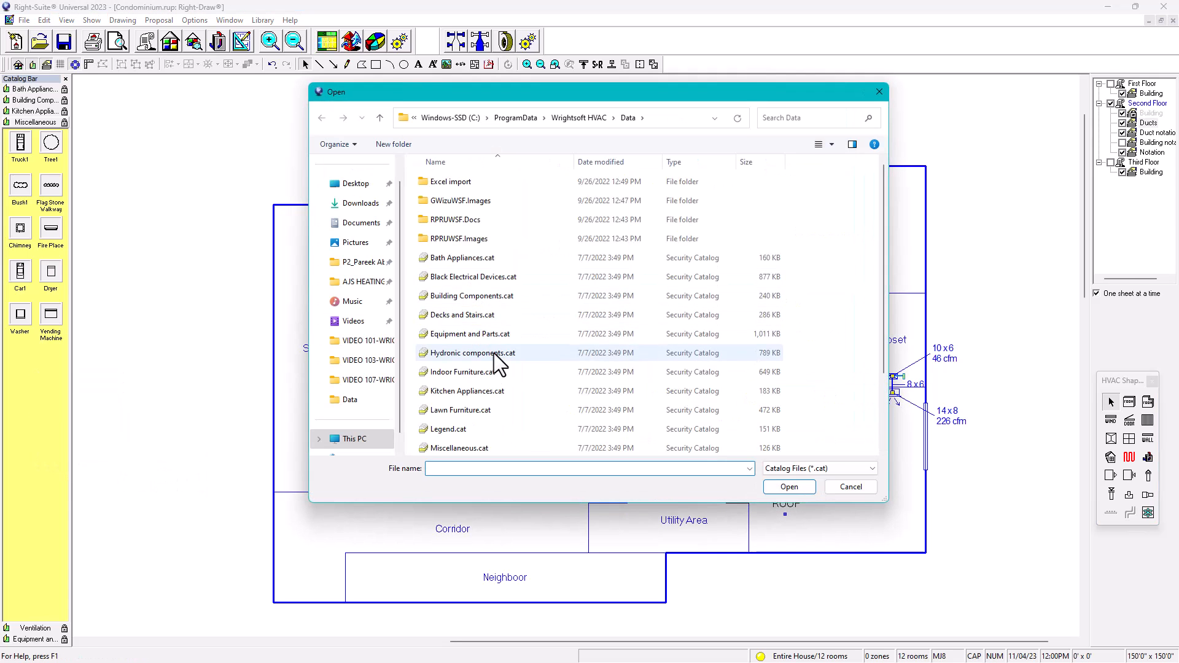
left_click(464, 374)
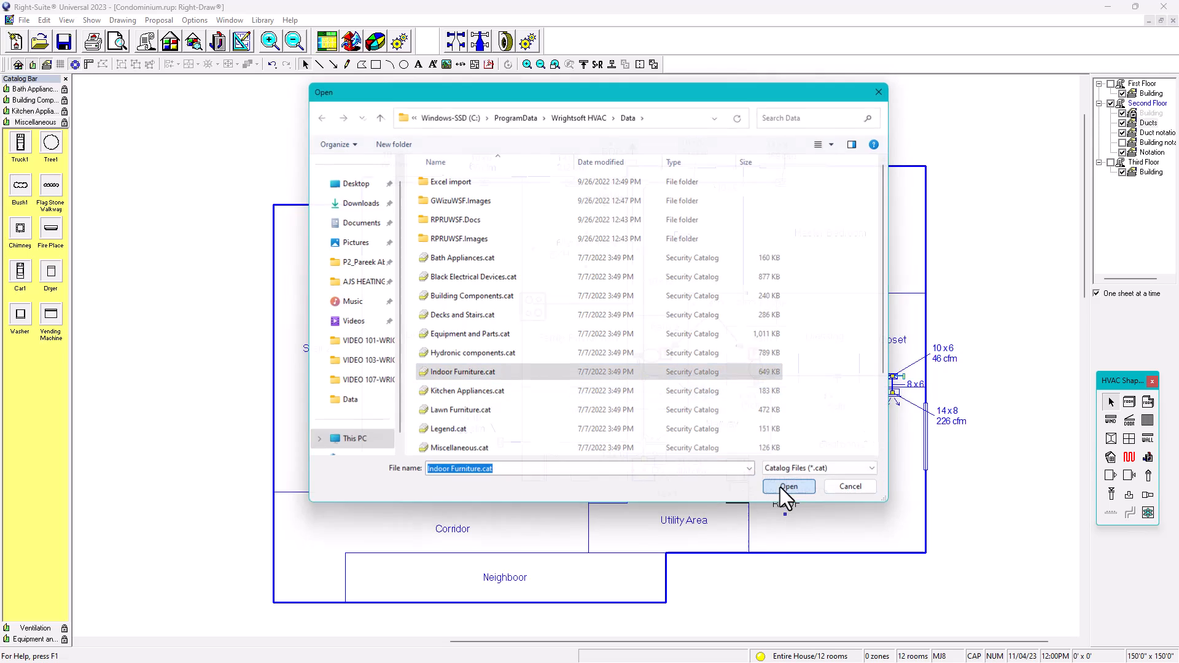
left_click(780, 488)
mouse_move(31, 267)
left_mouse_down()
mouse_move(412, 333)
mouse_move(385, 326)
mouse_move(378, 343)
left_mouse_up()
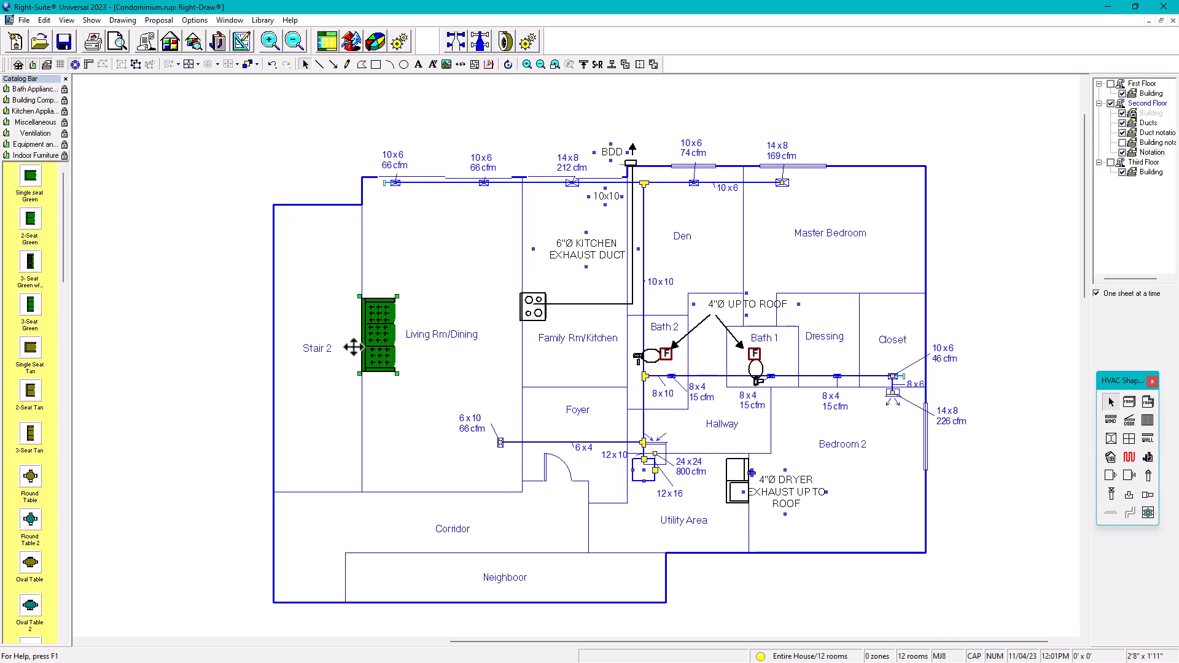
Step: Place a green single-seat chair in Living Rm/Dining and rotate it about 53 degrees
left_click(28, 174)
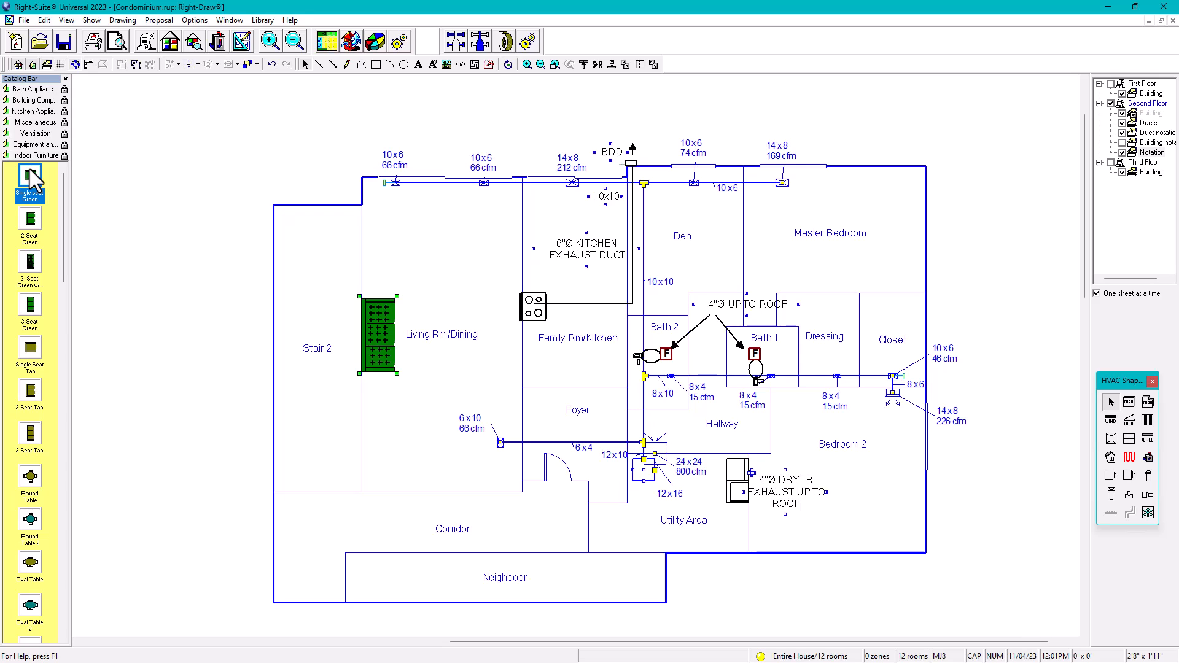
left_click_drag(30, 181, 407, 220)
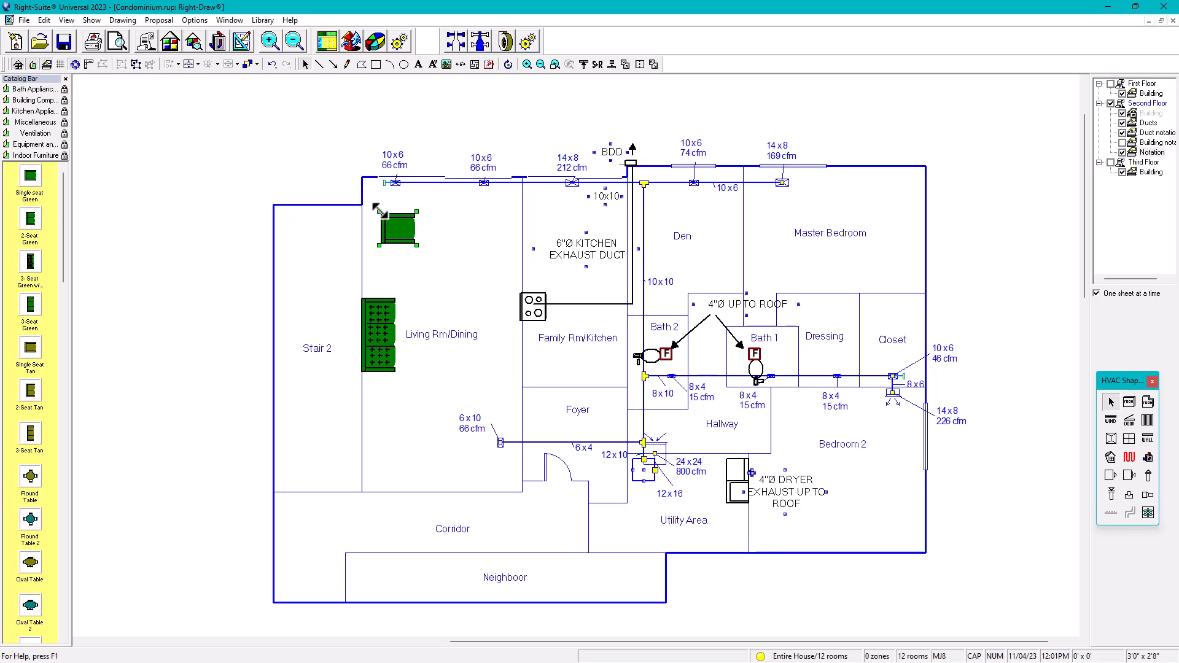
scroll(393, 226, "up", 1)
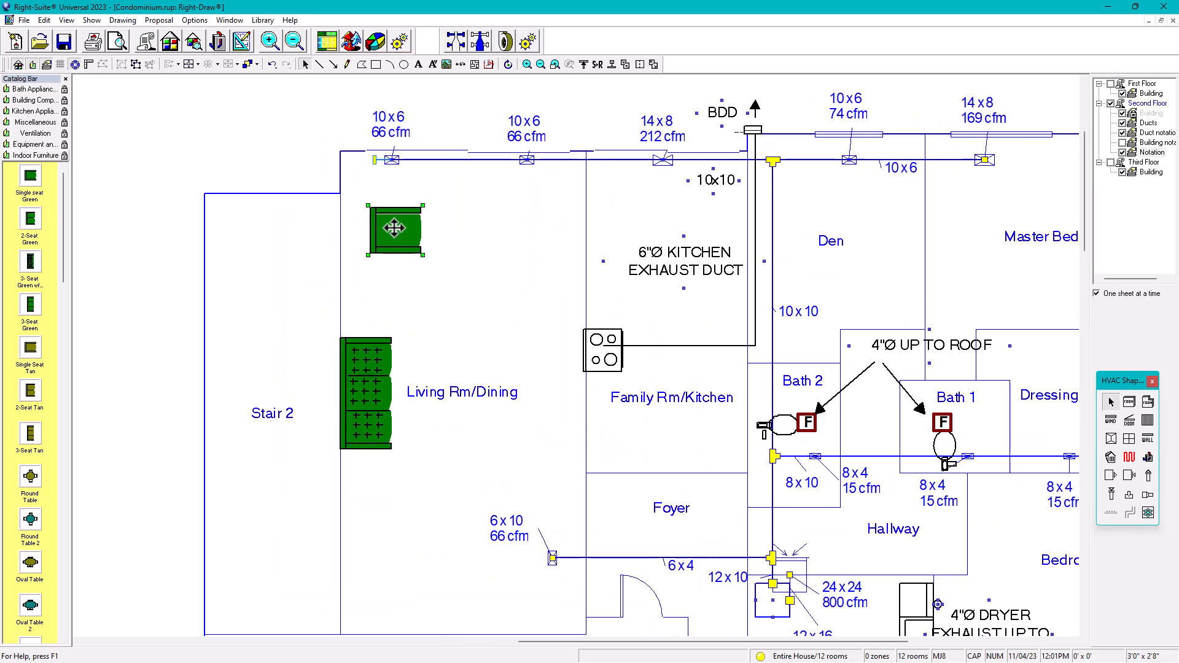
left_click(508, 64)
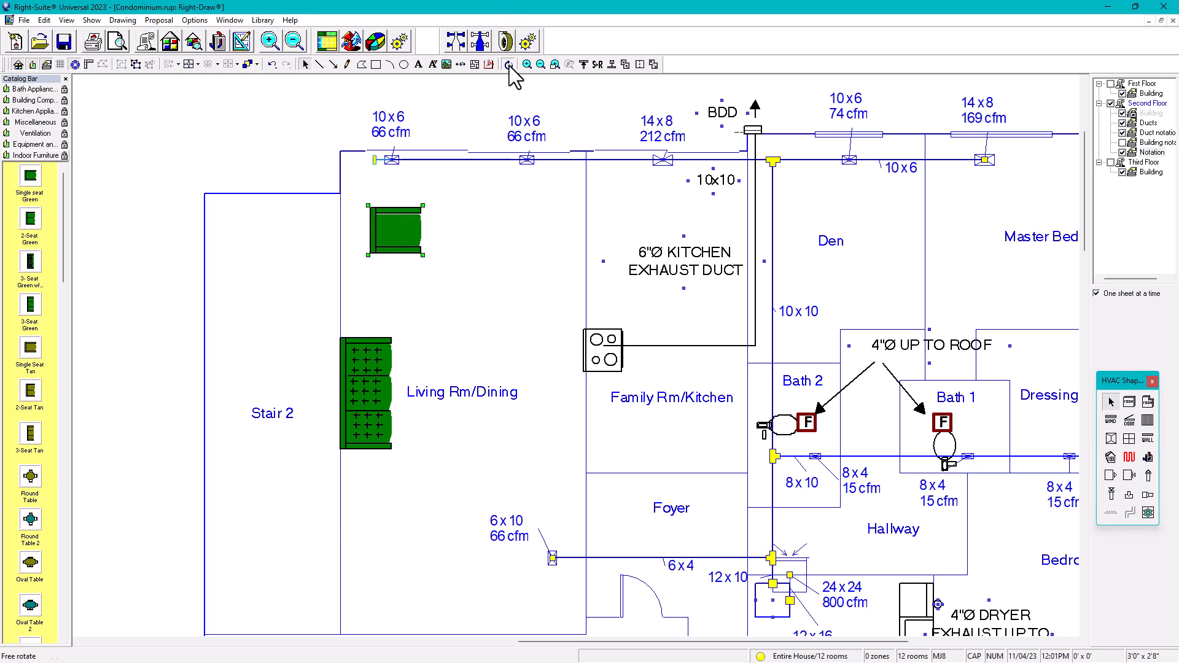
left_click_drag(367, 204, 423, 223)
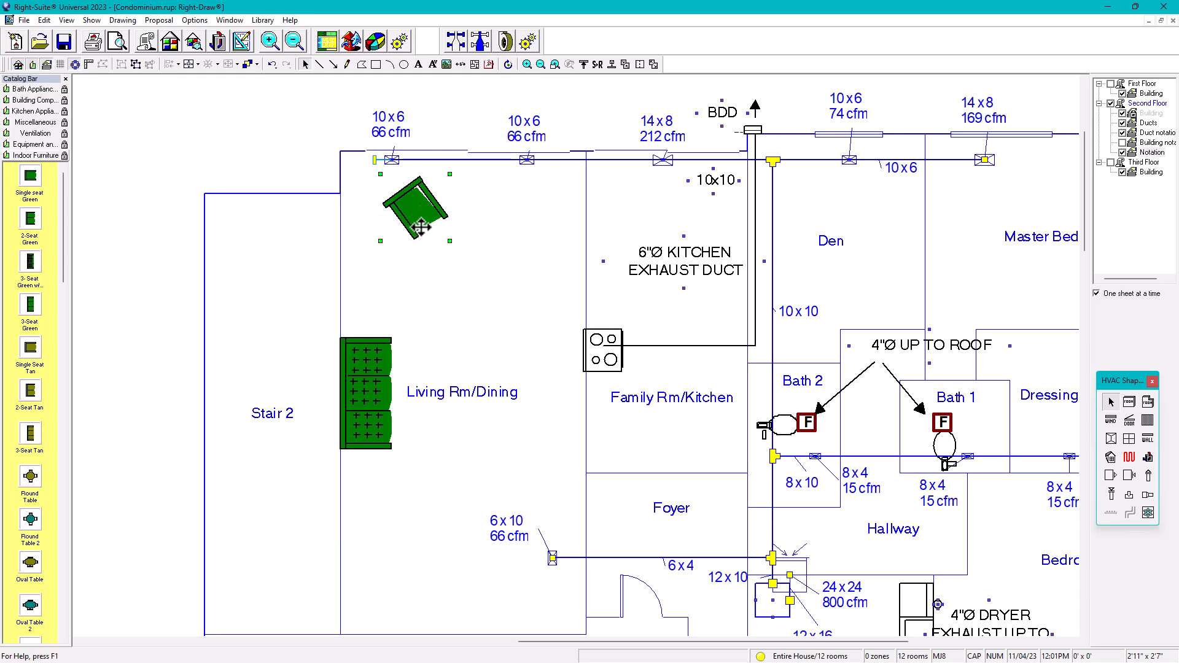
Step: Add a second green chair rotated about 109 degrees, shrink it, and nudge both into place
left_click_drag(29, 178, 509, 212)
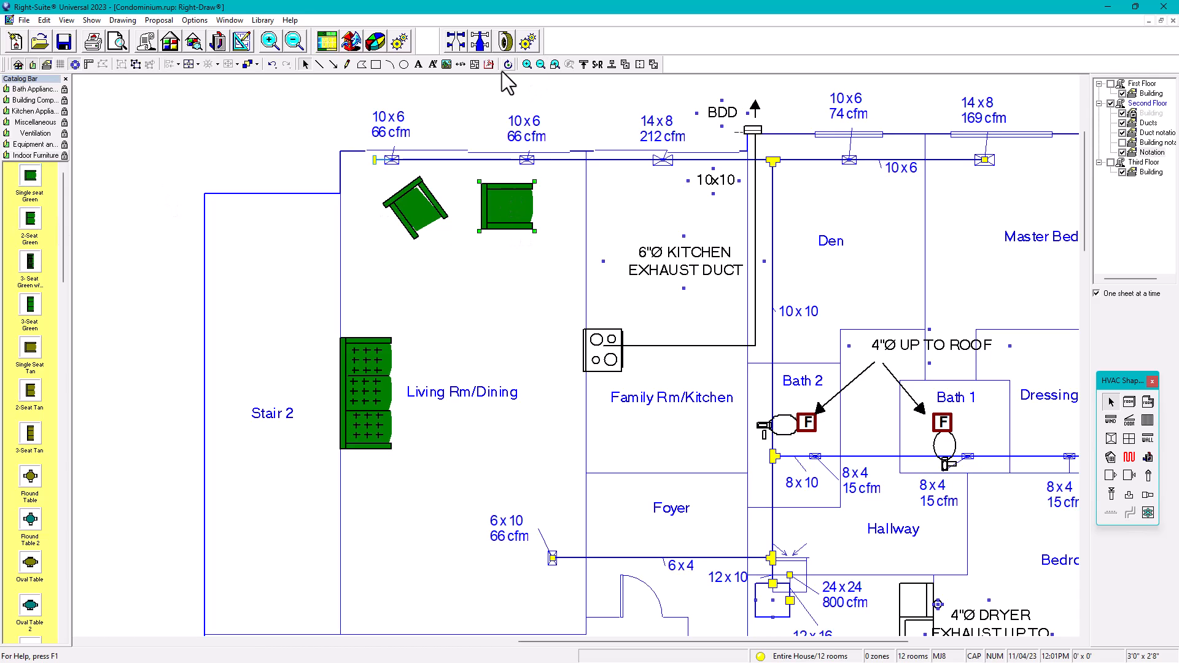
left_click(509, 65)
left_click(508, 65)
left_click_drag(476, 177, 554, 198)
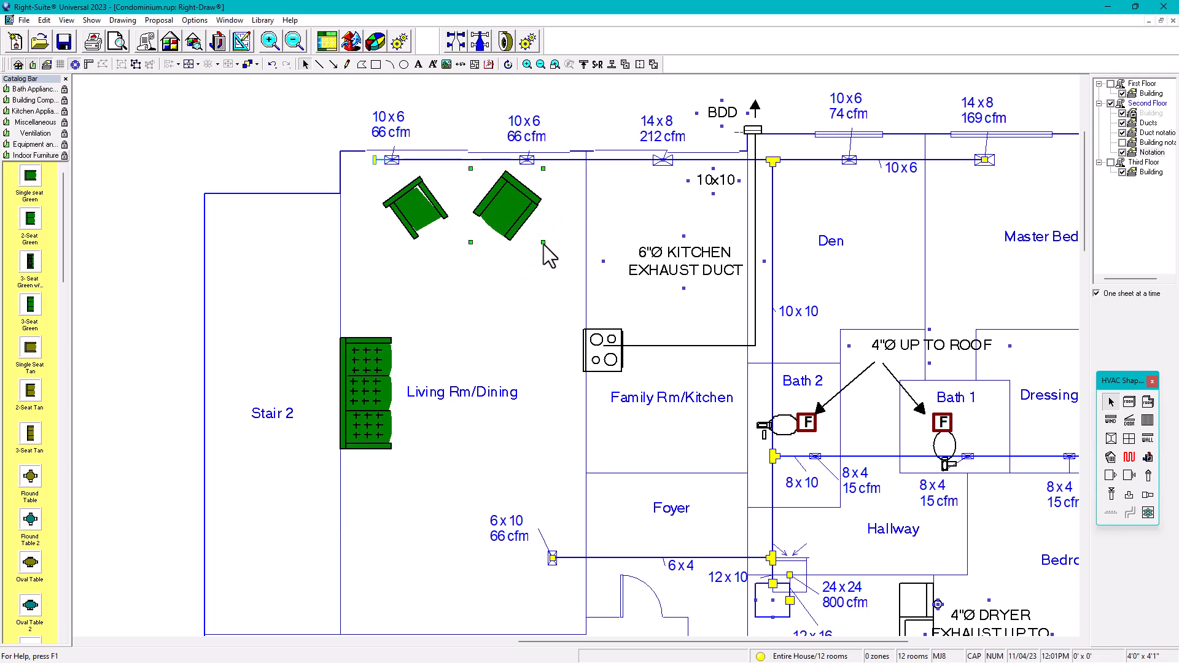
left_click_drag(543, 242, 517, 213)
left_click(410, 221)
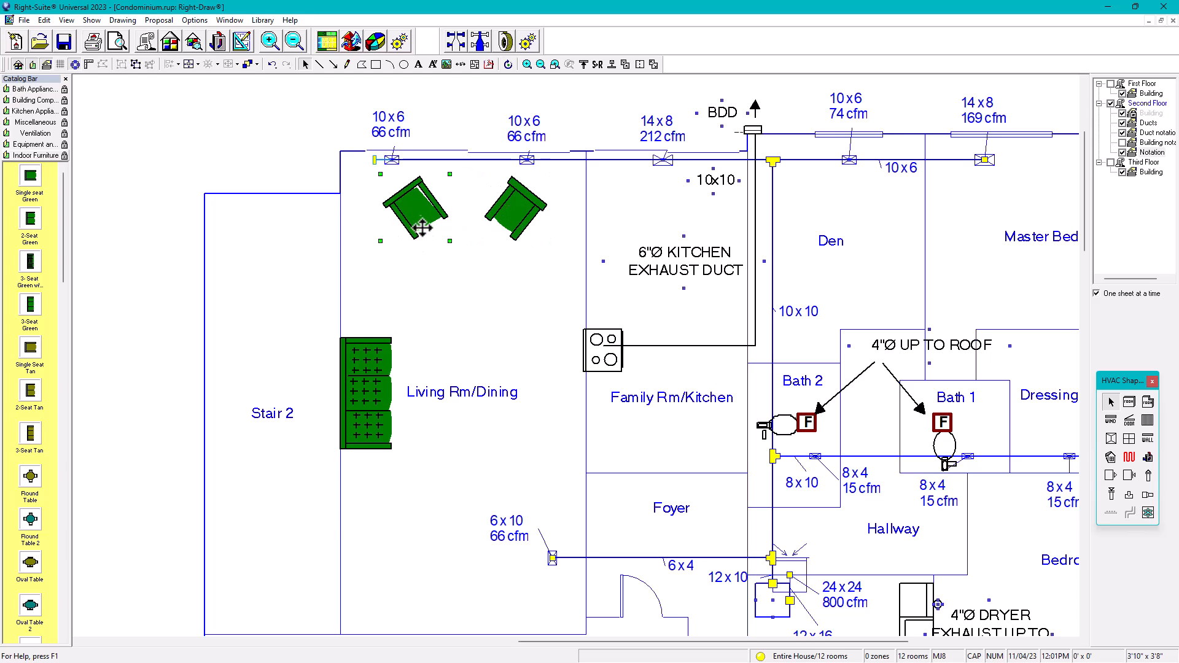
left_click_drag(427, 217, 418, 225)
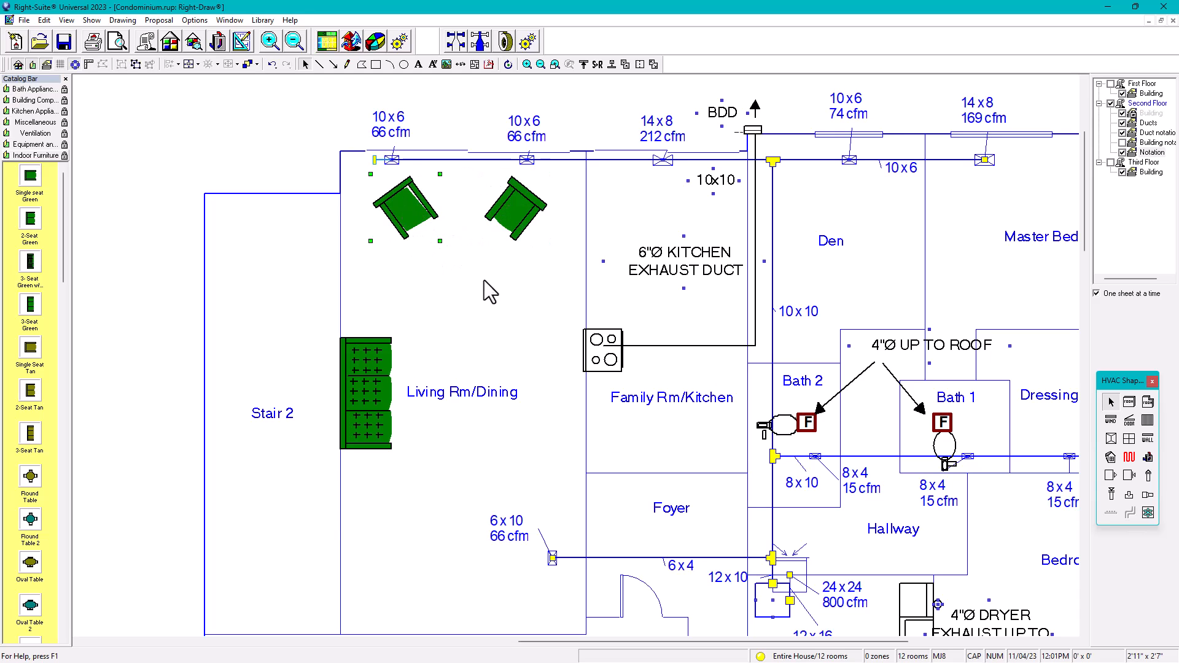
scroll(473, 251, "down", 1)
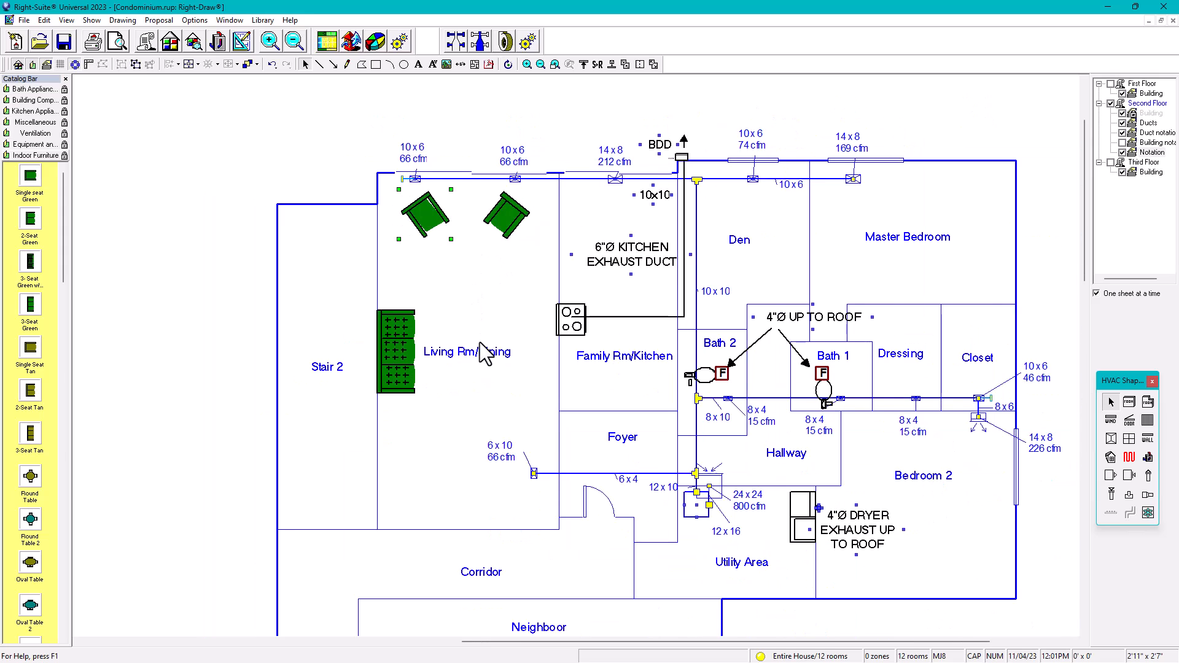
scroll(480, 342, "down", 1)
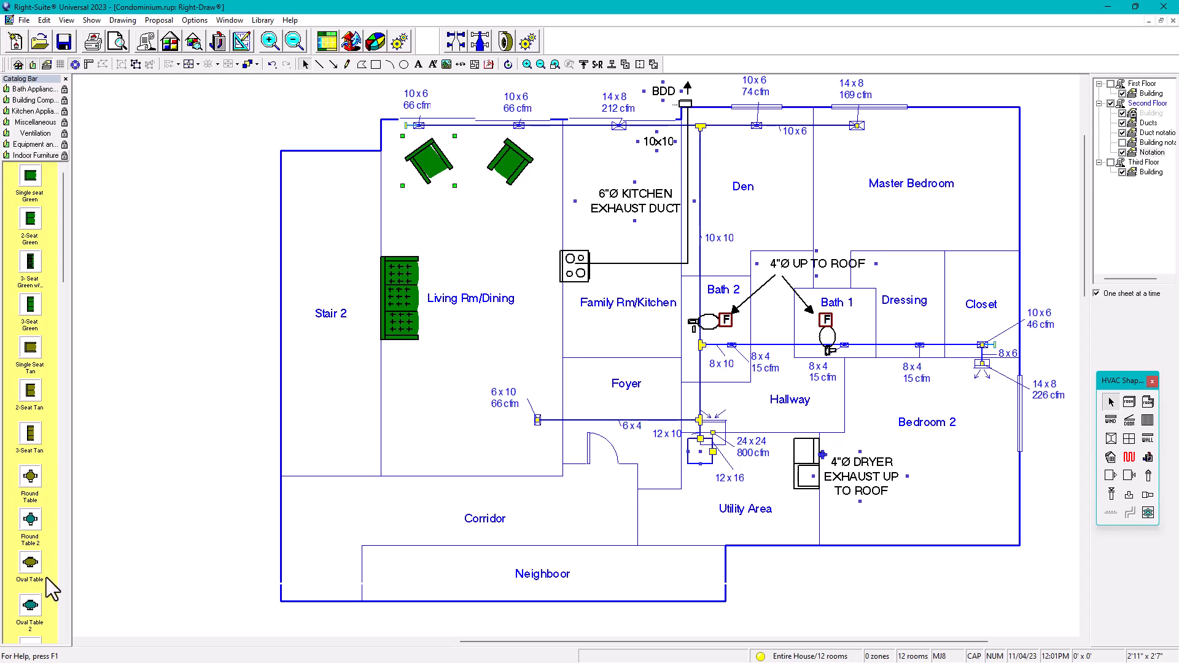
Step: Place an Oval Table with chairs in the lower Living Rm/Dining and shrink it into place
left_click(25, 562)
left_click(473, 440)
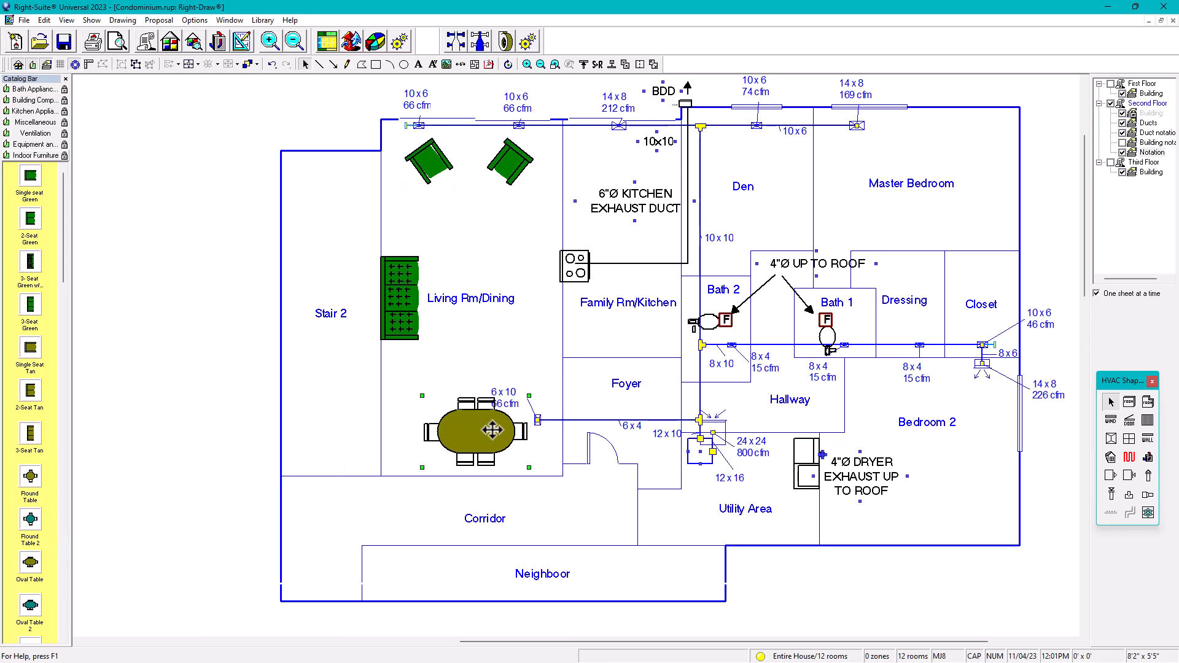
left_click_drag(521, 463, 522, 378)
left_click(518, 374)
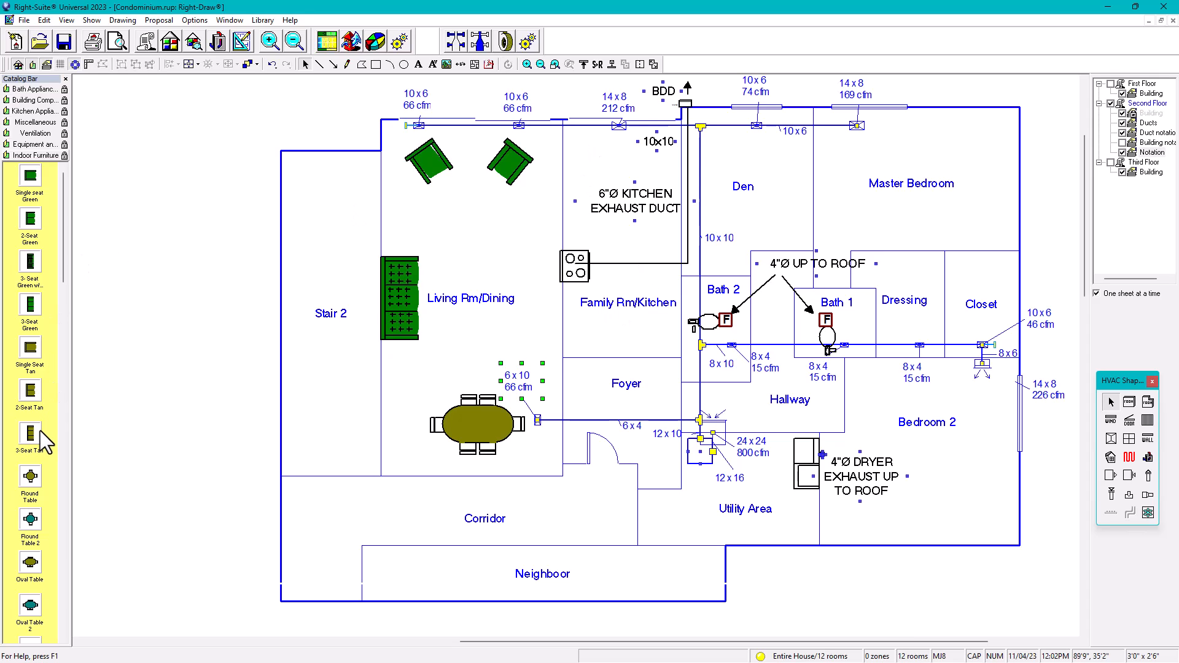
Step: Try a round table near the kitchen, resizing and moving it slightly down
left_click_drag(66, 288, 71, 345)
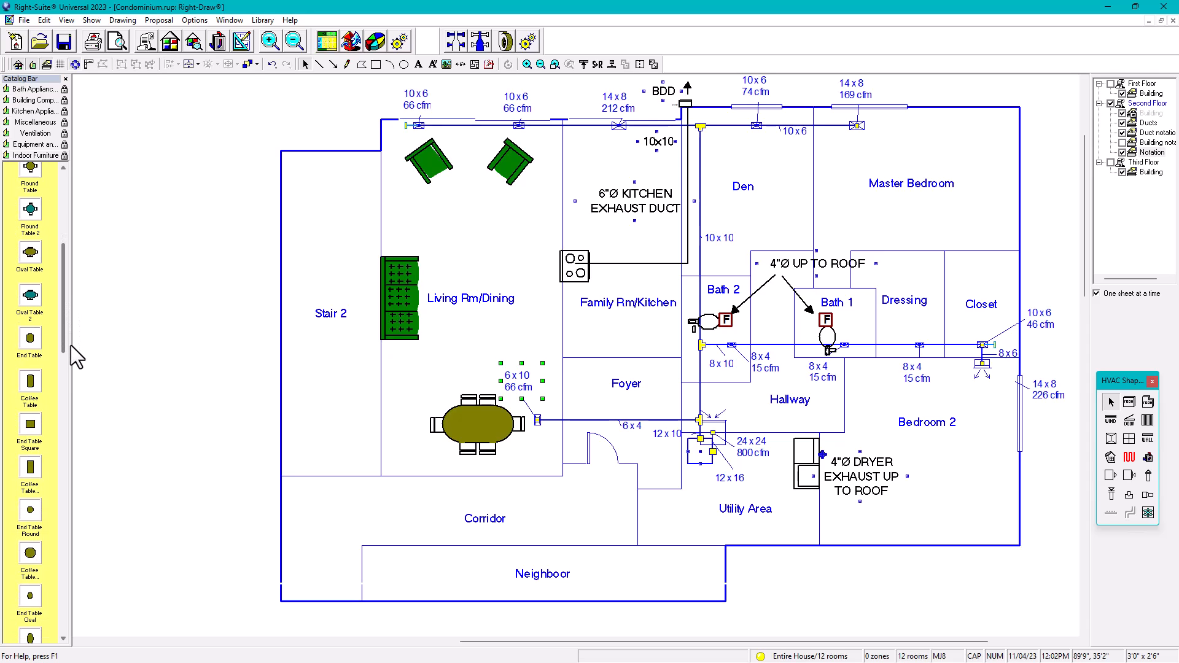
left_click_drag(30, 550, 626, 150)
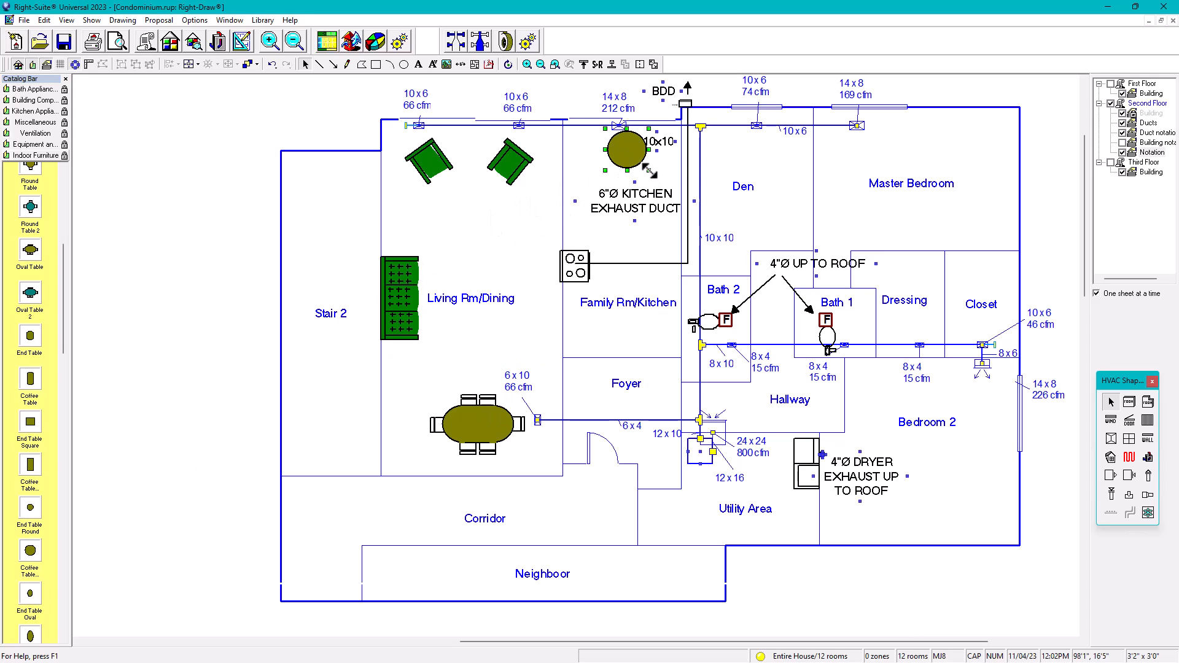
left_click_drag(649, 170, 640, 165)
left_click_drag(625, 141, 647, 160)
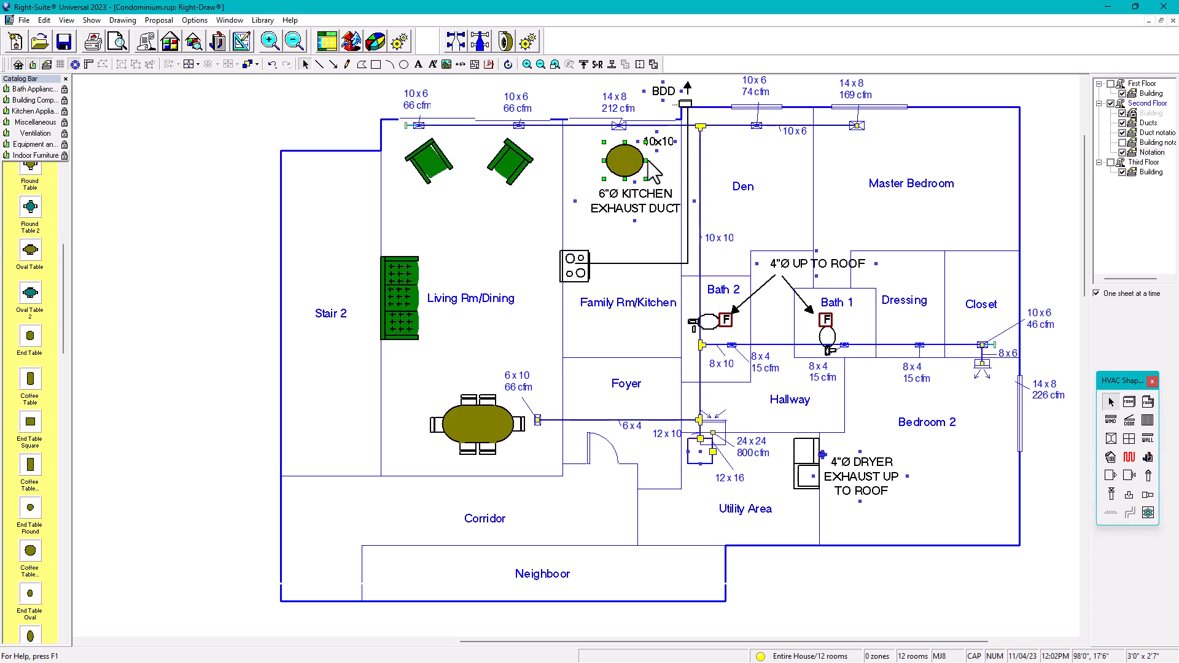
left_click_drag(646, 161, 640, 161)
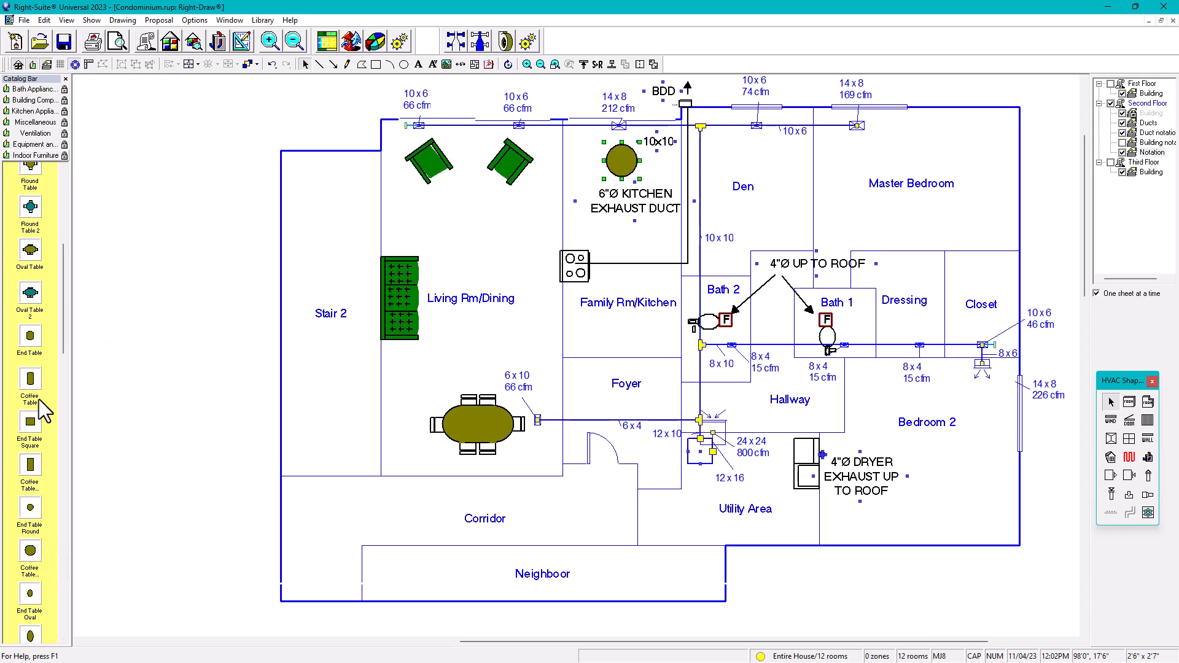
scroll(62, 336, "down", 1)
left_click_drag(61, 336, 64, 298)
Step: Replace the kitchen table with a Round Table and chairs, shrunk and moved into position
key("Delete")
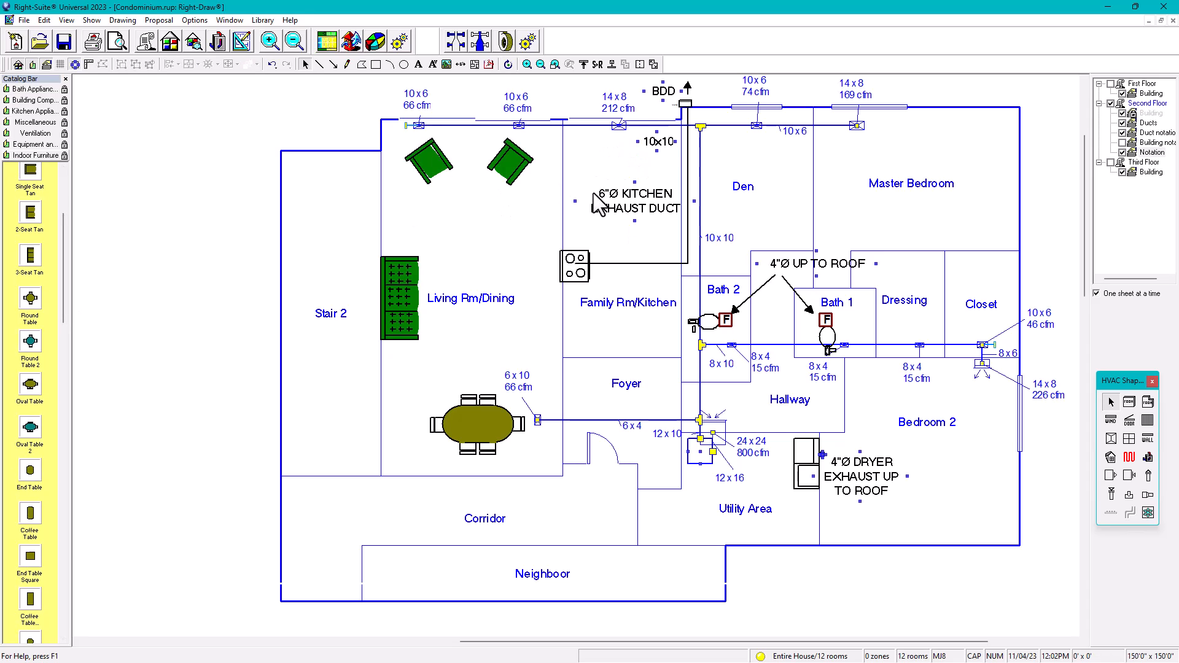
left_click(30, 344)
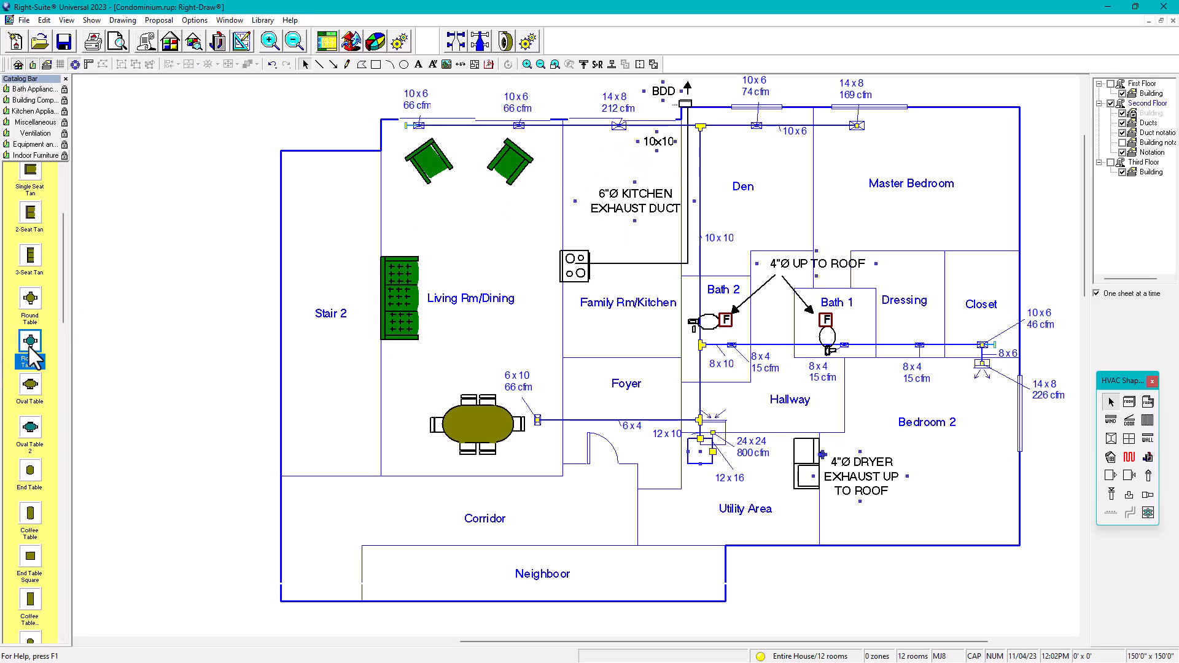
left_click(28, 302)
left_click_drag(32, 310, 628, 156)
left_click_drag(666, 193, 631, 164)
Step: Move the 10x10 duct label slightly up and fine-tune its position
scroll(665, 146, "up", 1)
left_click(664, 143)
left_click_drag(668, 155, 670, 134)
key("Up")
key("Up")
key("Left")
key("Down")
Step: Lower the 6"Ø KITCHEN EXHAUST DUCT label three steps and shift the round table slightly down-left
scroll(632, 215, "down", 1)
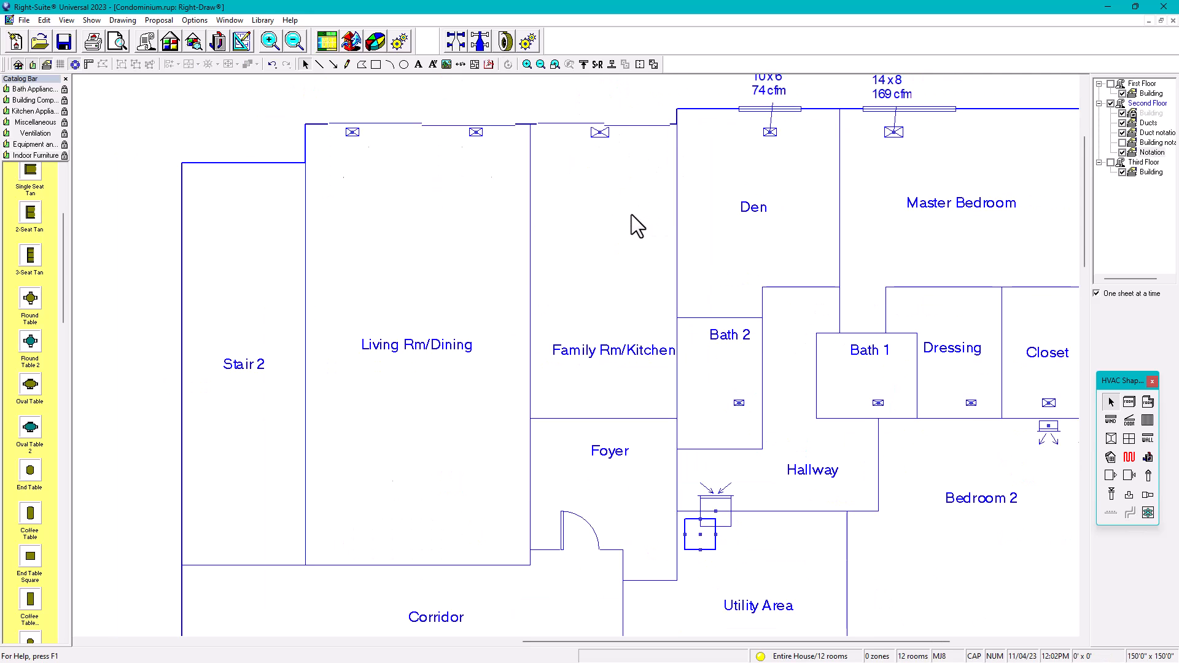
left_click(623, 236)
key("Down")
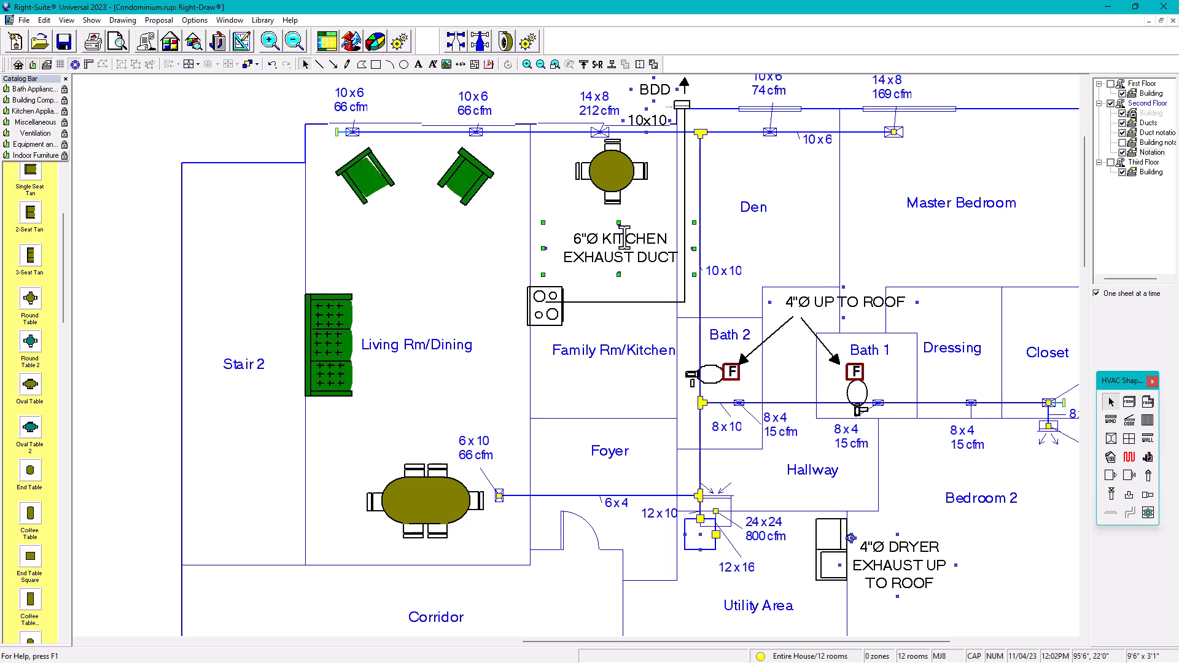
key("Down")
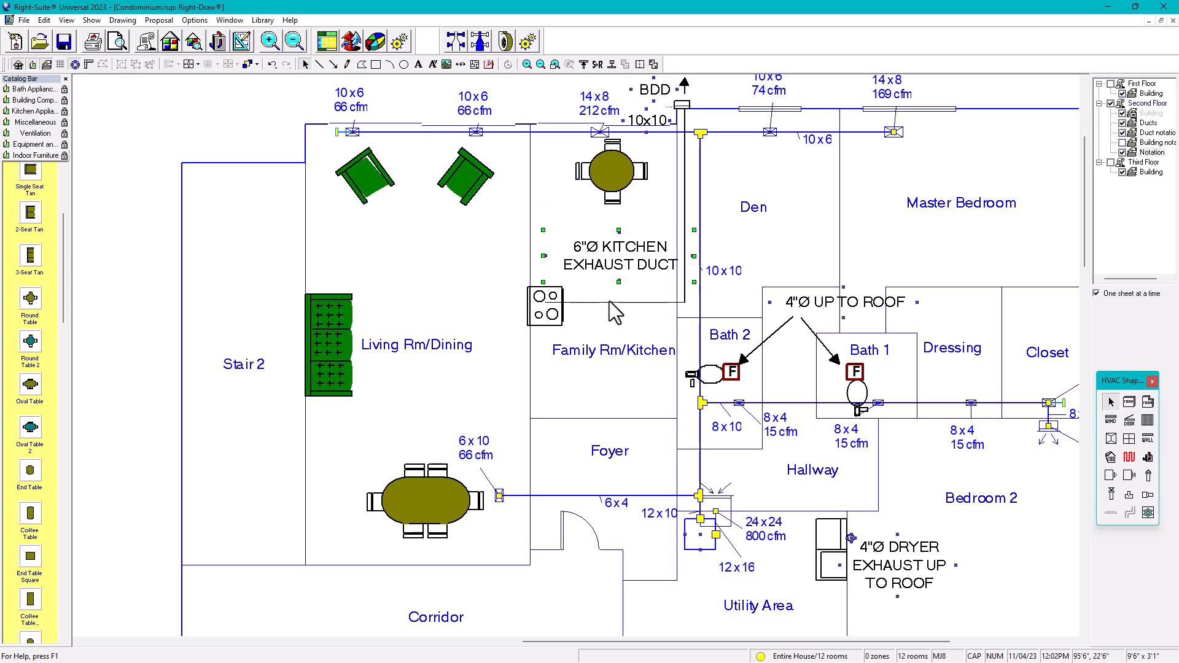
key("Down")
key("Down")
scroll(611, 341, "down", 2)
left_click_drag(598, 214, 593, 219)
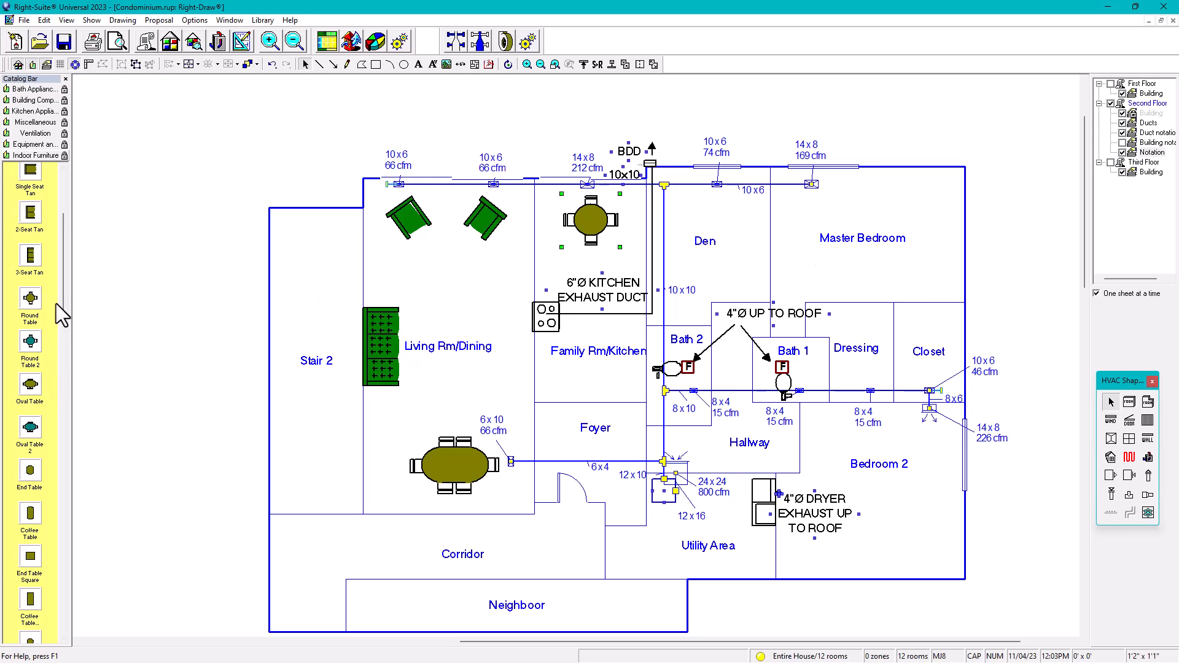
Step: Place a Double Bed 1 in the Master Bedroom, rotated to fit, and another in Bedroom 2
left_click_drag(63, 257, 54, 543)
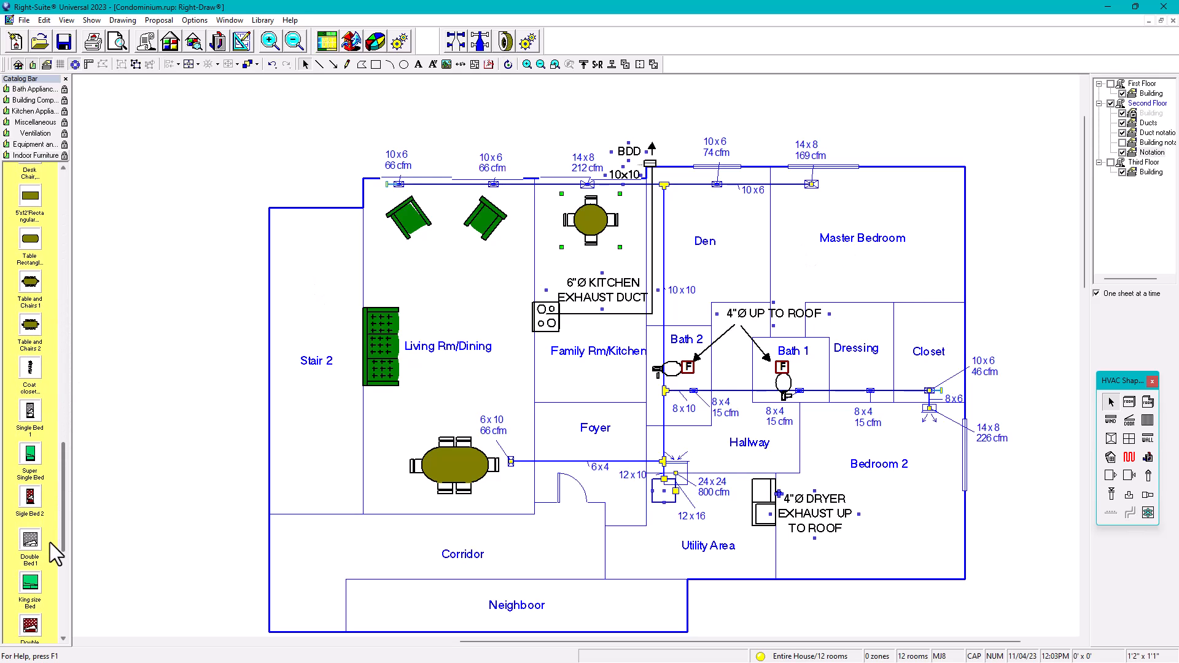
scroll(46, 528, "down", 2)
left_click(31, 480)
left_click_drag(31, 485, 921, 234)
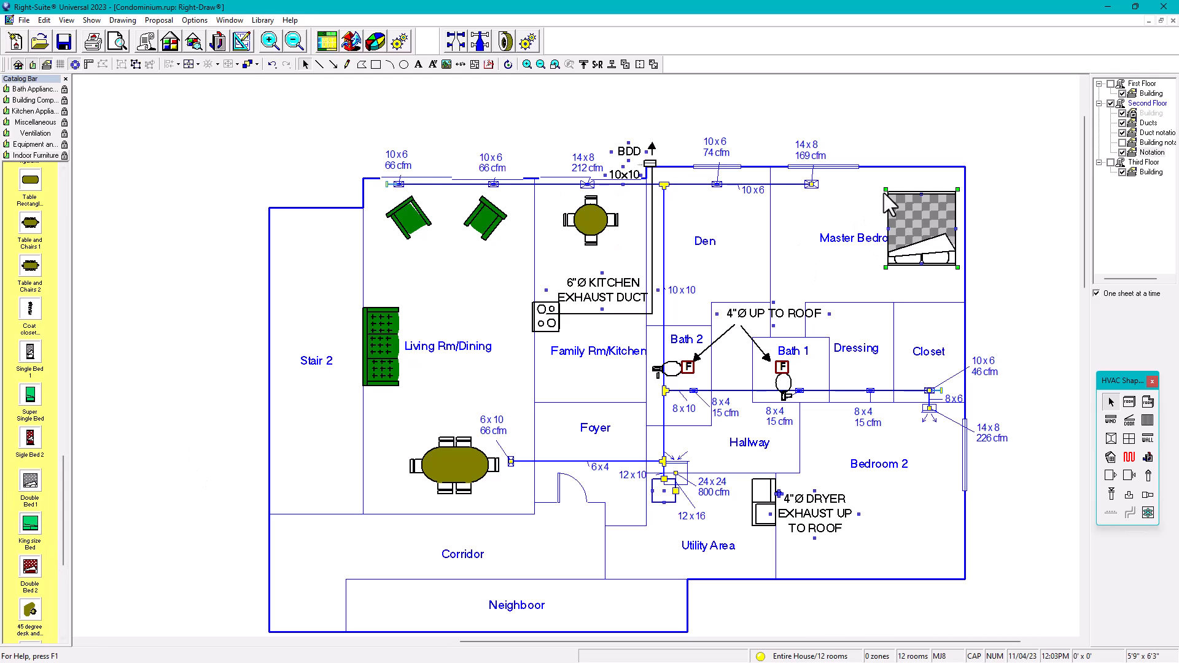
left_click(509, 65)
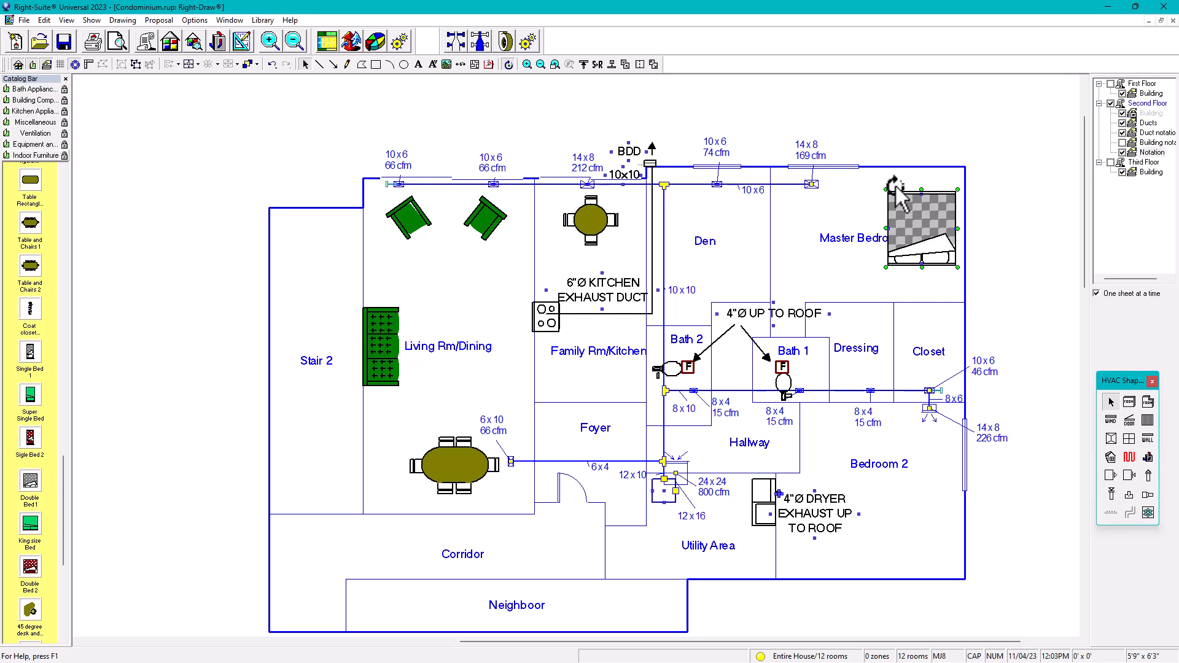
left_click_drag(886, 190, 940, 245)
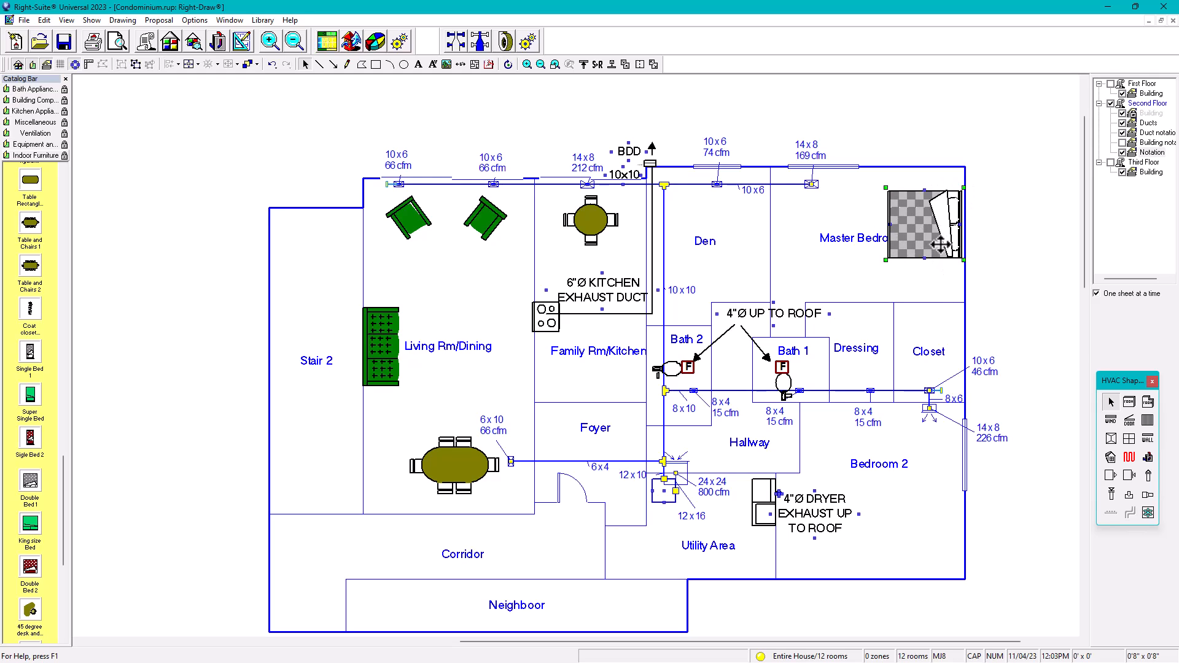
left_click(29, 482)
left_click_drag(29, 481, 898, 521)
Step: On the second-floor Building layer, drag the Master Bedroom name label down clear of the bed
left_click(999, 531)
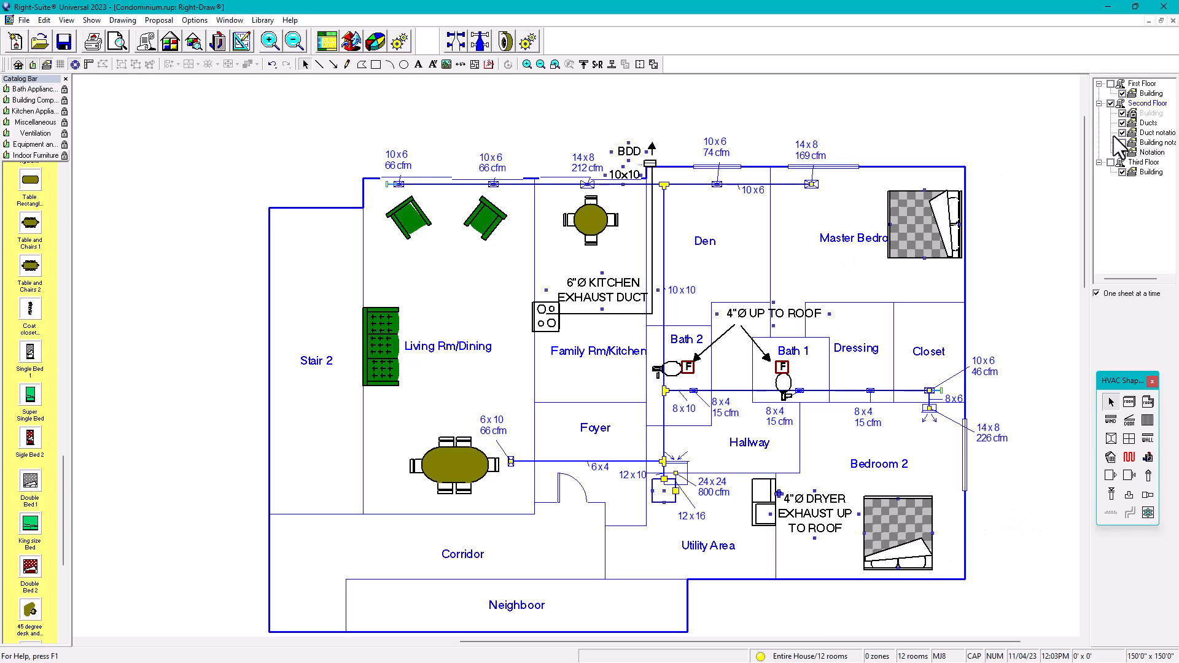
left_click(1147, 113)
left_click(850, 246)
left_click_drag(850, 246, 827, 287)
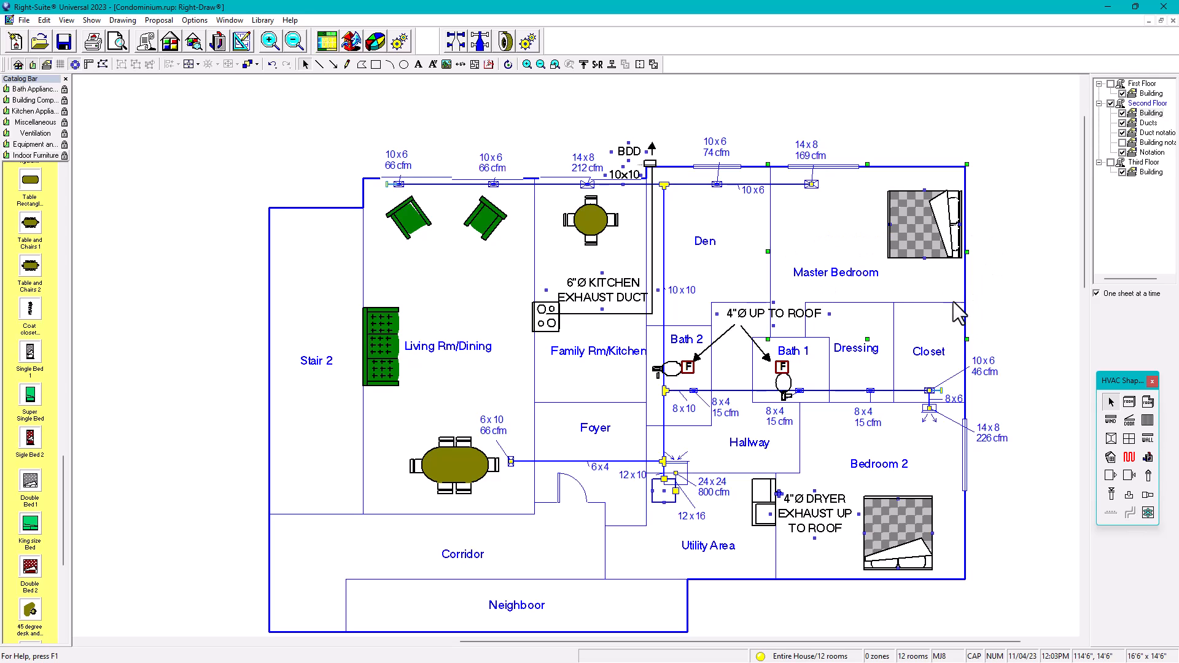
left_click(1137, 115)
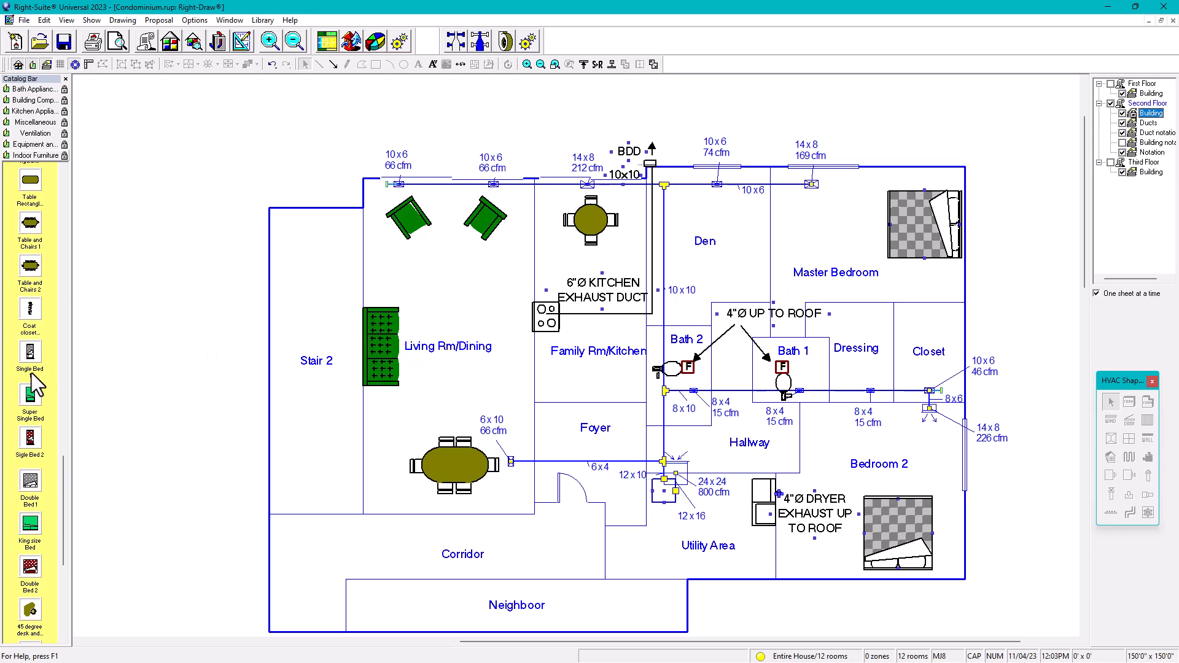
left_click_drag(64, 492, 16, 561)
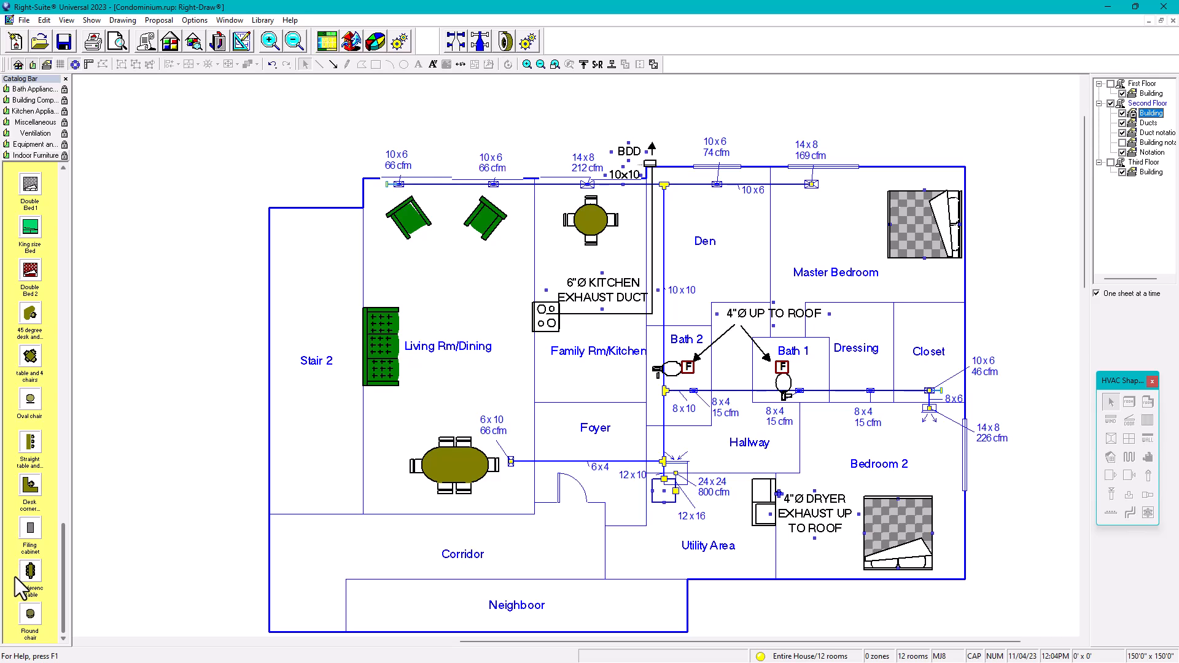
scroll(34, 553, "up", 4)
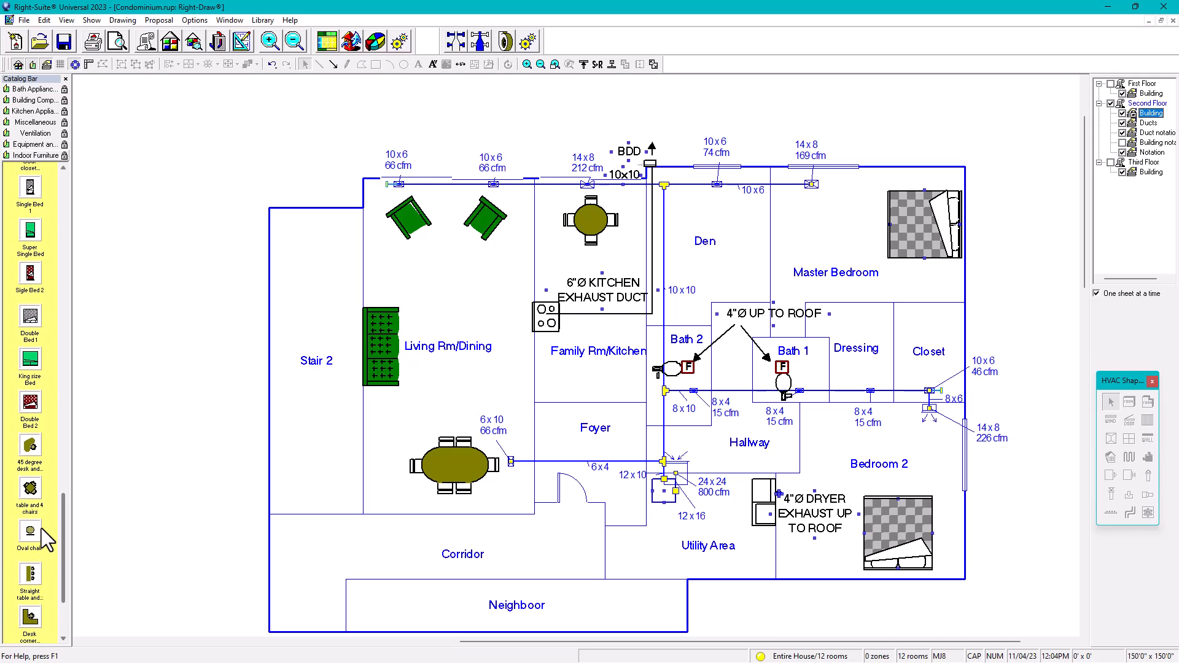
scroll(45, 516, "up", 2)
scroll(53, 459, "up", 3)
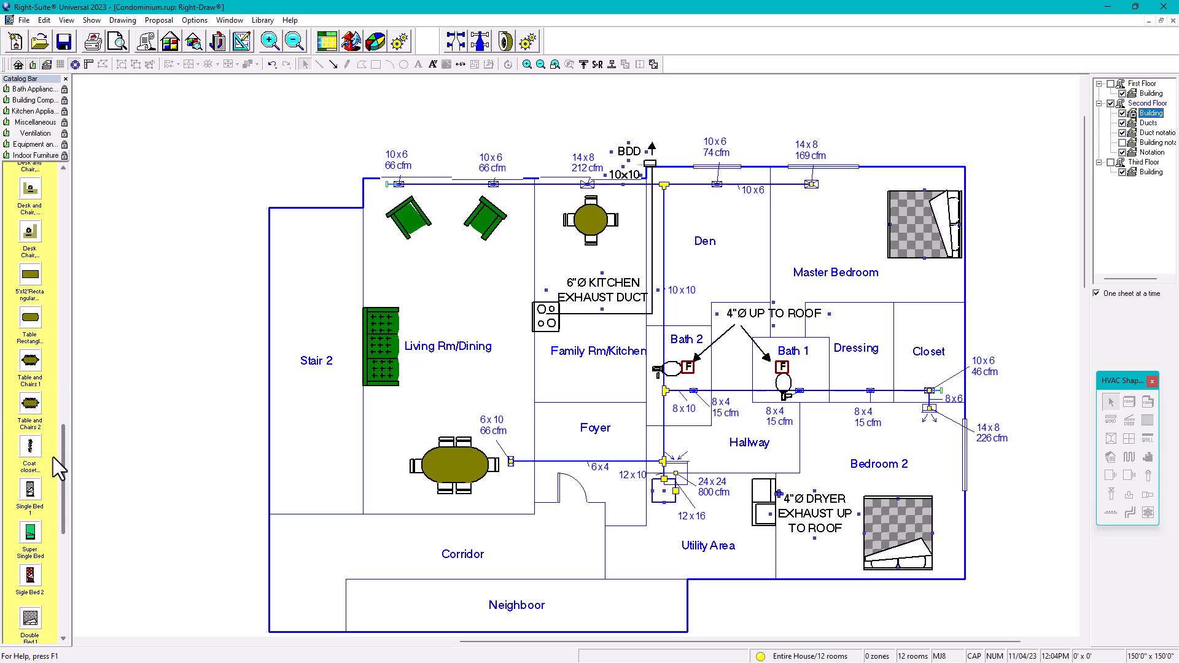
scroll(54, 452, "up", 2)
scroll(59, 431, "up", 4)
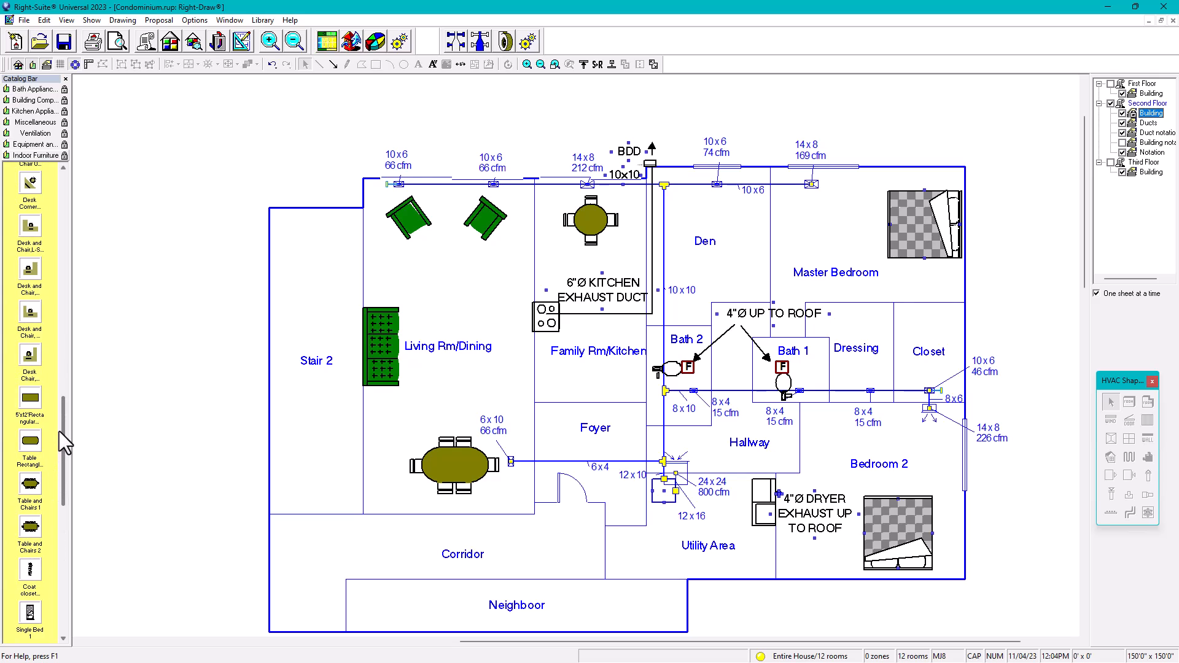
left_click_drag(64, 403, 685, 221)
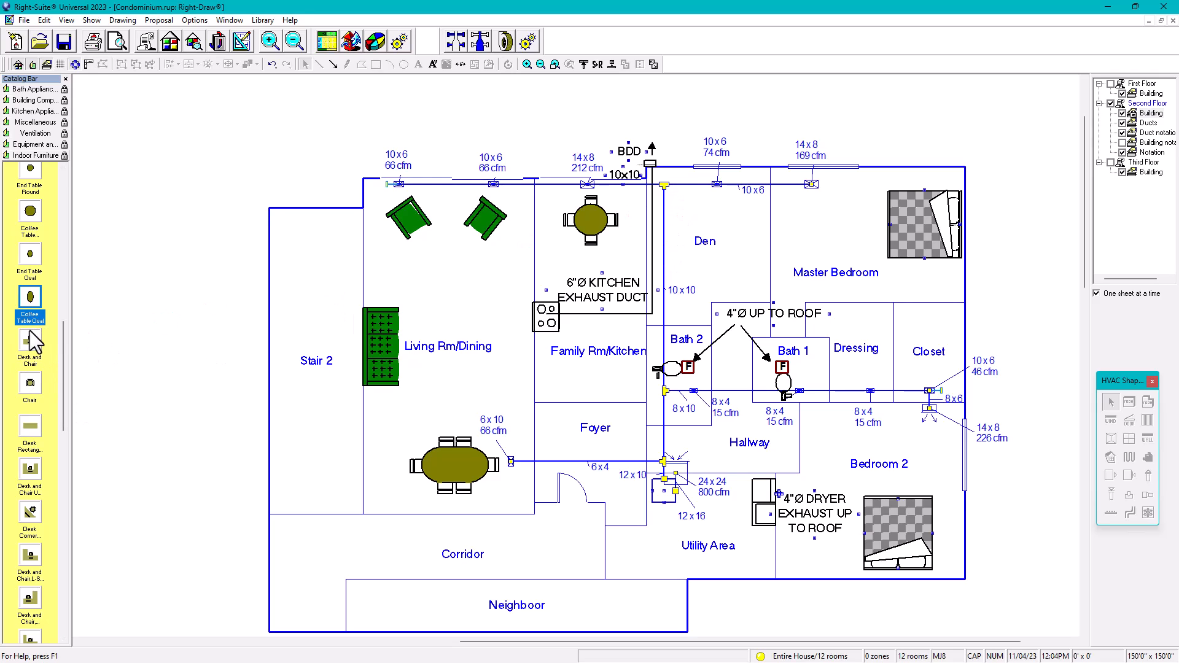
left_click_drag(34, 350, 656, 249)
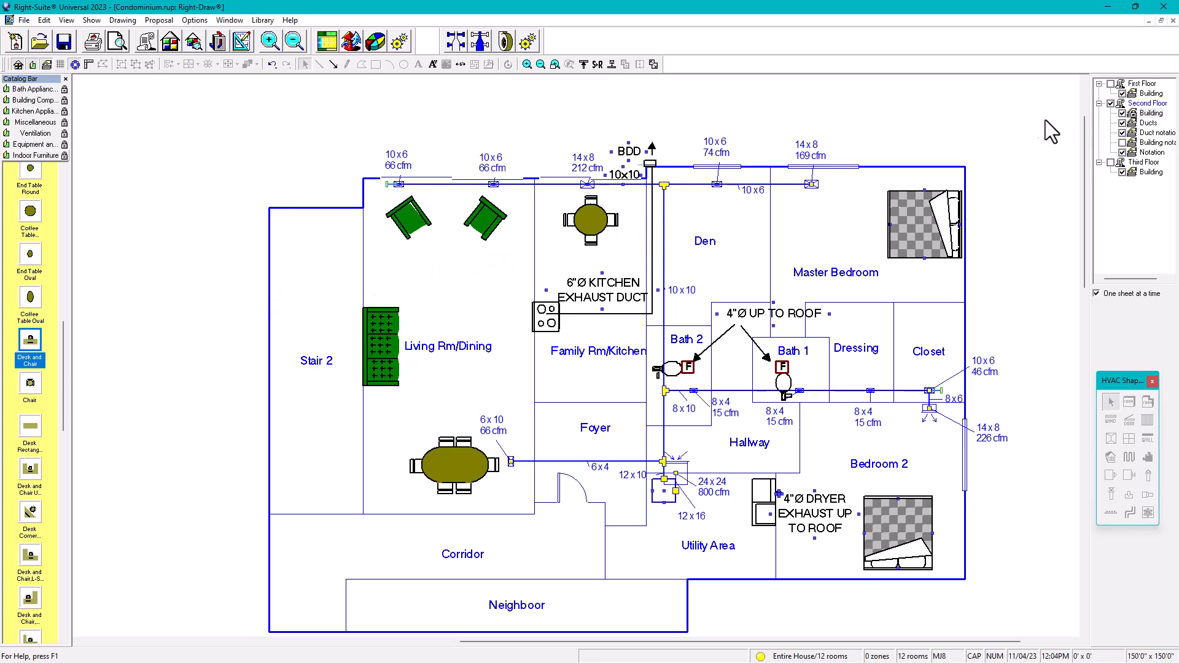
Step: On the Building layer, place a Desk and Chair in the Den and rotate it upright
left_click(1141, 113)
left_click(34, 340)
left_click_drag(31, 339, 673, 236)
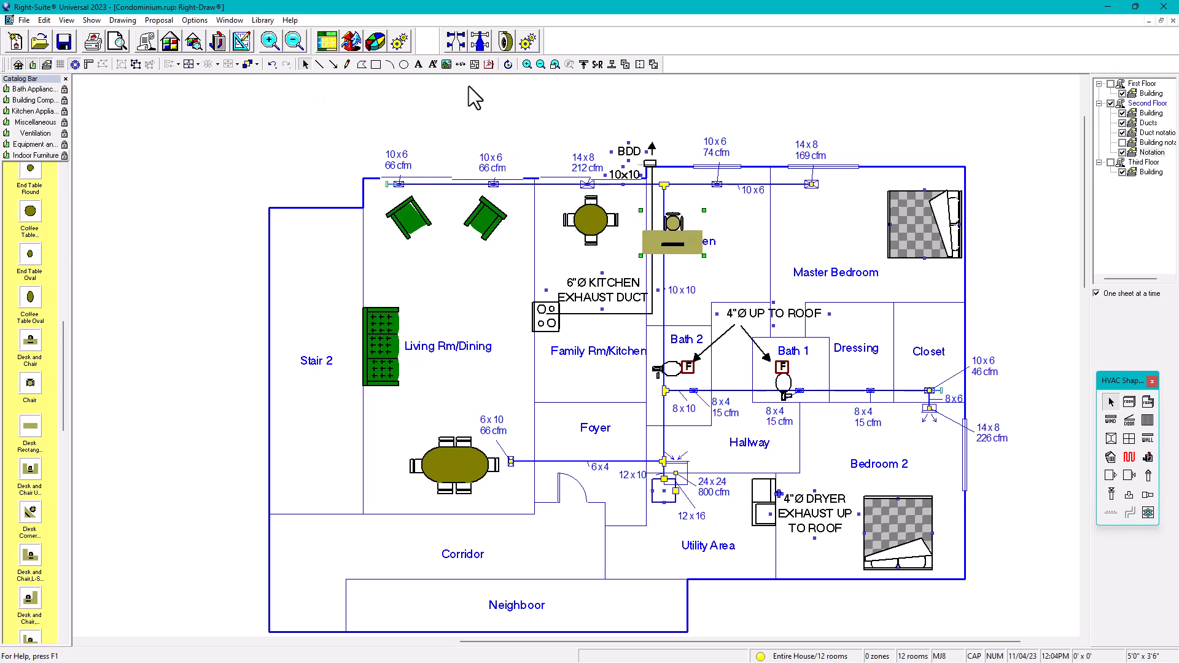
left_click(508, 65)
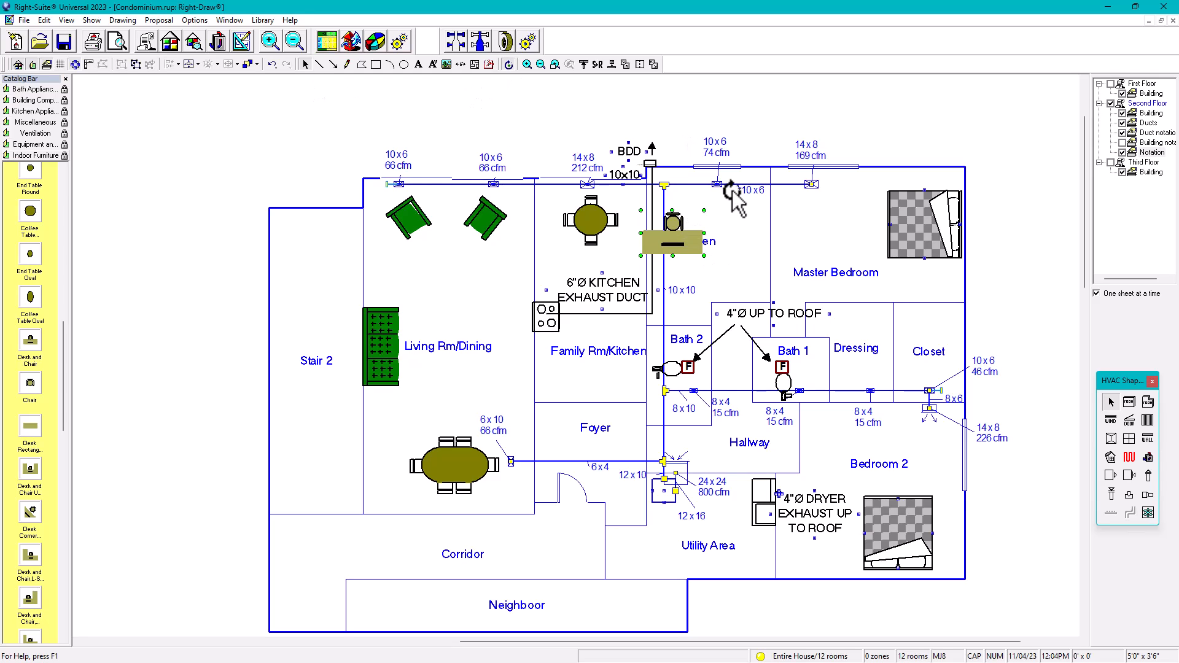
left_click(678, 258)
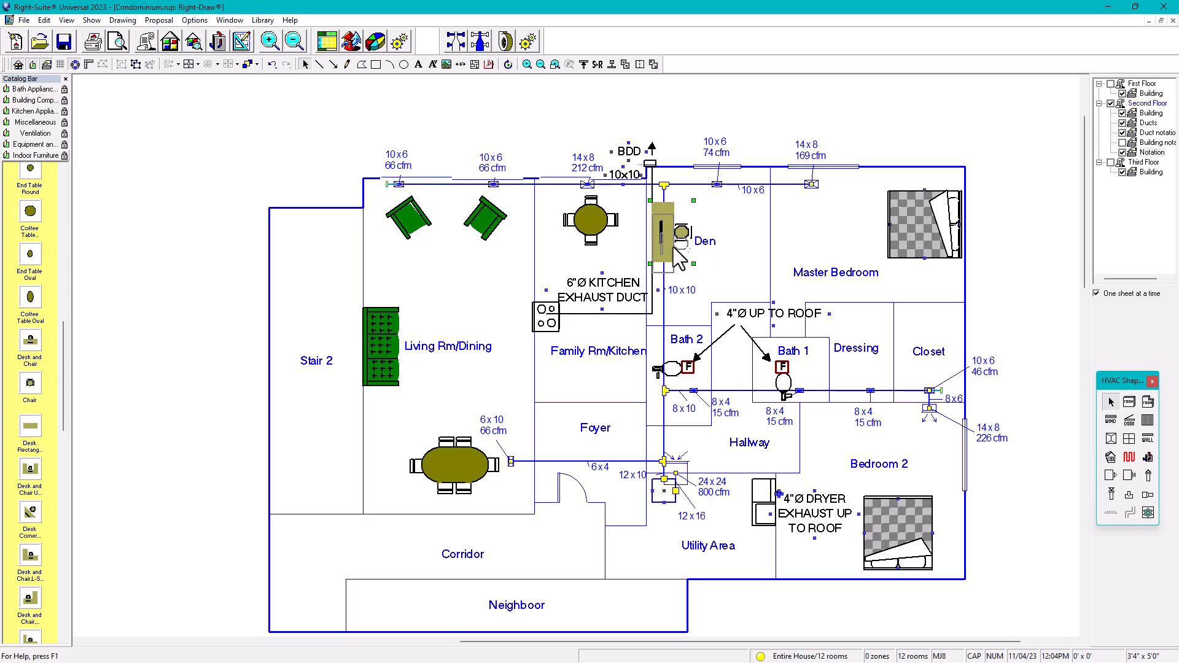
left_click(846, 119)
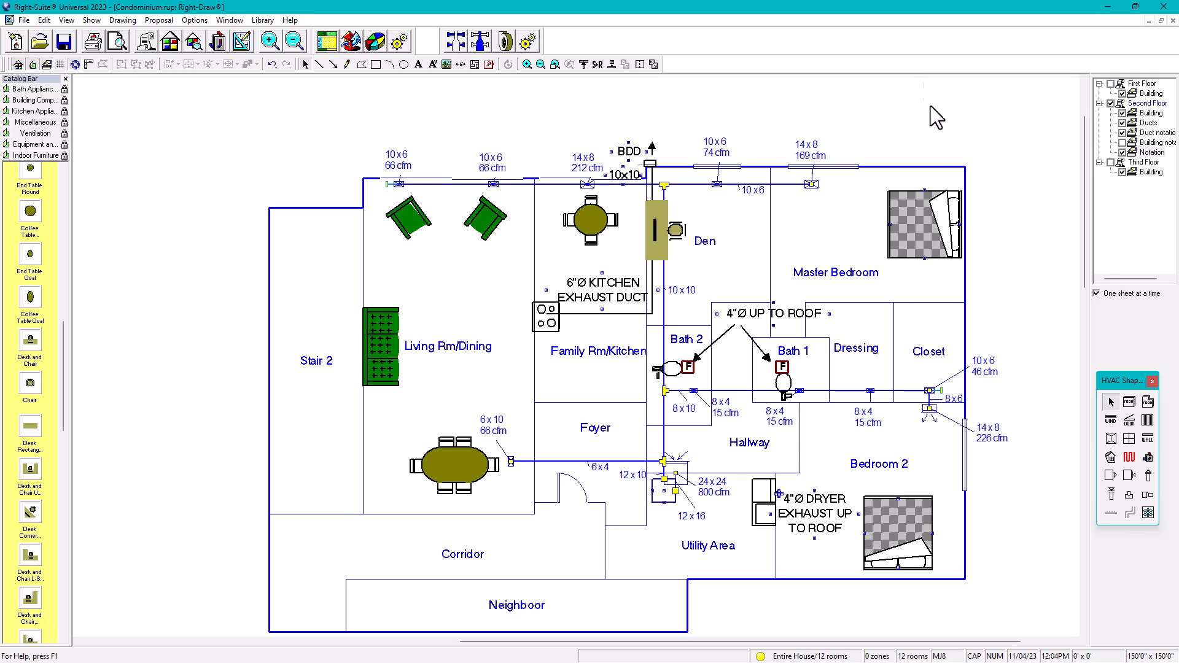
Step: Move the 8 x 6 duct label inside the Closet
scroll(982, 246, "down", 2)
middle_click_drag(992, 274, 940, 290)
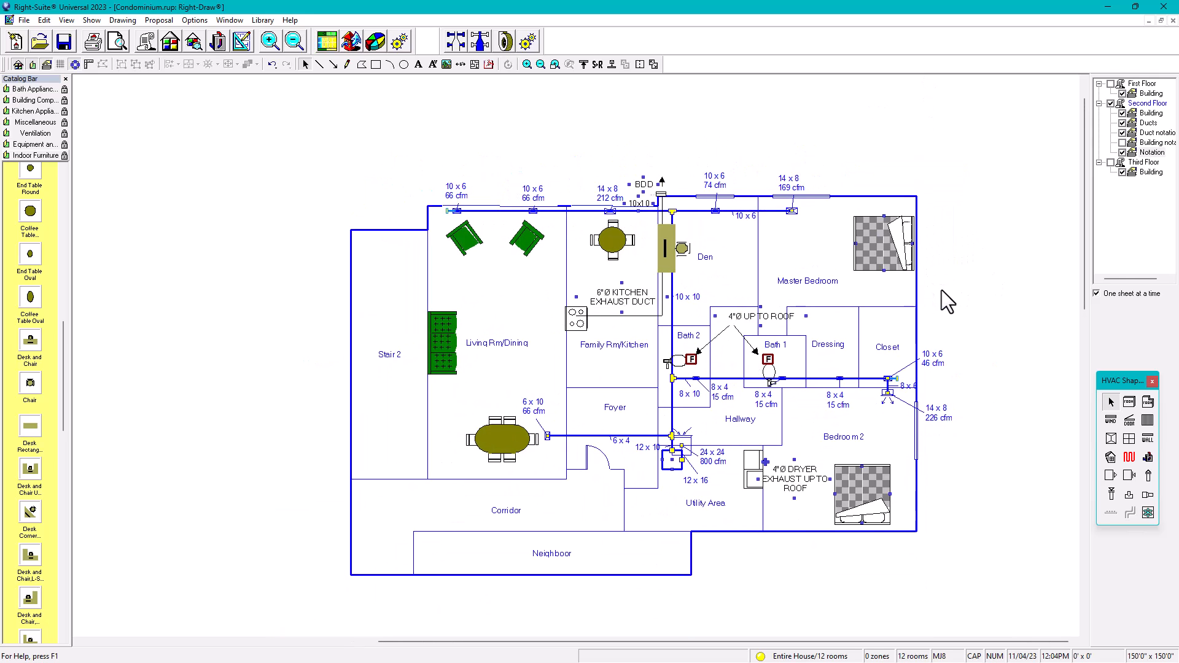
scroll(876, 391, "up", 3)
left_click(896, 374)
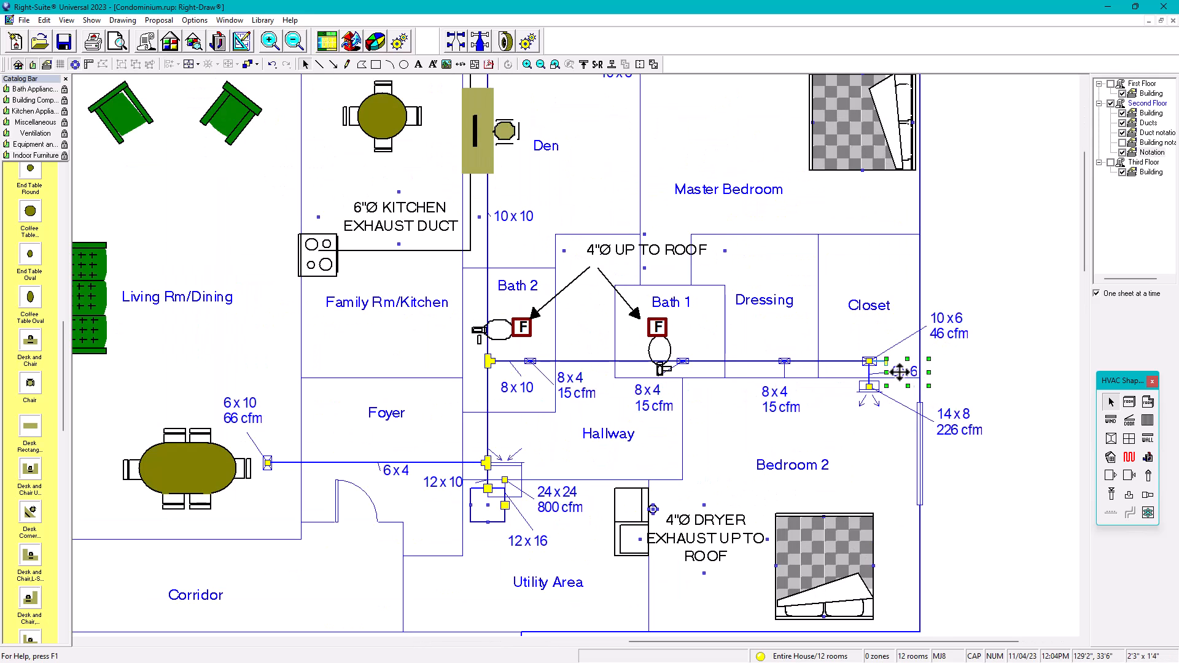
left_click_drag(898, 382, 846, 386)
left_click(991, 350)
scroll(1005, 316, "down", 2)
middle_click_drag(961, 344, 882, 395)
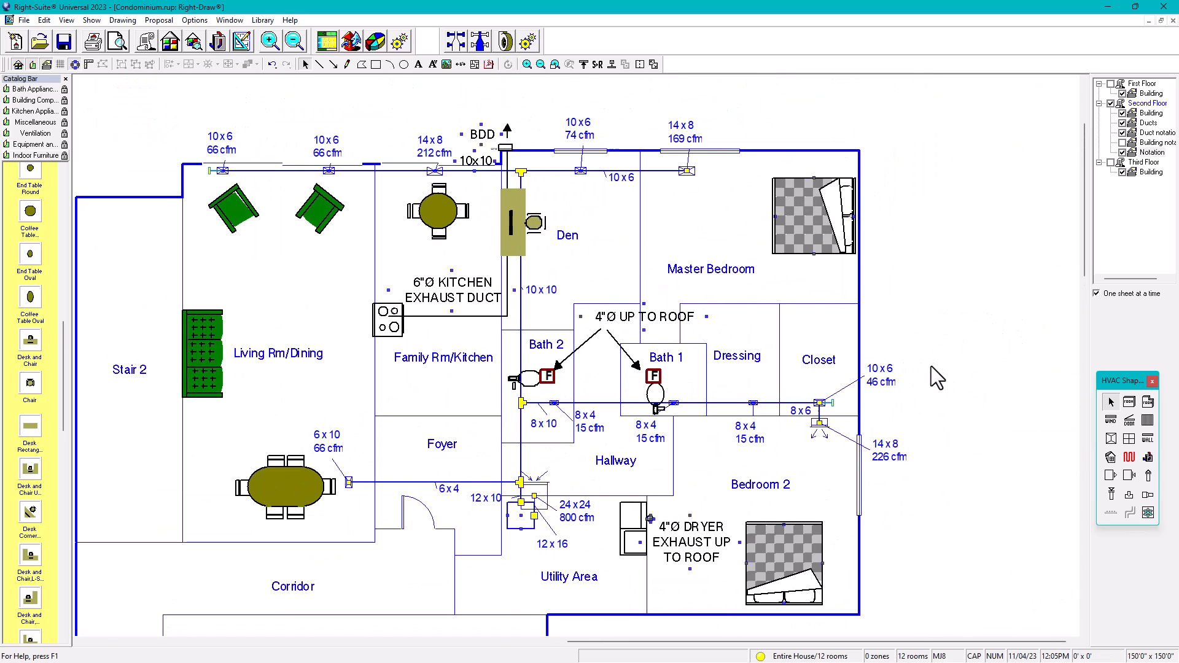
scroll(944, 380, "down", 1)
middle_click_drag(945, 362, 956, 336)
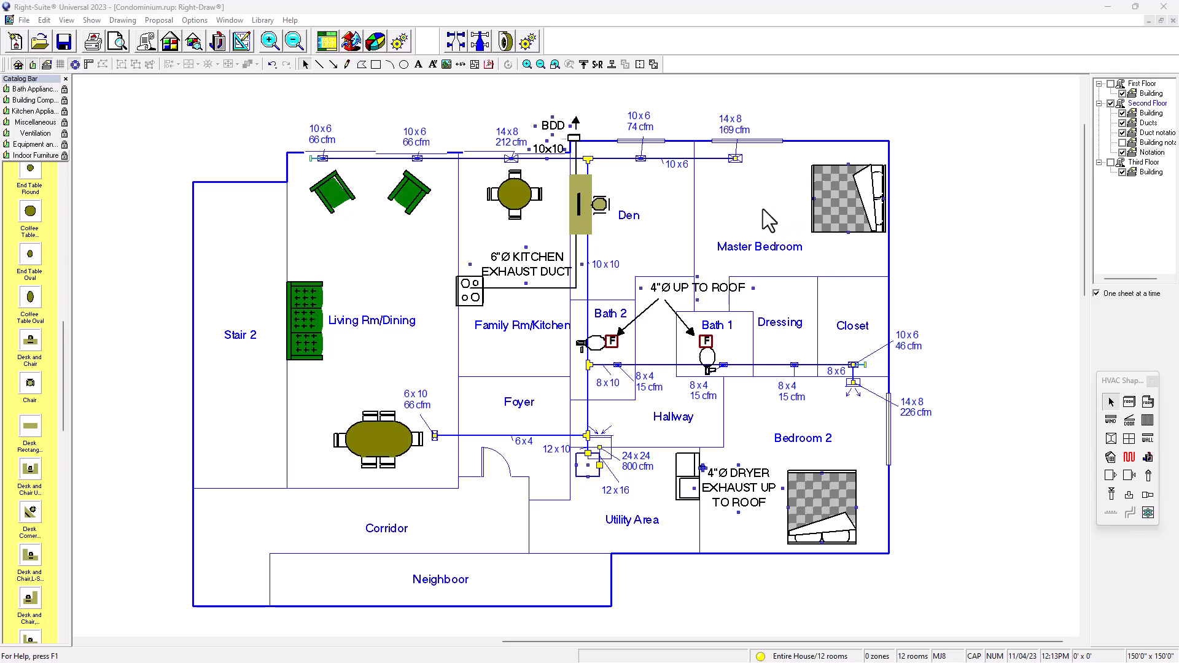
Step: Draw a small circle near the top of the Master Bedroom and make the Ducts layer active
left_click(403, 64)
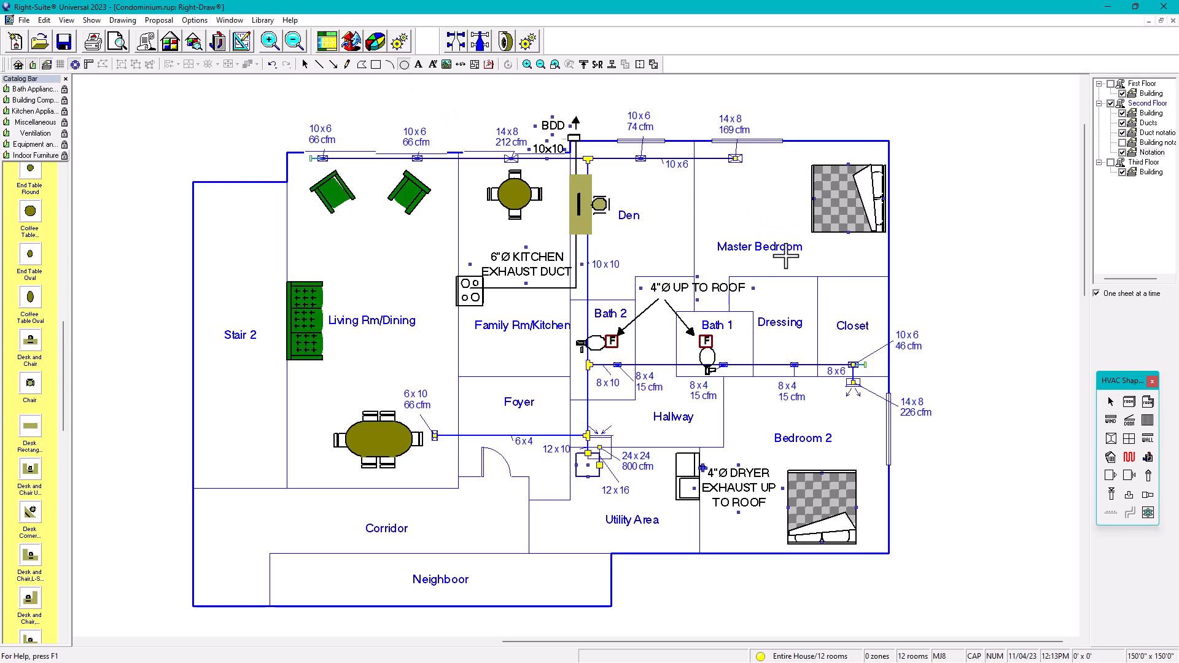
left_click(742, 204)
scroll(754, 215, "up", 3)
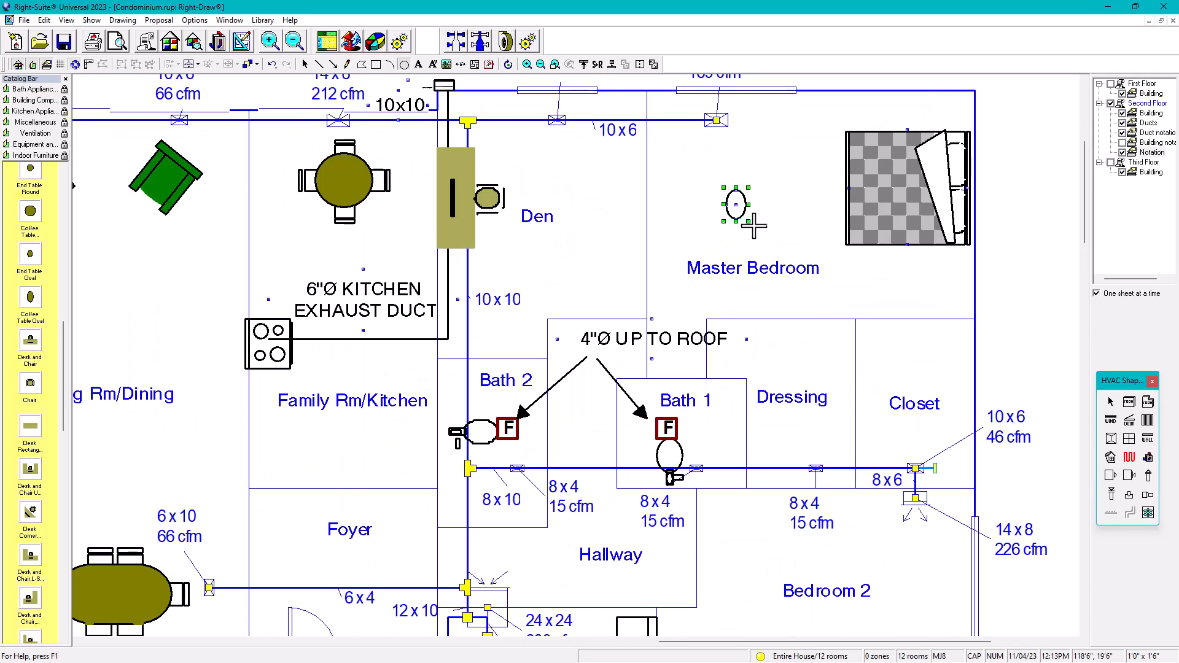
left_click(1110, 402)
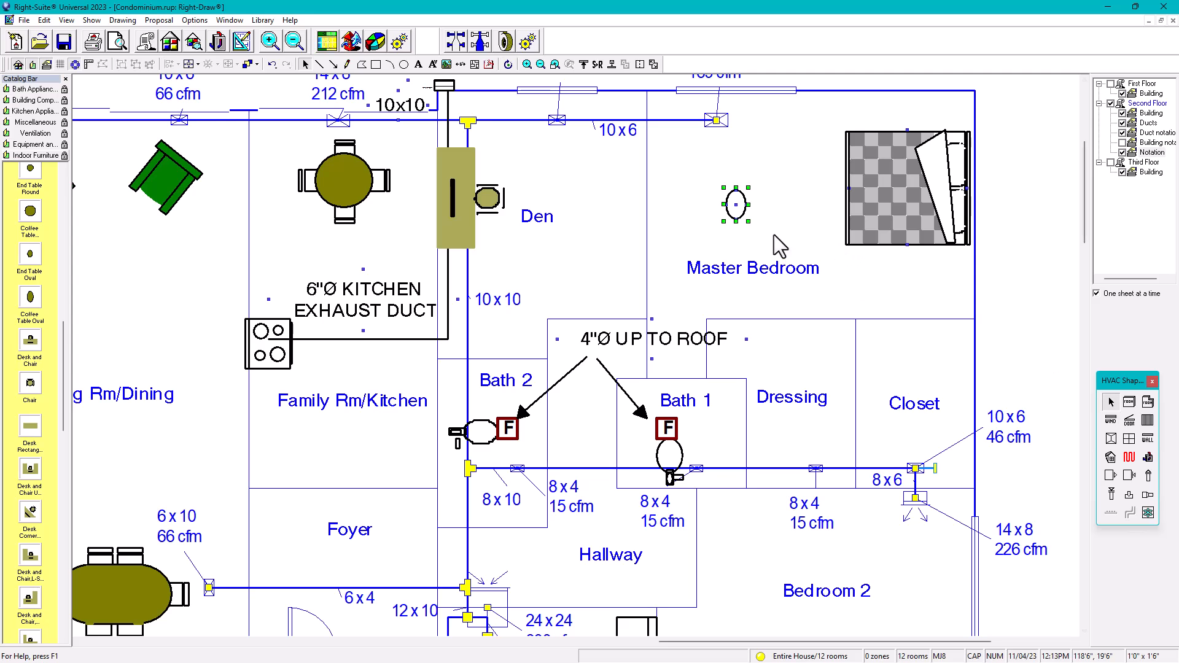
left_click(747, 204)
left_click(1133, 113)
left_click(1123, 123)
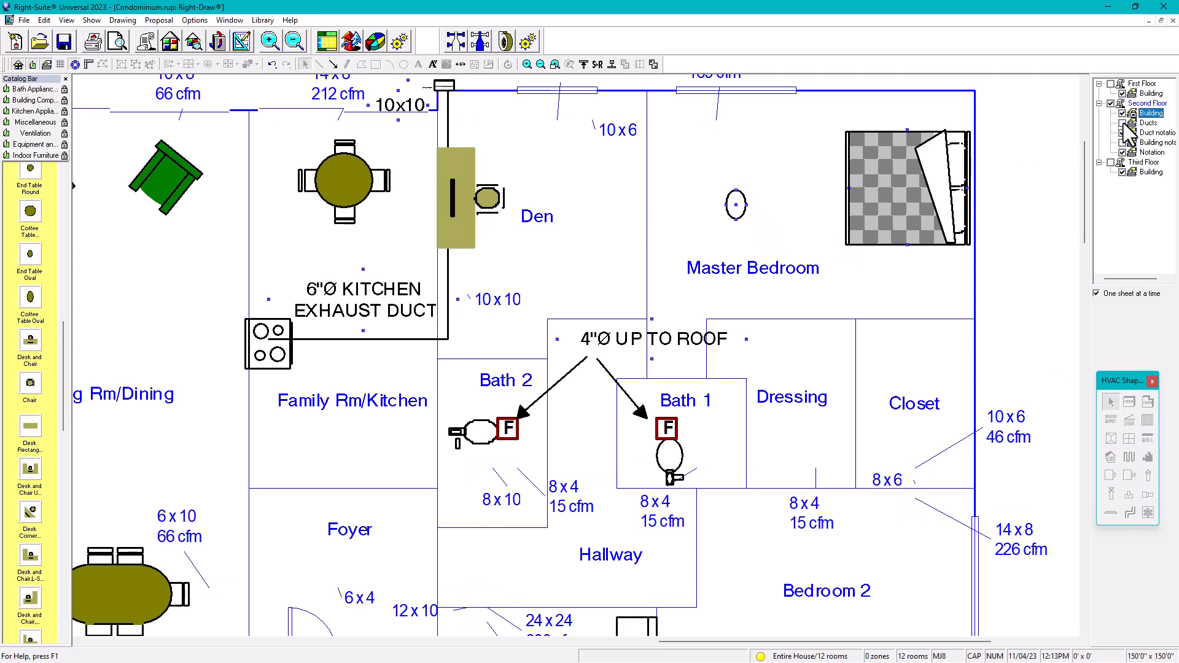
Step: Resize the bedroom circle, finishing at 1'0" x 1'6"
left_click(737, 204)
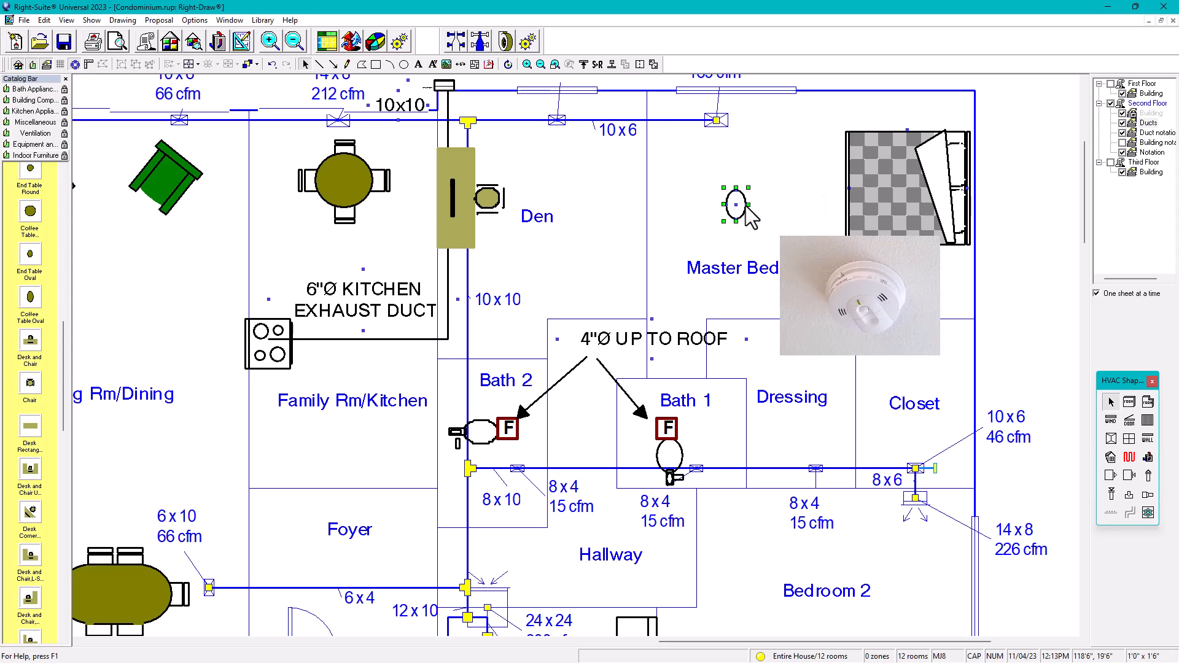
left_click(748, 205)
left_click(746, 209)
left_click_drag(748, 186, 787, 178)
left_click_drag(788, 220, 759, 212)
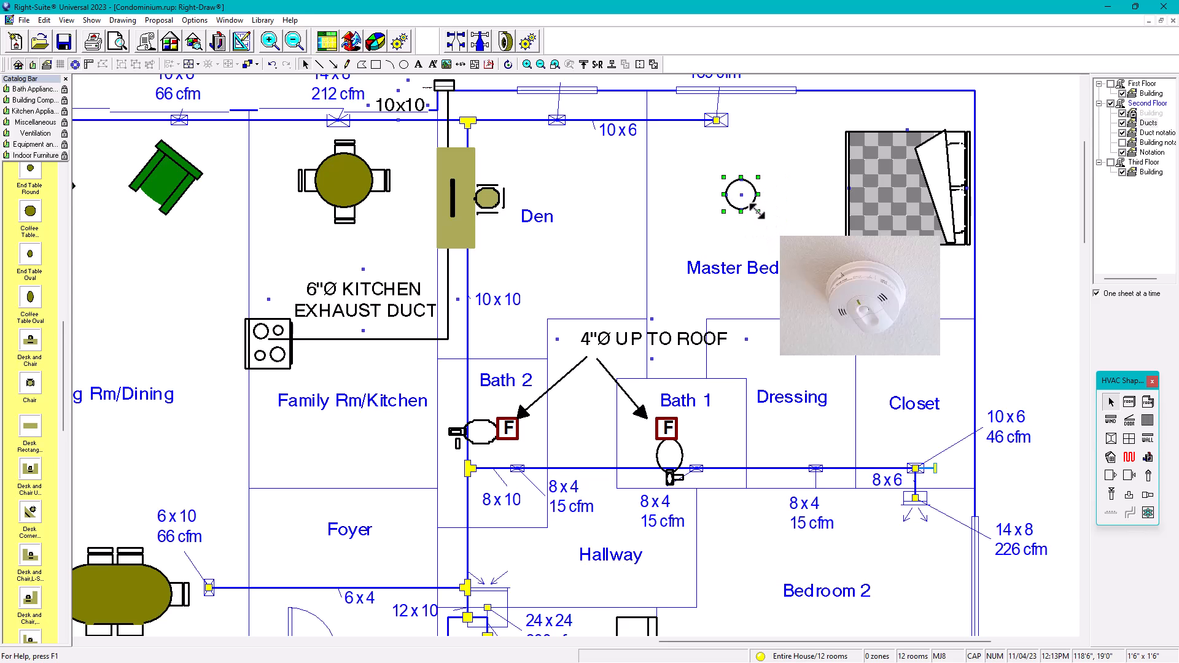
scroll(750, 212, "up", 2)
left_click_drag(771, 207, 761, 201)
scroll(761, 199, "down", 3)
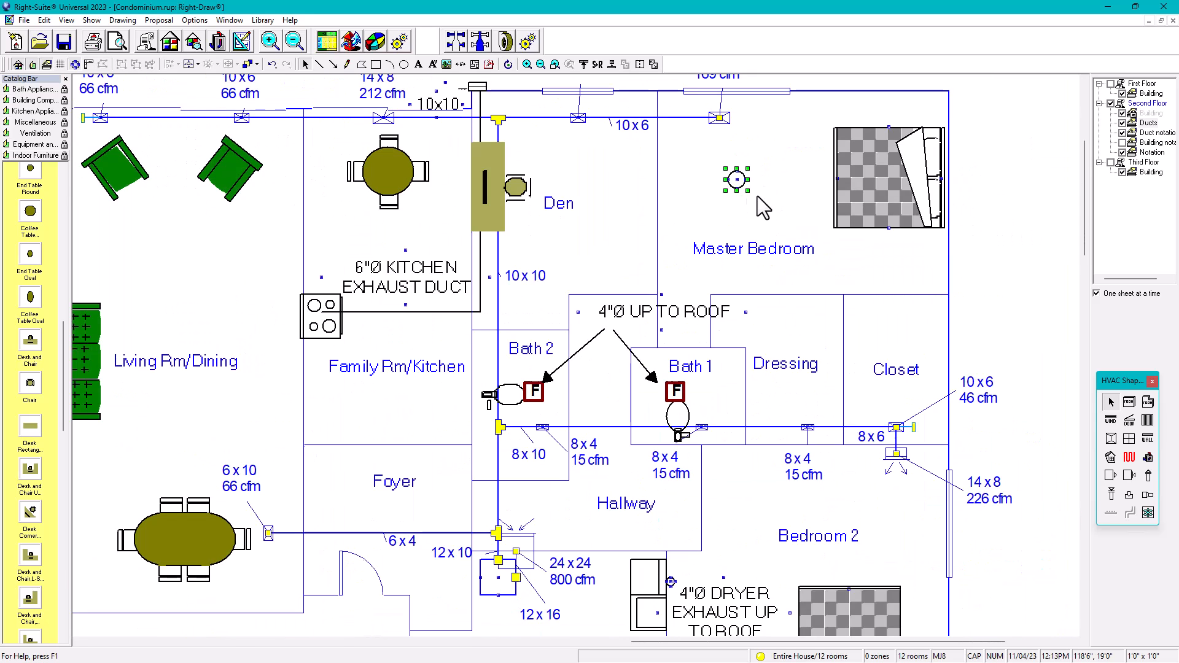
Step: Copy the kitchen exhaust duct note and nudge the copy into the Master Bedroom
left_click(415, 327)
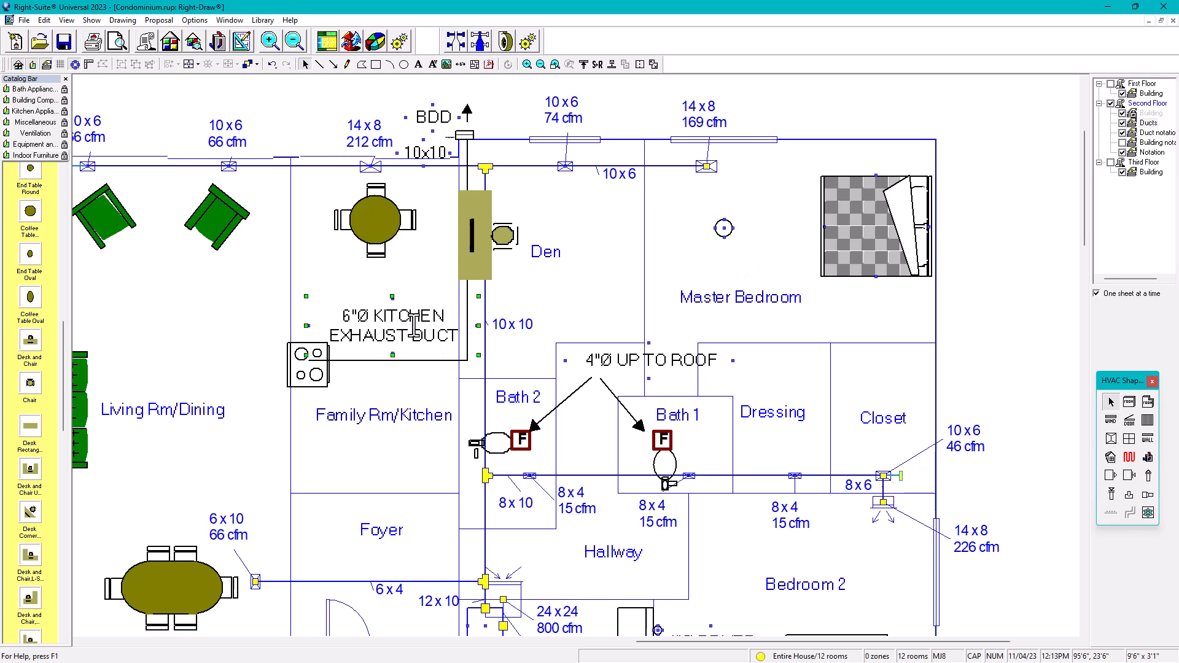
left_click_drag(415, 327, 492, 311)
key("Right")
key("Right")
key("Right")
key("Right")
key("Right")
key("Right")
key("Right")
key("Right")
key("Right")
key("Right")
key("Right")
key("Right")
key("Right")
key("Right")
key("Right")
key("Right")
key("Right")
key("Right")
key("Right")
key("Right")
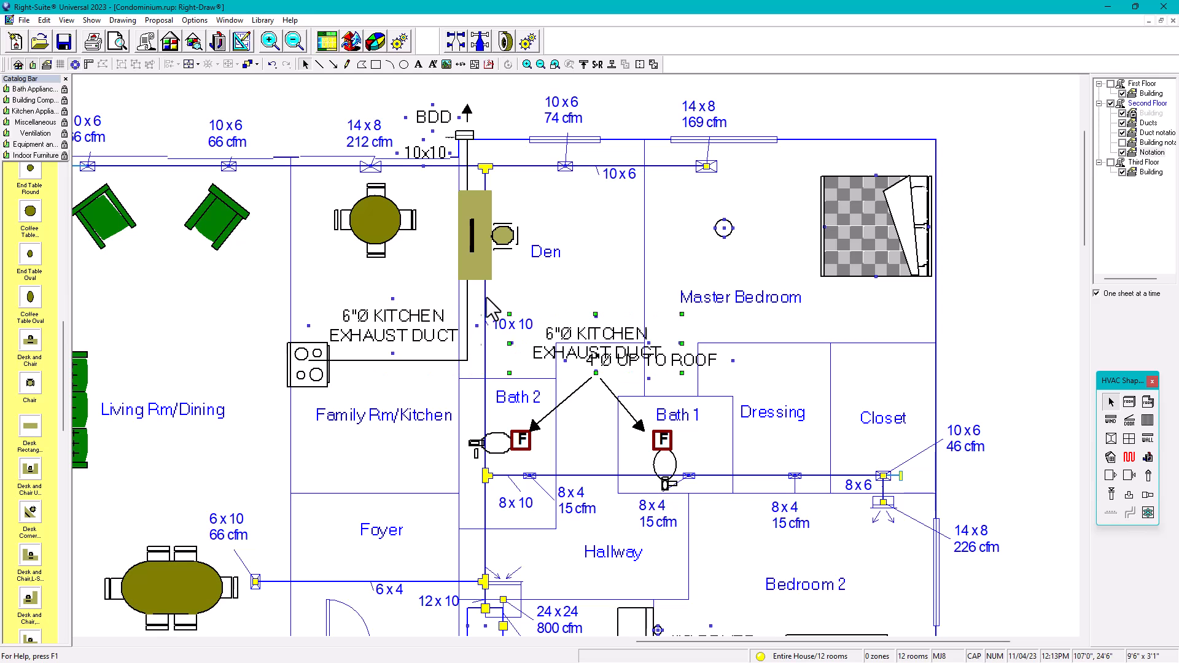
key("Up")
key("Up")
key("Up")
key("Up")
key("Up")
key("Up")
key("Up")
key("Up")
key("Up")
key("Up")
key("Left")
key("Left")
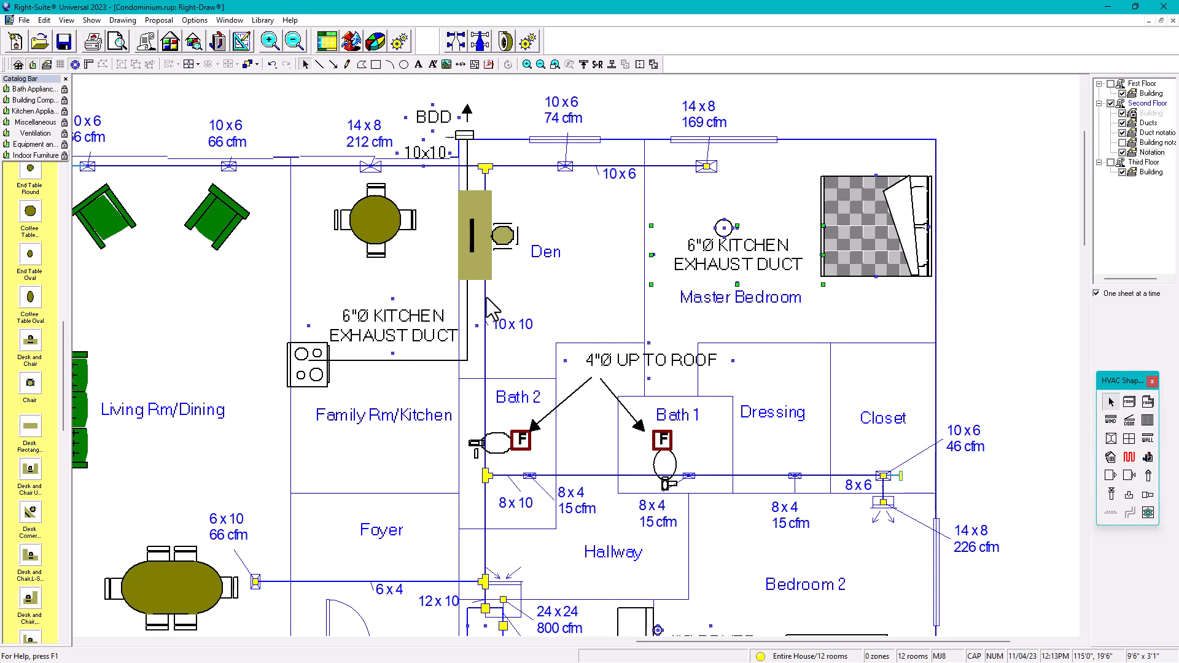
Step: Replace the copied note's text with 'SD'
left_click(728, 266)
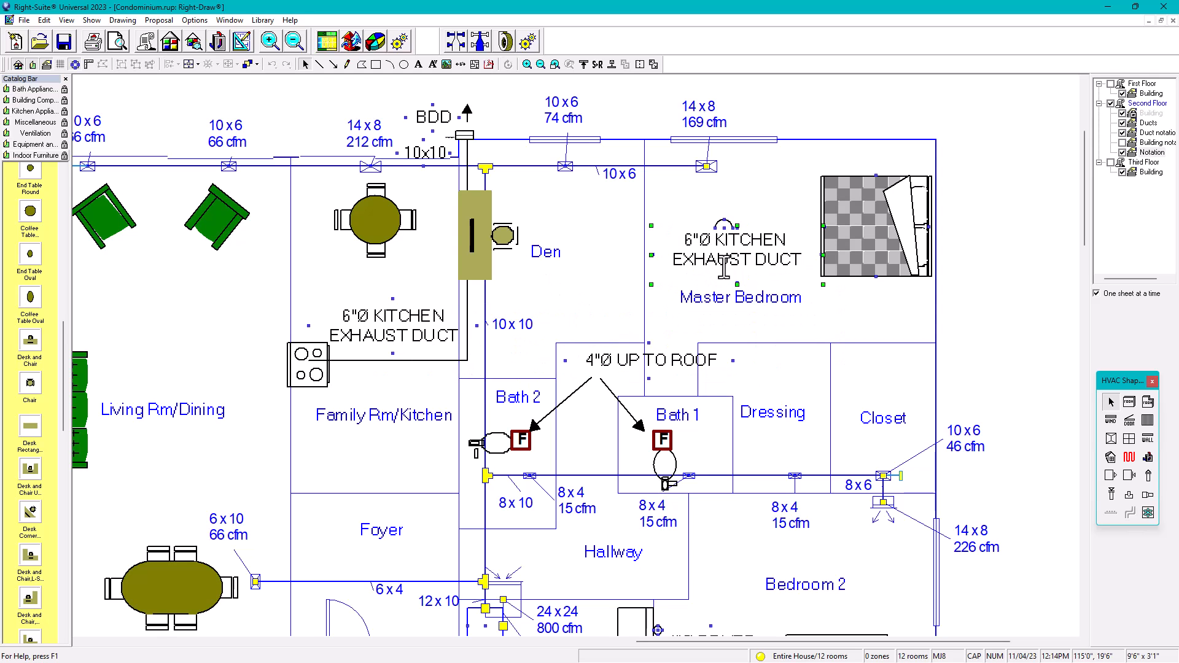
type("S")
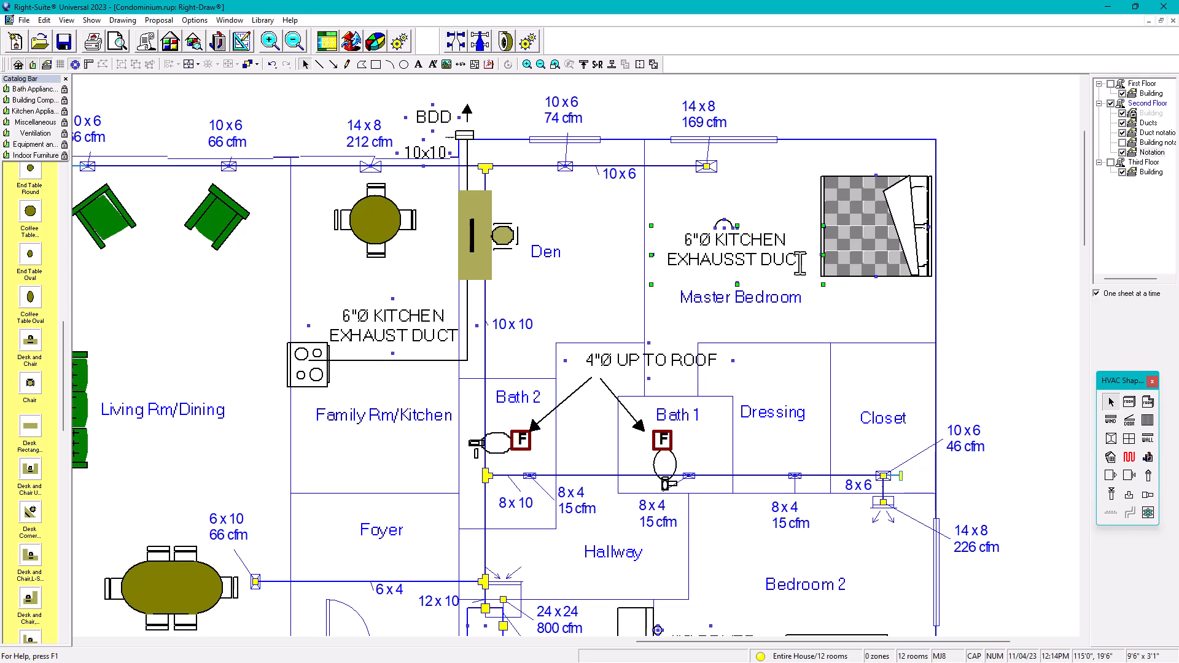
left_click_drag(803, 264, 675, 249)
key("Delete")
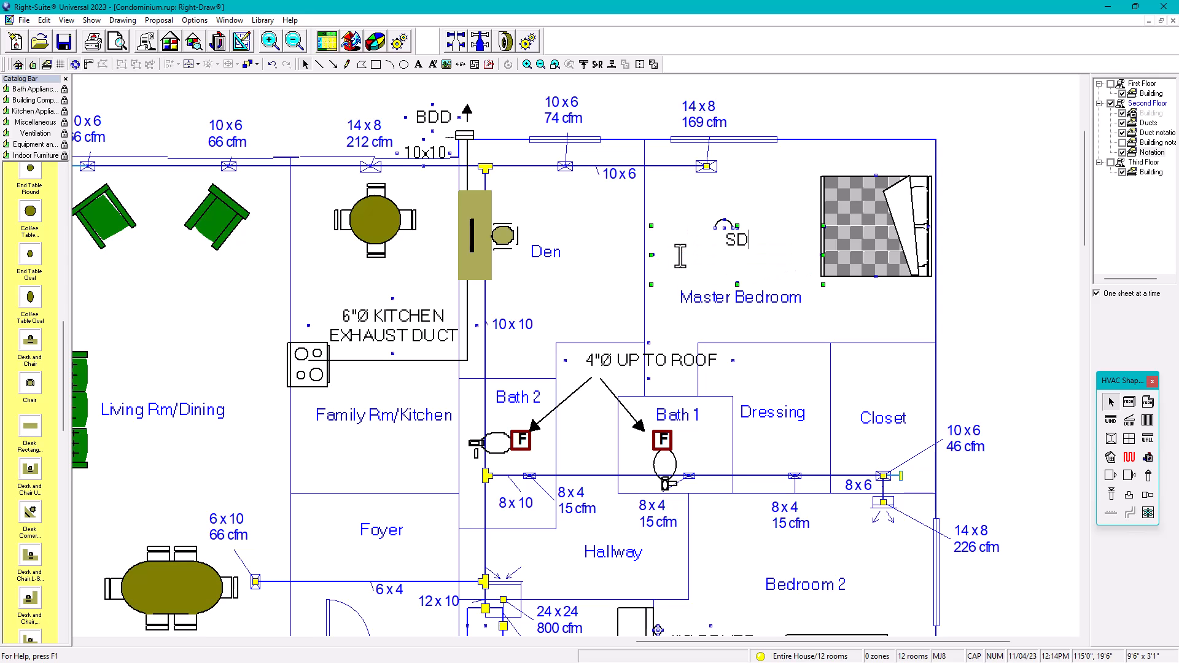
left_click(1005, 241)
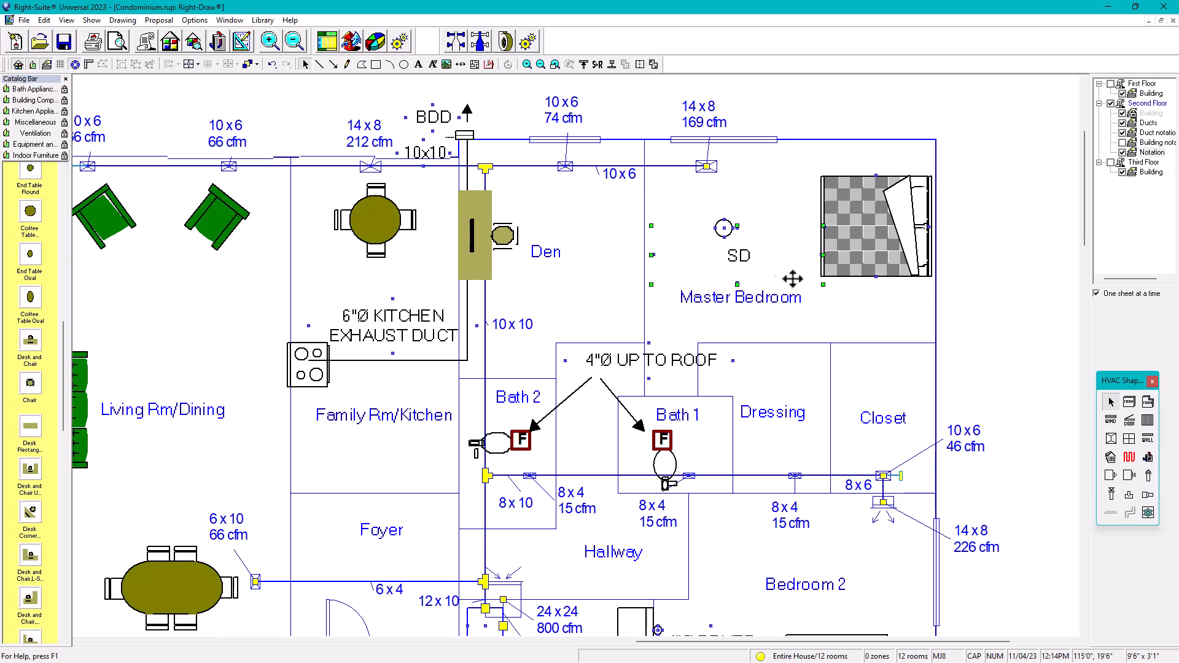
left_click(811, 287)
Step: Shrink the SD label's box and nudge it right beside the circle
left_click_drag(823, 285, 689, 257)
key("Right")
key("Right")
key("Up")
key("Right")
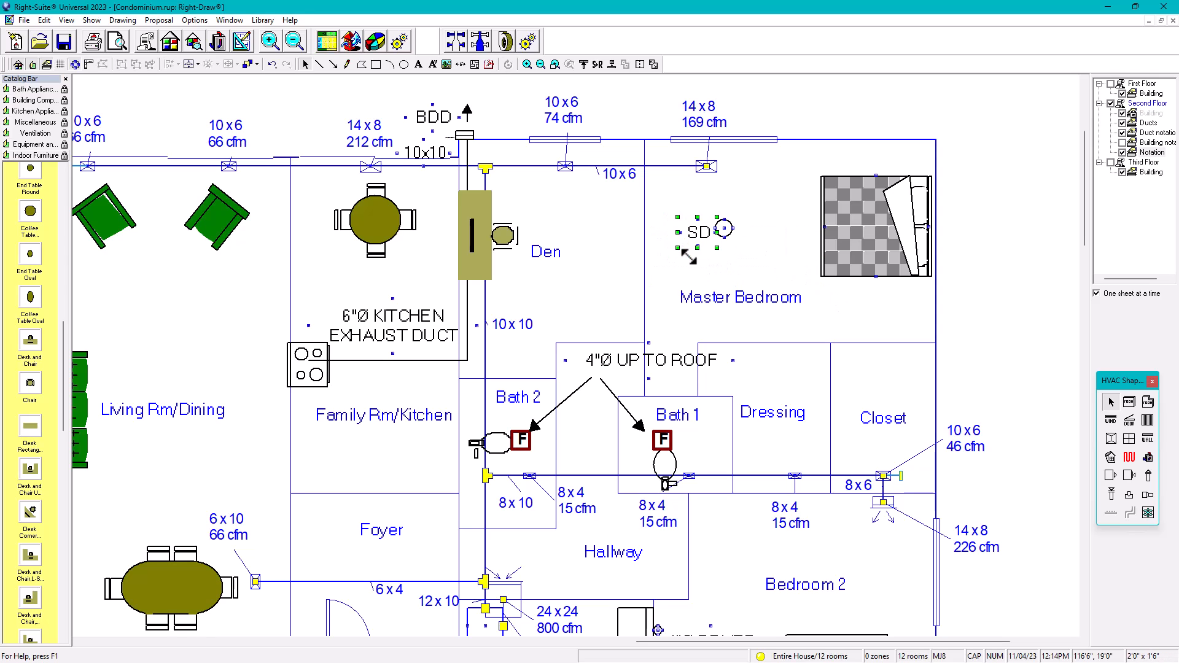
left_click(1001, 265)
left_click_drag(666, 199, 779, 289)
Step: Copy the SD label and circle into Bedroom 2 and the Hallway
scroll(752, 253, "down", 1)
mouse_move(714, 215)
left_mouse_down()
mouse_move(801, 548)
mouse_move(831, 550)
mouse_move(831, 585)
mouse_move(806, 528)
left_mouse_up()
middle_click_drag(837, 518, 865, 422)
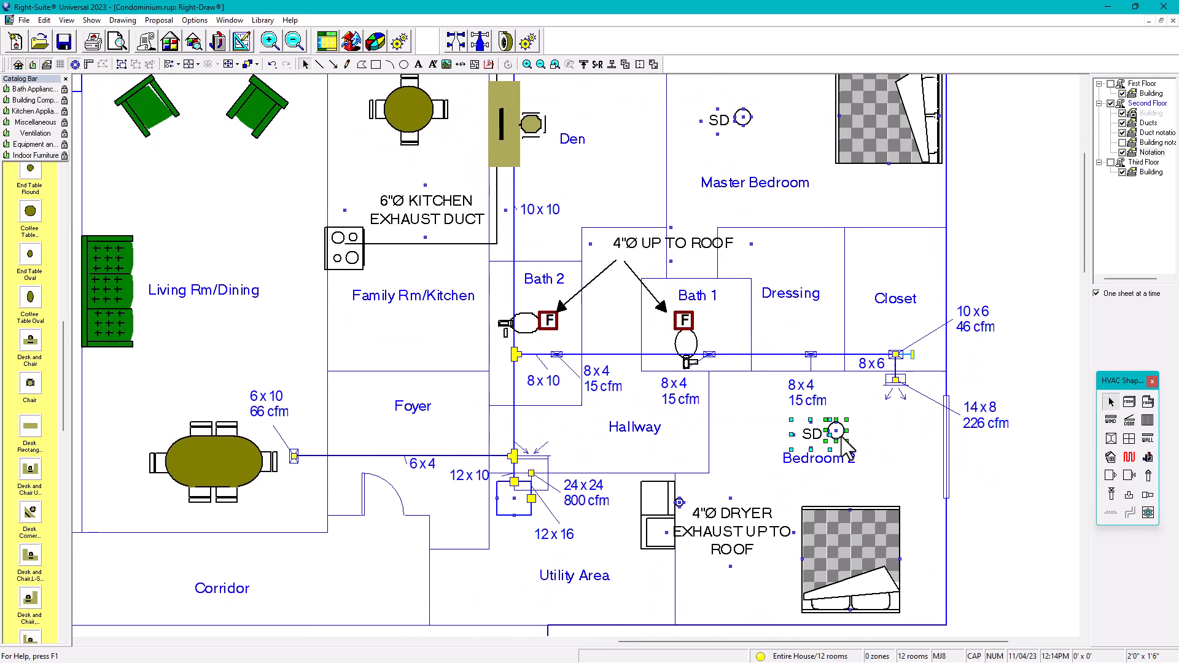
left_click_drag(837, 434, 601, 456)
left_click(1022, 442)
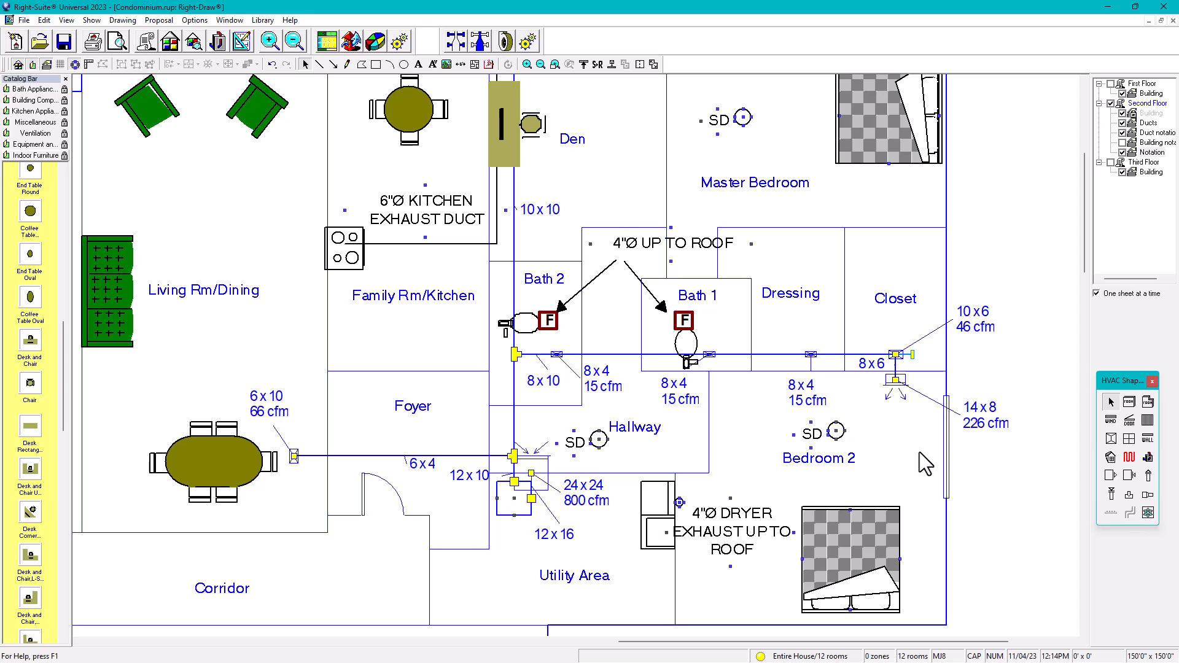
scroll(897, 444, "down", 1)
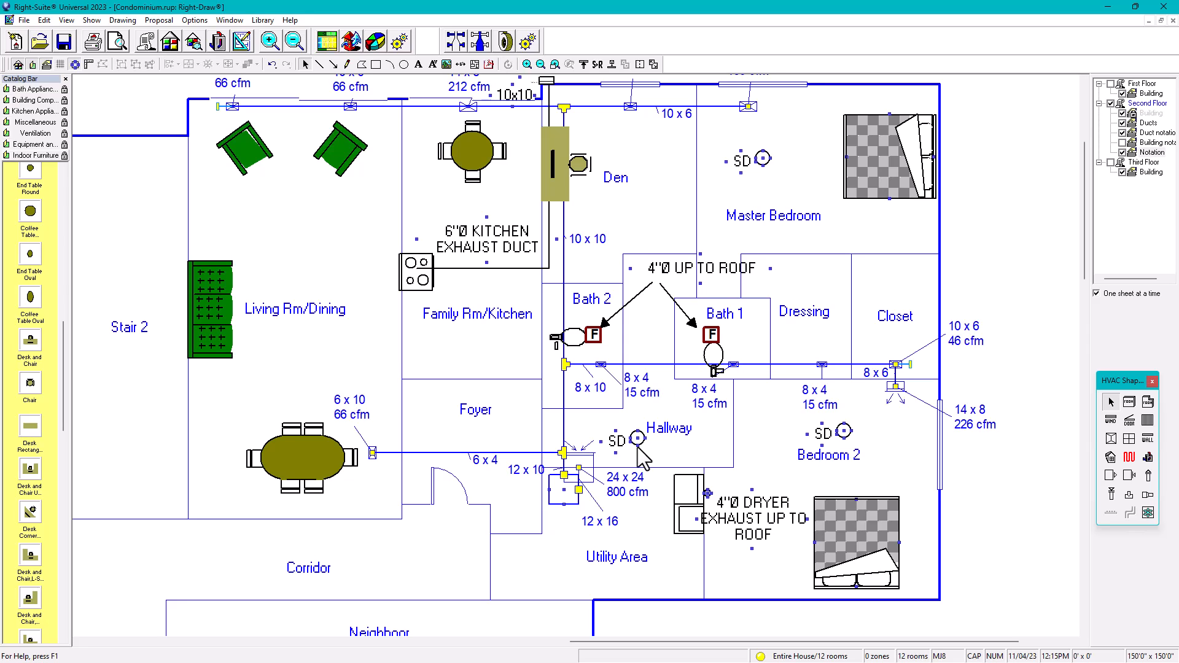
Step: Exclude the Energy Star Form from the Energy reports in Print Reports
left_click(95, 45)
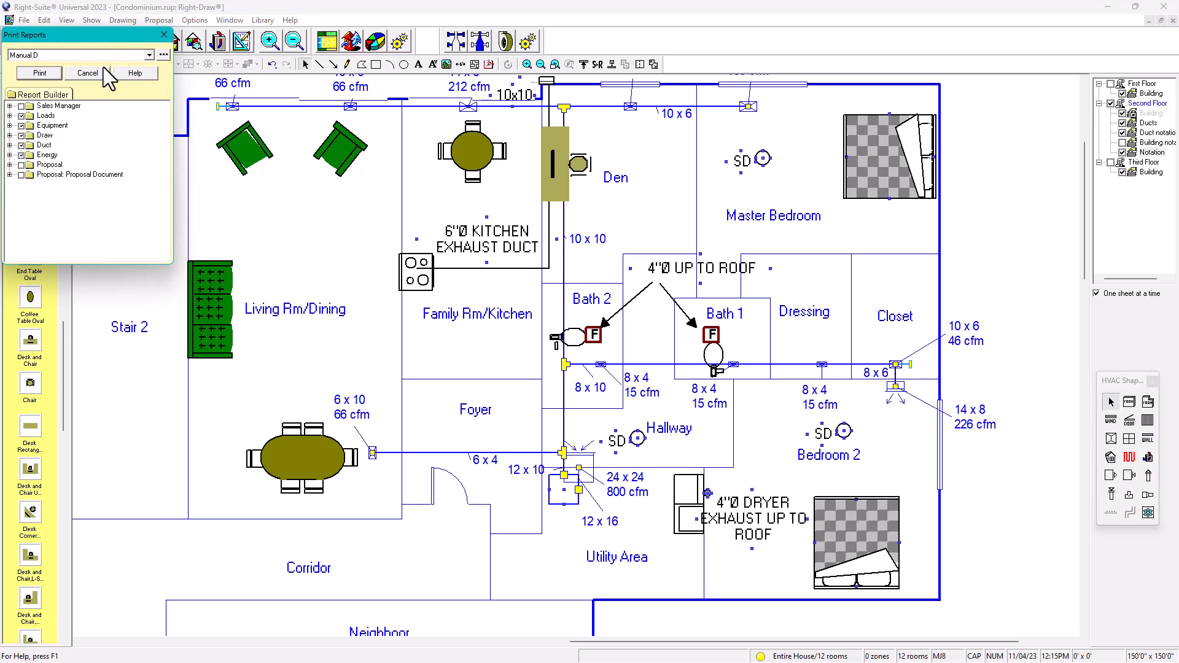
left_click(40, 73)
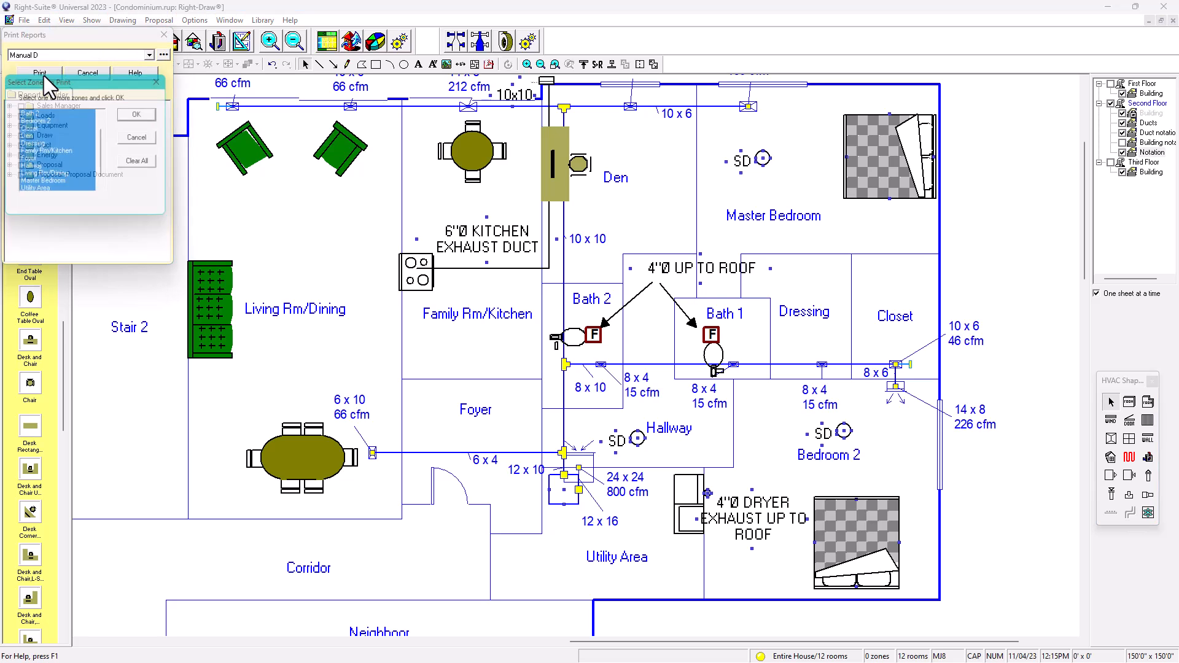
left_click(163, 79)
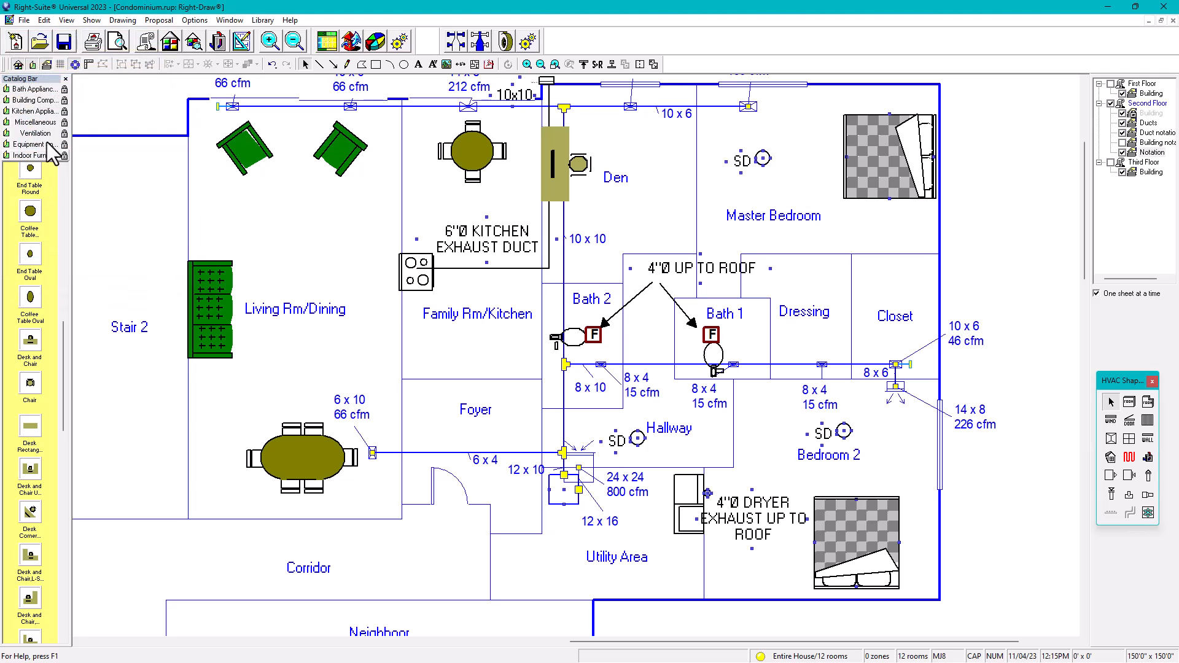
left_click(95, 46)
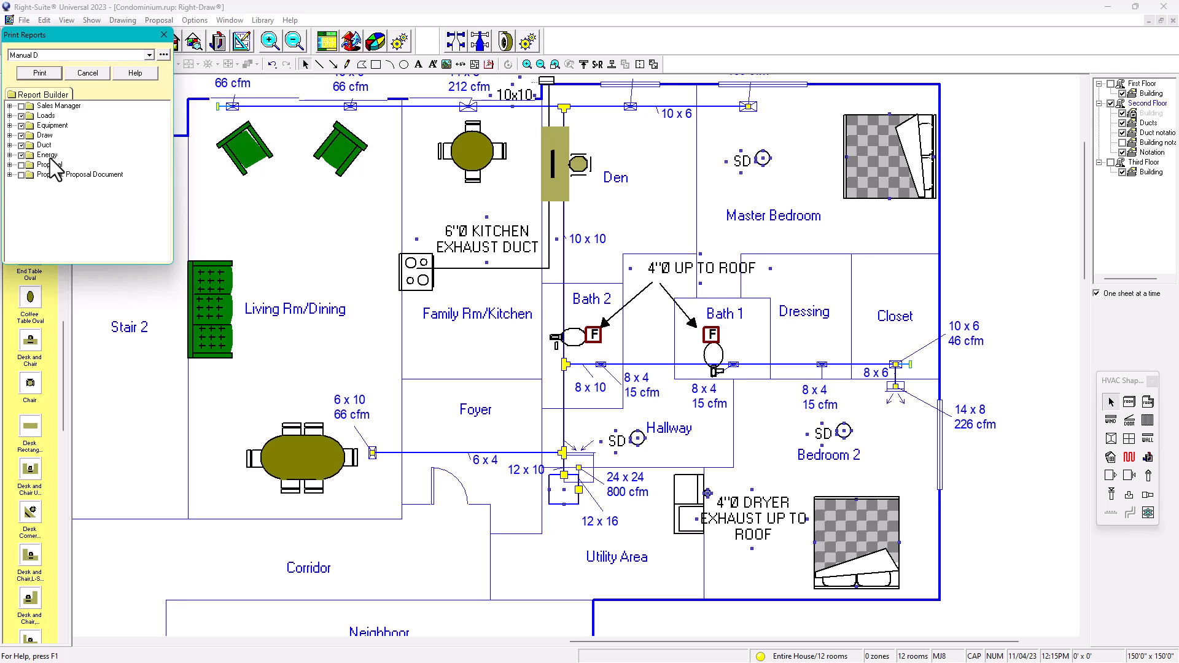
left_click(9, 156)
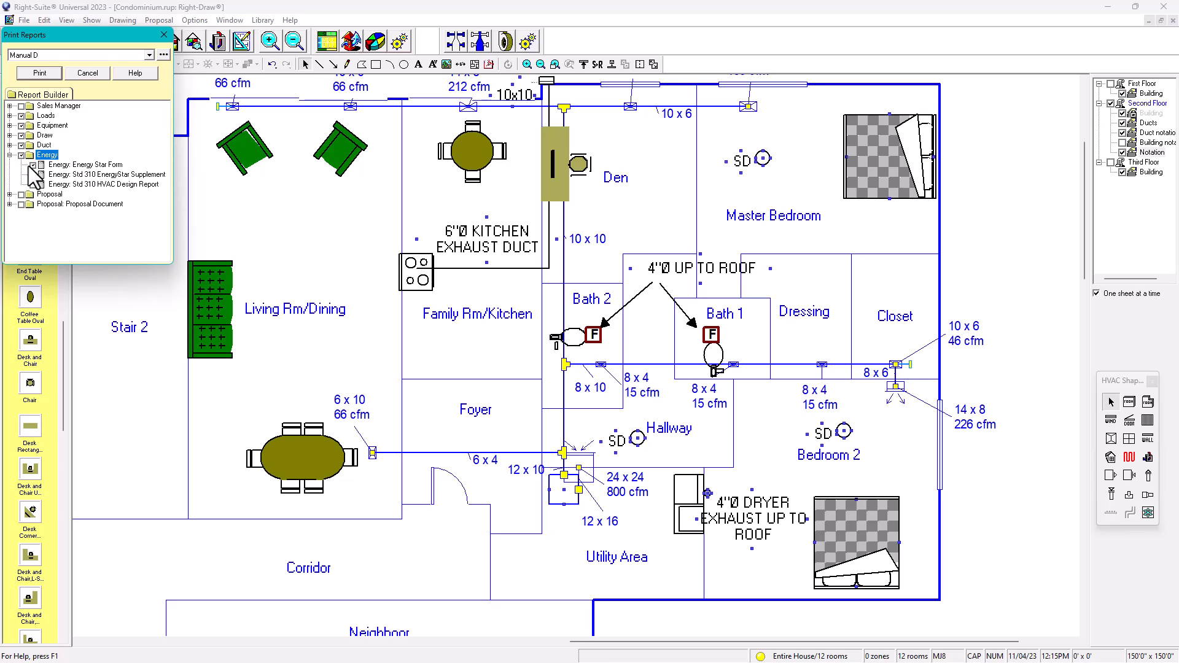
left_click(34, 165)
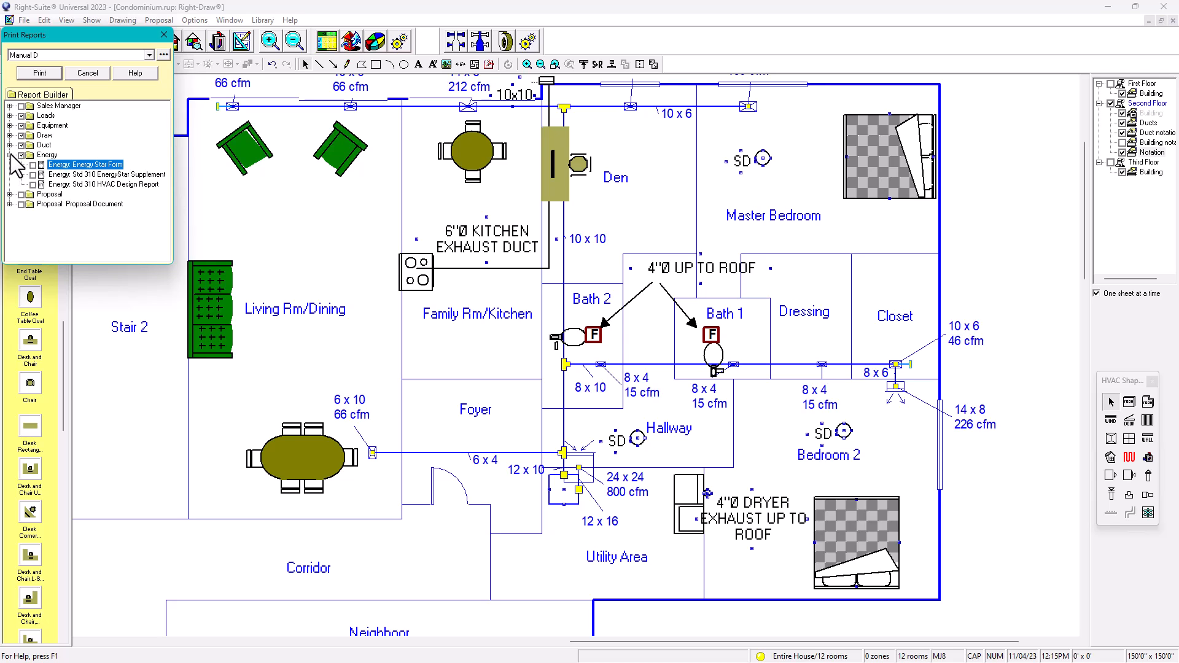
left_click(9, 155)
Step: Start printing with only the Entire House zone selected
left_click(52, 67)
left_click(138, 165)
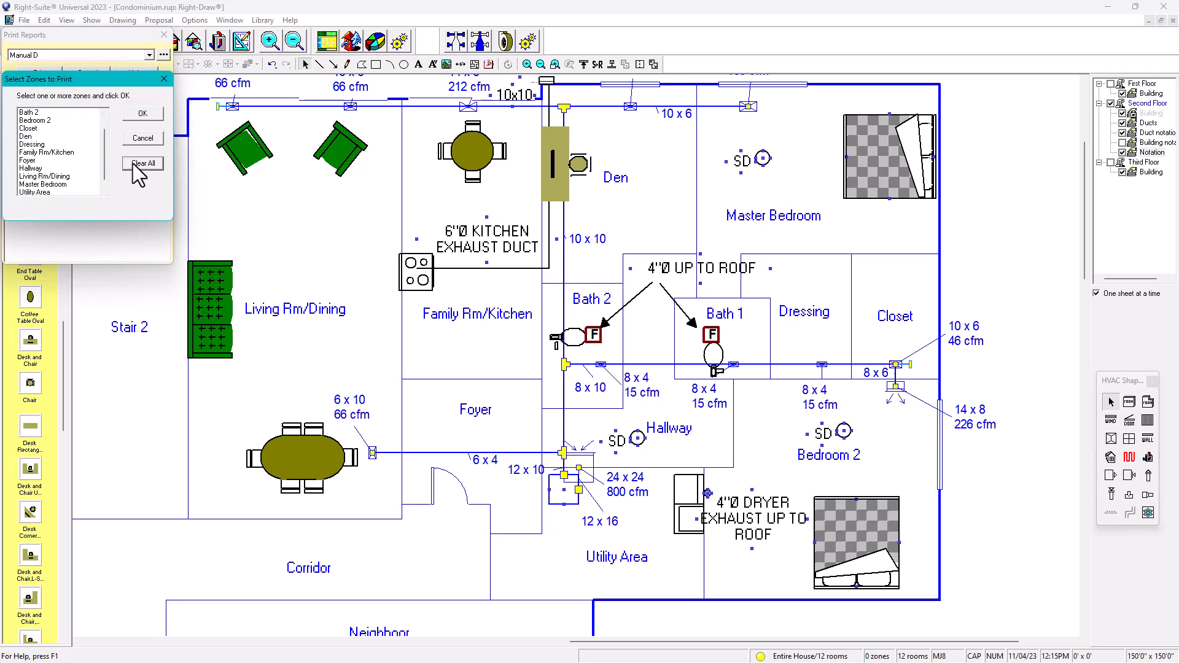
left_click(45, 113)
left_click(140, 116)
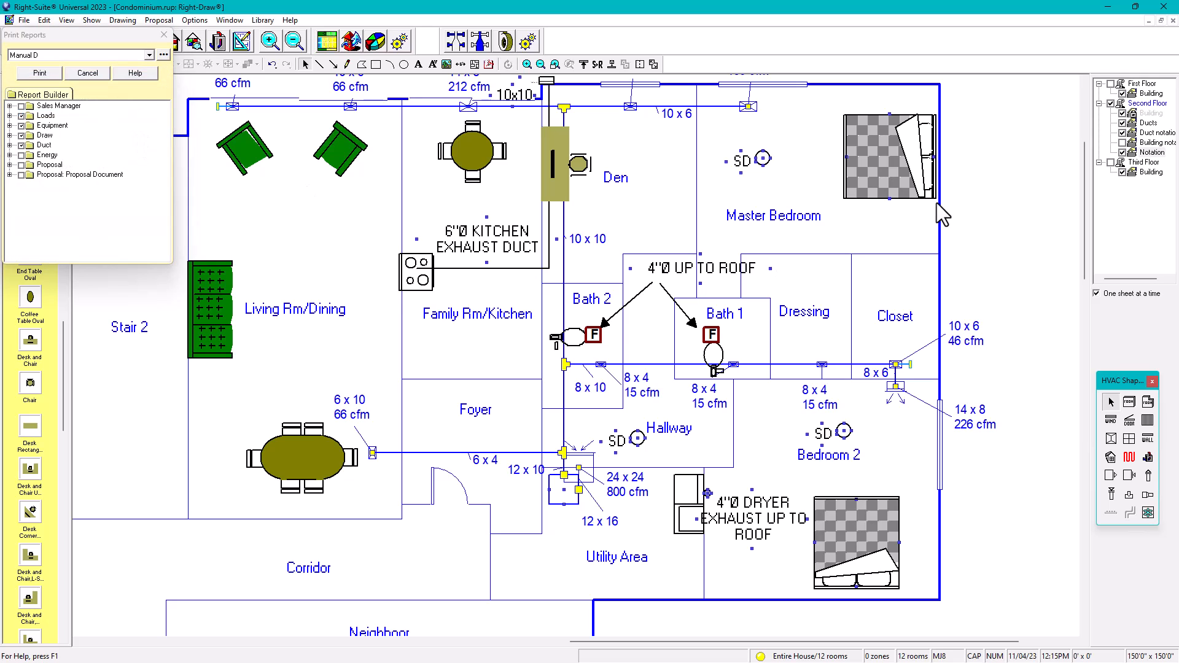
Step: Confirm printing to PDF and choose the Desktop as the save location
left_click(653, 411)
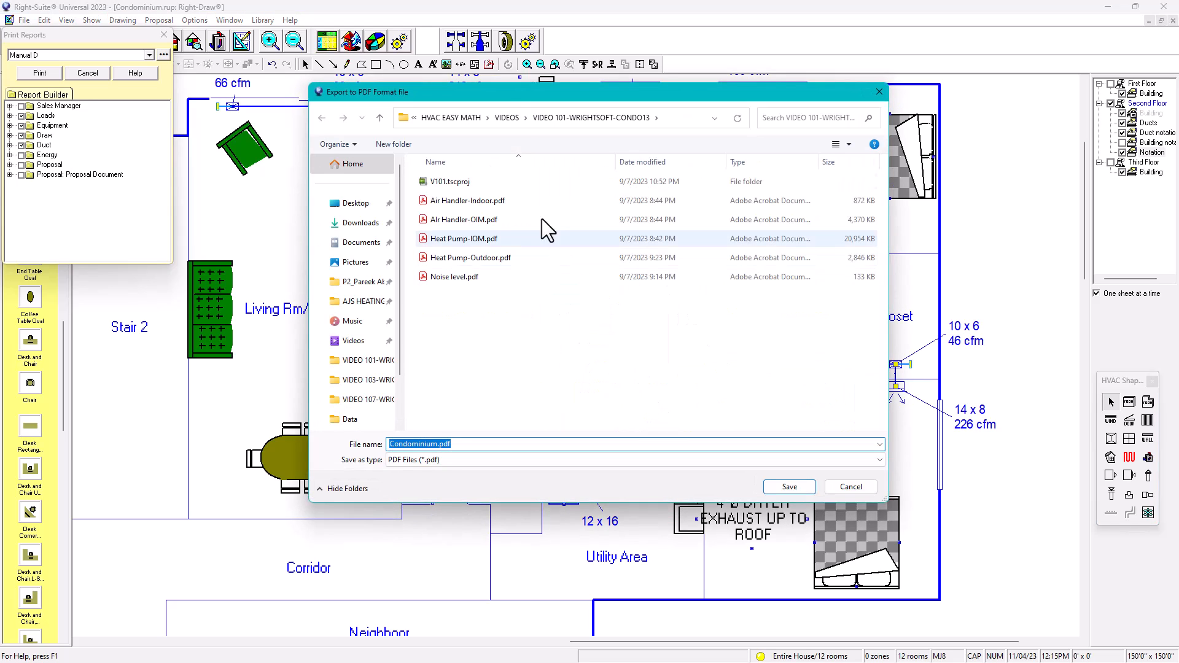
left_click(506, 117)
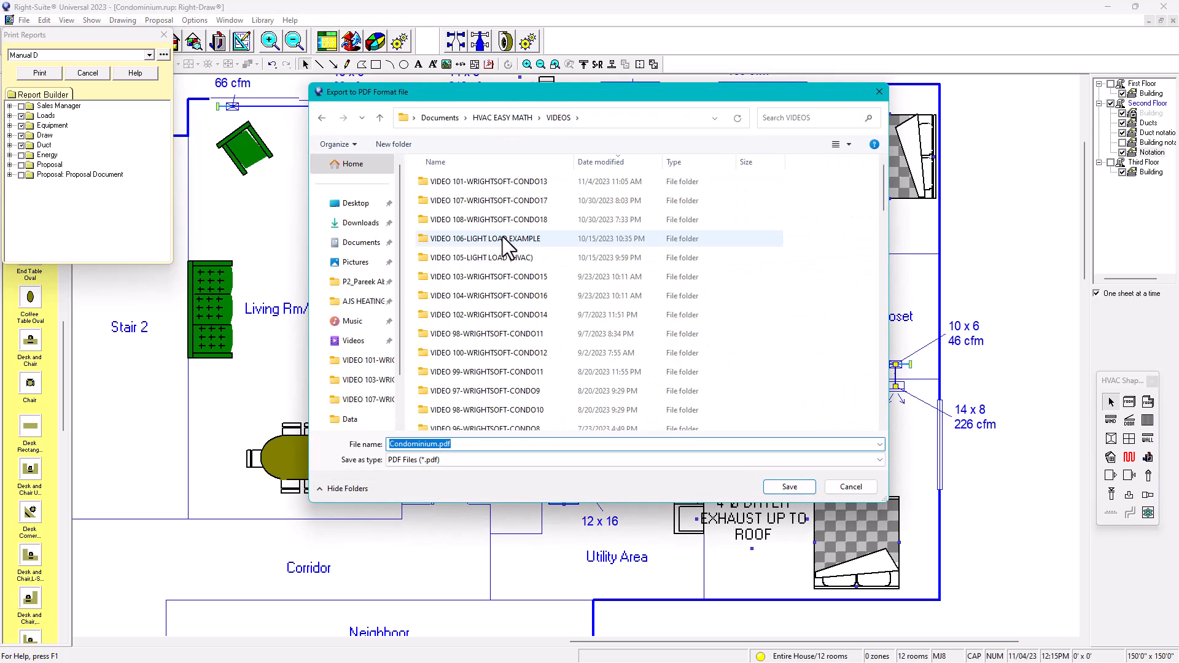
scroll(505, 239, "down", 15)
scroll(508, 248, "up", 5)
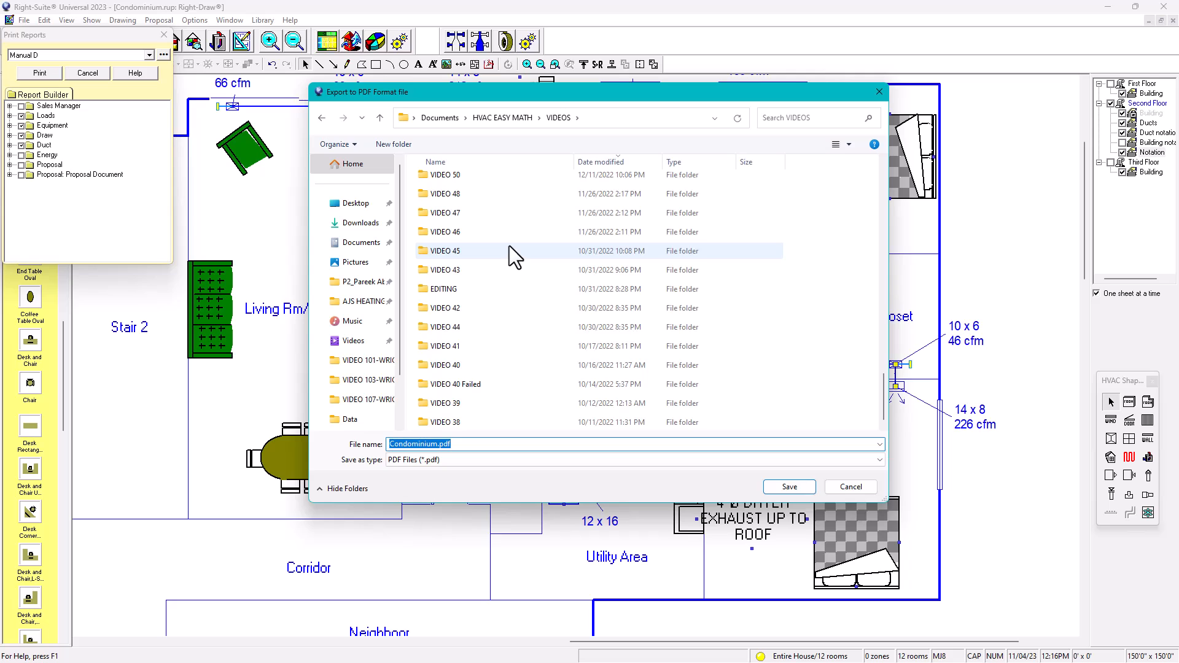
scroll(511, 236, "down", 3)
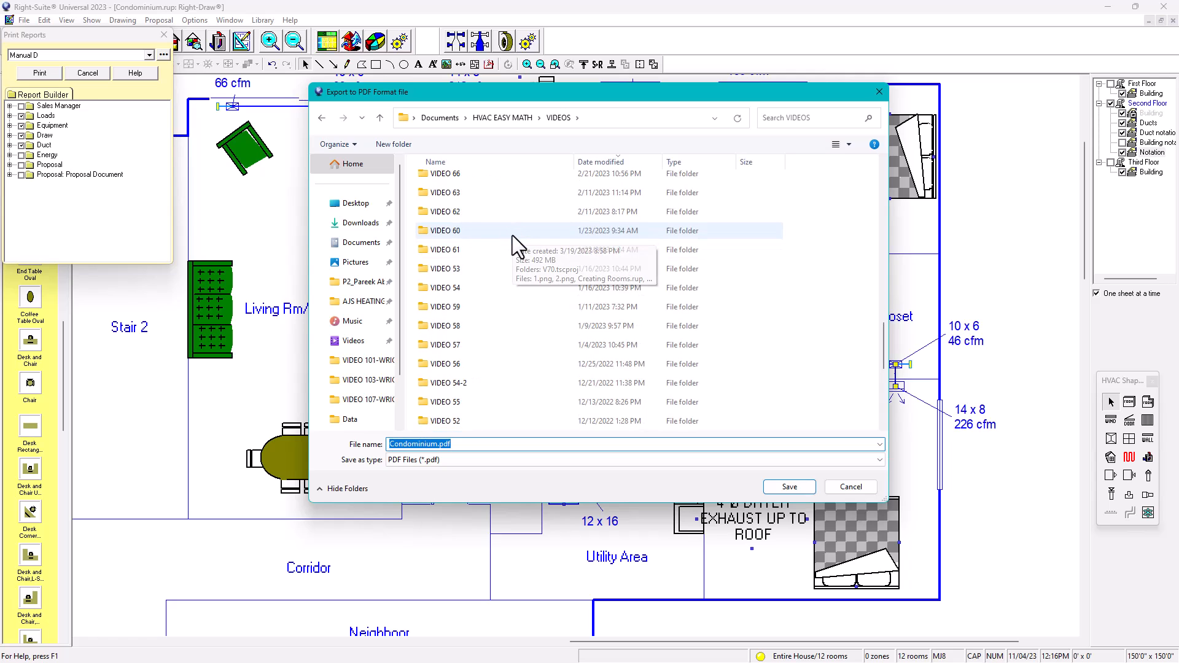
left_click(358, 204)
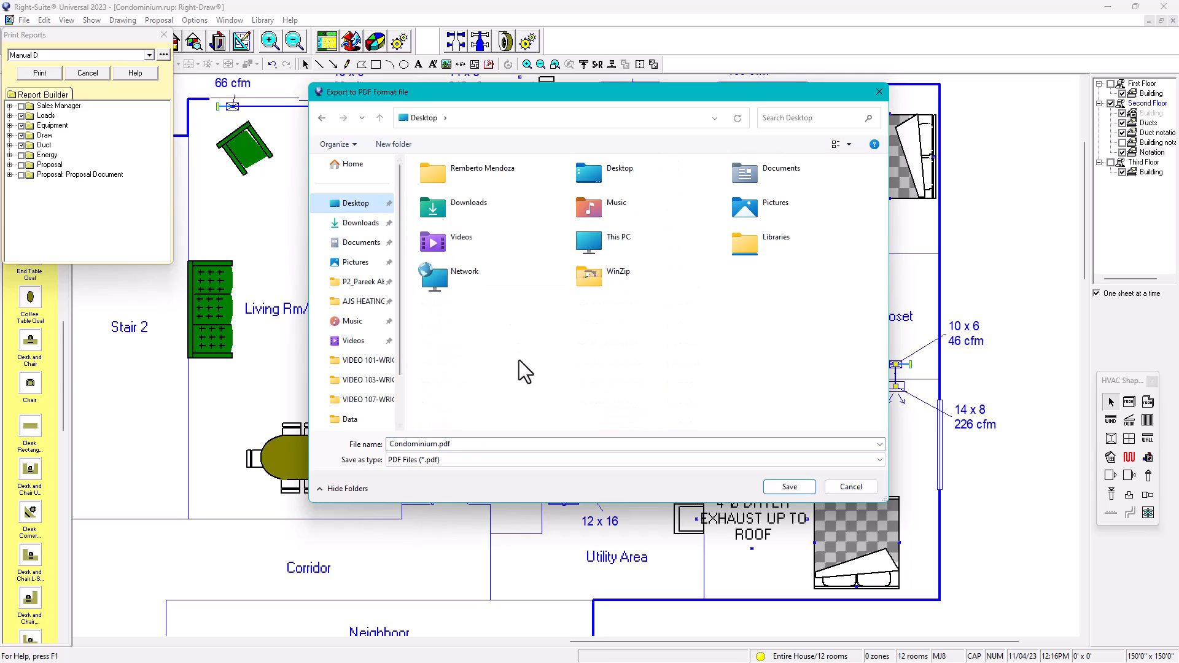
Step: Name the file Condominium Report.pdf and save it
left_click(438, 447)
left_click(438, 446)
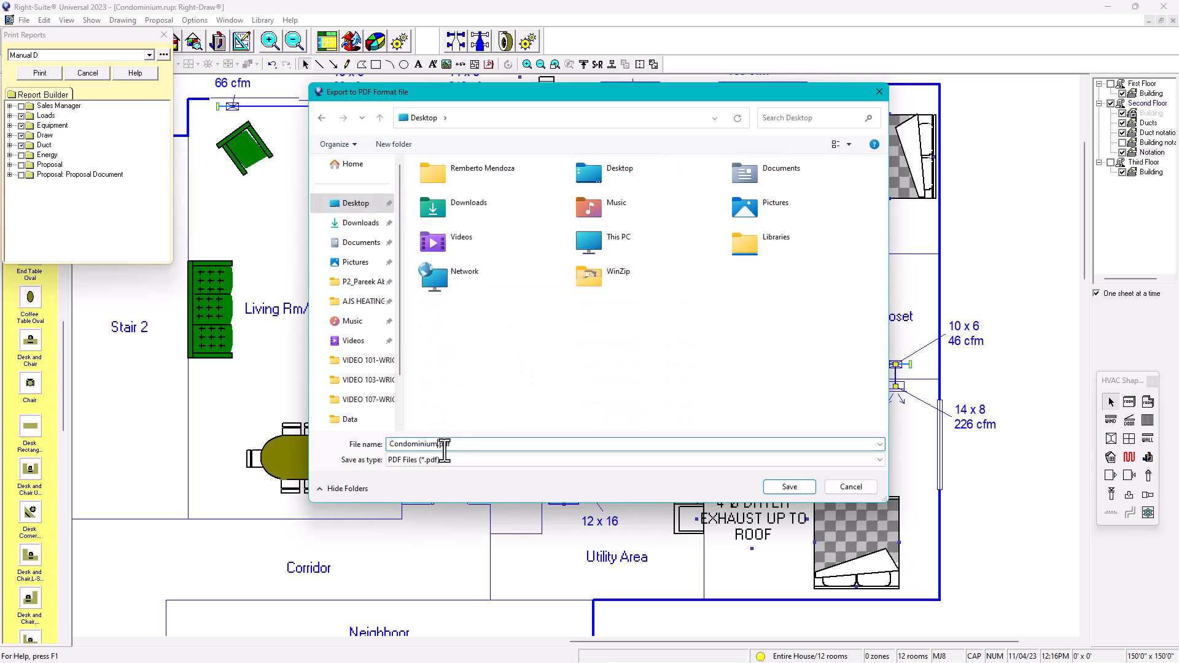
type("rEPRO")
key("BackSpace")
key("BackSpace")
key("BackSpace")
key("BackSpace")
key("BackSpace")
type("Report")
left_click(779, 489)
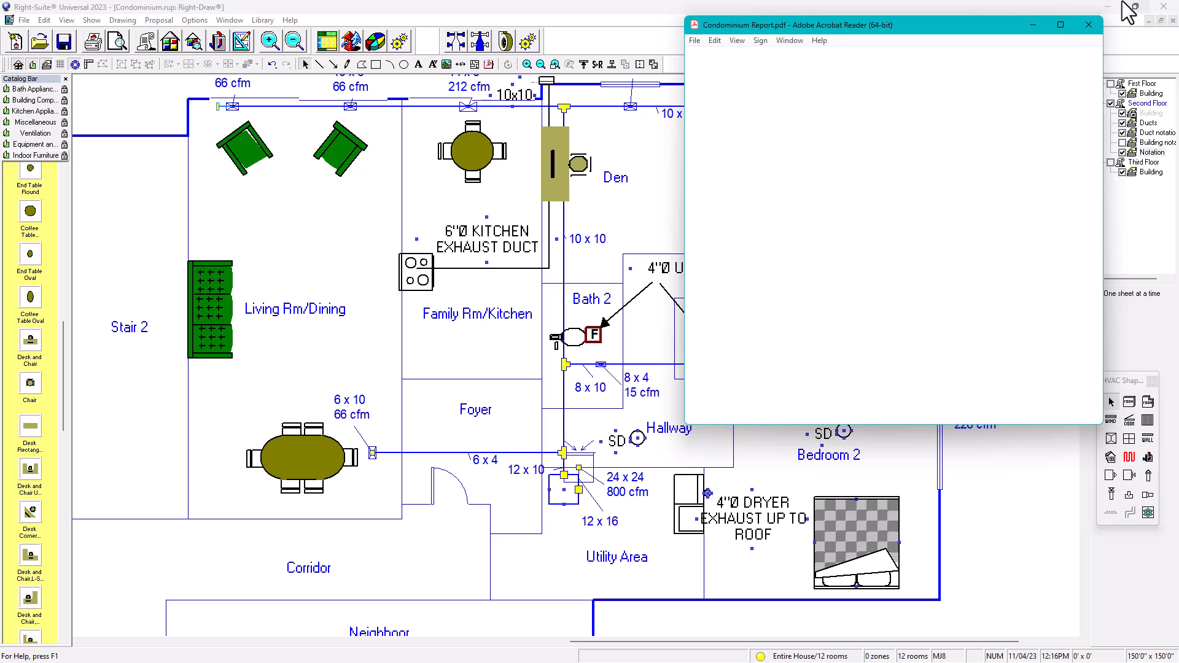
Step: Maximize the Acrobat window and dismiss the e-signature popup
left_click(1061, 27)
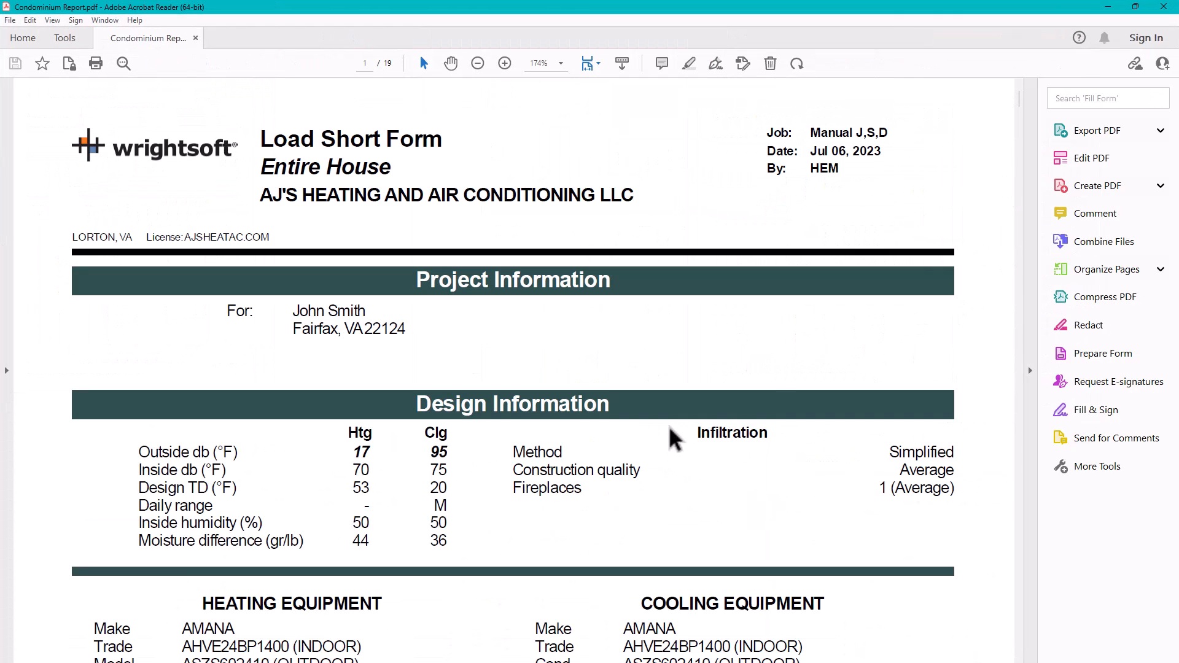
scroll(670, 428, "down", 3, "ctrl")
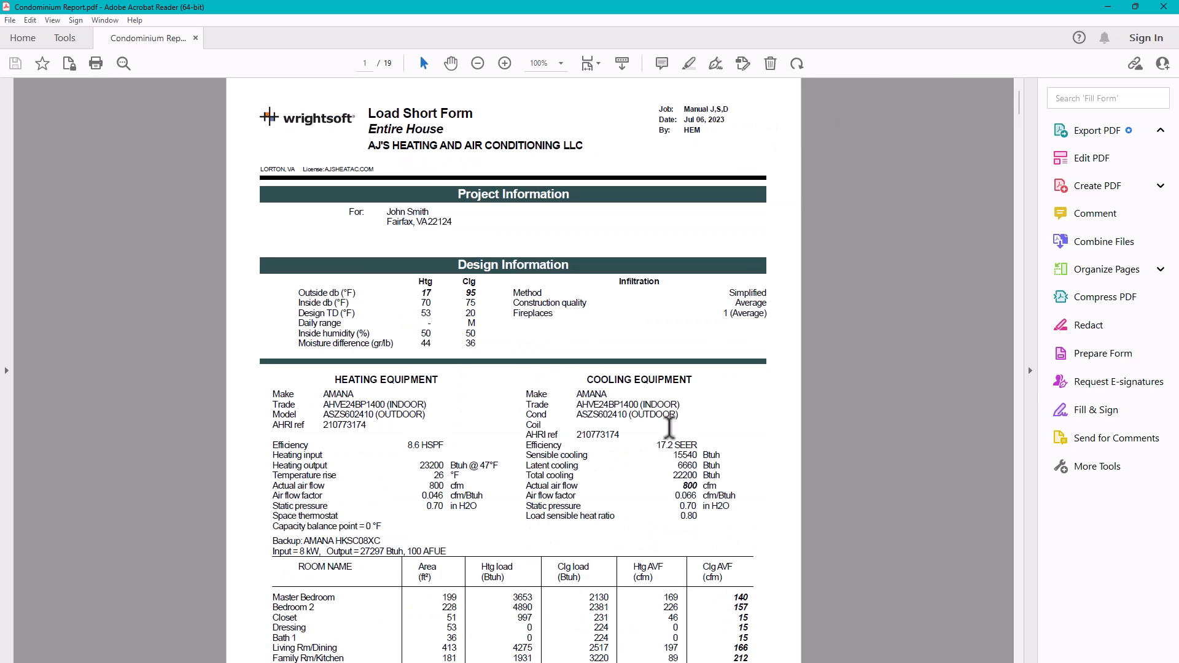
scroll(670, 428, "down", 10)
scroll(661, 447, "down", 20)
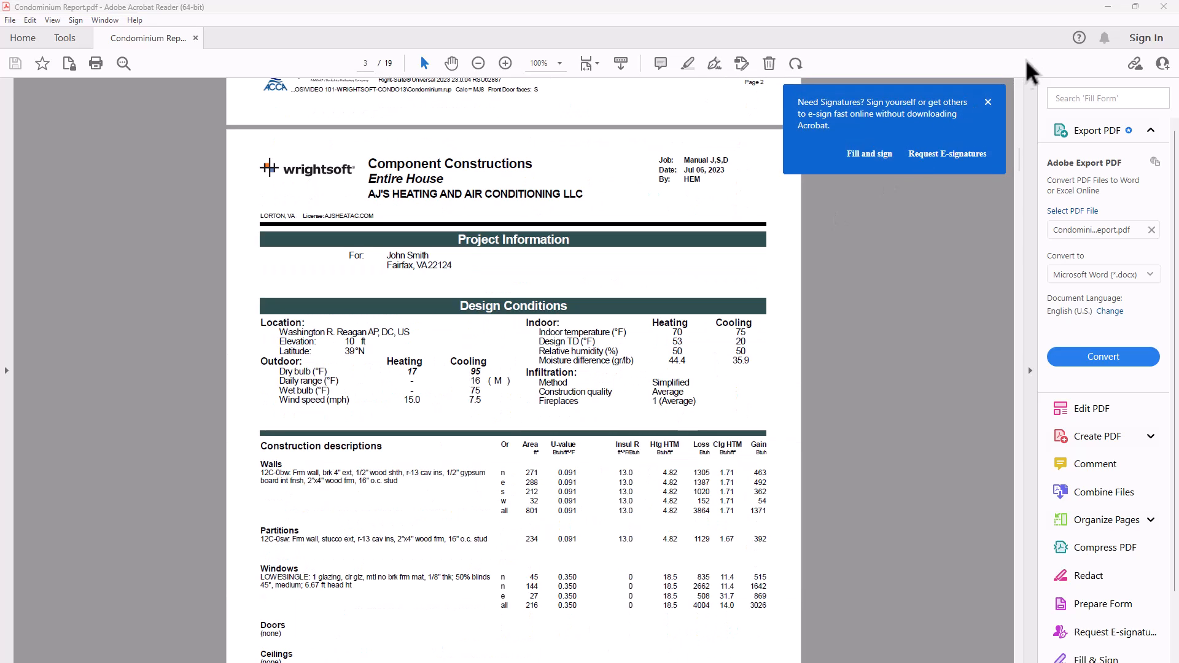
left_click(988, 101)
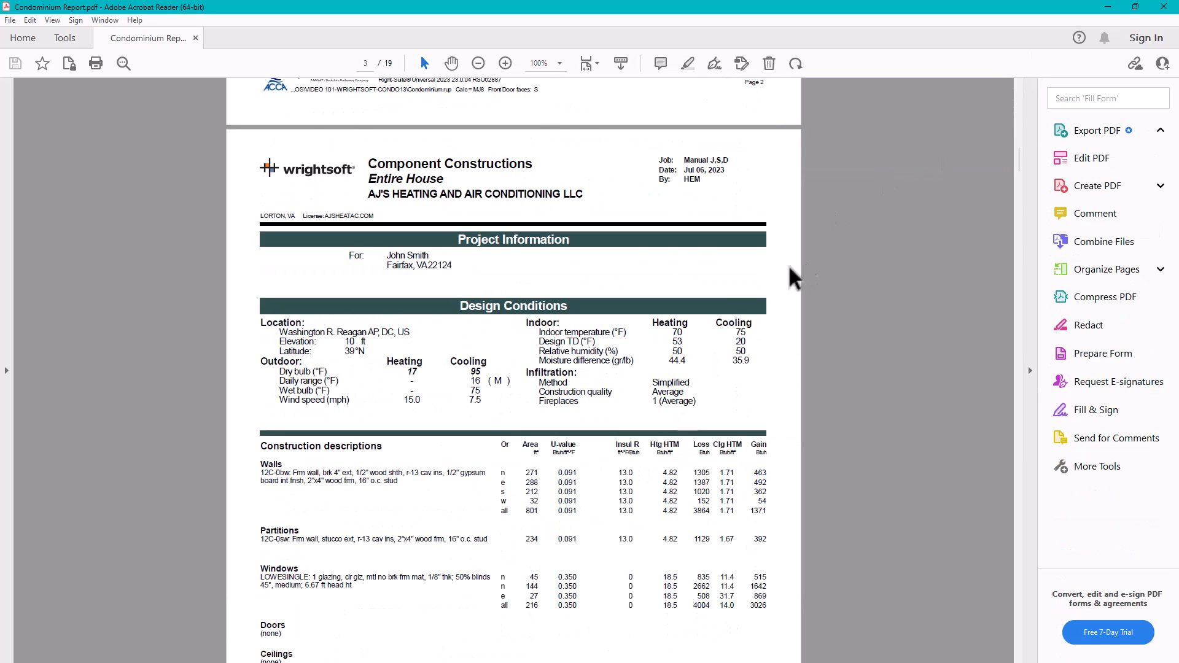
Step: Scroll through the report to the page 15 Second Floor duct plan
scroll(679, 312, "down", 5)
scroll(679, 312, "down", 20)
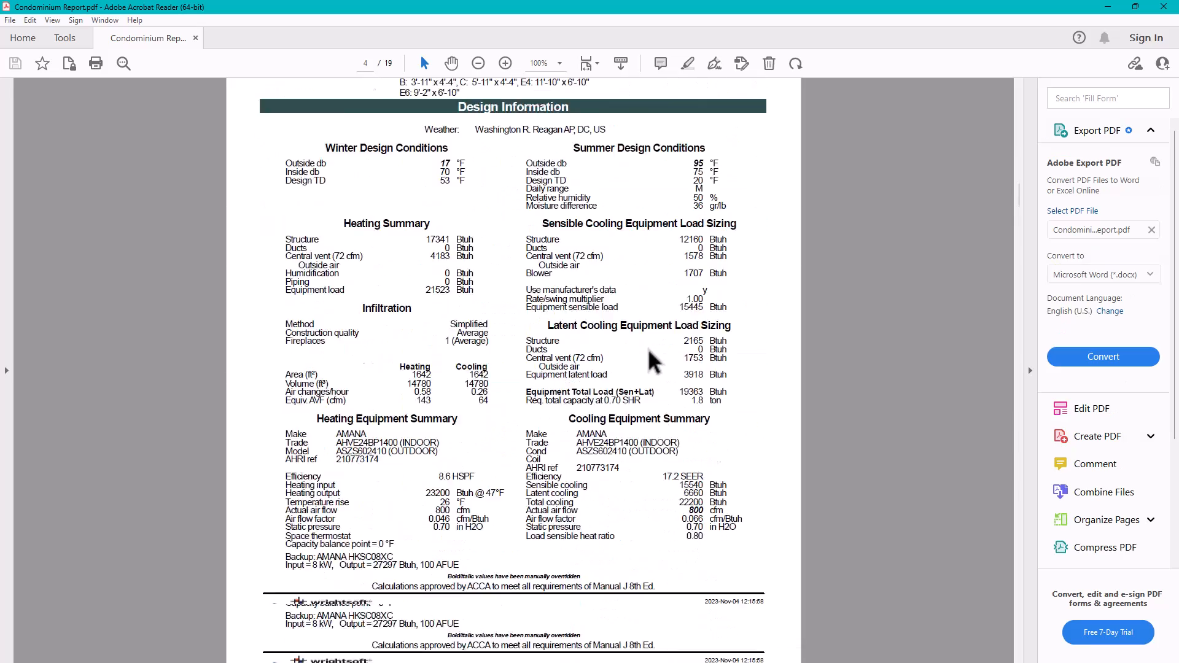
scroll(653, 362, "down", 20)
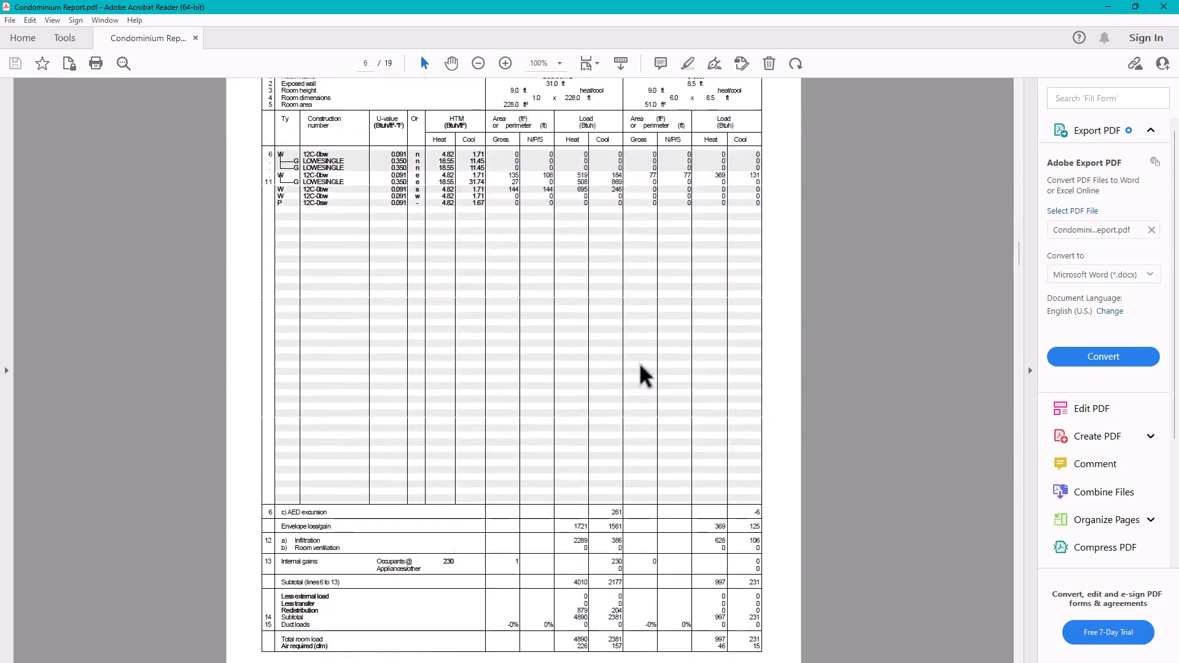
scroll(642, 374, "down", 8)
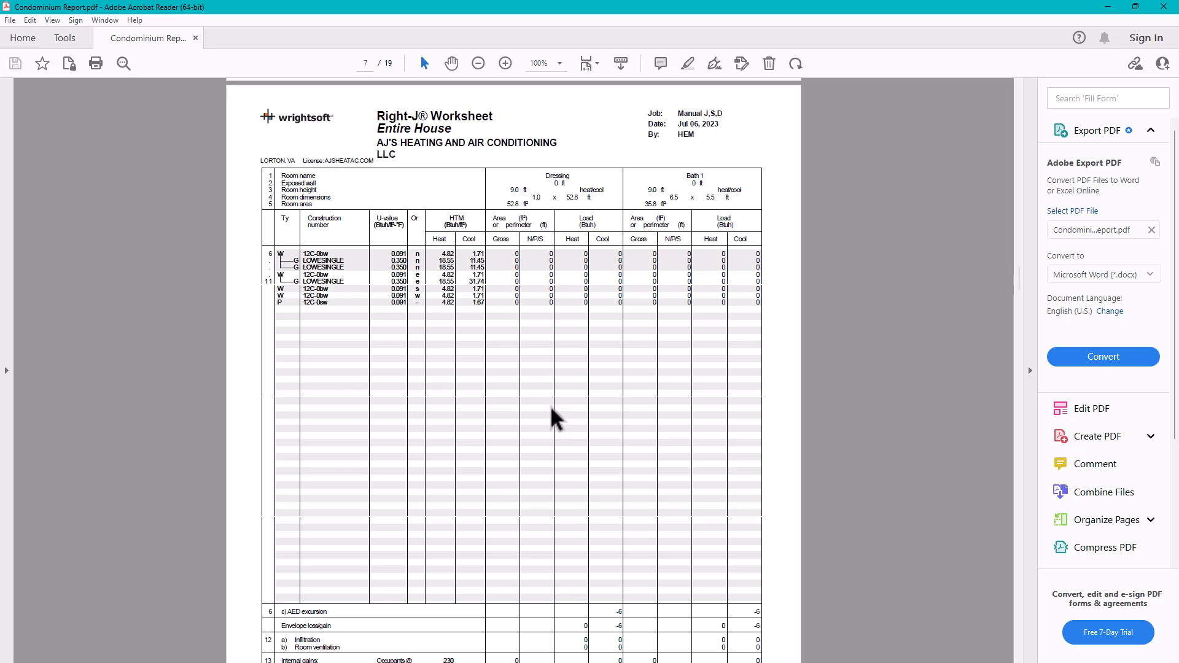
scroll(556, 420, "down", 20)
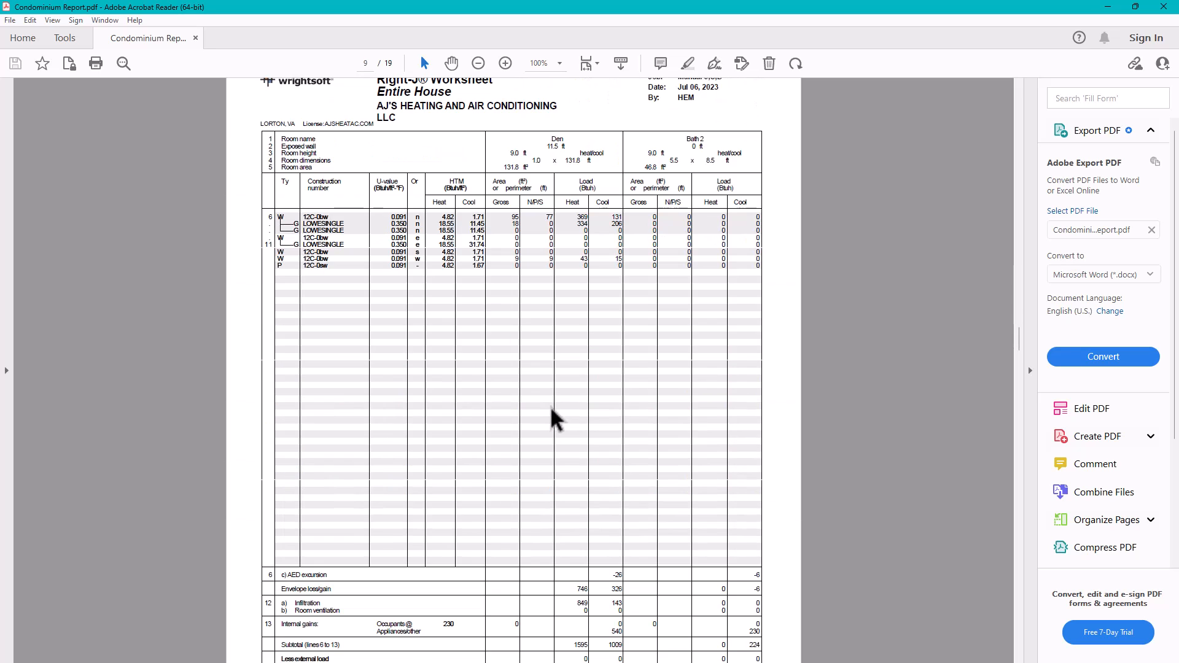
scroll(556, 420, "down", 20)
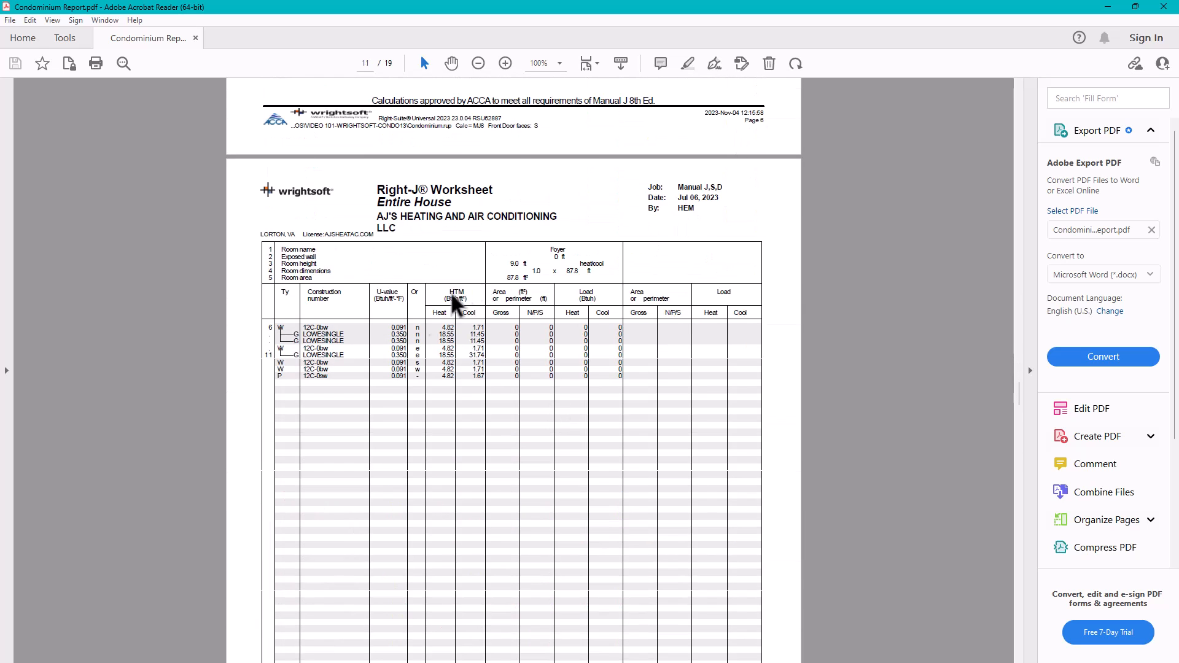
scroll(552, 370, "down", 15)
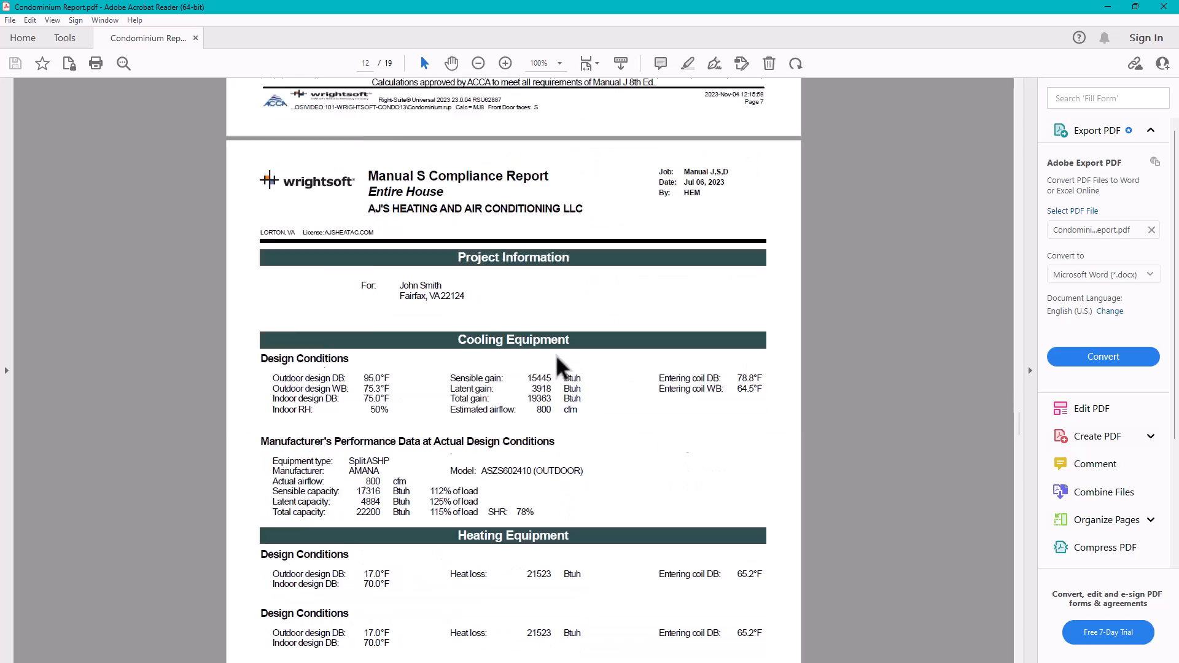
scroll(555, 354, "down", 15)
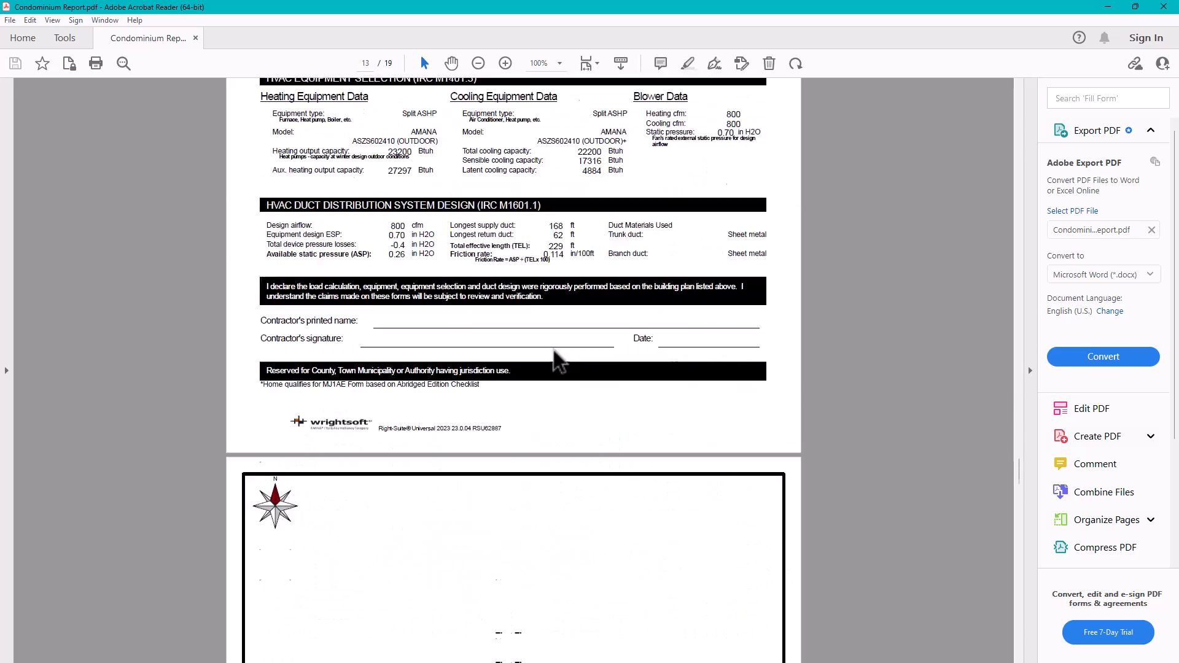
scroll(551, 347, "down", 4)
scroll(553, 346, "down", 10)
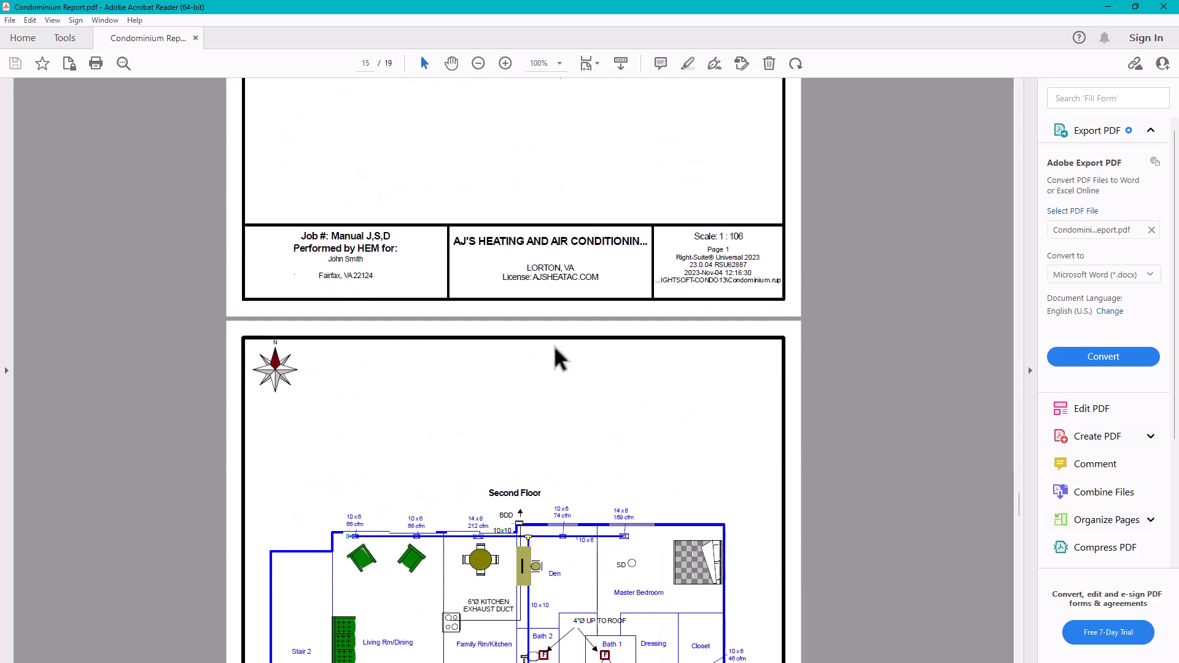
scroll(556, 359, "down", 3)
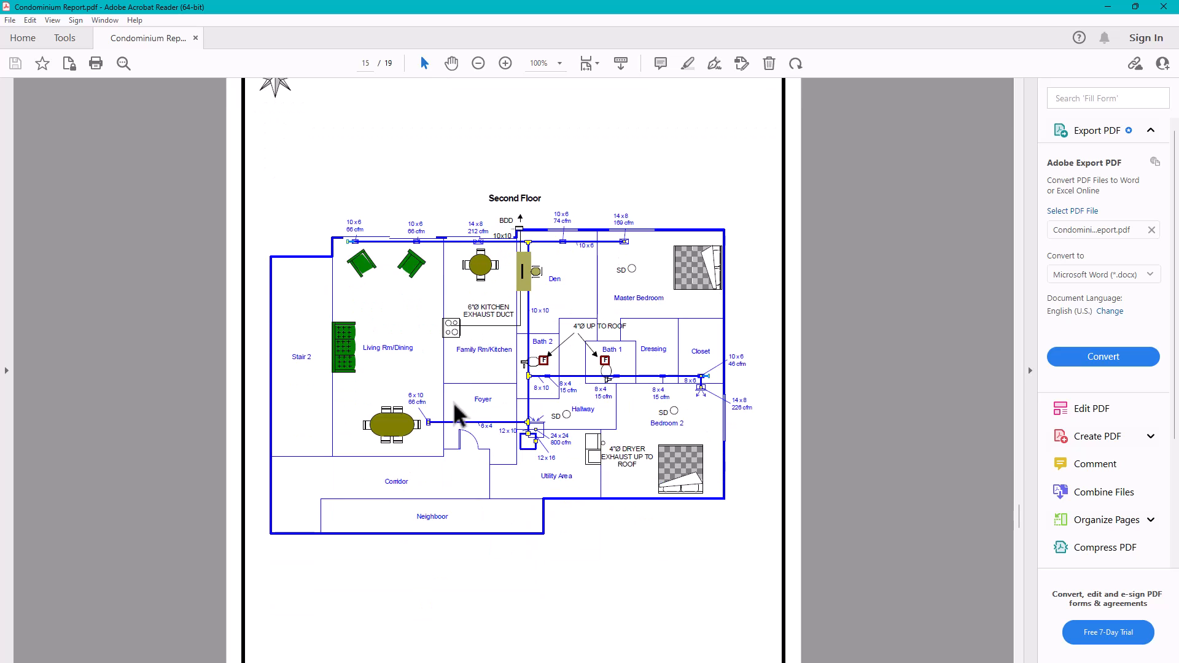
scroll(456, 407, "up", 1, "ctrl")
scroll(454, 404, "up", 1, "ctrl")
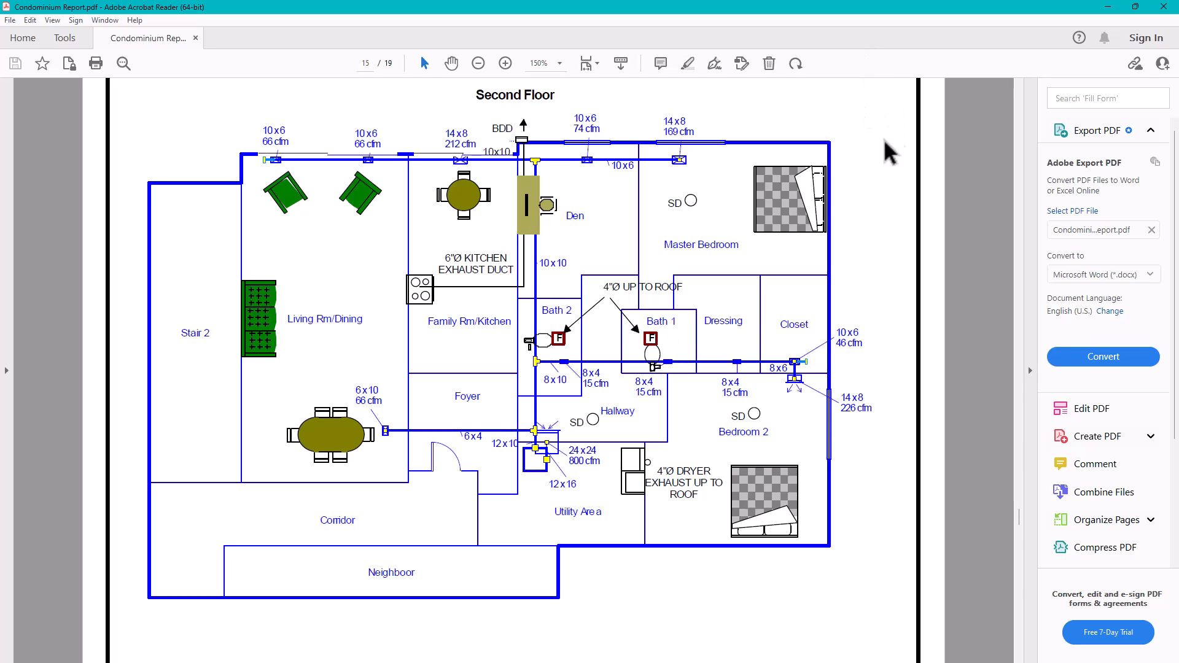
Step: Scroll down to the page 16 Third Floor plan, then back up to page 14
scroll(593, 367, "down", 3)
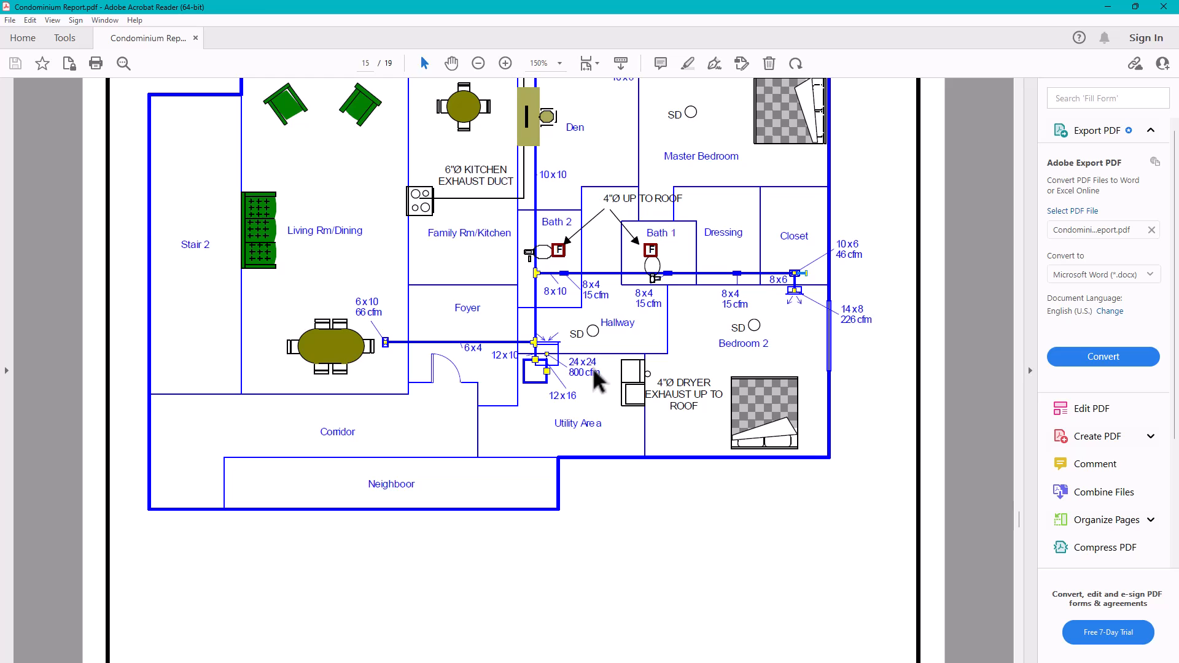
scroll(592, 367, "down", 15)
scroll(592, 362, "down", 2)
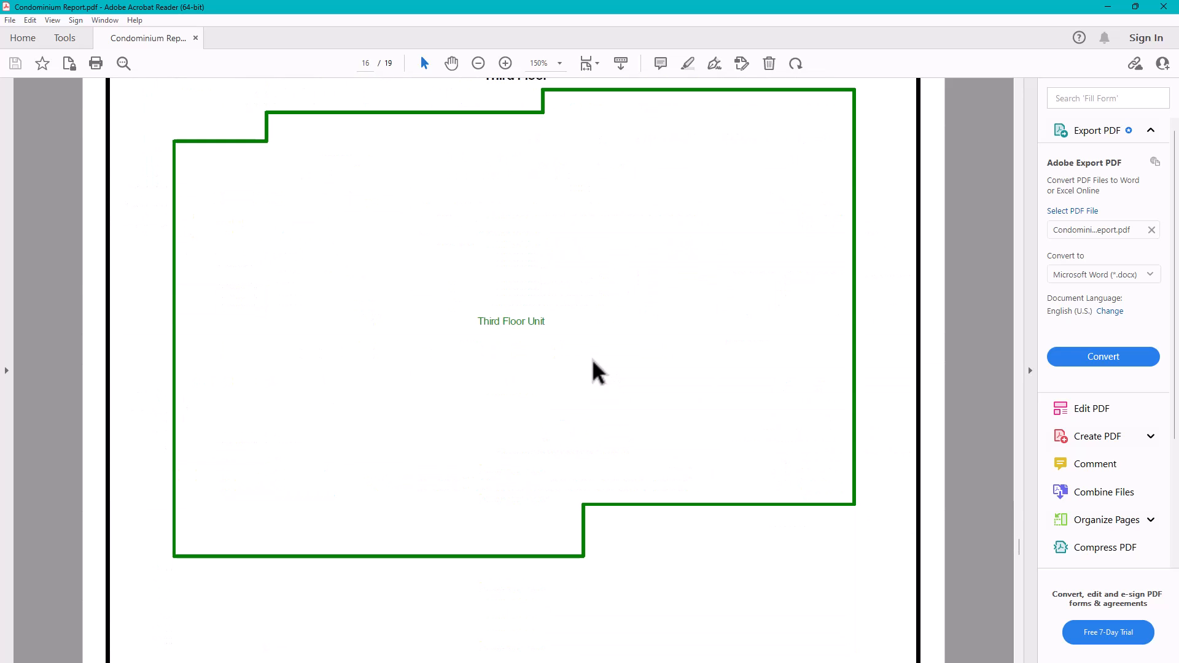
scroll(593, 362, "down", 5, "ctrl")
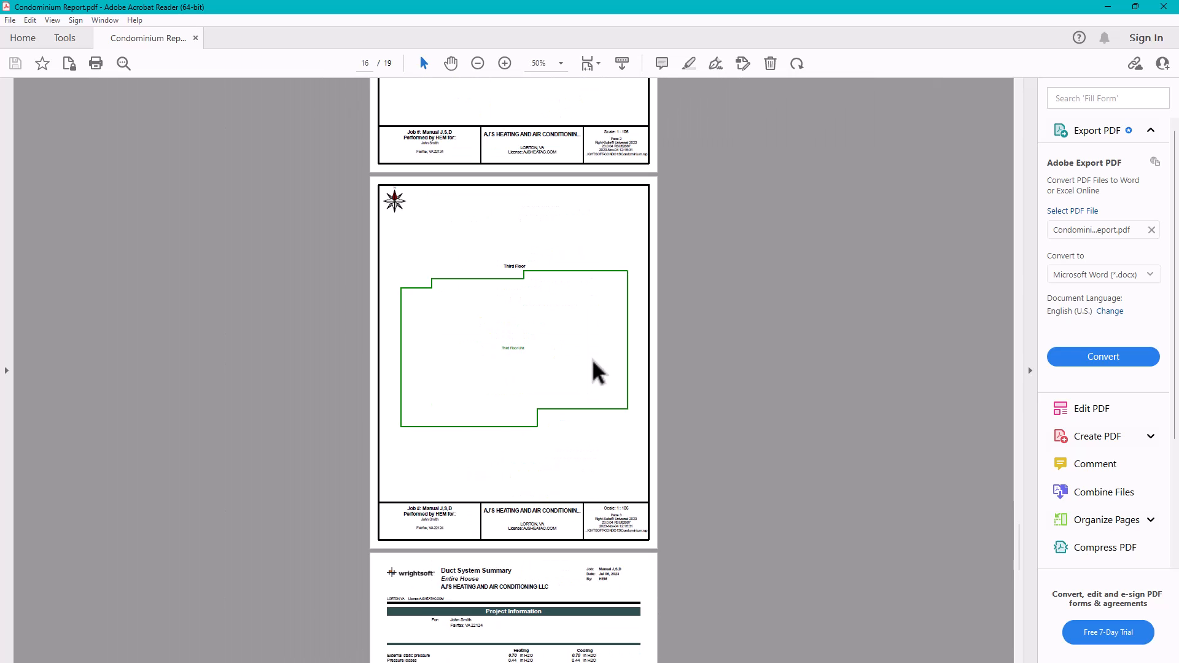
scroll(506, 332, "up", 1, "ctrl")
scroll(506, 338, "up", 10)
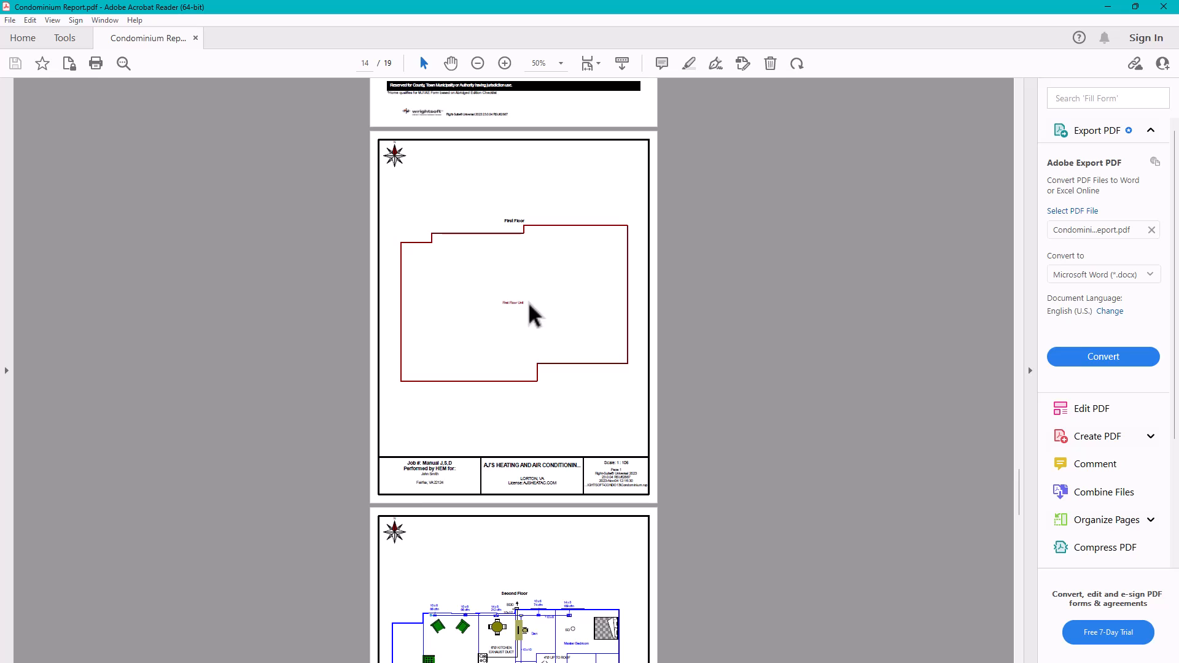
Step: Try deleting the page 14 first-floor plan, then dismiss the upgrade prompt
right_click(593, 423)
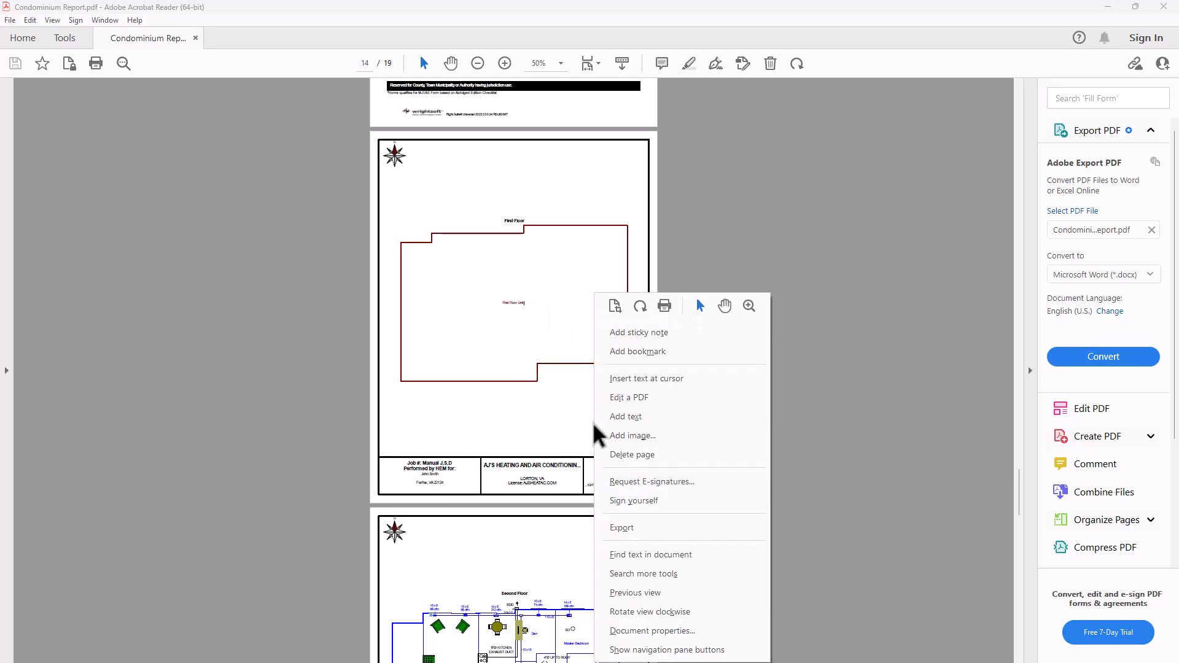
left_click(620, 455)
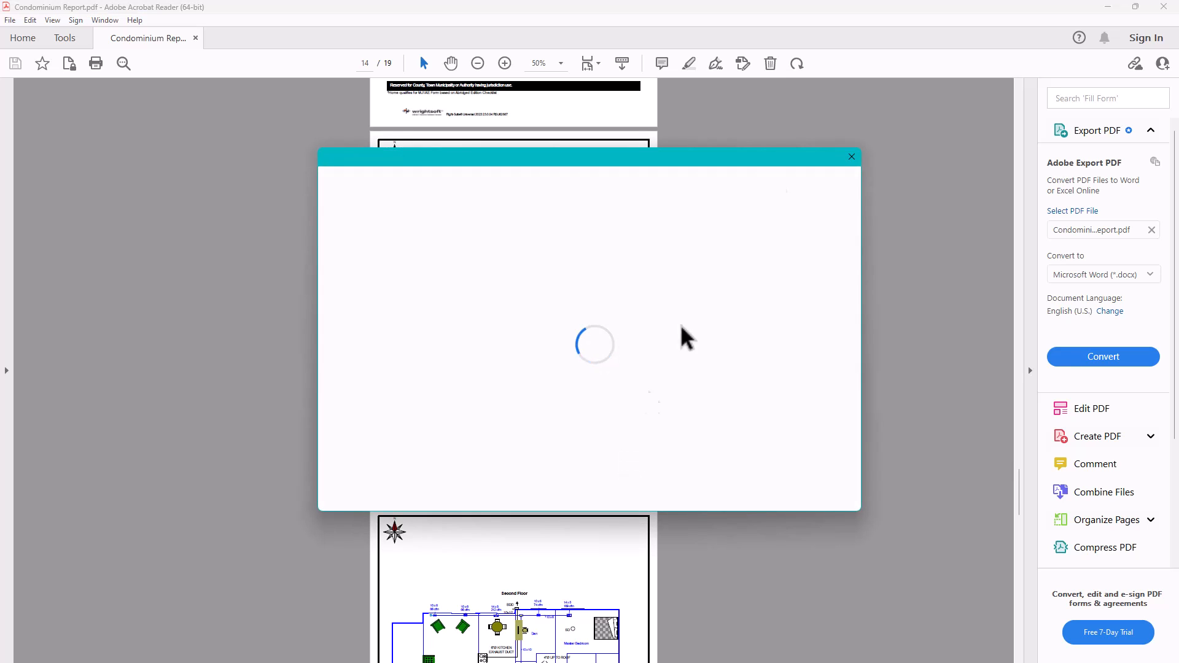
left_click(850, 158)
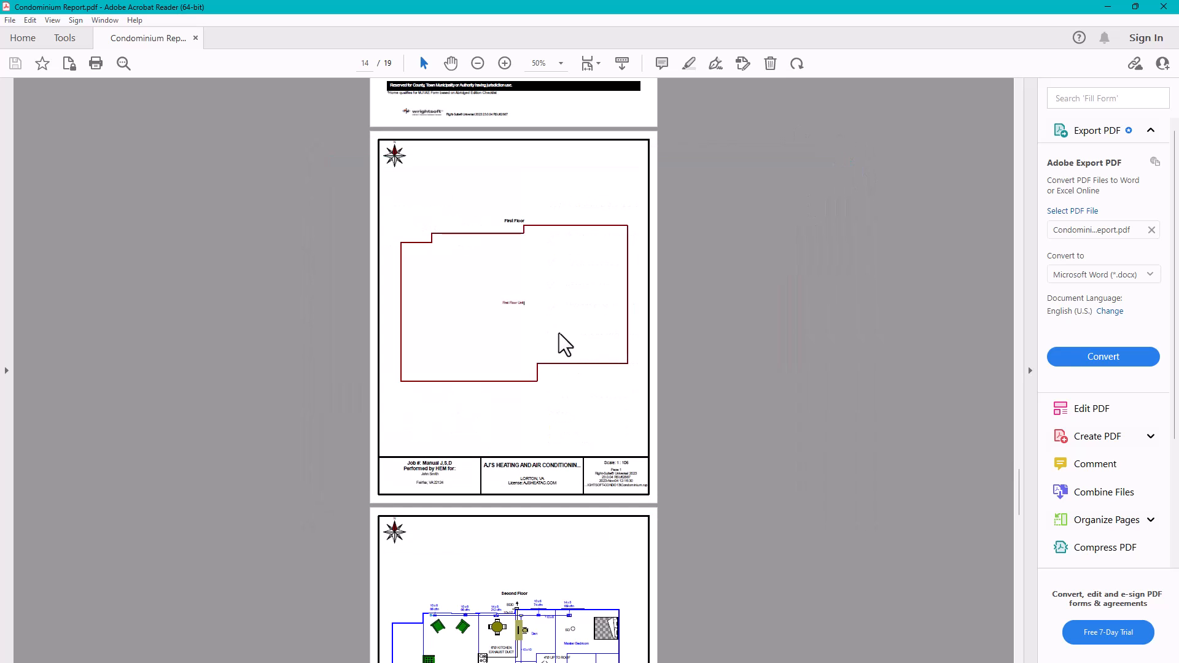
Step: Scroll through report pages 17–19, then minimize Acrobat to return to Right-Draw
scroll(559, 343, "down", 5)
scroll(564, 363, "down", 20)
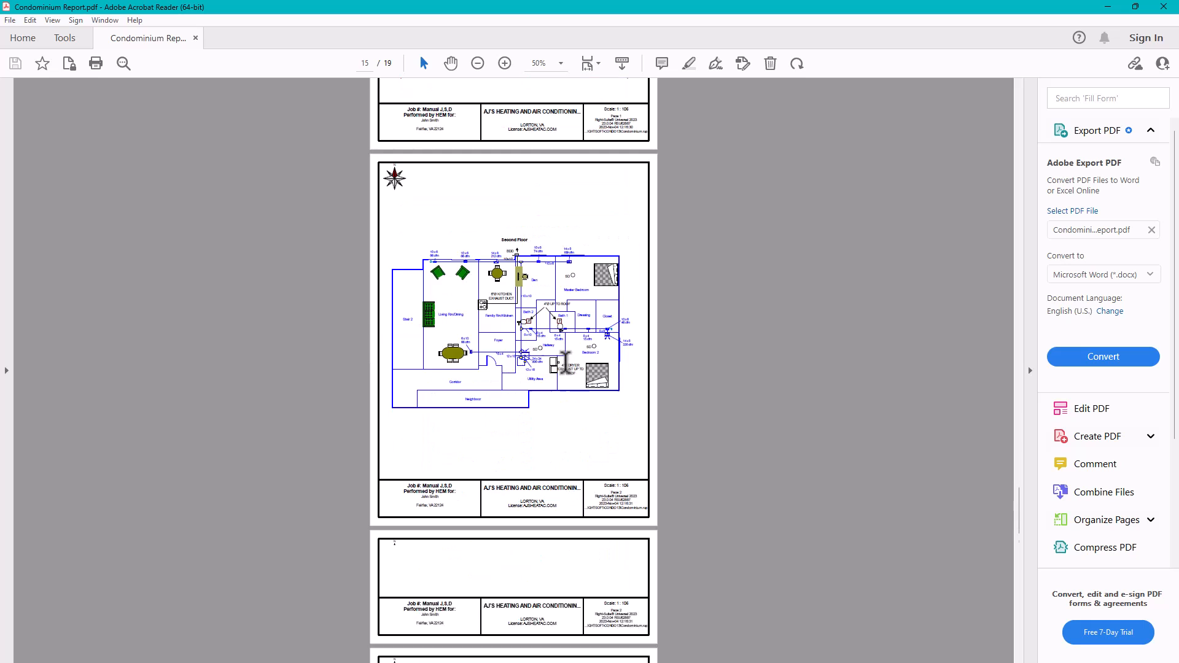
scroll(540, 430, "down", 2)
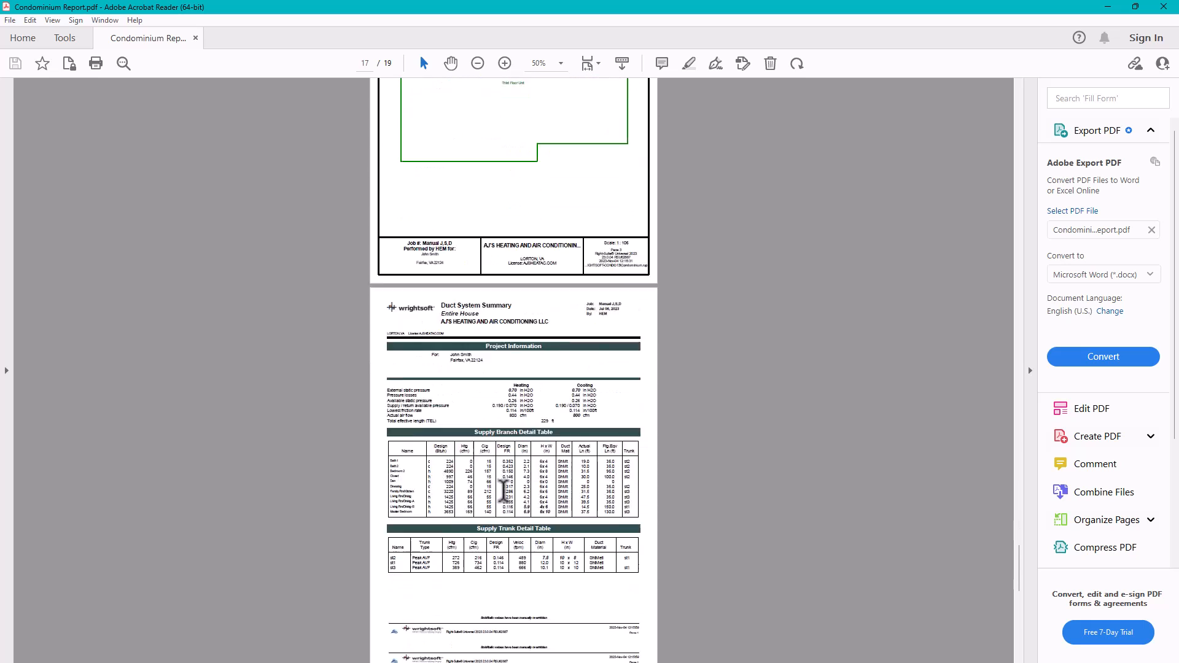
scroll(531, 442, "up", 4, "ctrl")
scroll(531, 441, "down", 12)
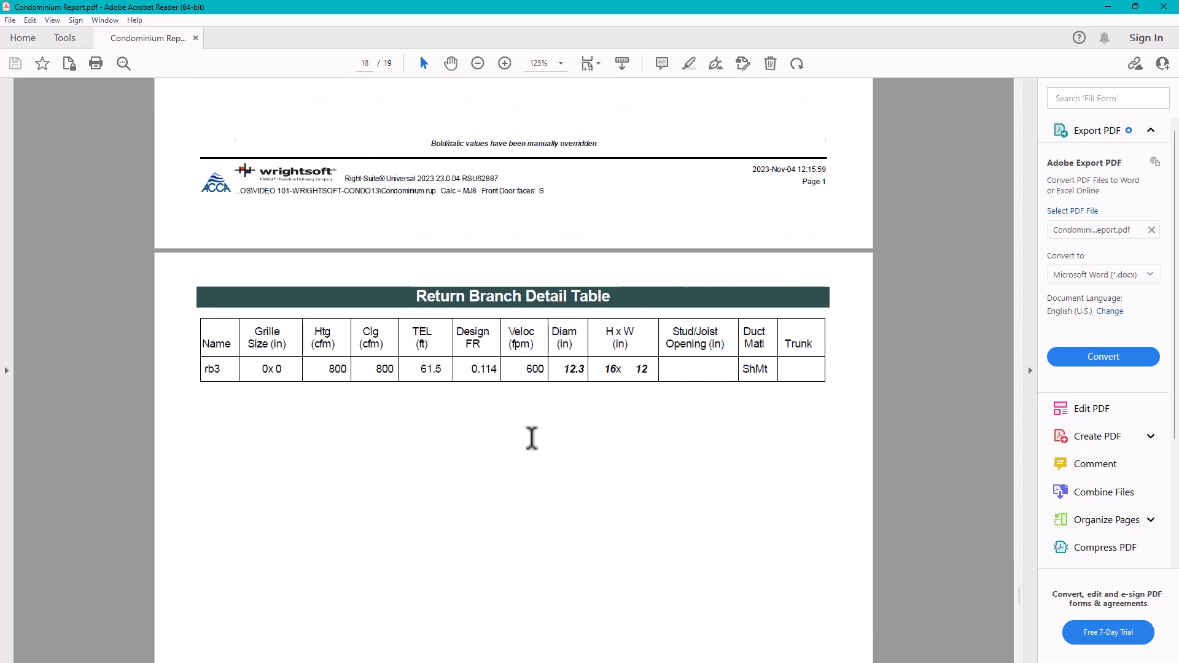
scroll(532, 438, "down", 12)
scroll(538, 430, "down", 10)
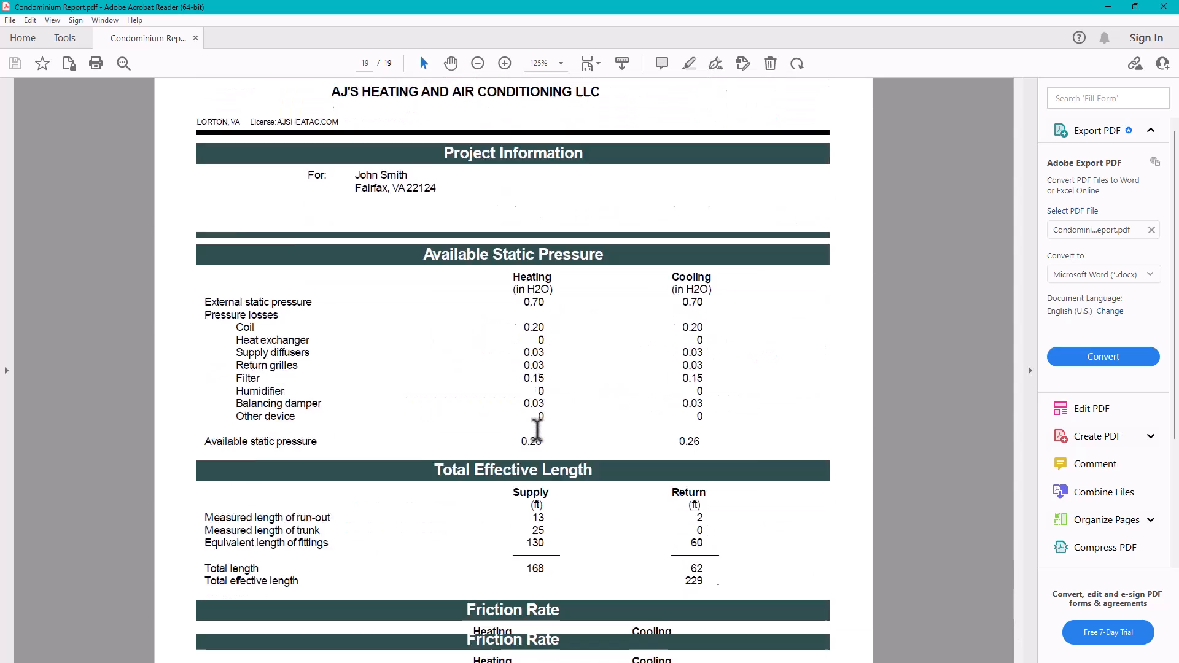
scroll(538, 429, "up", 15)
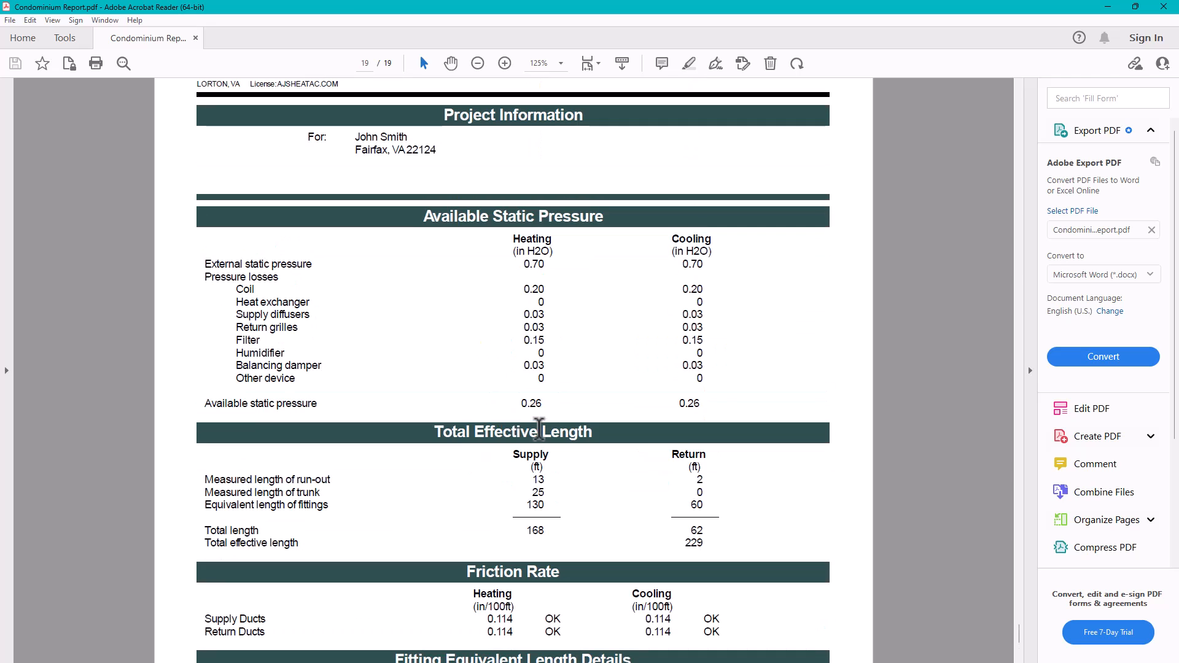
scroll(551, 405, "up", 6)
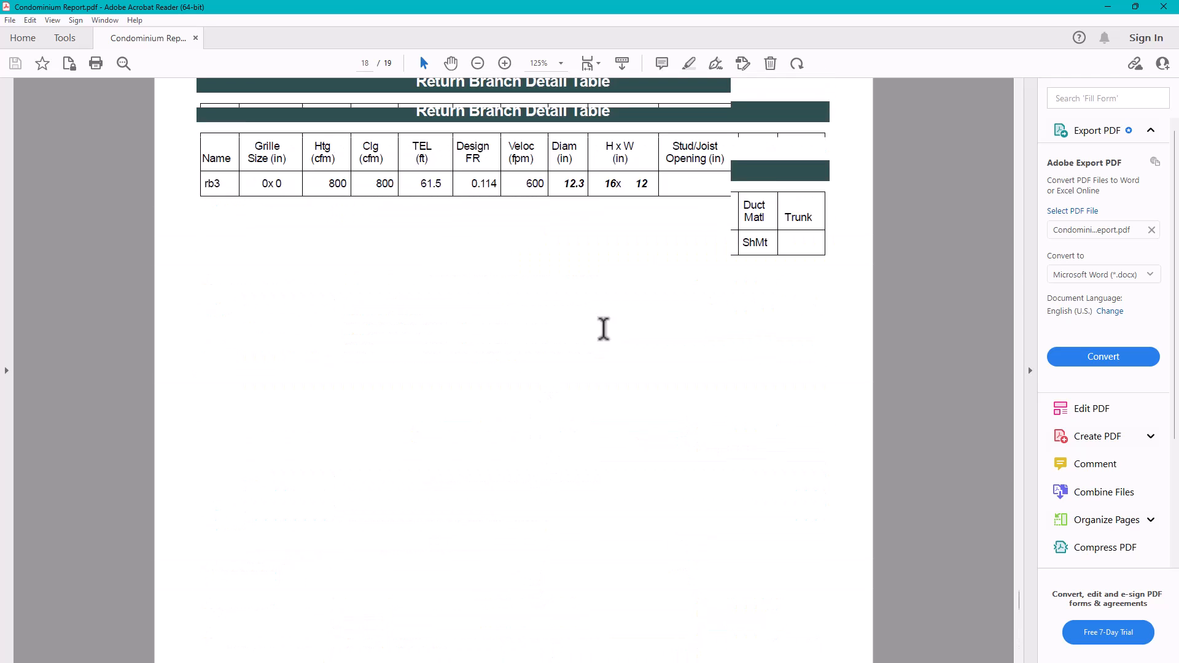
left_click(1107, 7)
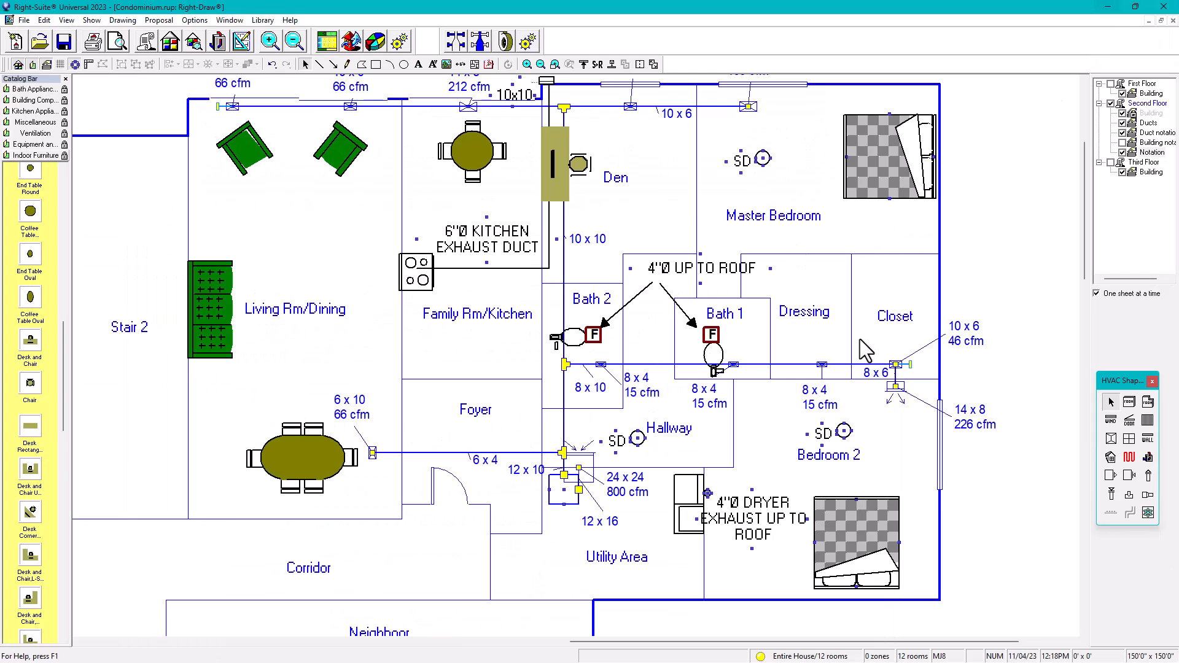